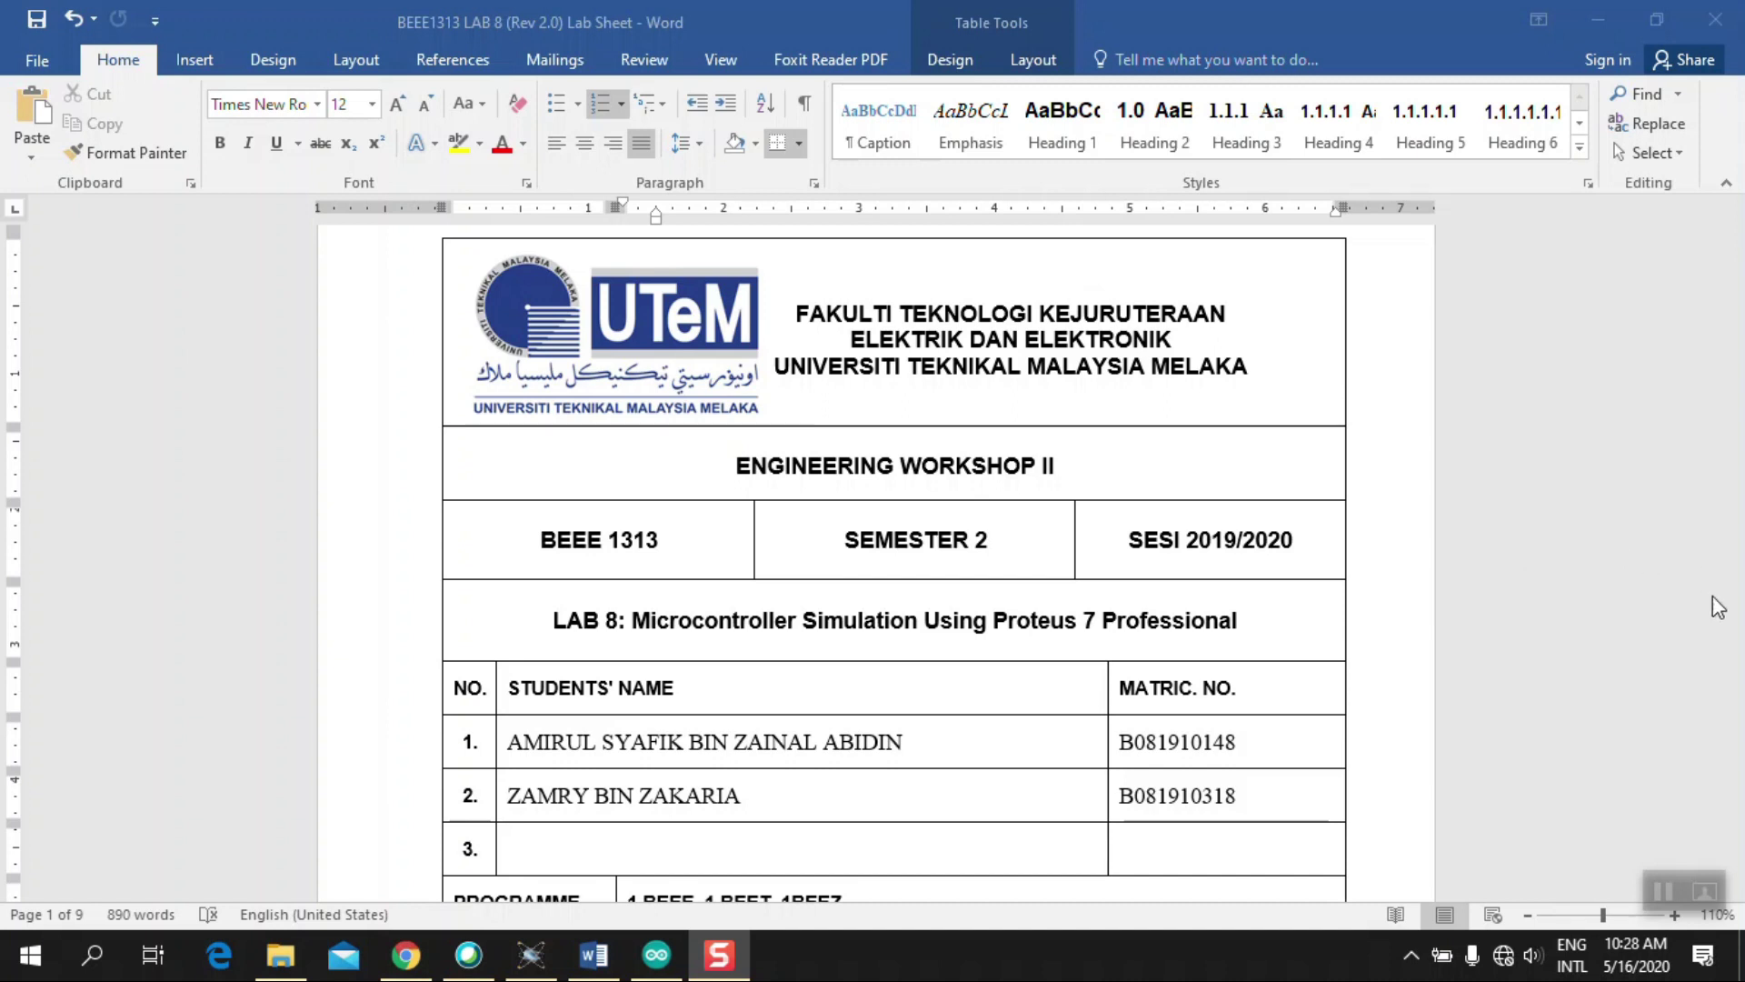
Step: Review the lab sheet's Part A: Basic Input Output procedure and compare its circuit diagram with the PartA schematic in Proteus
scroll(1313, 655, down, 5)
scroll(936, 572, down, 18)
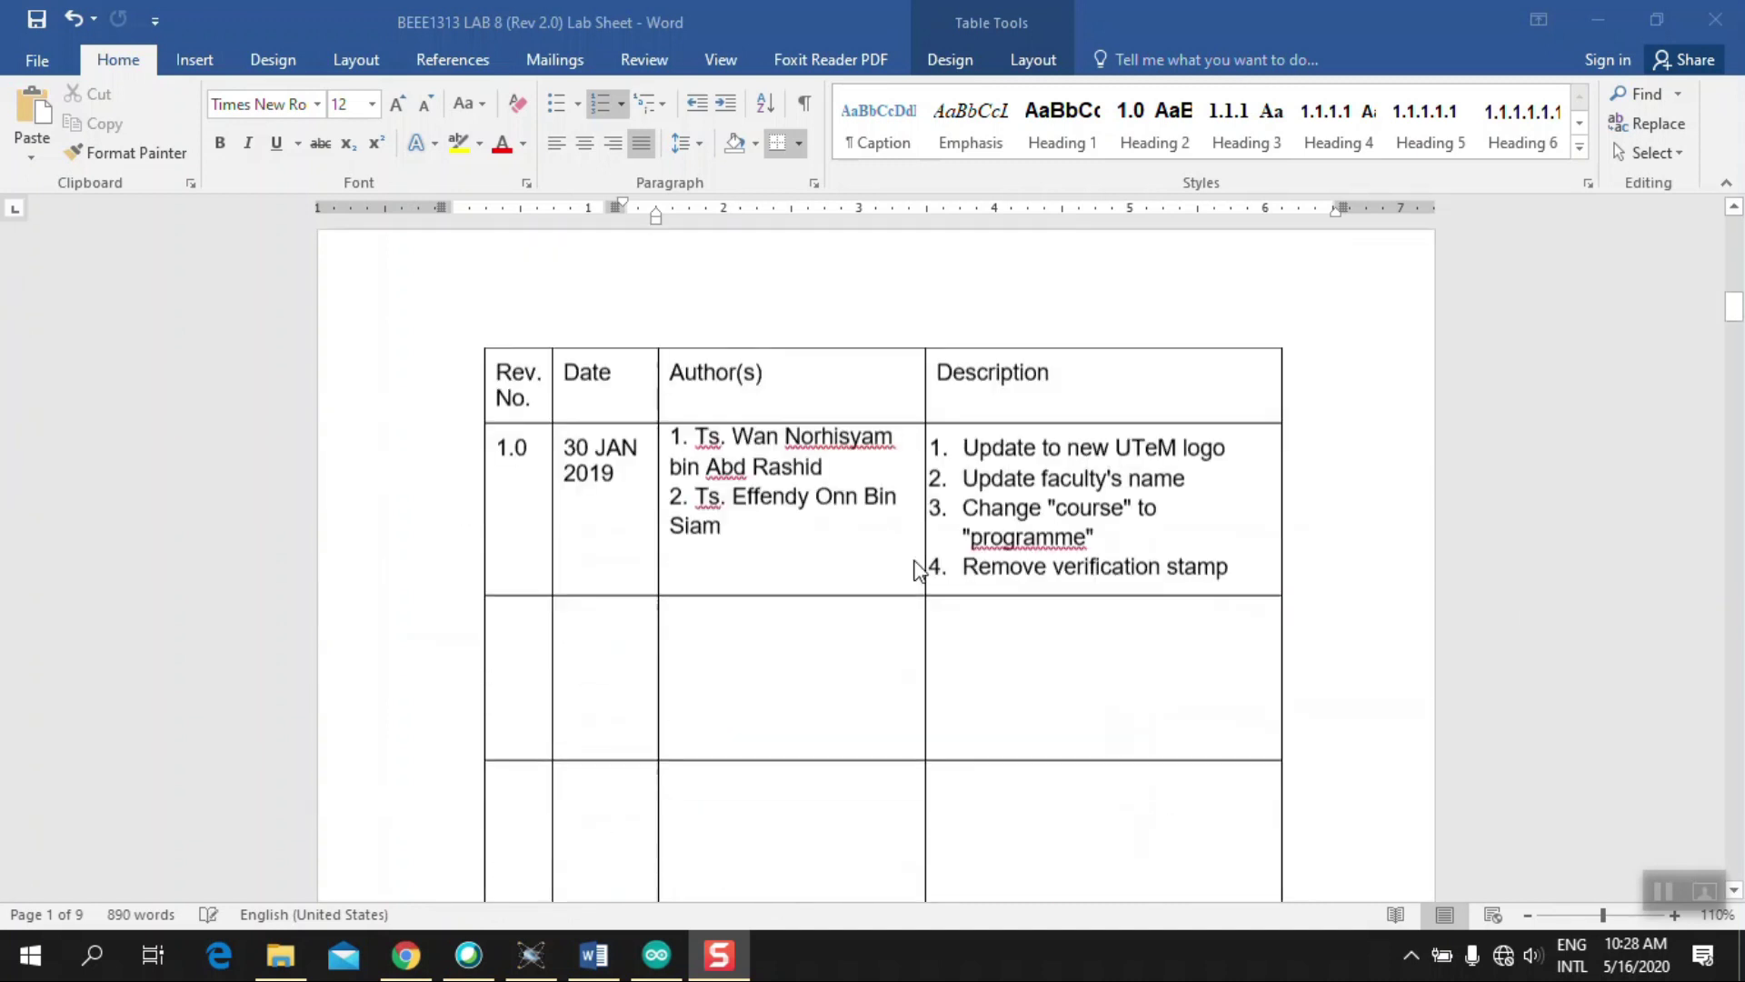
scroll(918, 559, down, 20)
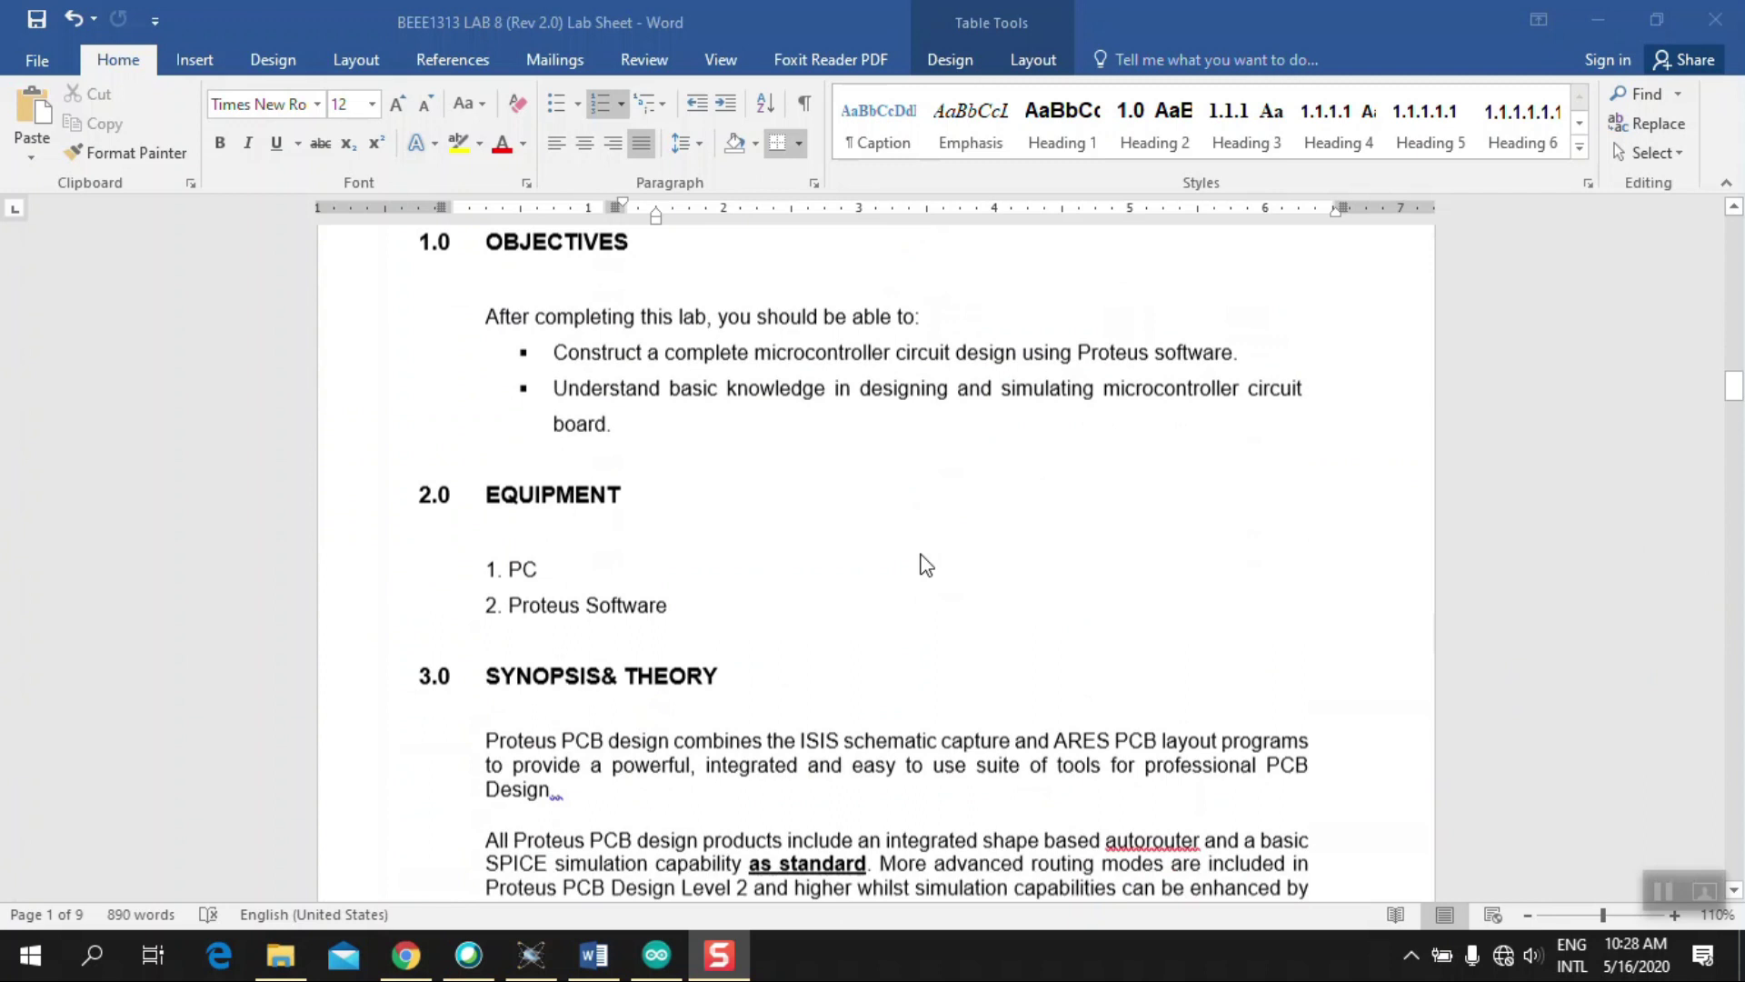
scroll(929, 565, down, 8)
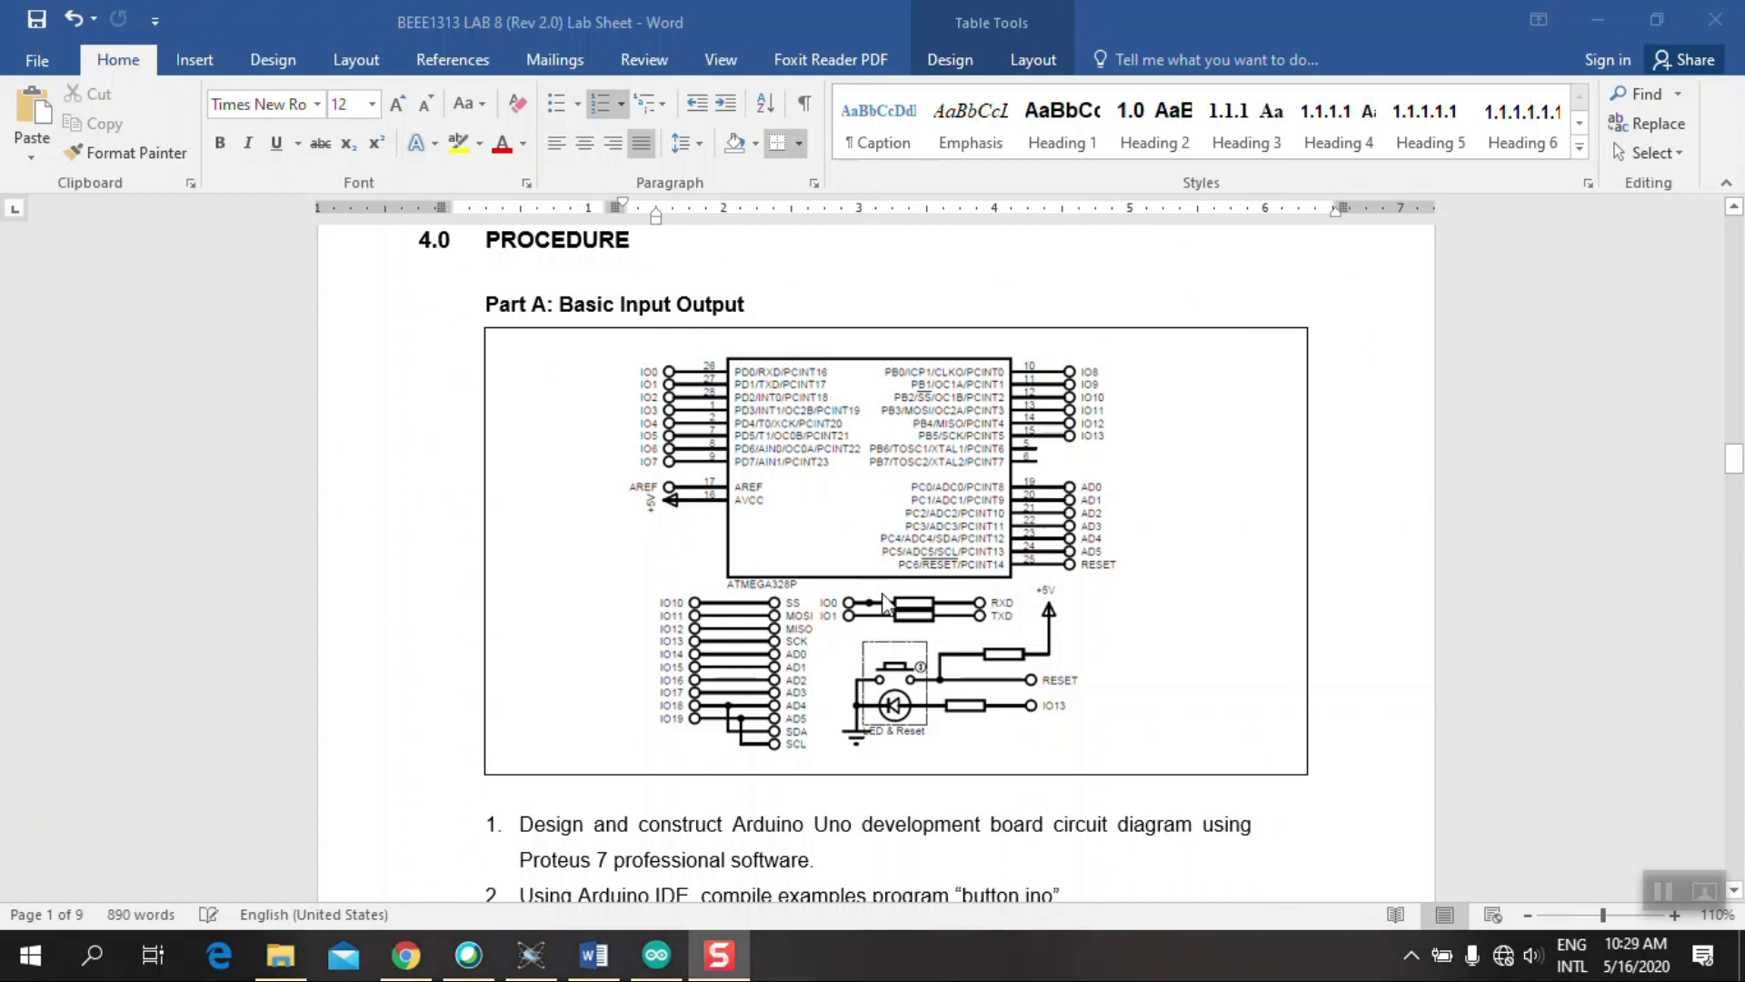
scroll(887, 602, down, 2)
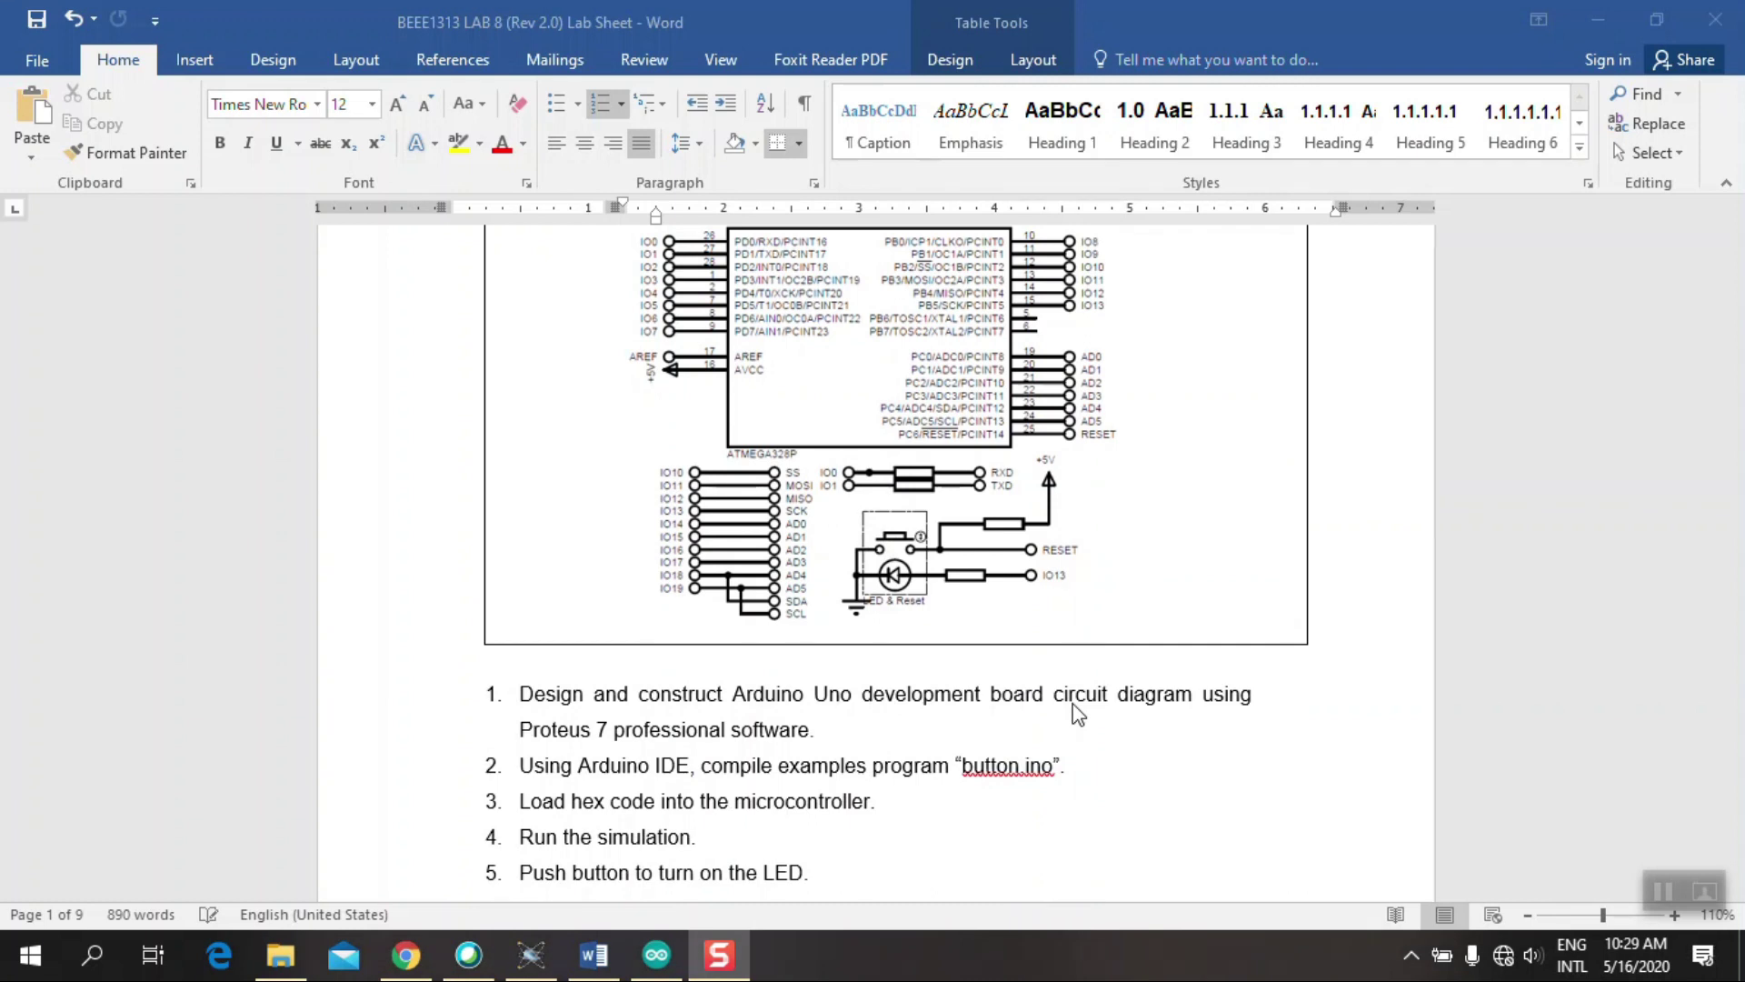
click(531, 954)
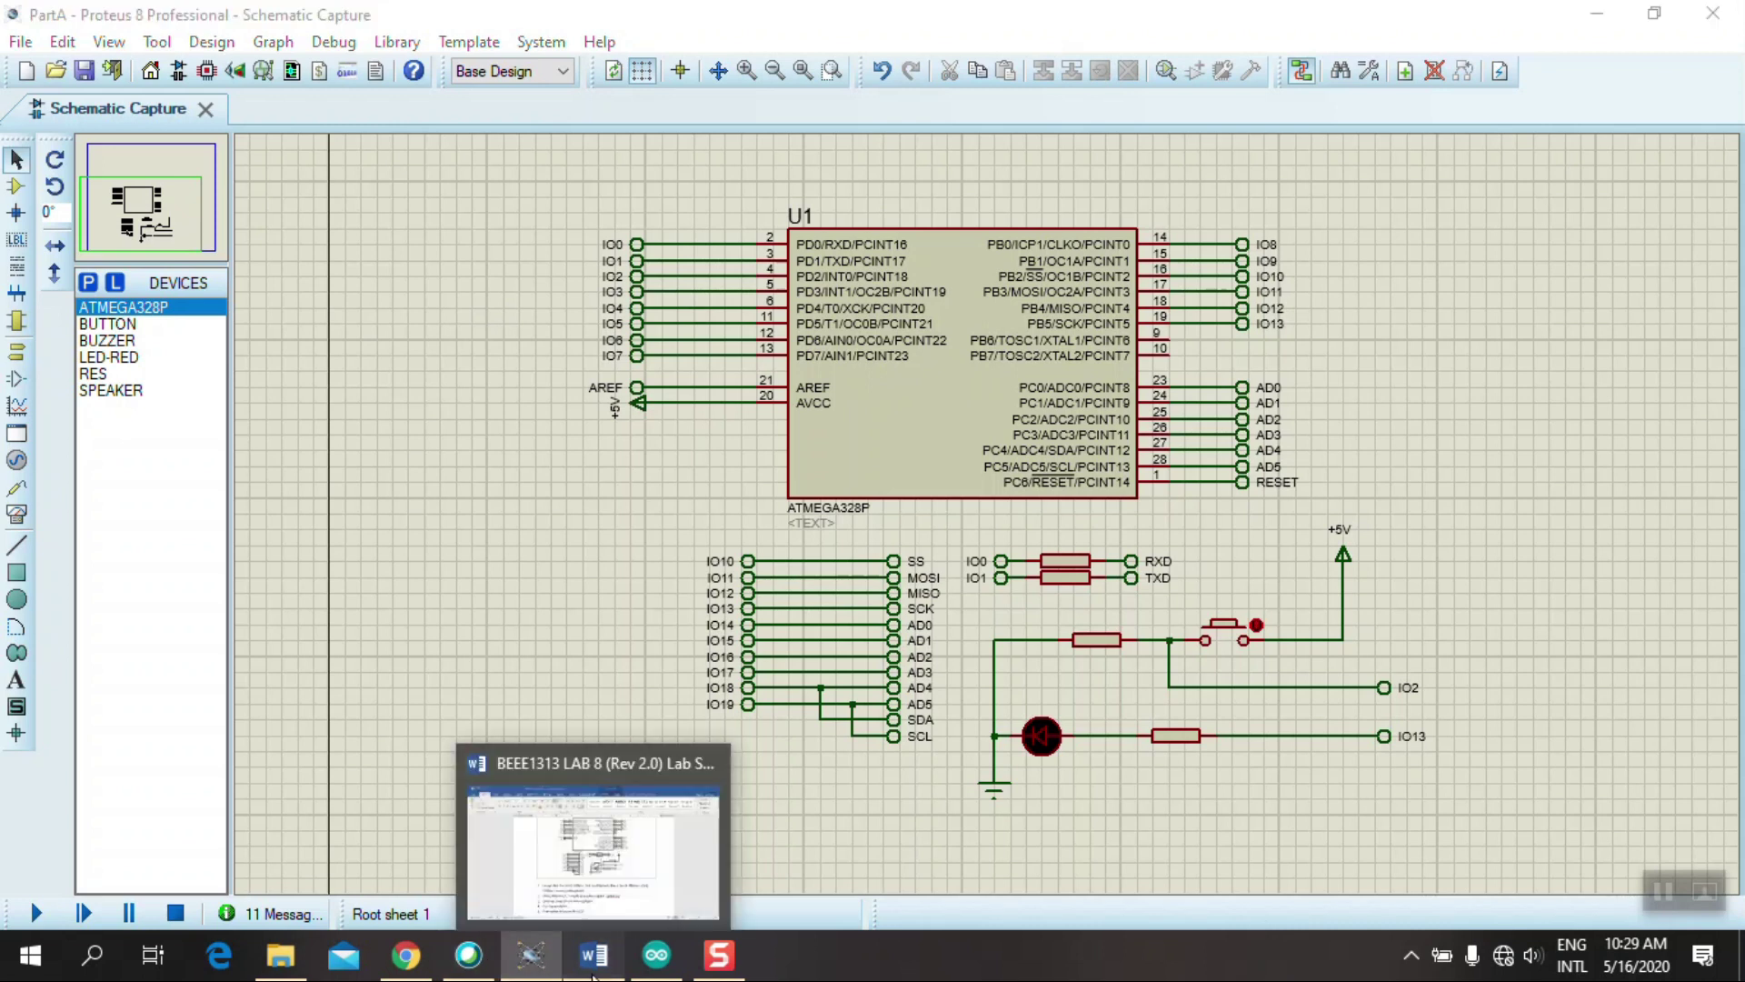
click(593, 971)
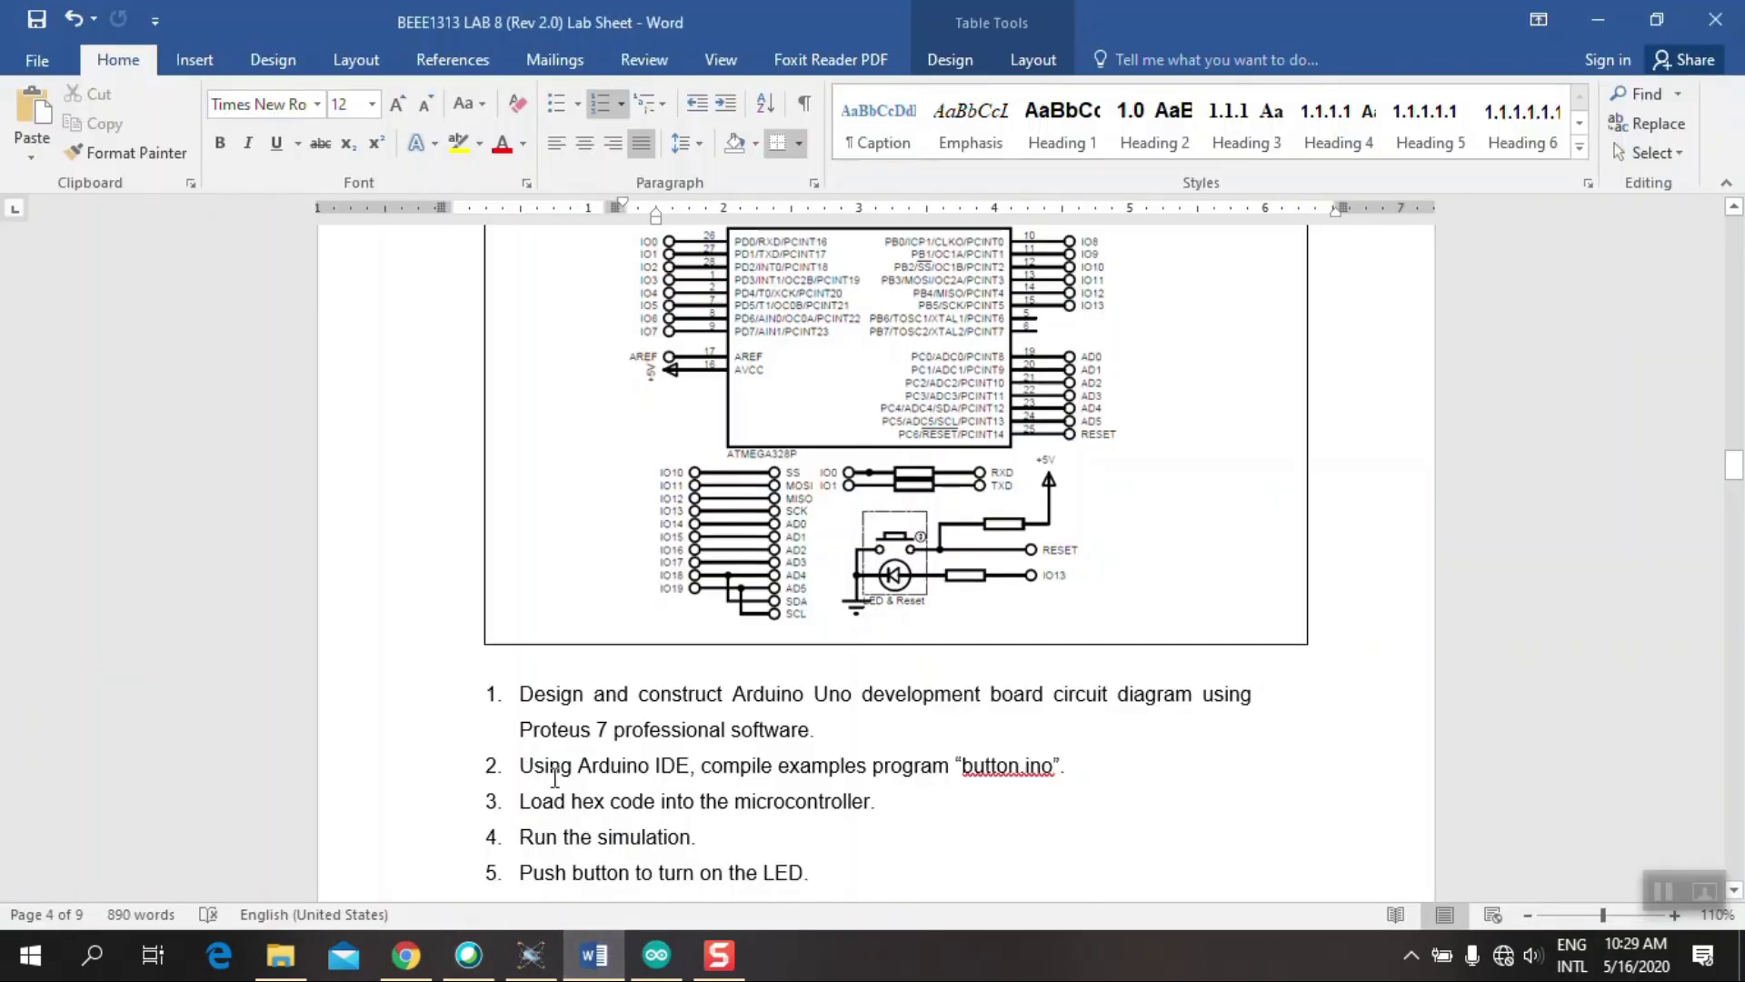
scroll(559, 776, down, 1)
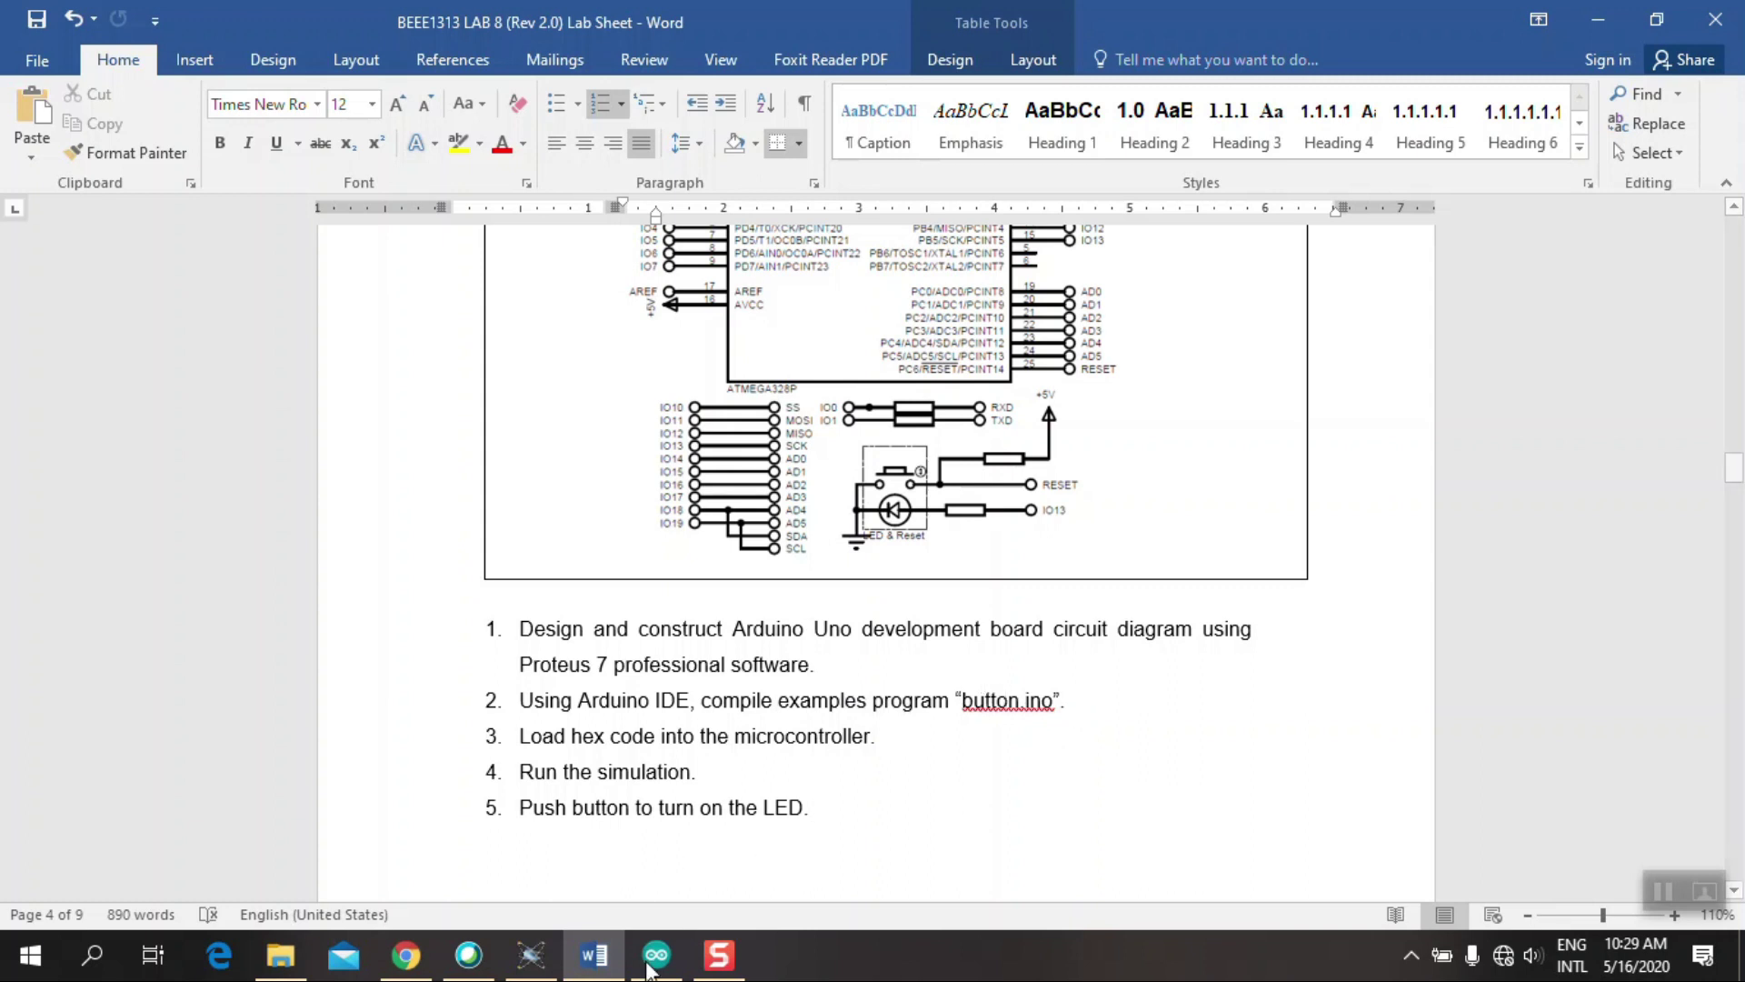
Step: Switch to the Arduino IDE, open the built-in Digital example Button, and maximize its window
mouse_move(610, 973)
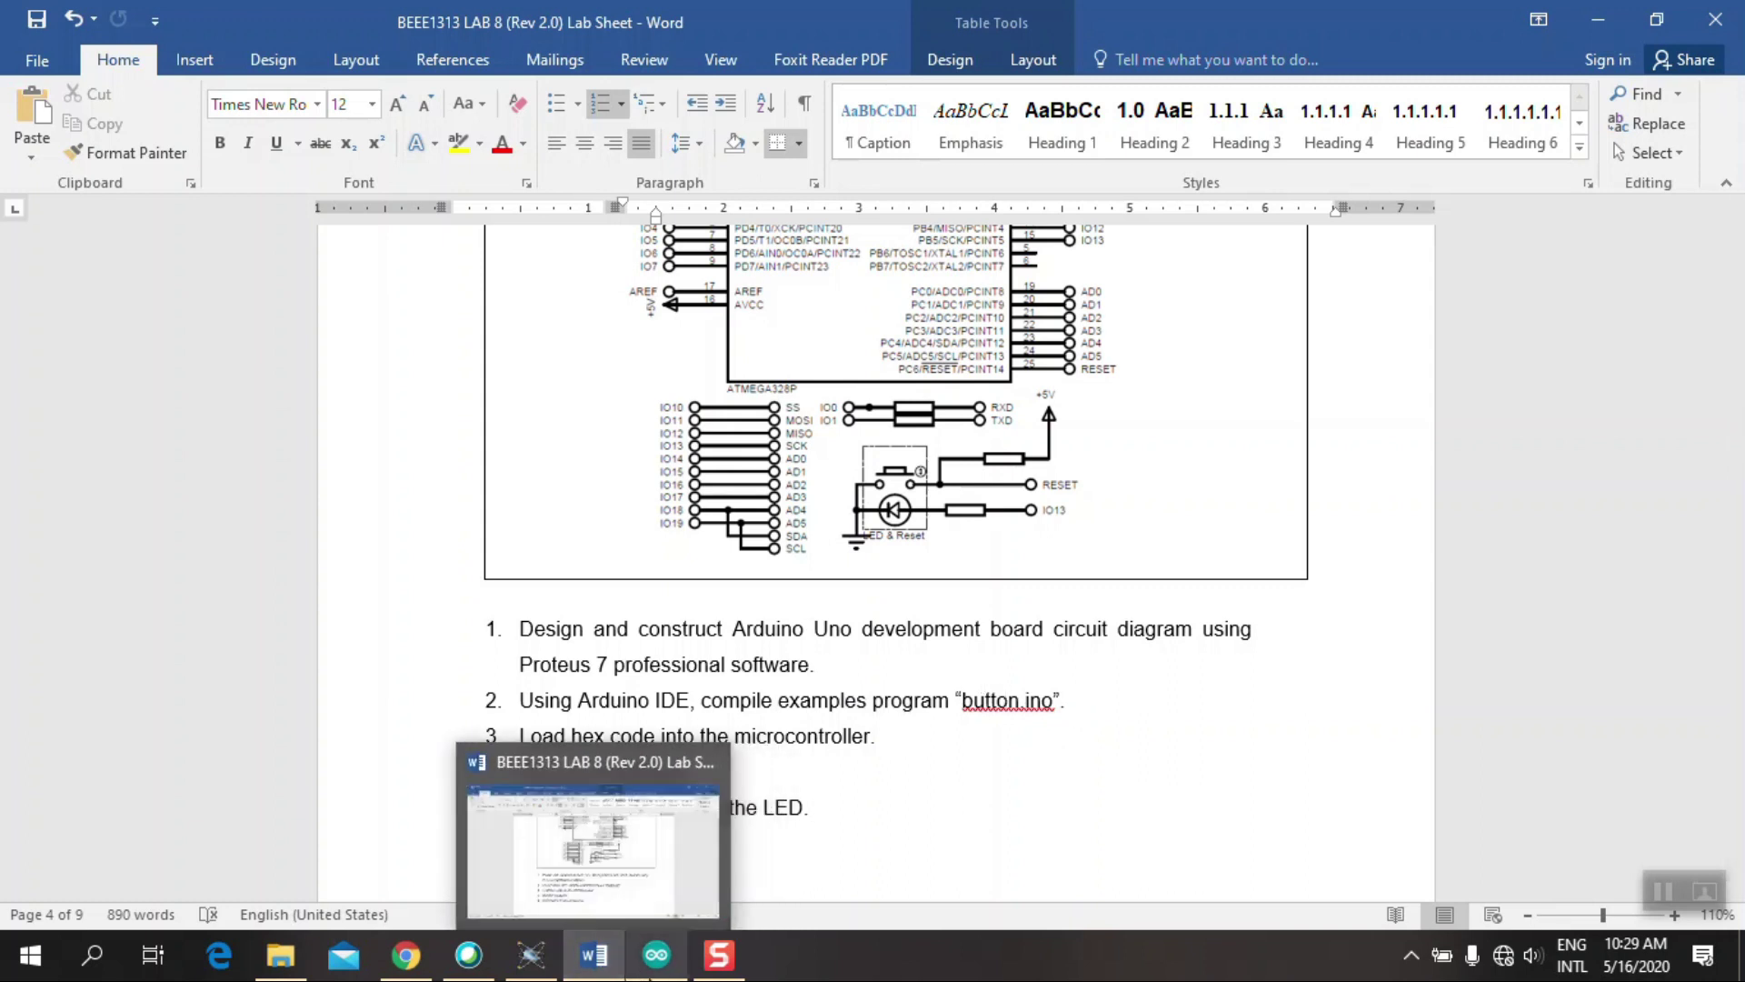
mouse_move(667, 976)
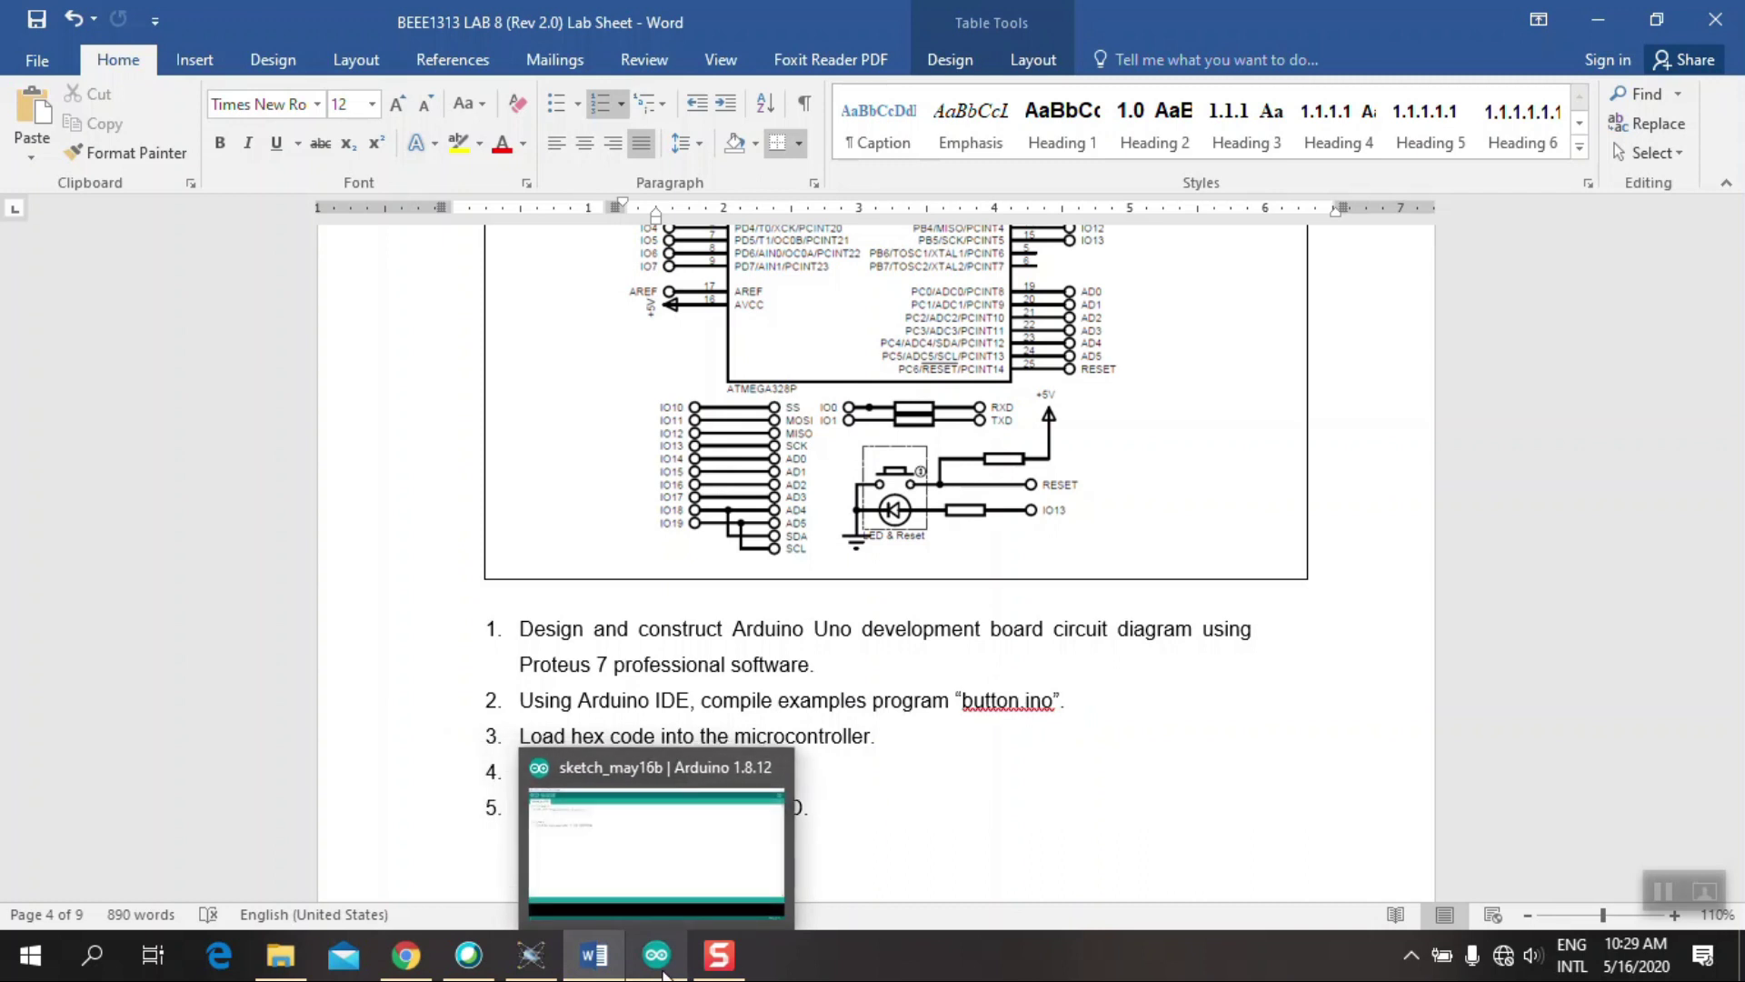
click(665, 975)
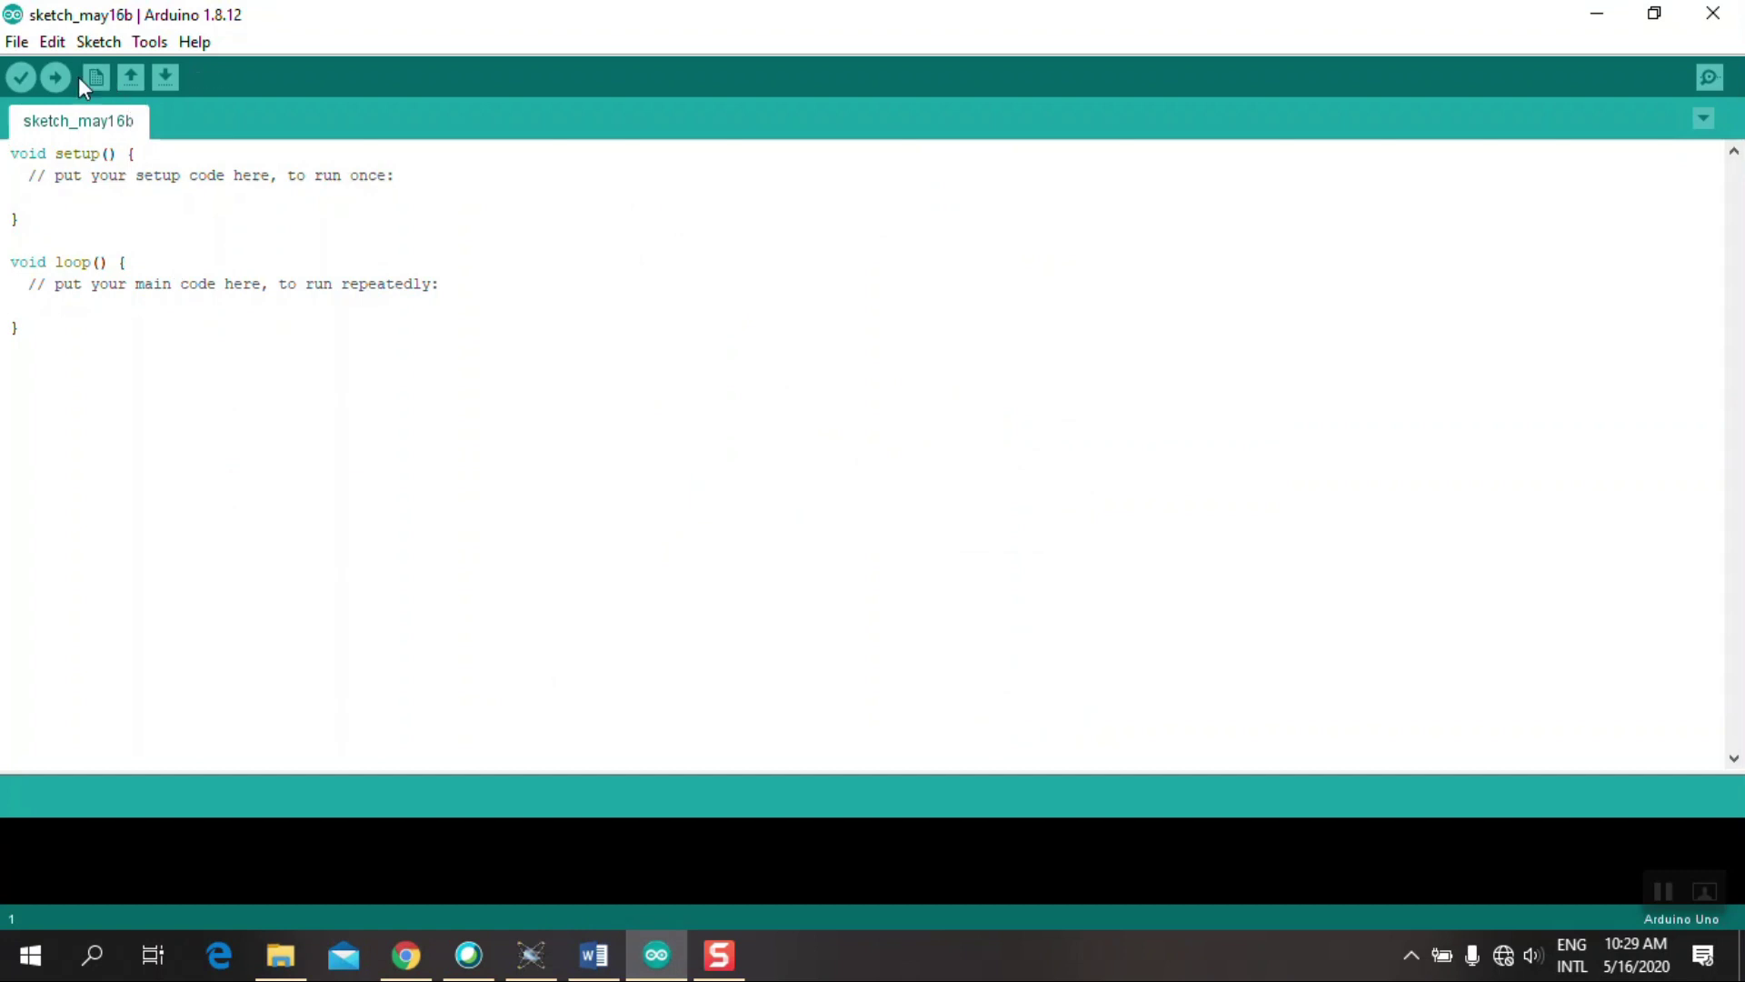
click(17, 42)
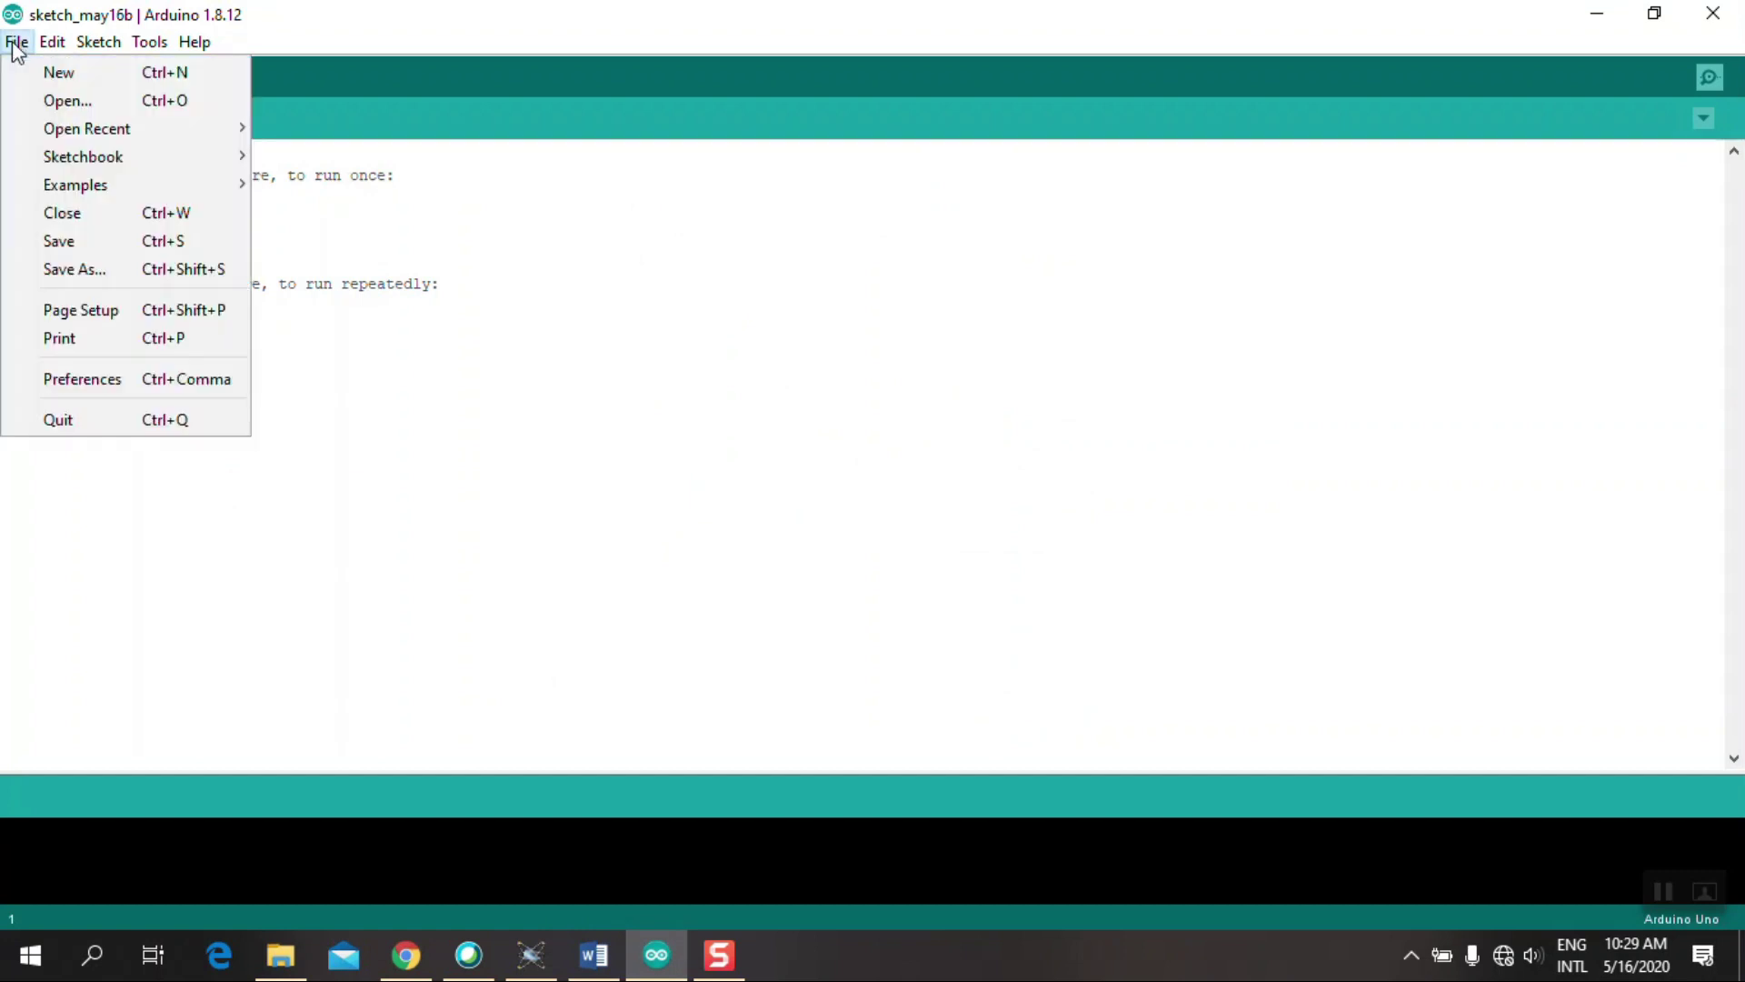
mouse_move(157, 184)
mouse_move(395, 262)
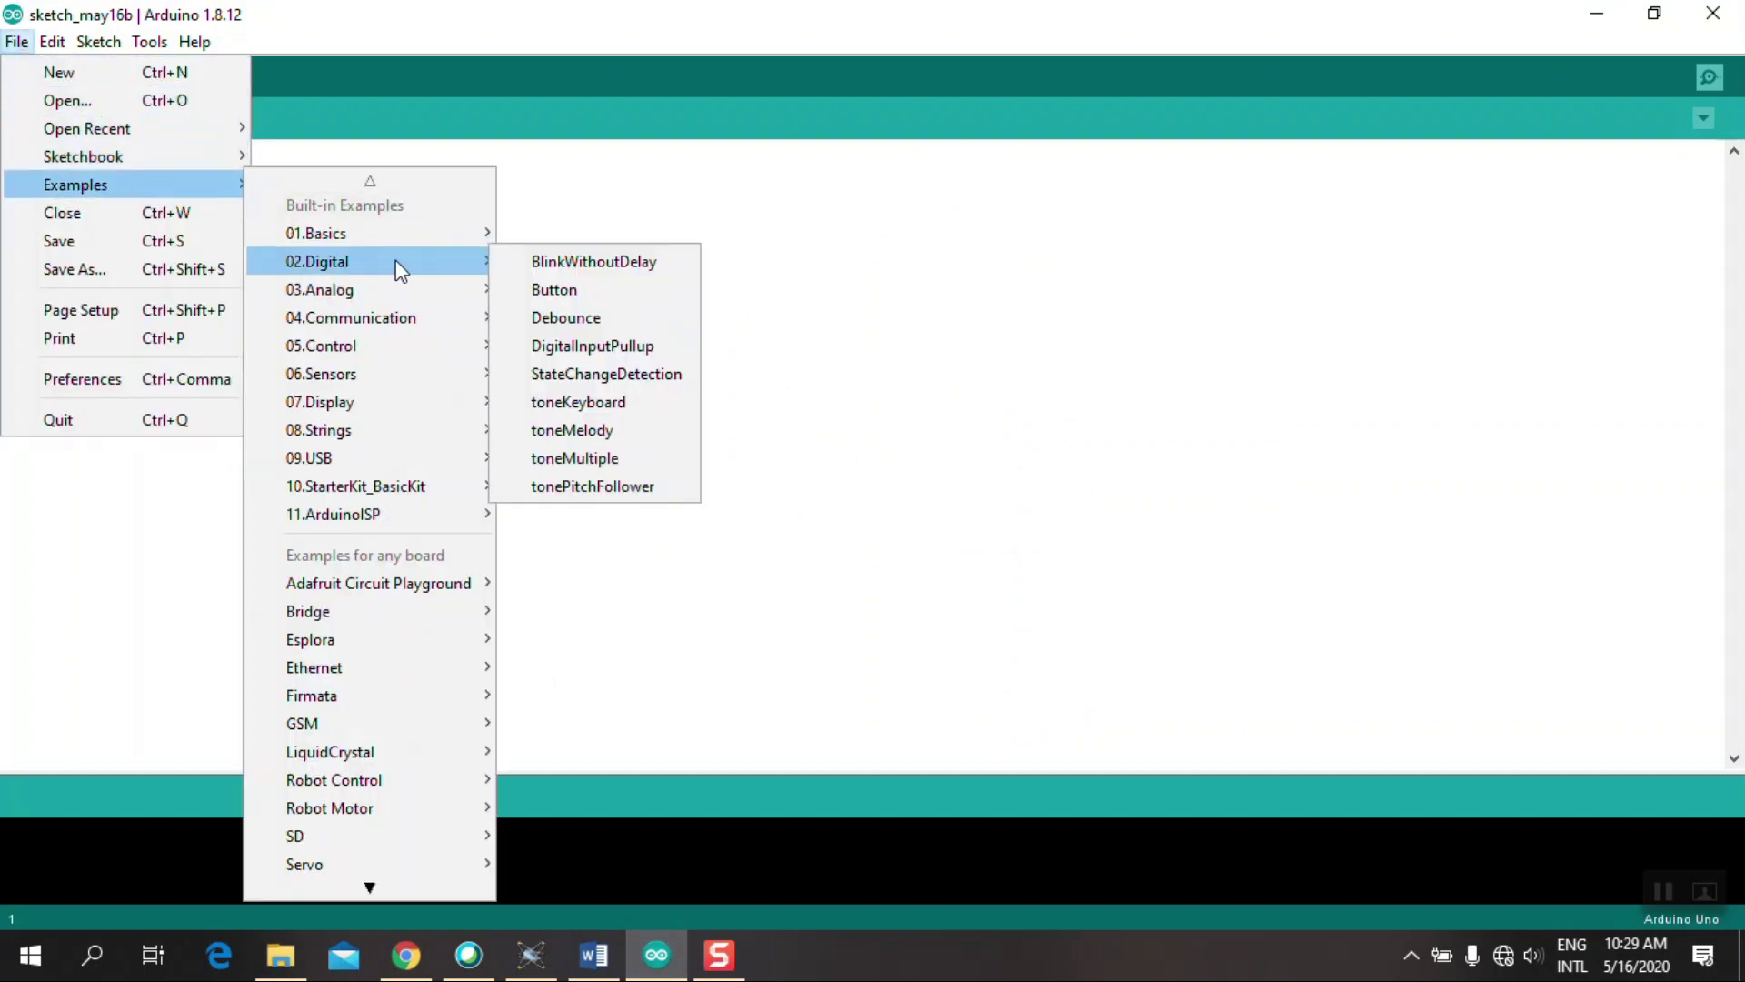
click(565, 289)
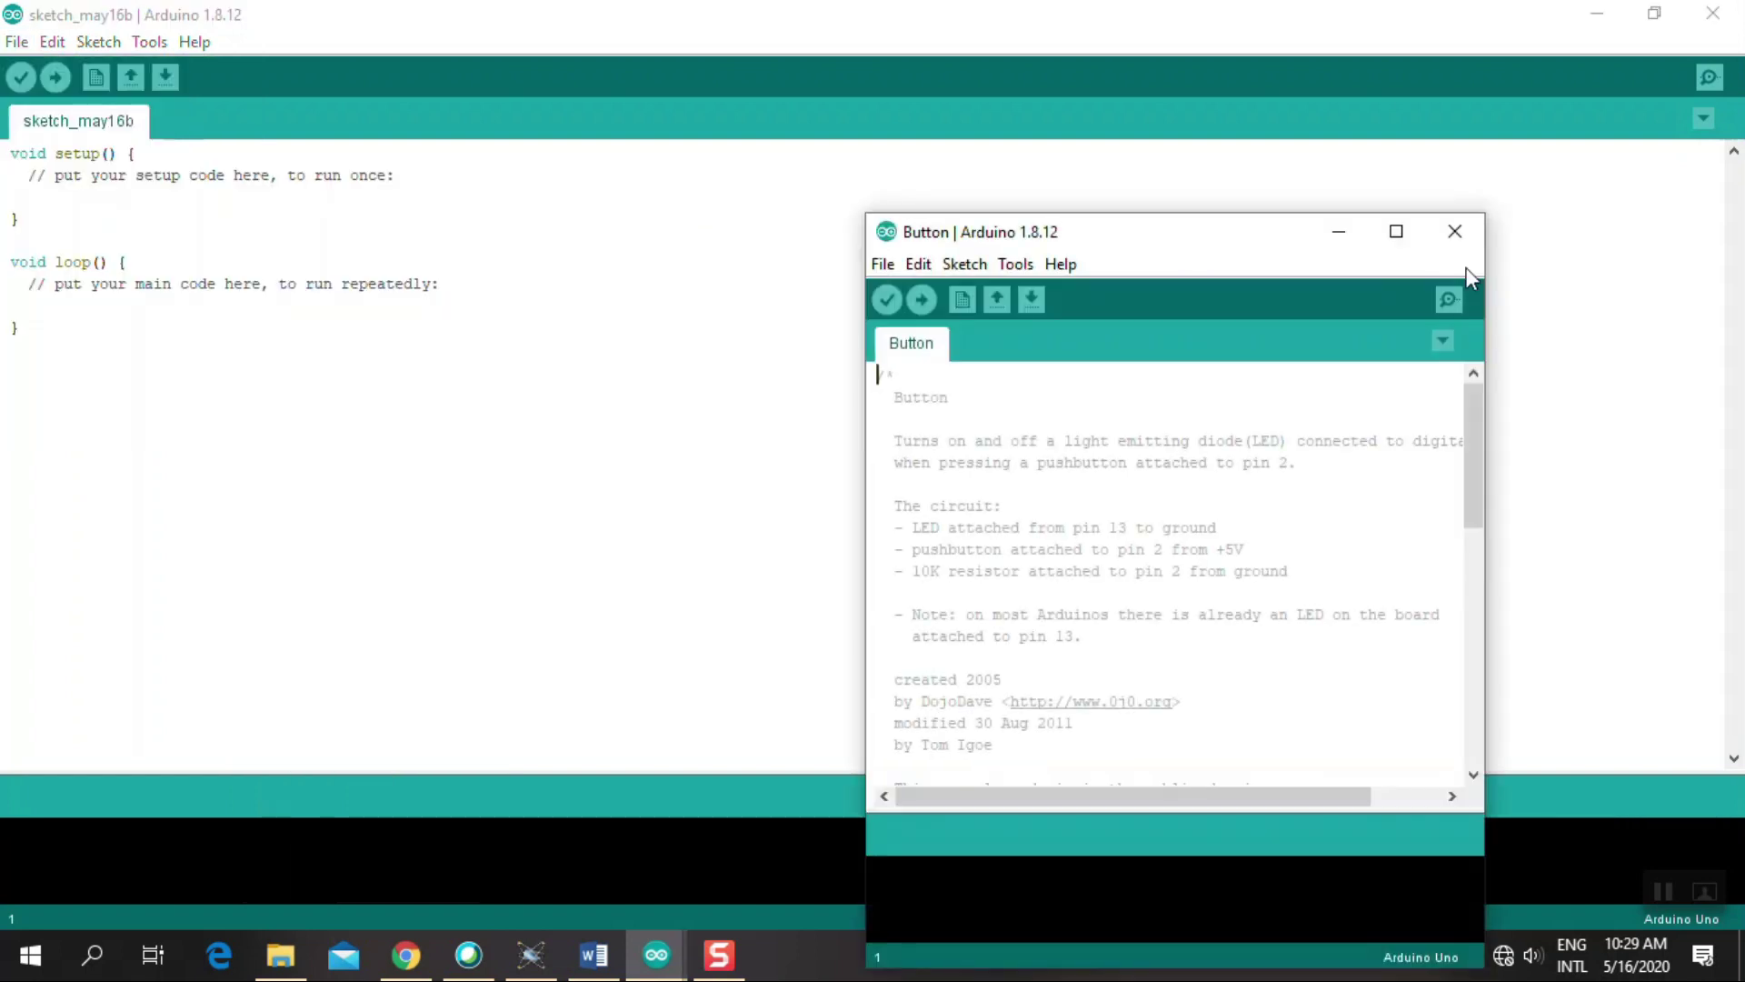
click(1397, 233)
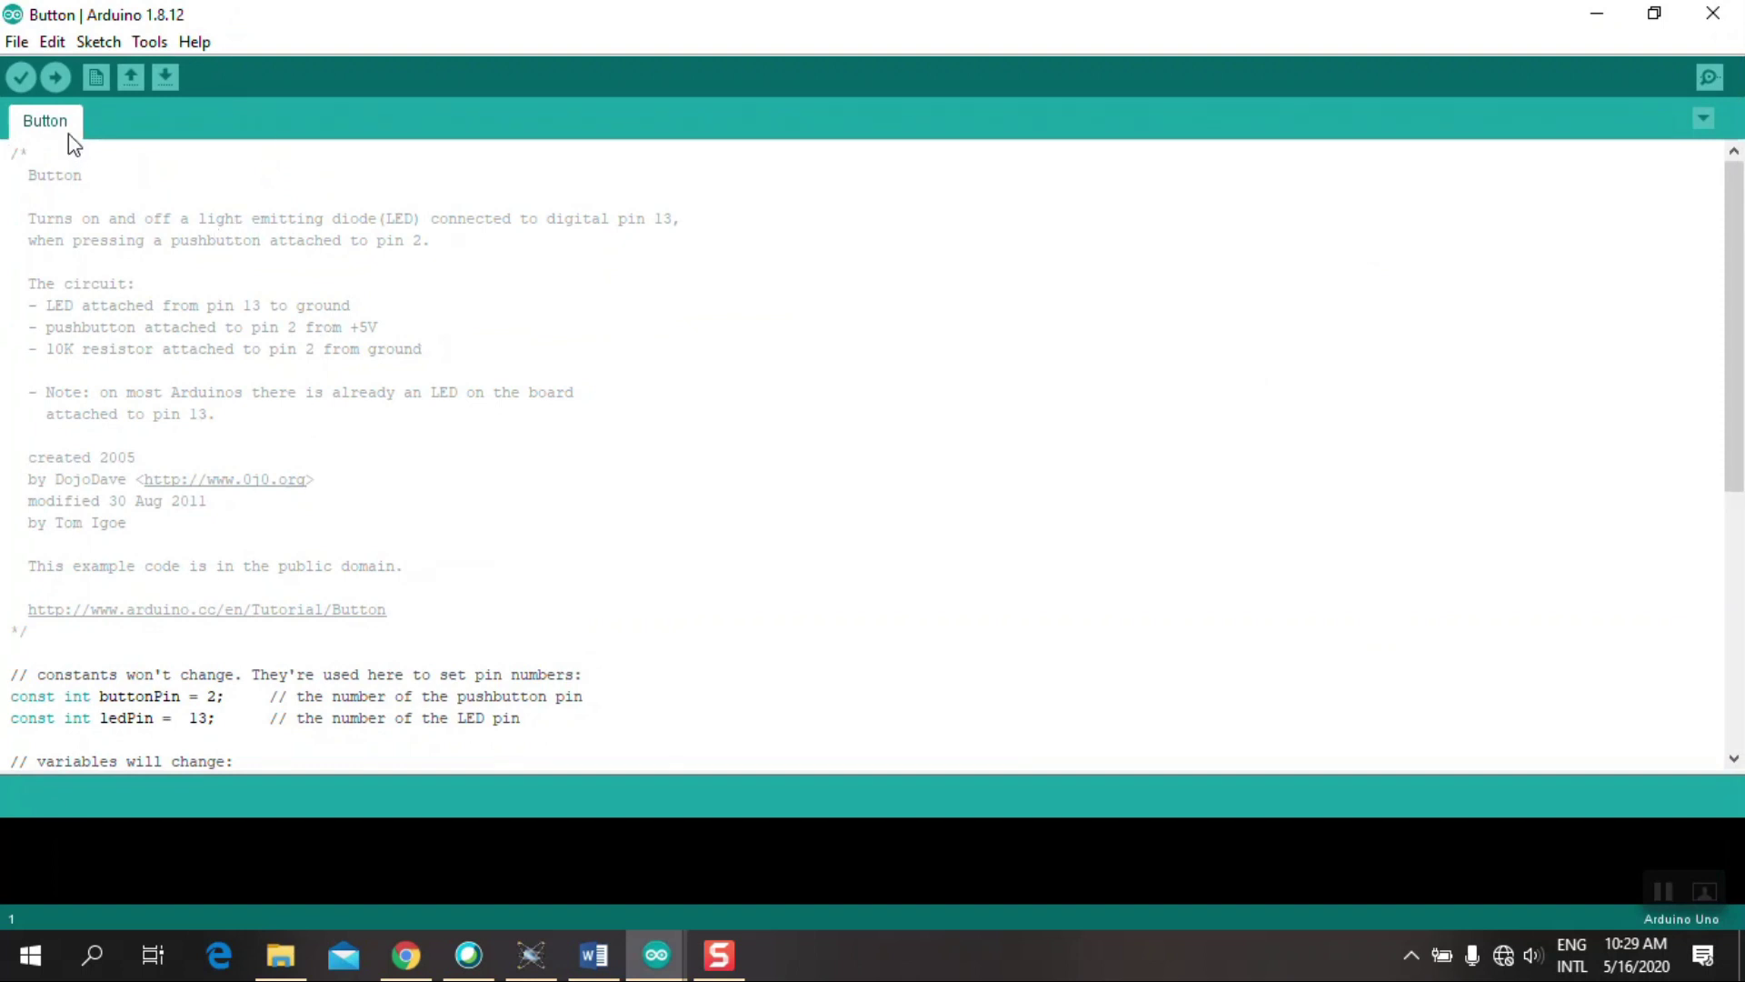
Step: Compile the Button sketch with Upload, enlarge the build output, and copy the quoted Button.ino.hex path from it
click(56, 78)
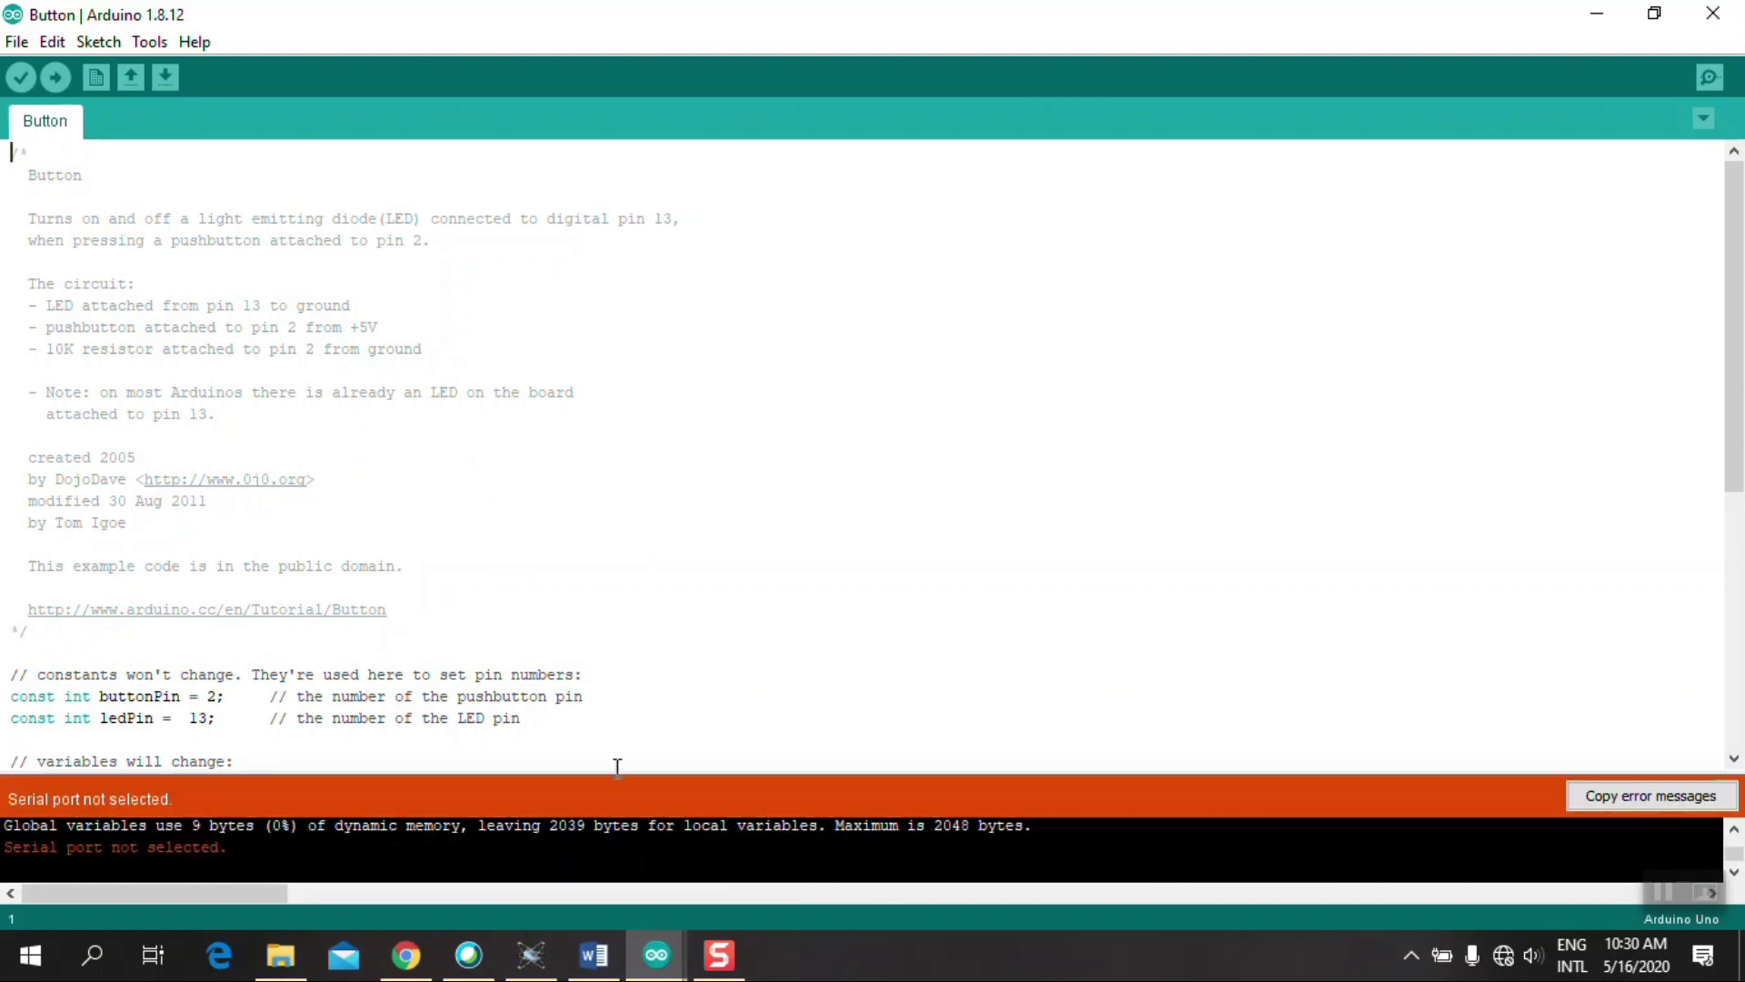
drag(624, 767, 666, 364)
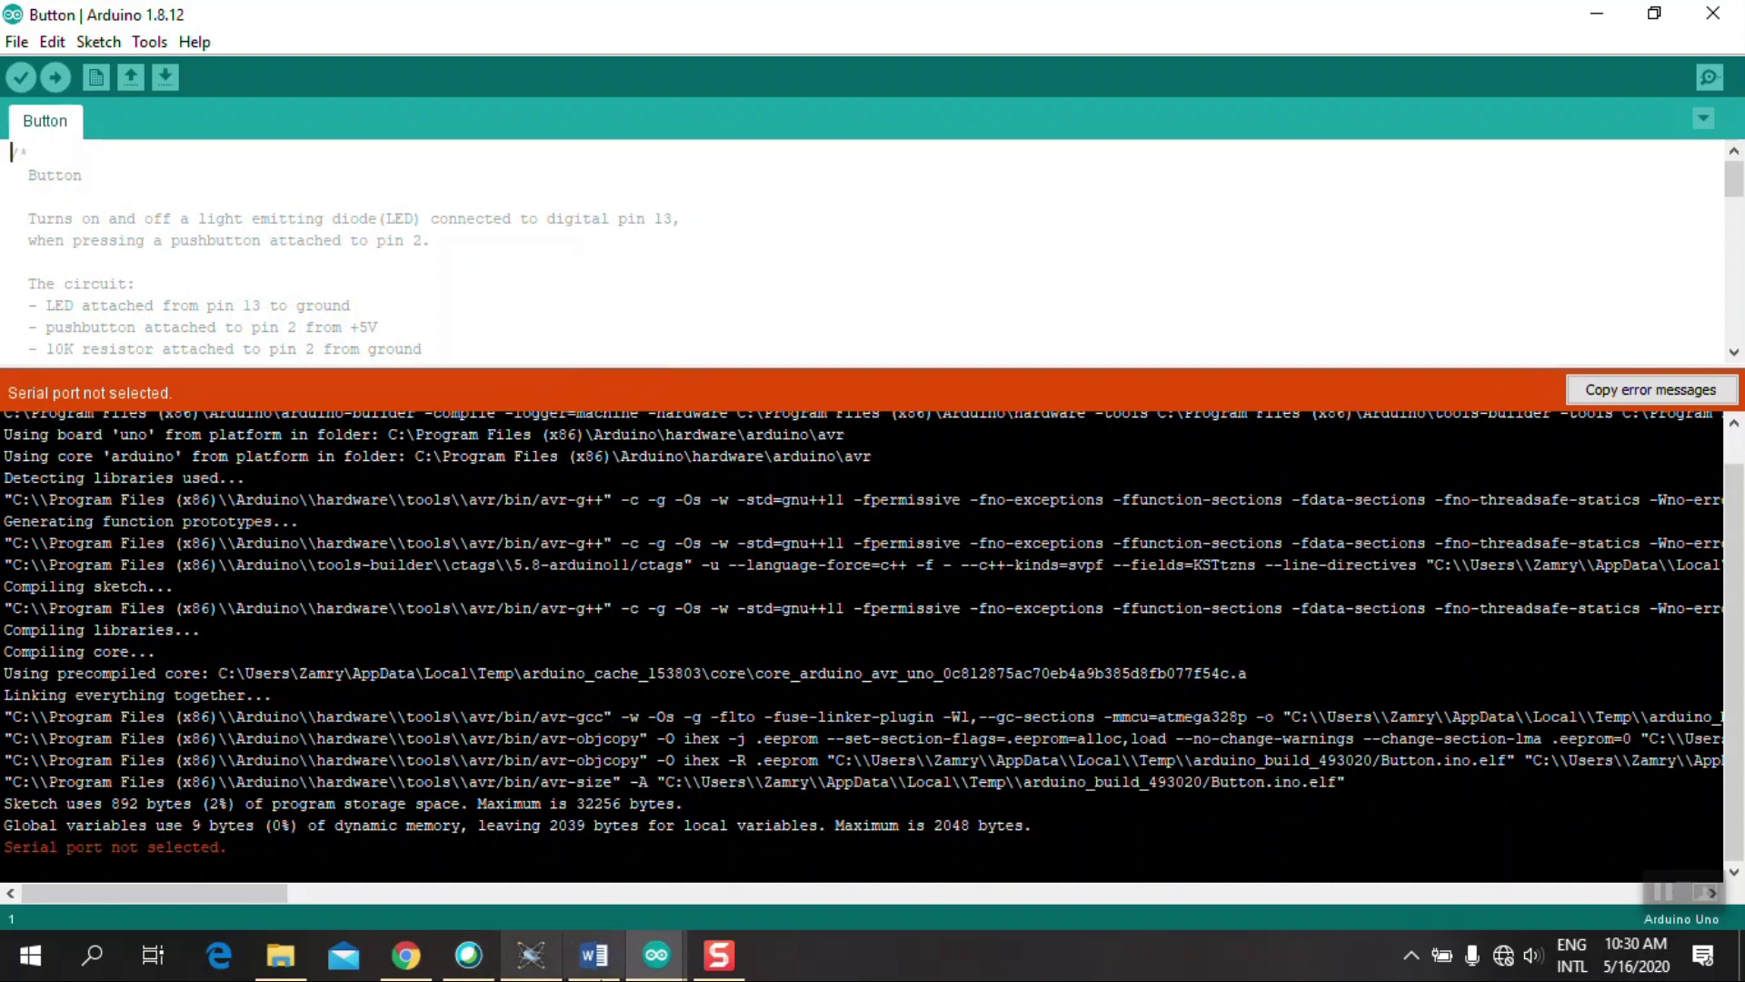
click(594, 955)
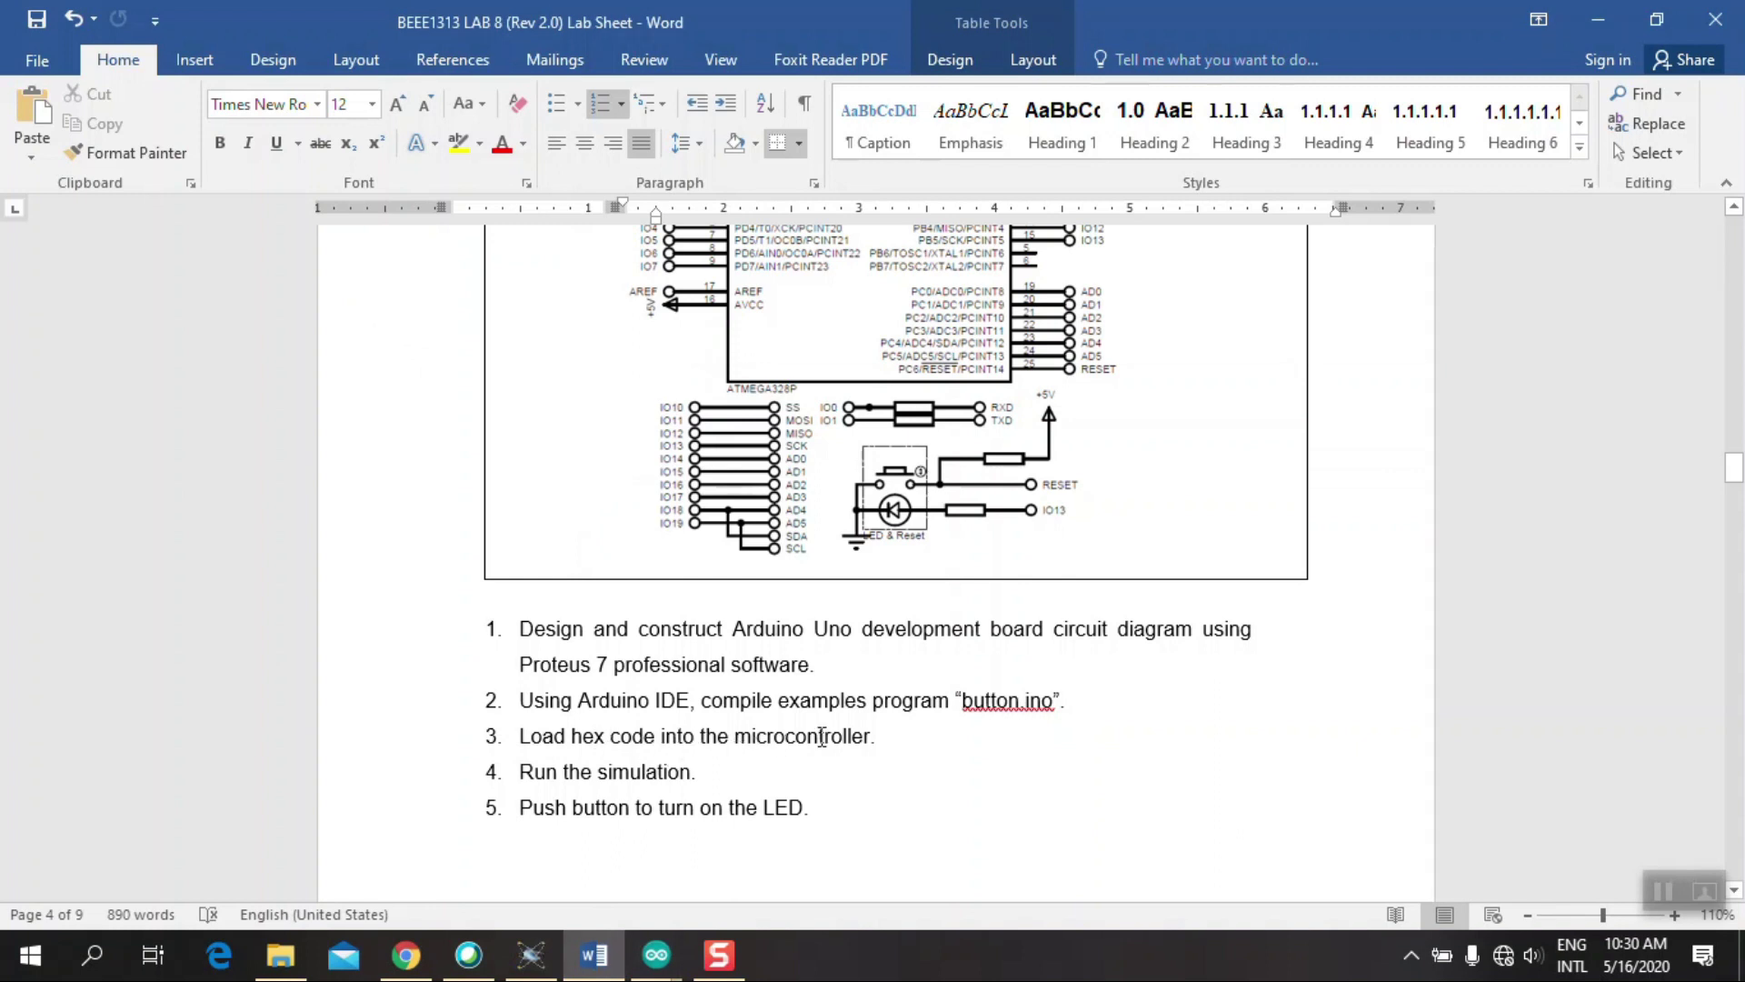
click(656, 954)
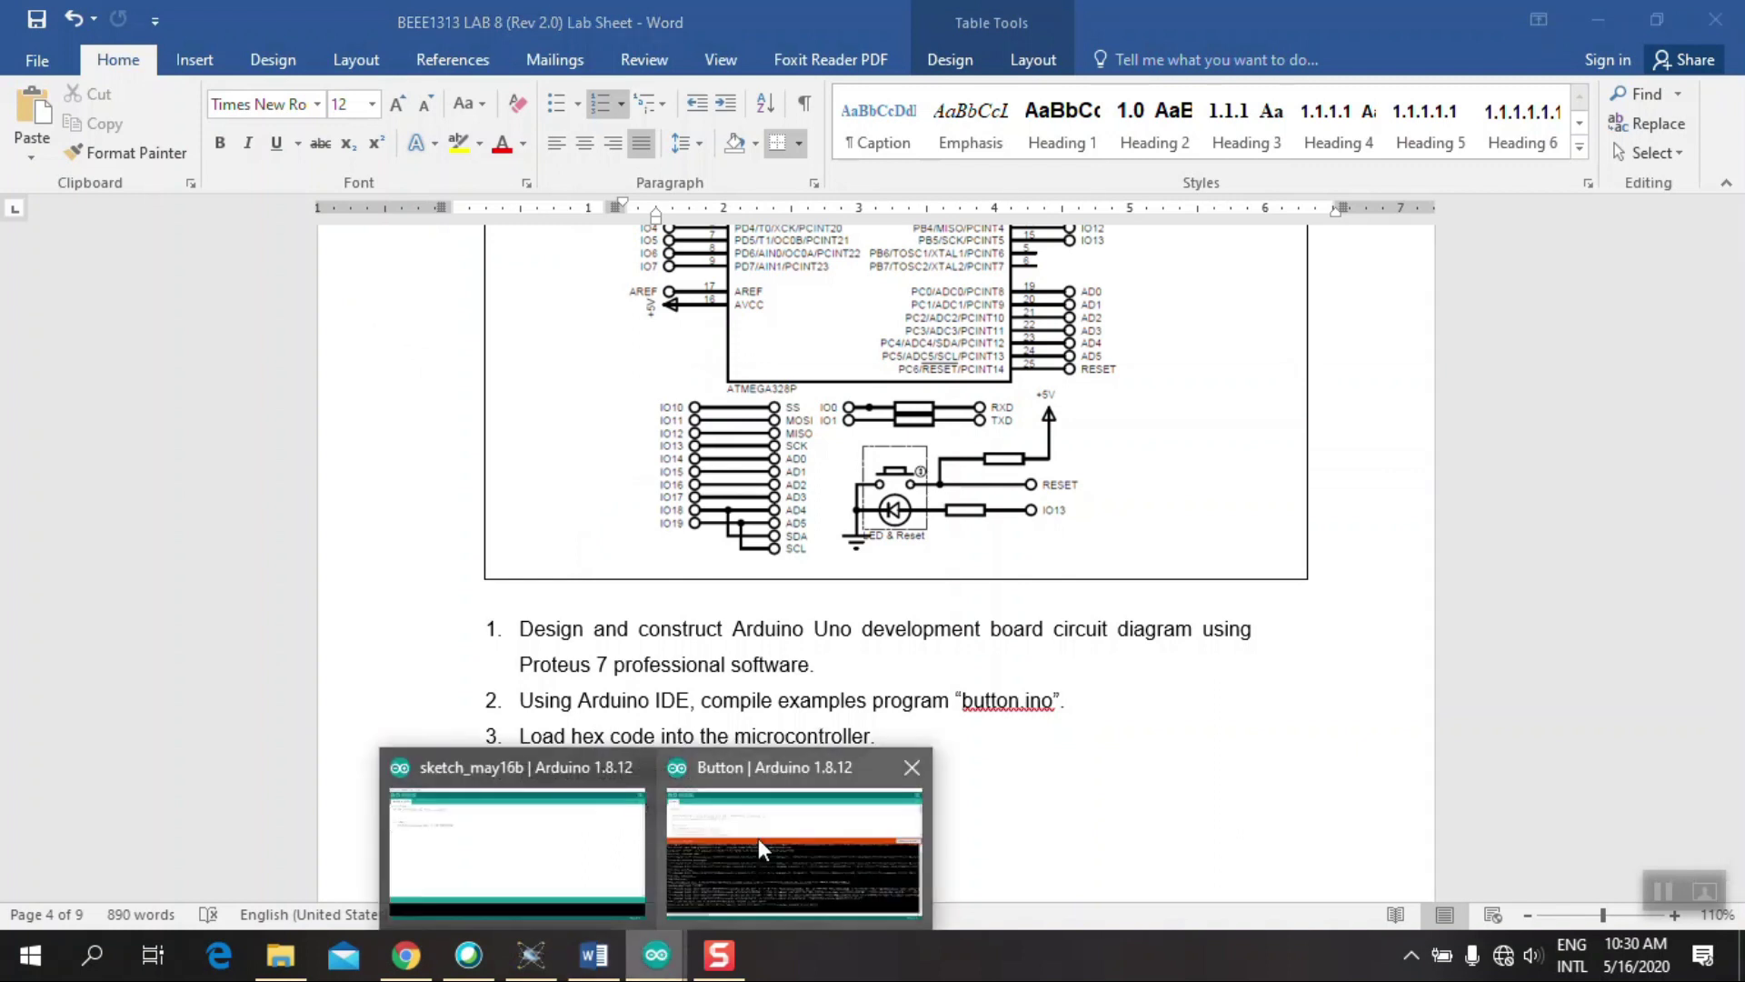
click(758, 769)
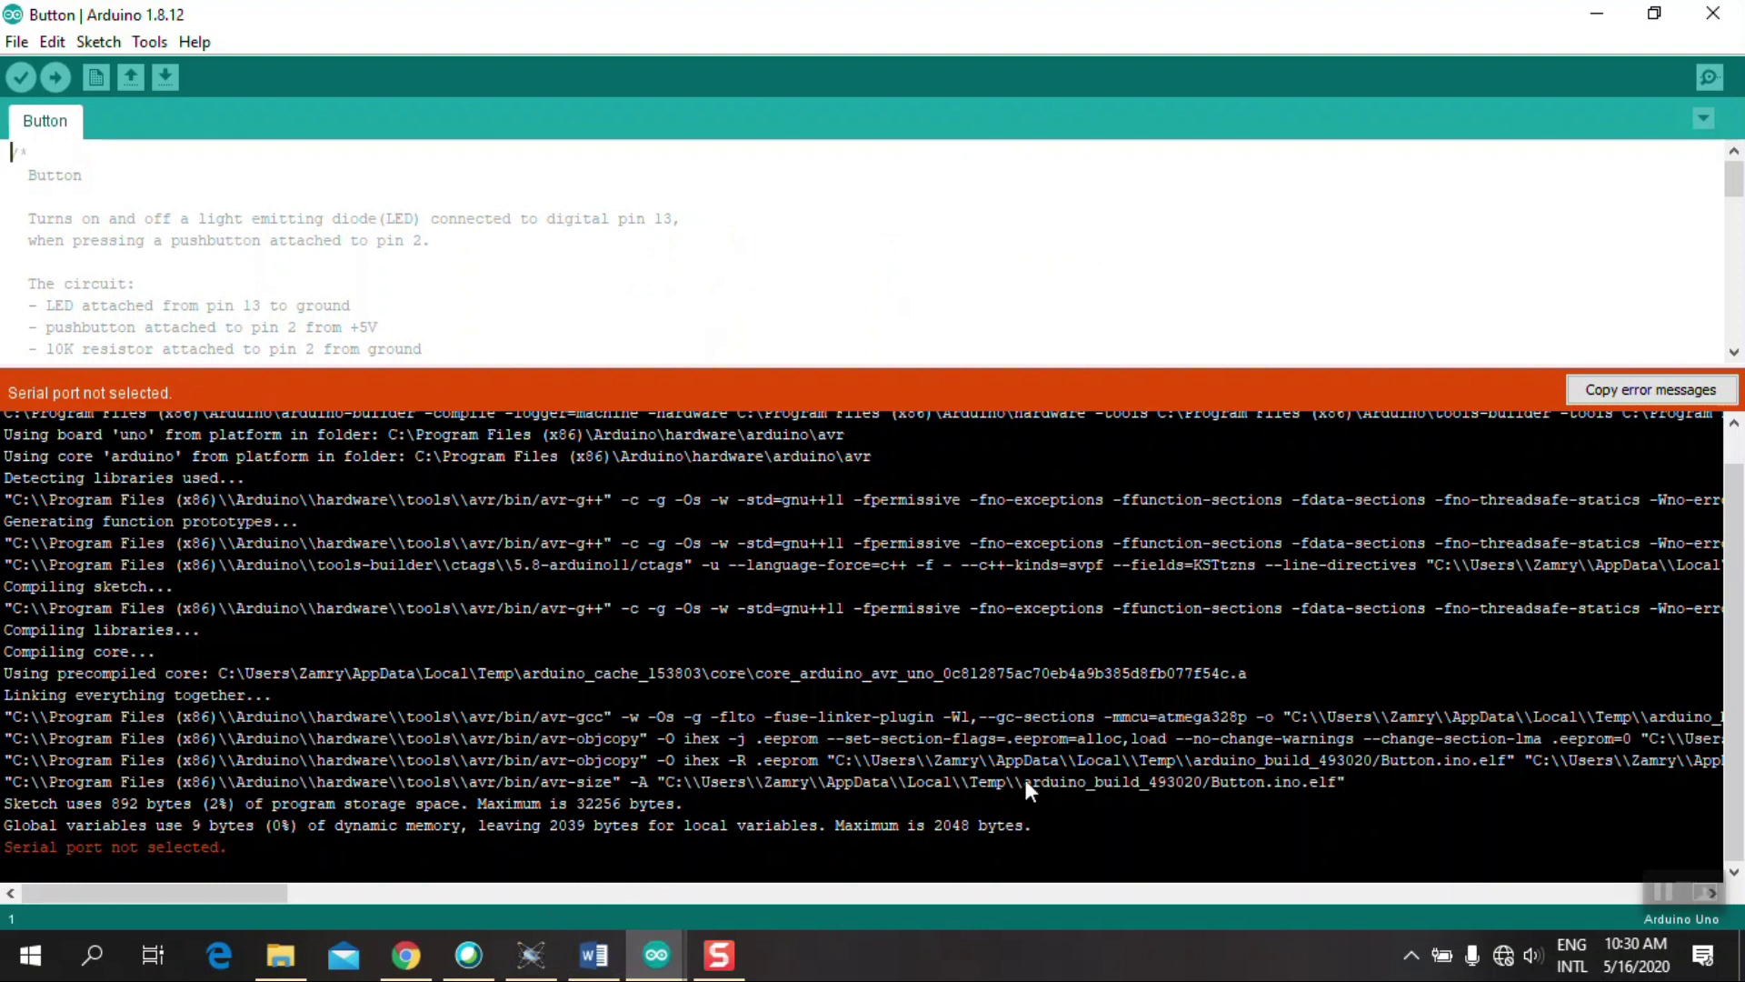
drag(263, 894, 400, 892)
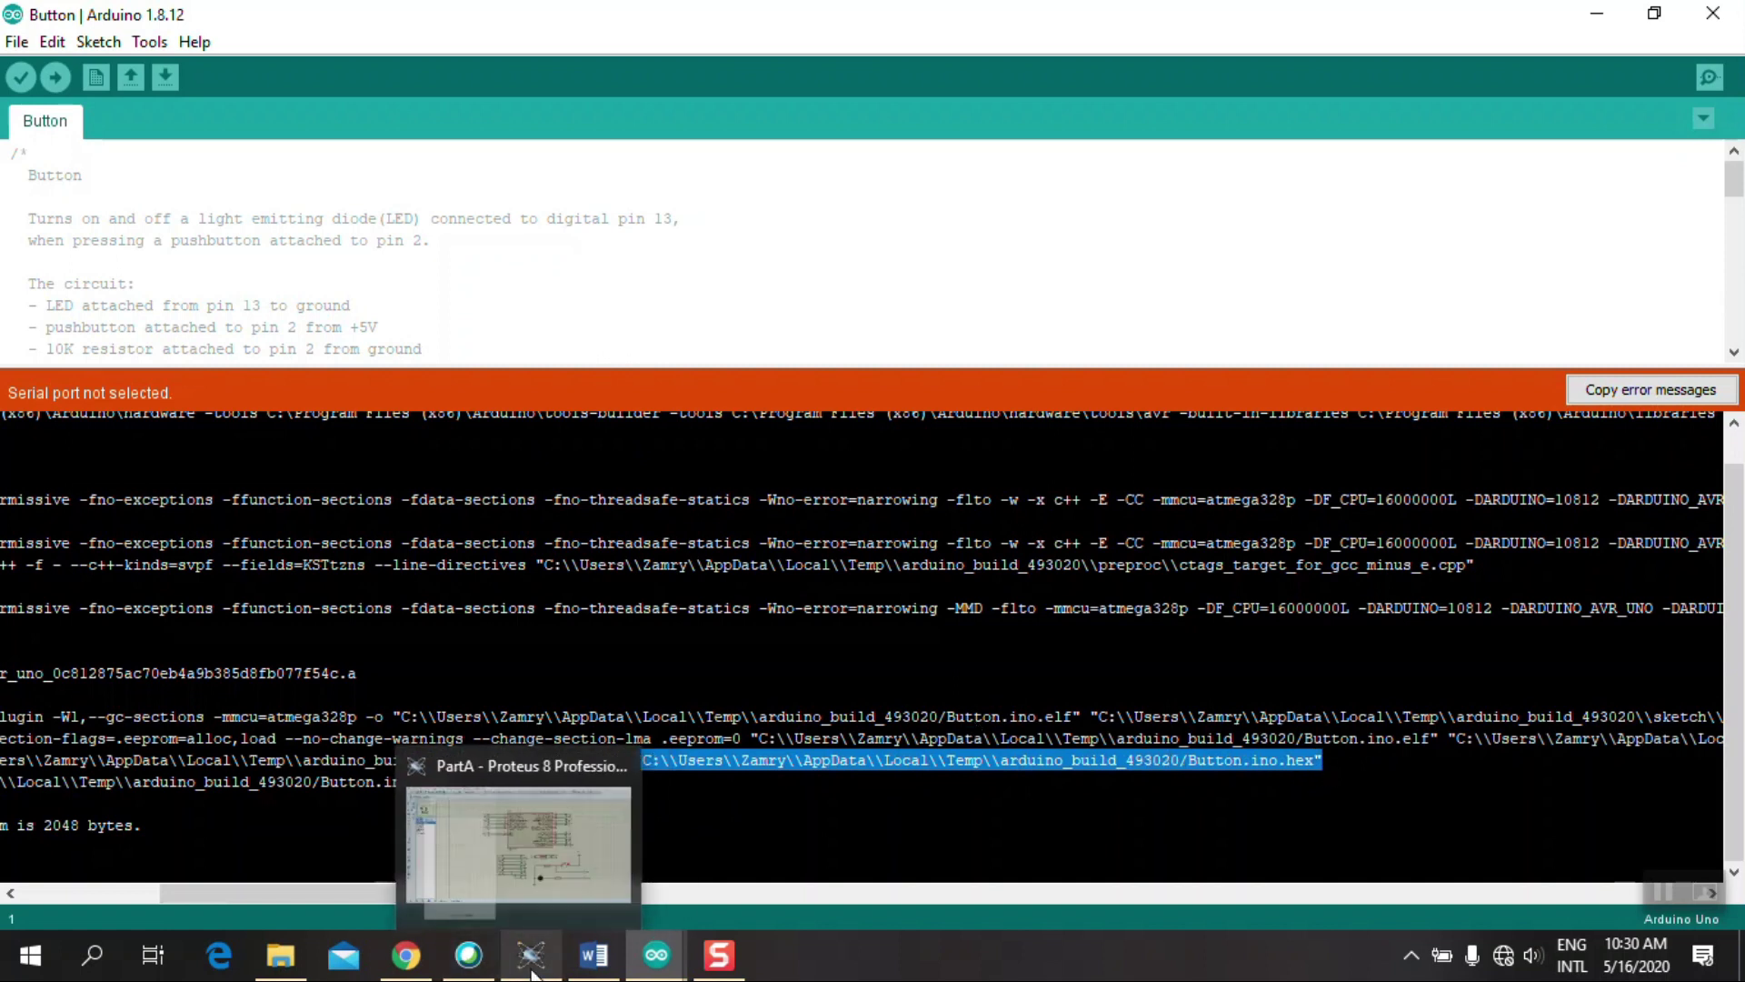
Step: Switch to Proteus and replace the ATMEGA328P's program file with the copied Button.ino.hex path
click(532, 969)
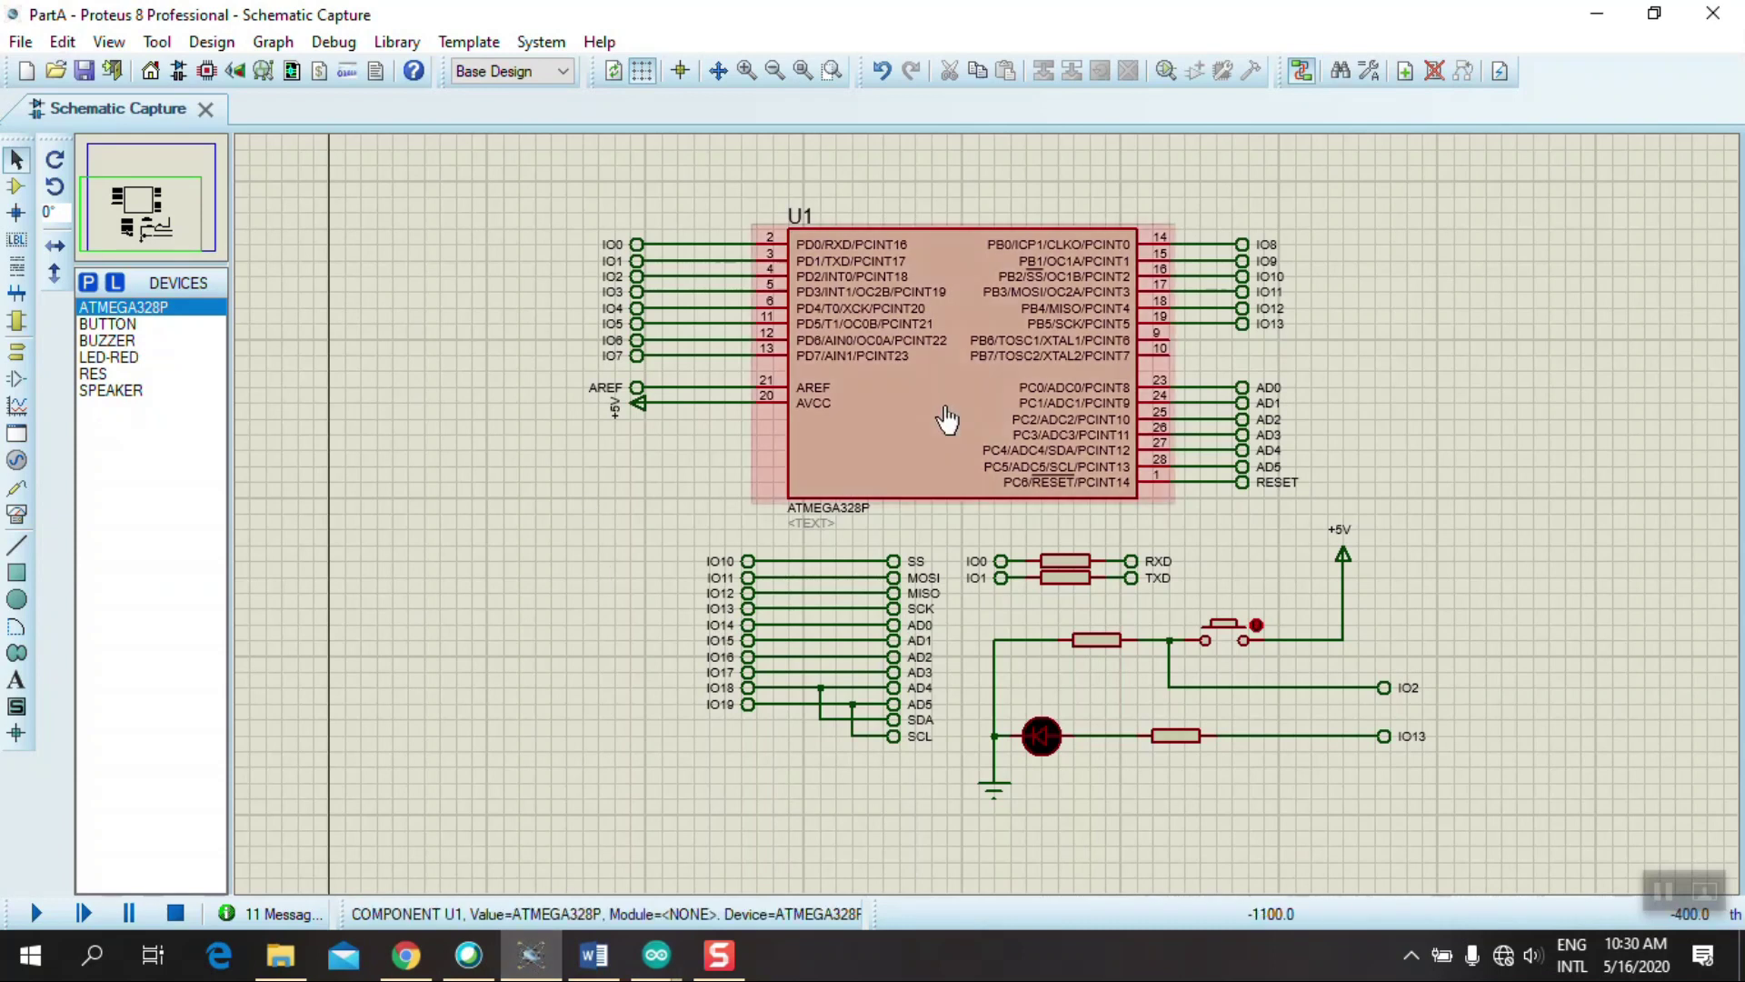
double_click(946, 420)
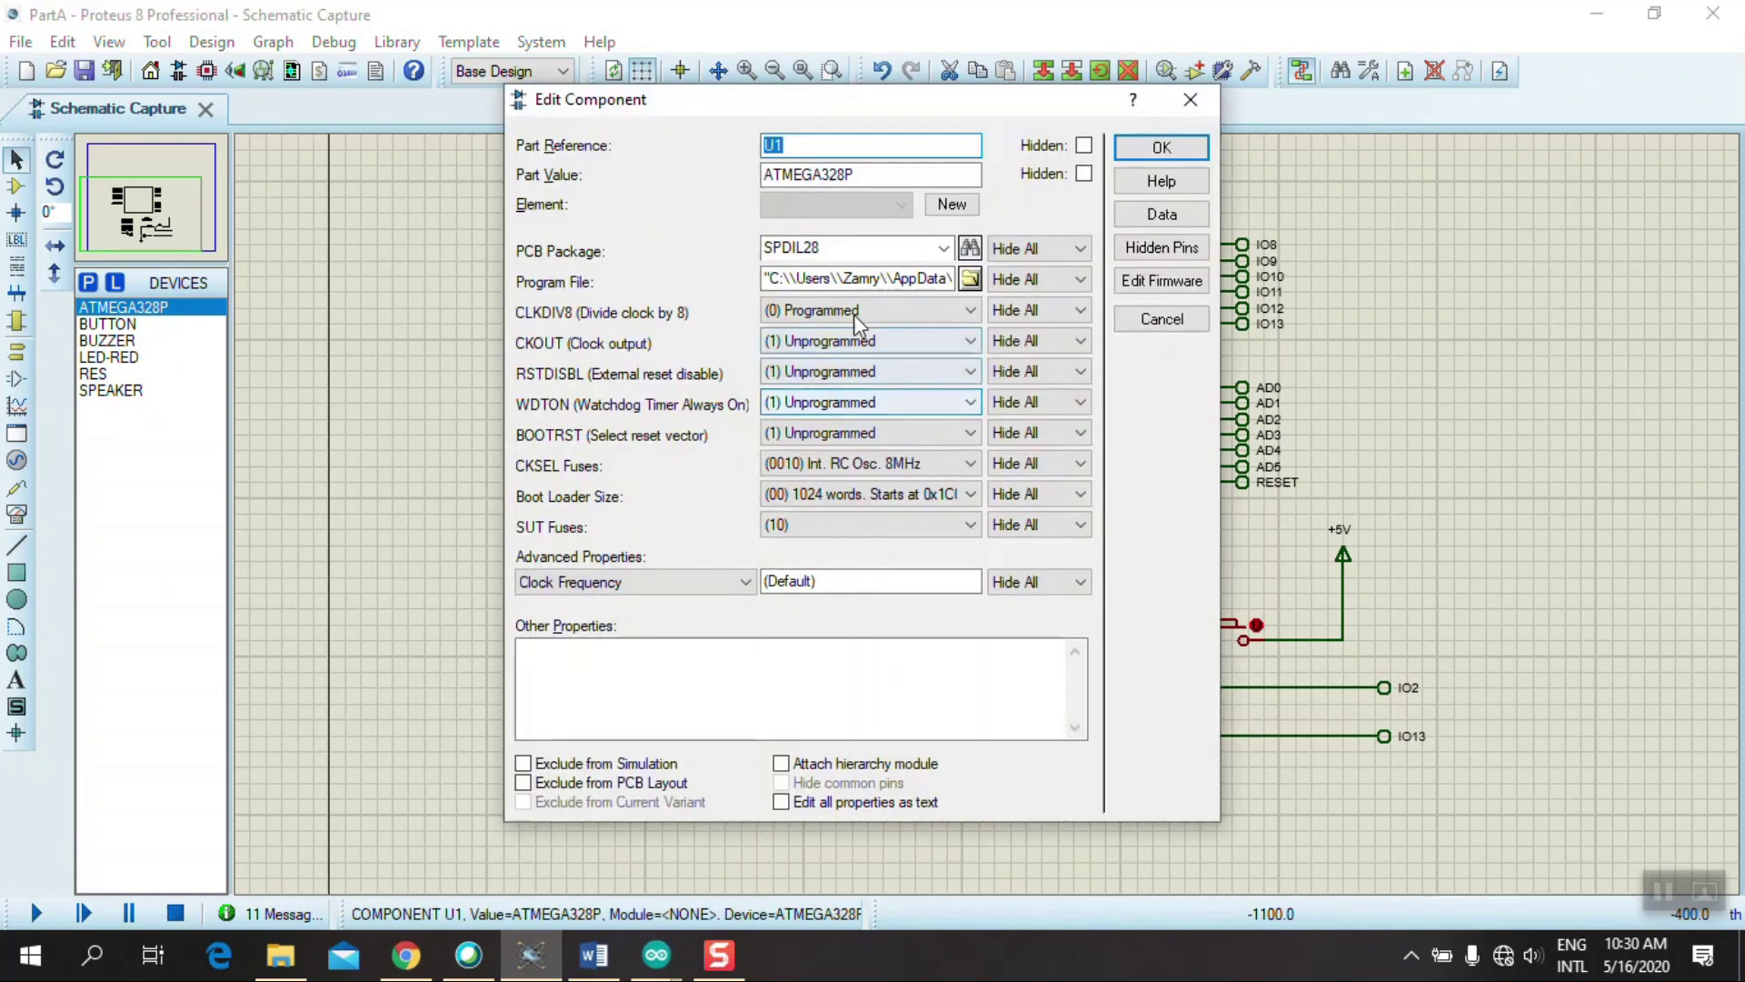
drag(765, 278, 1000, 280)
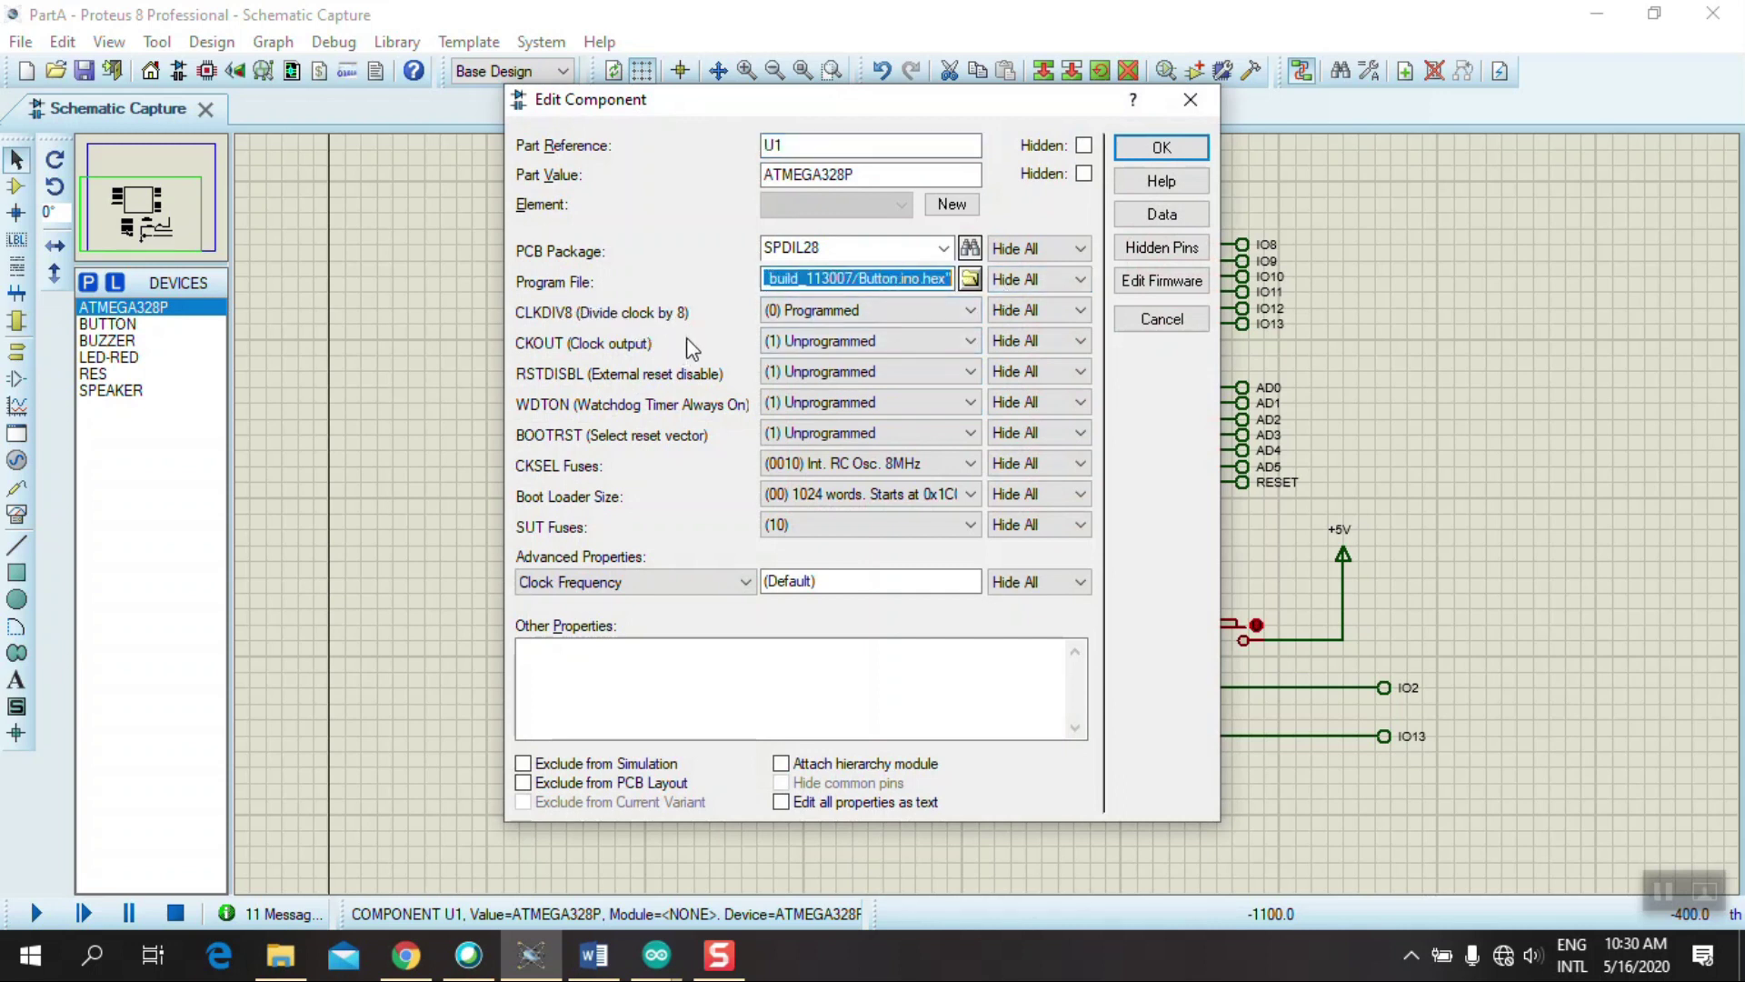
key(ctrl+v)
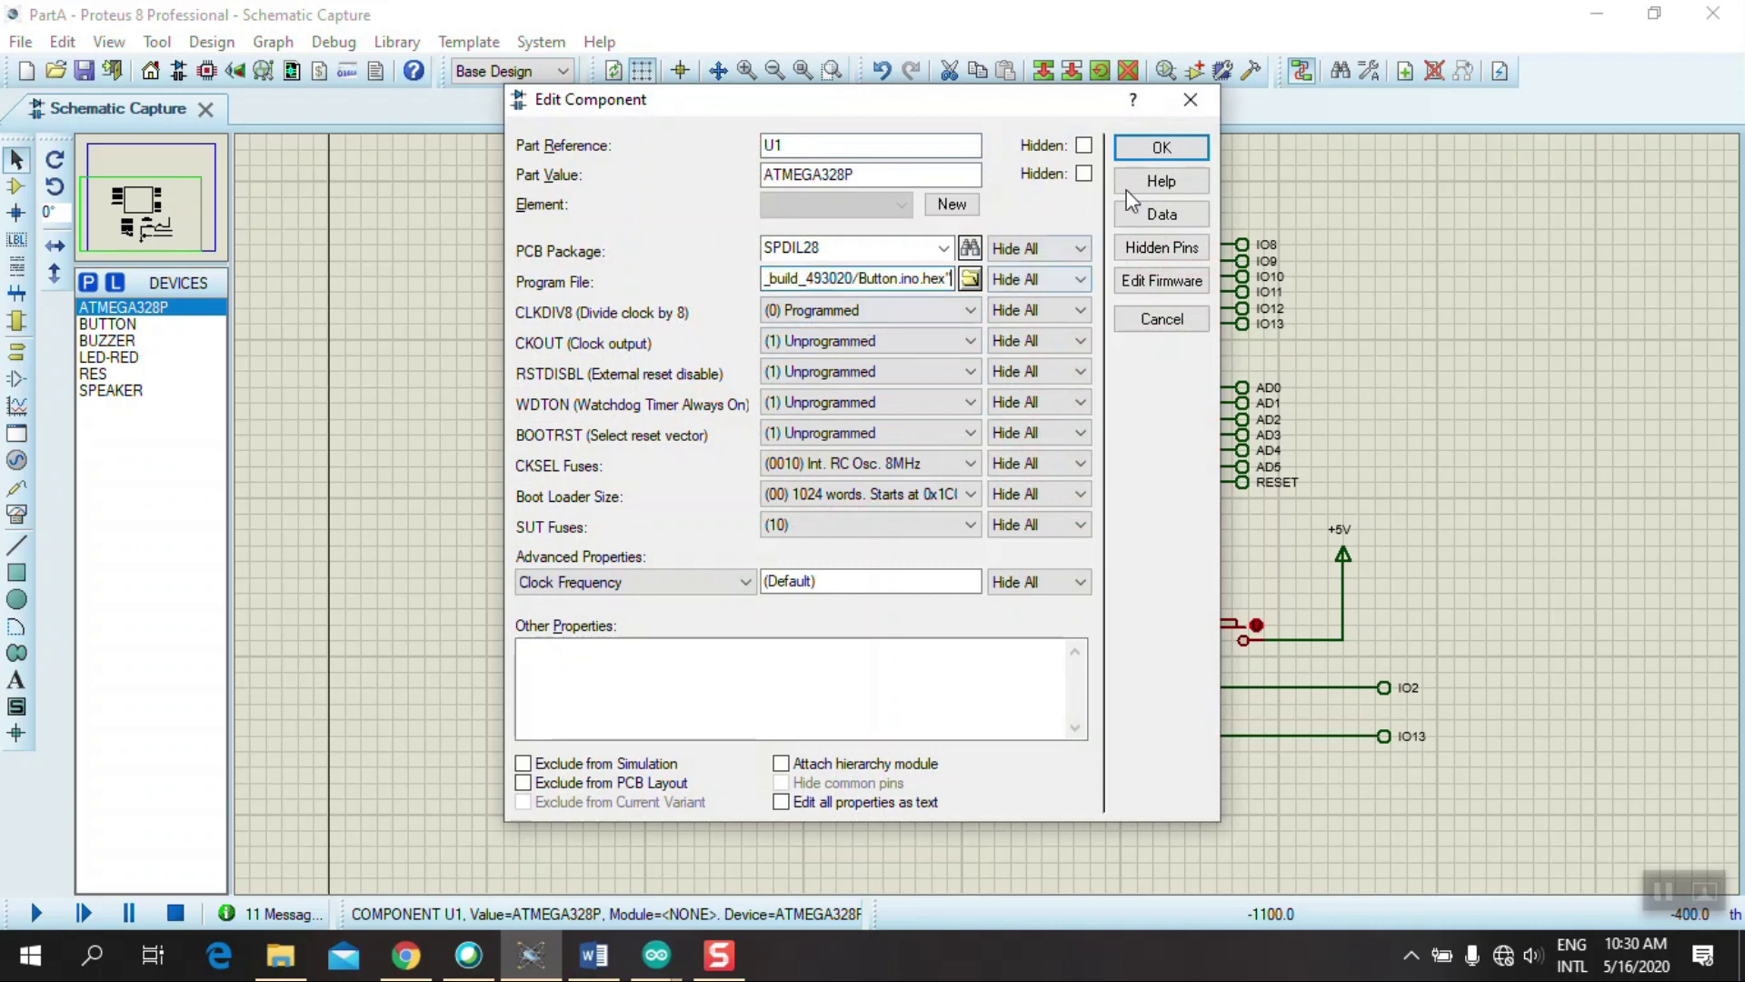
click(1162, 148)
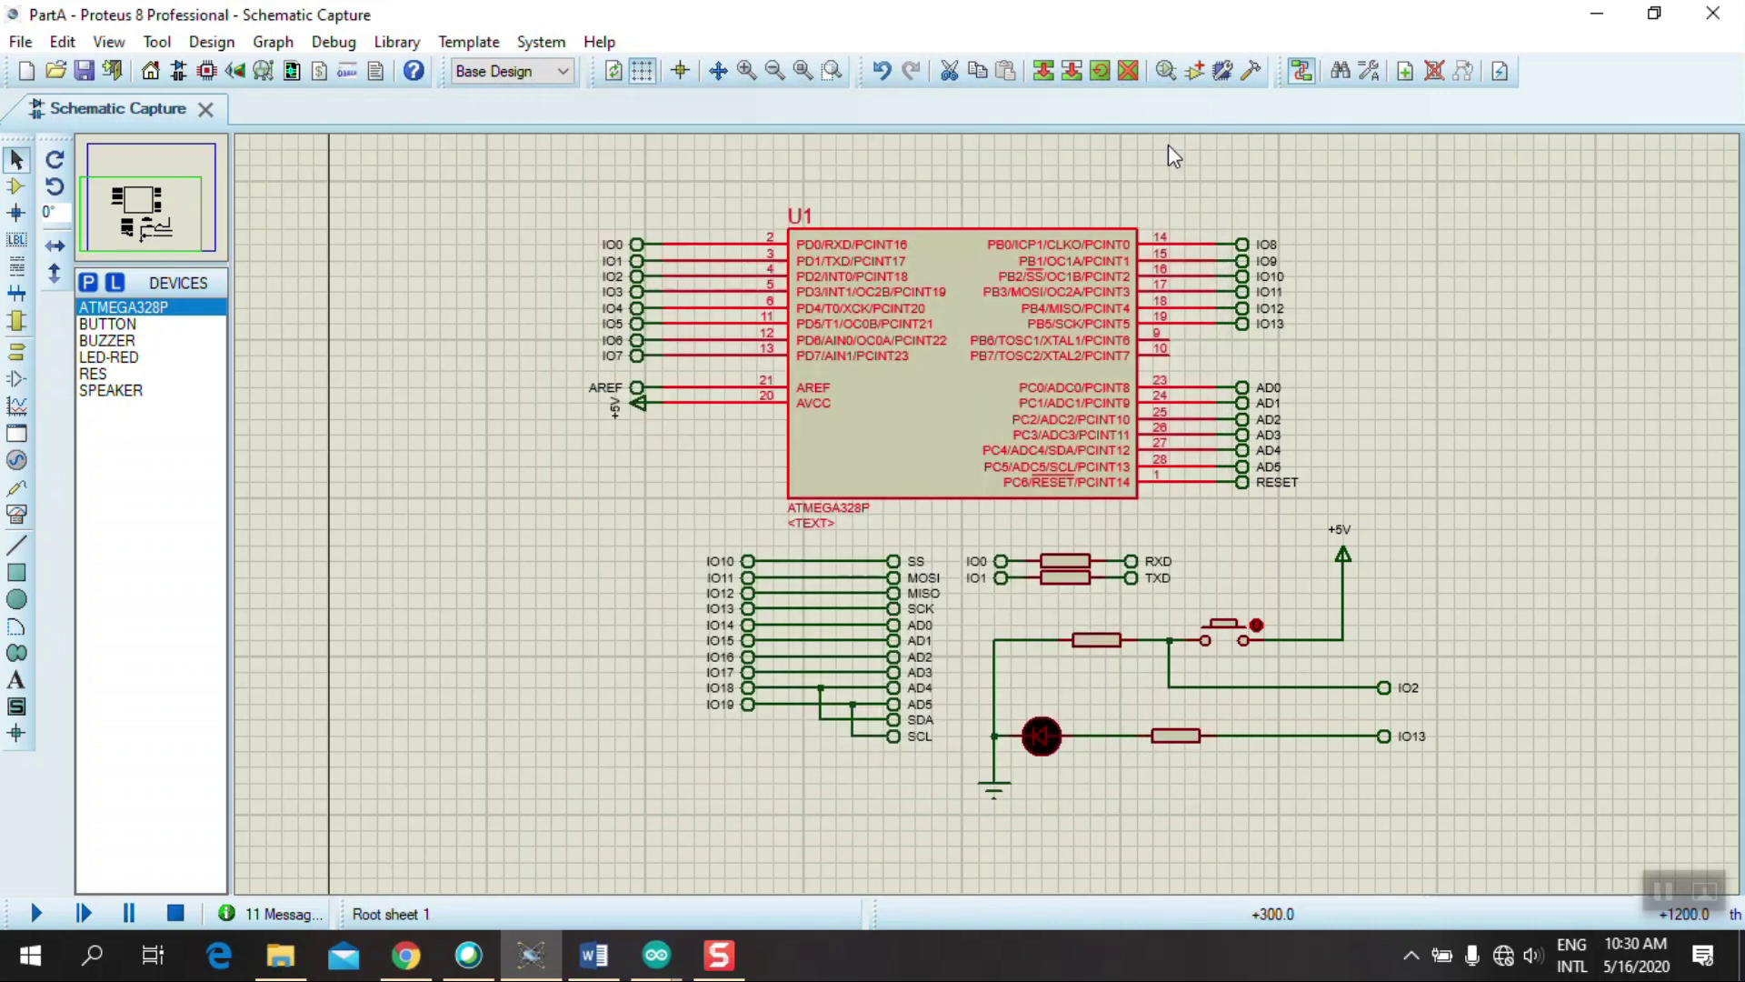
Step: Check the next instruction in the Word lab sheet, then return to Proteus and run the simulation of the PartA circuit
click(592, 954)
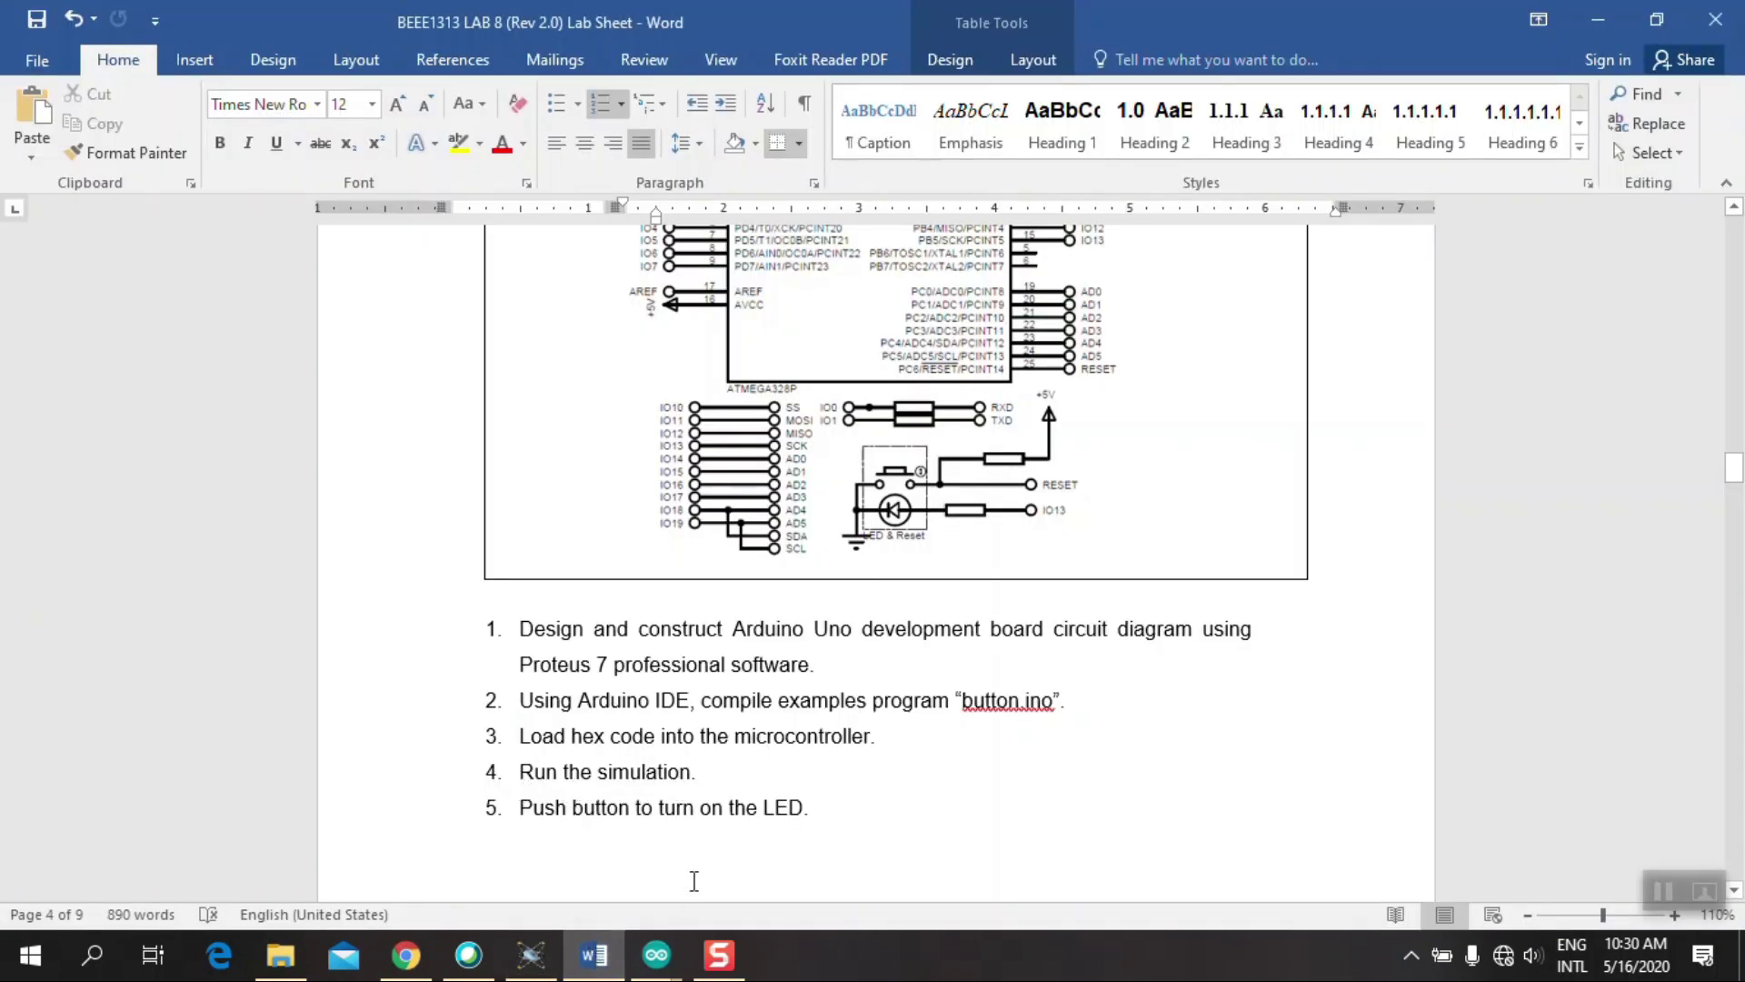
click(532, 969)
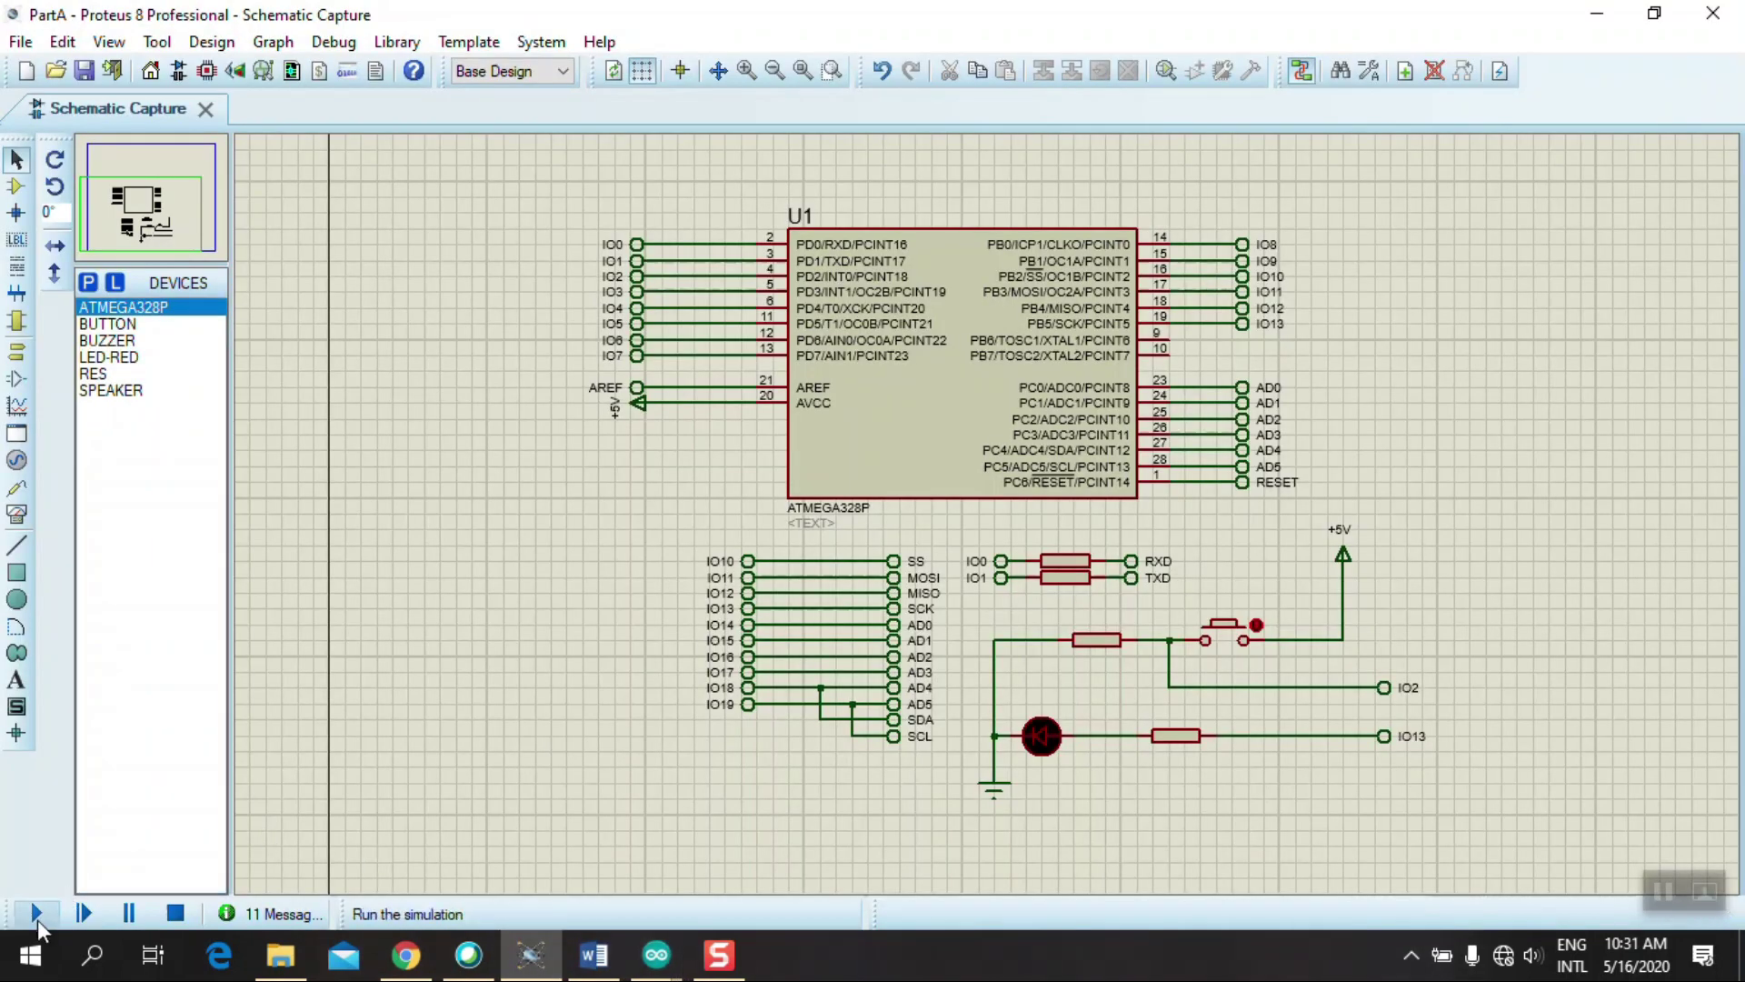
click(36, 914)
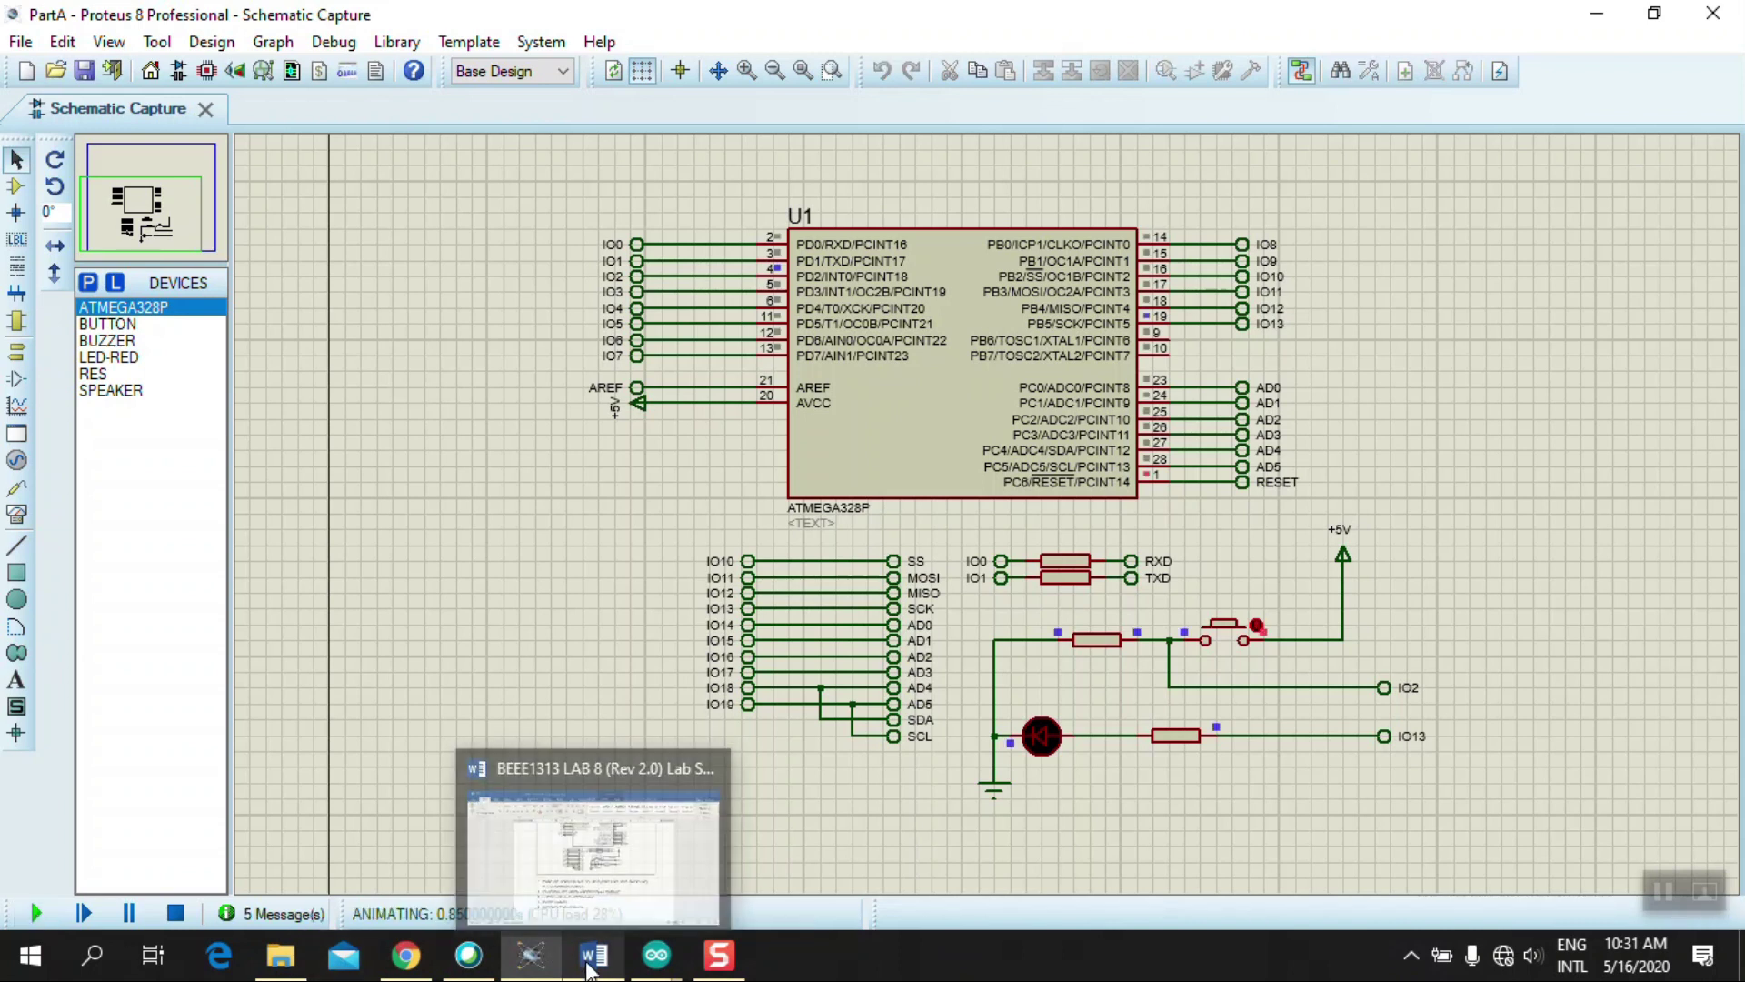
Step: Check the lab sheet's push-button instruction, then operate the circuit's push button in the running Proteus simulation to test the LED
click(591, 961)
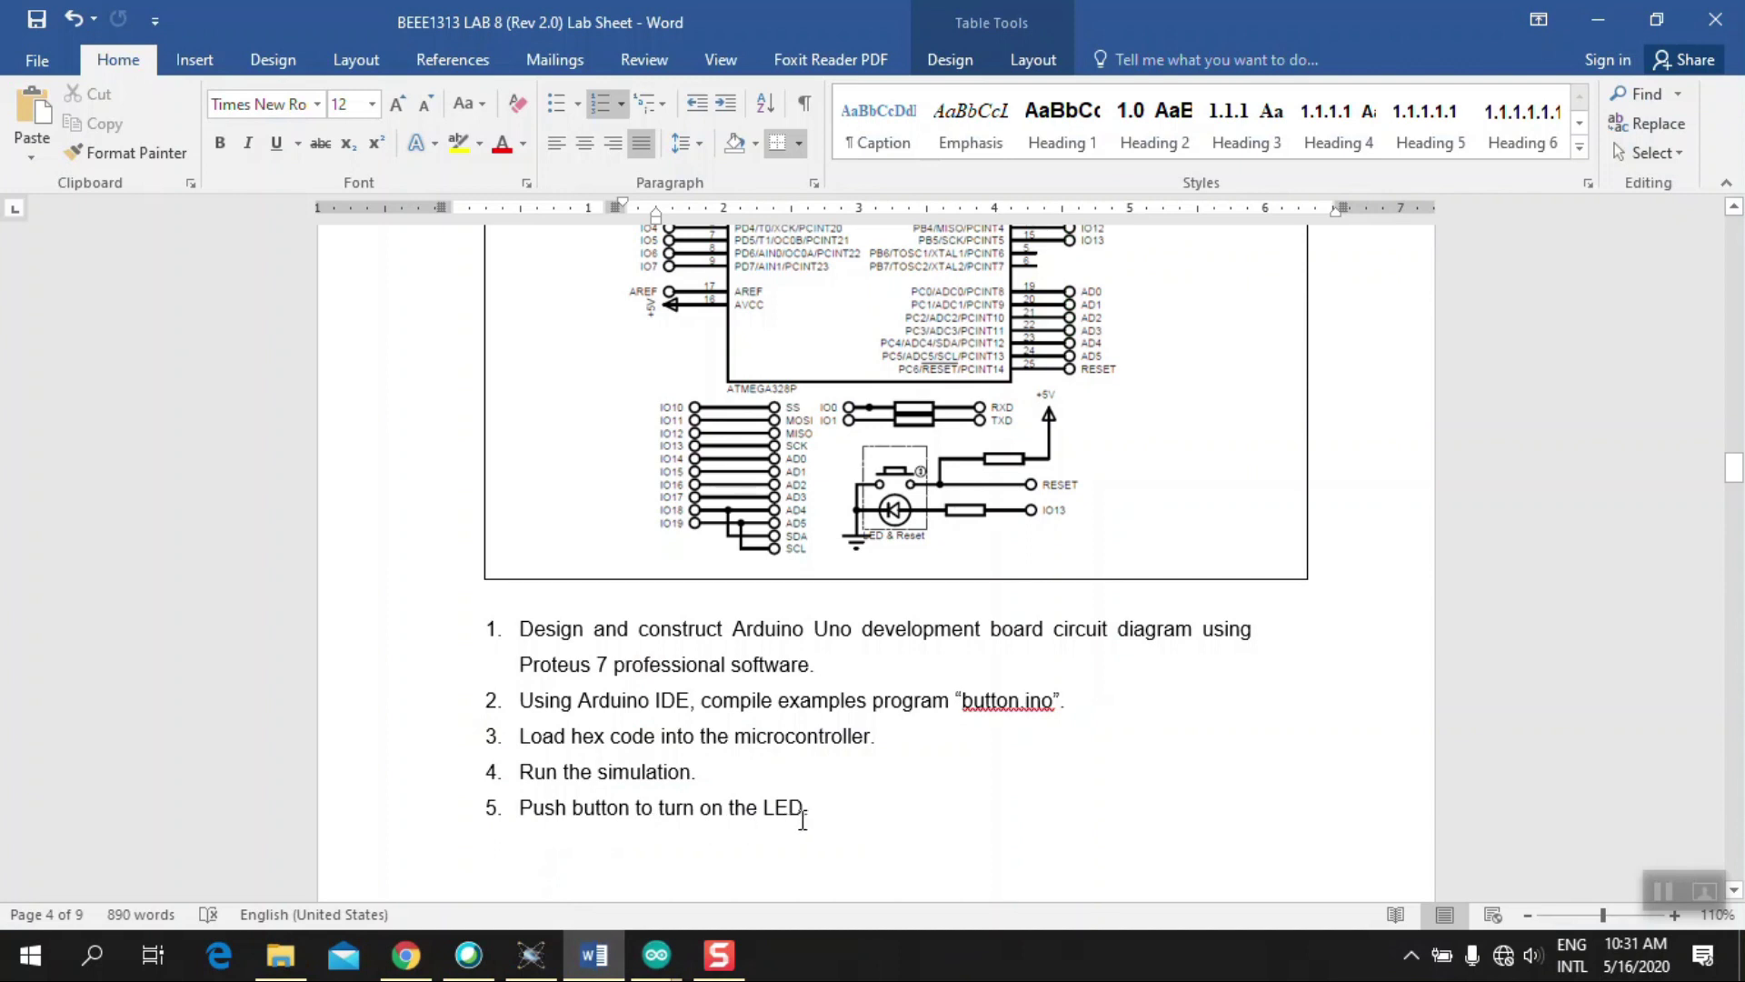
click(535, 957)
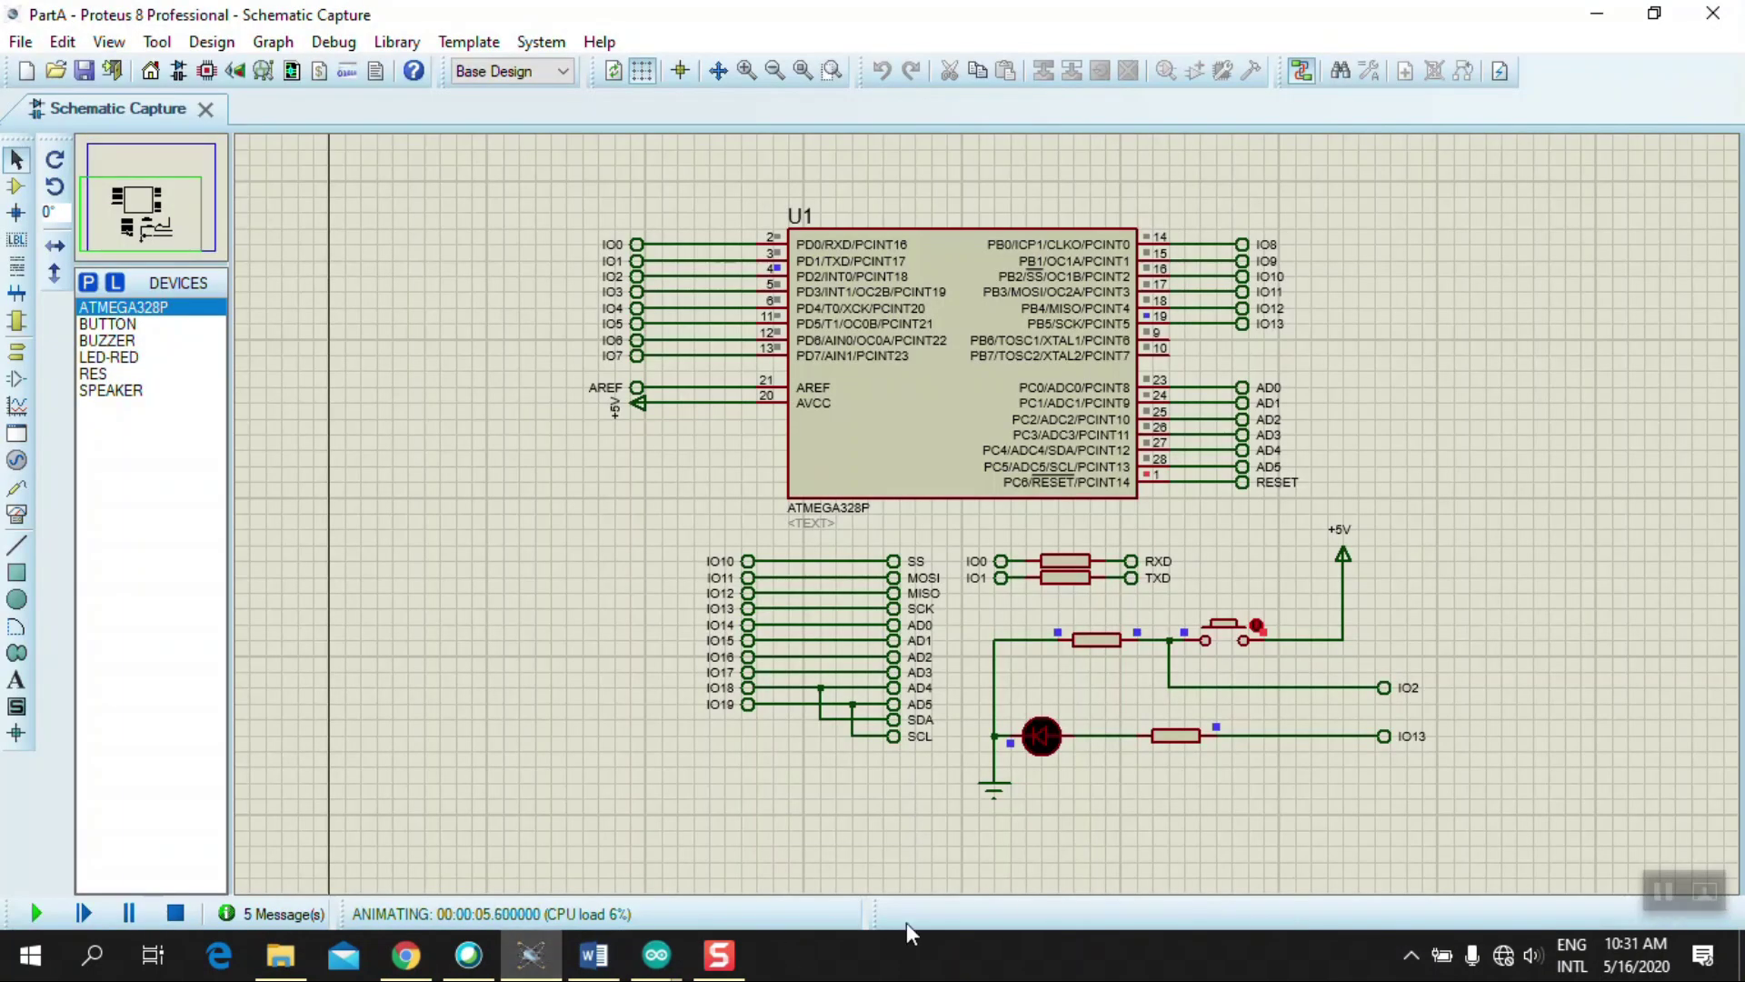
scroll(1117, 780, up, 1)
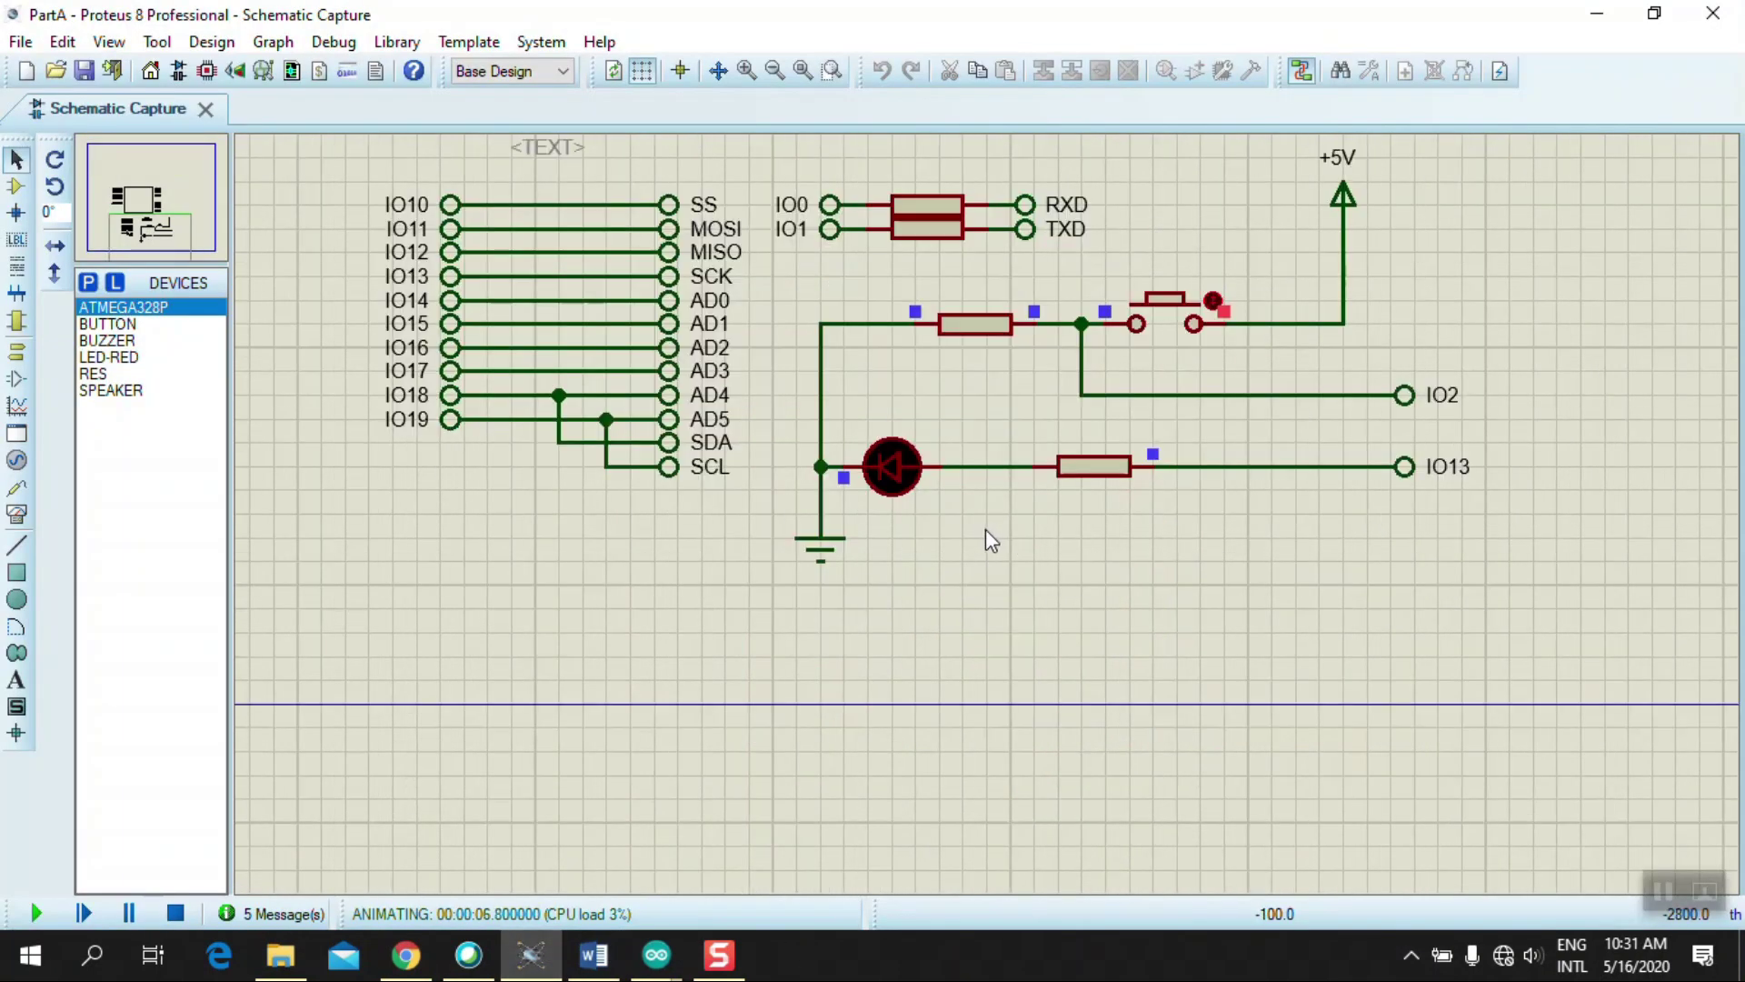
scroll(1343, 433, up, 2)
scroll(627, 549, down, 1)
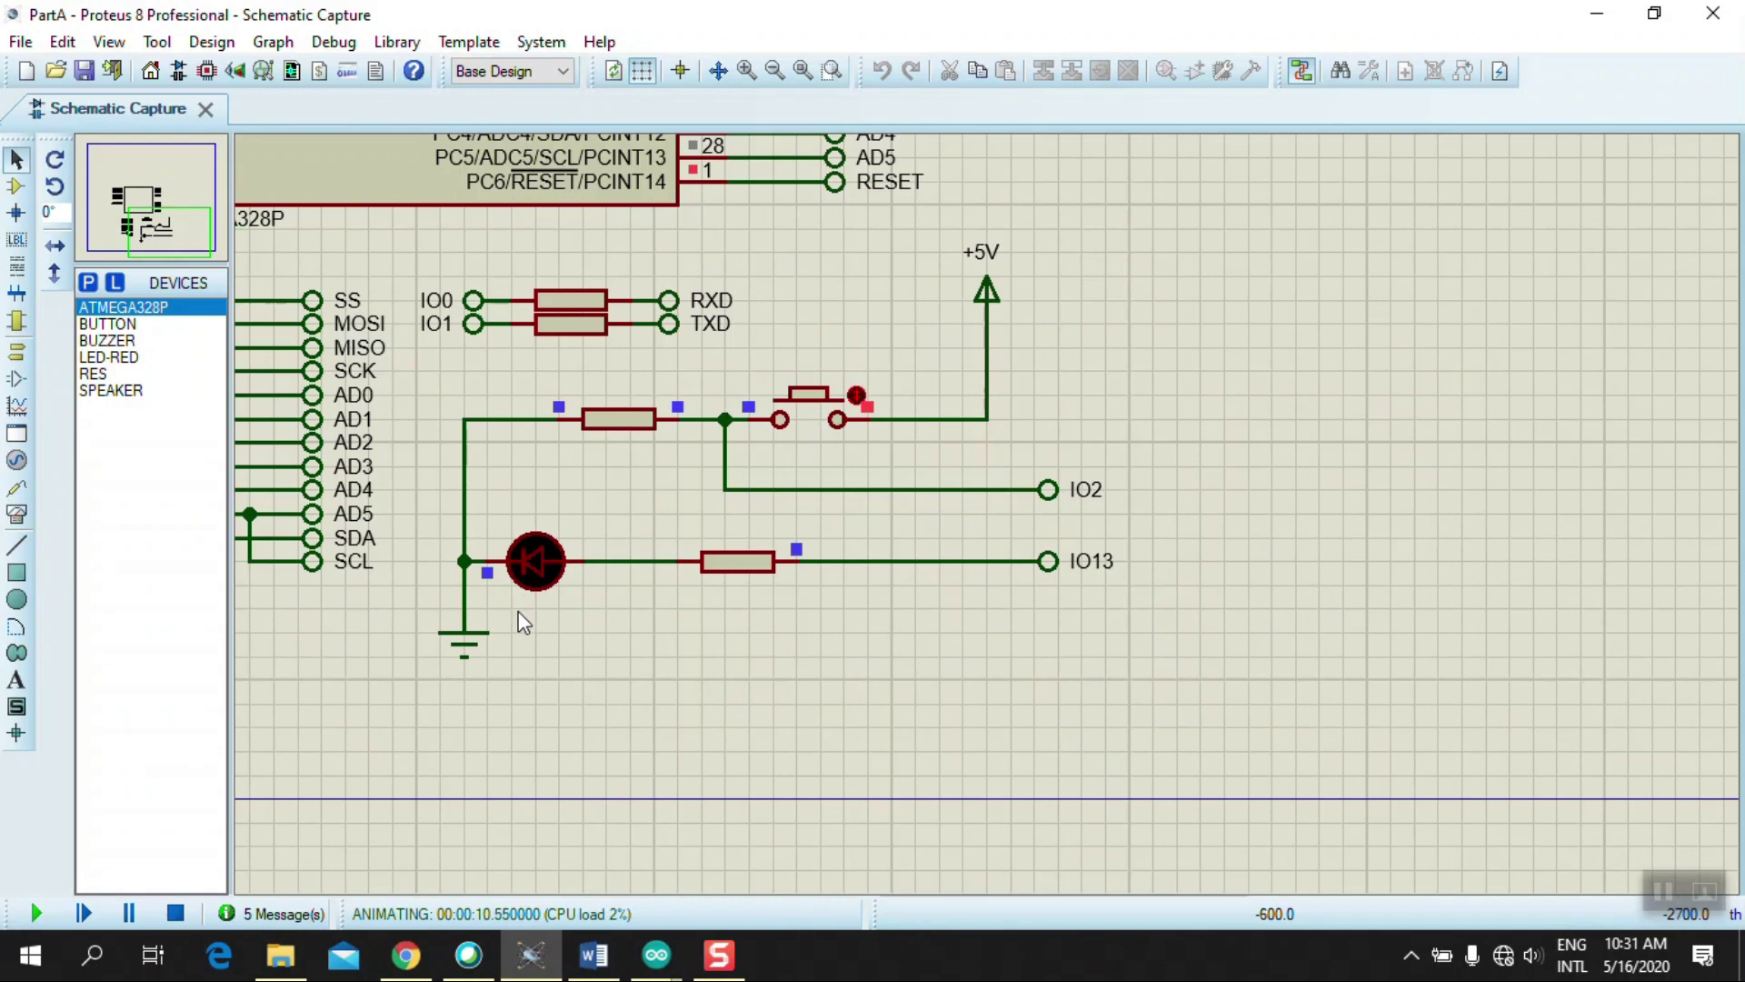
click(818, 411)
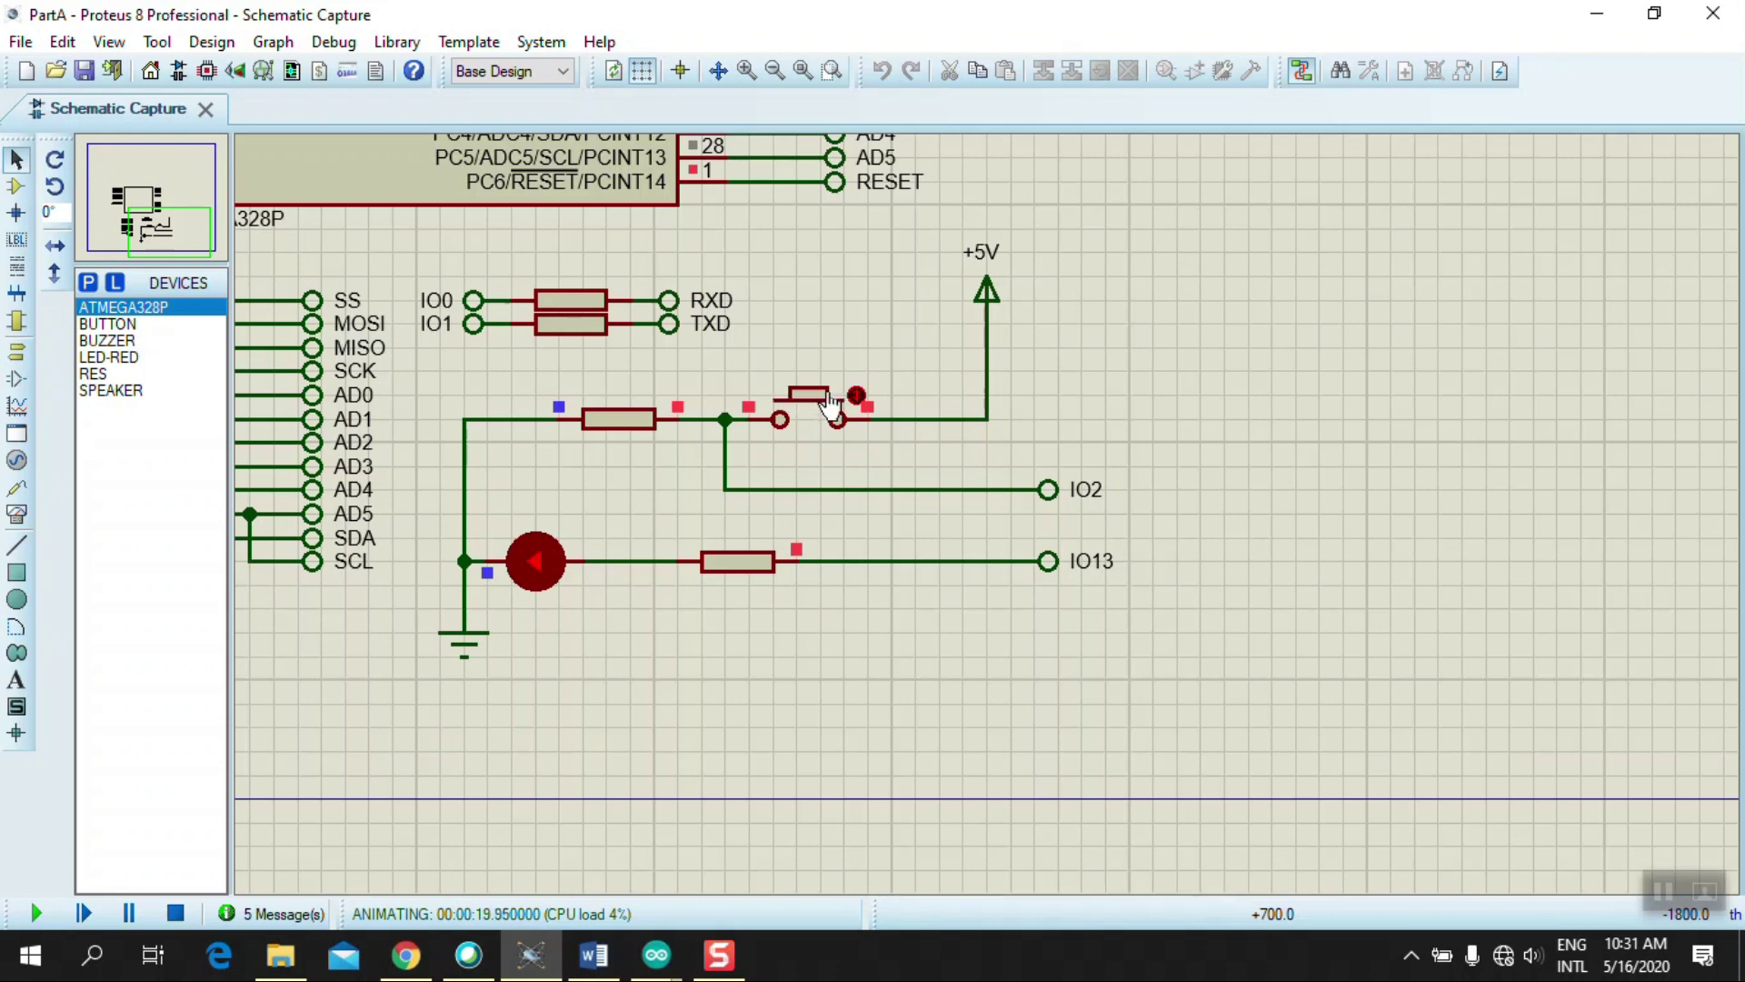
click(818, 411)
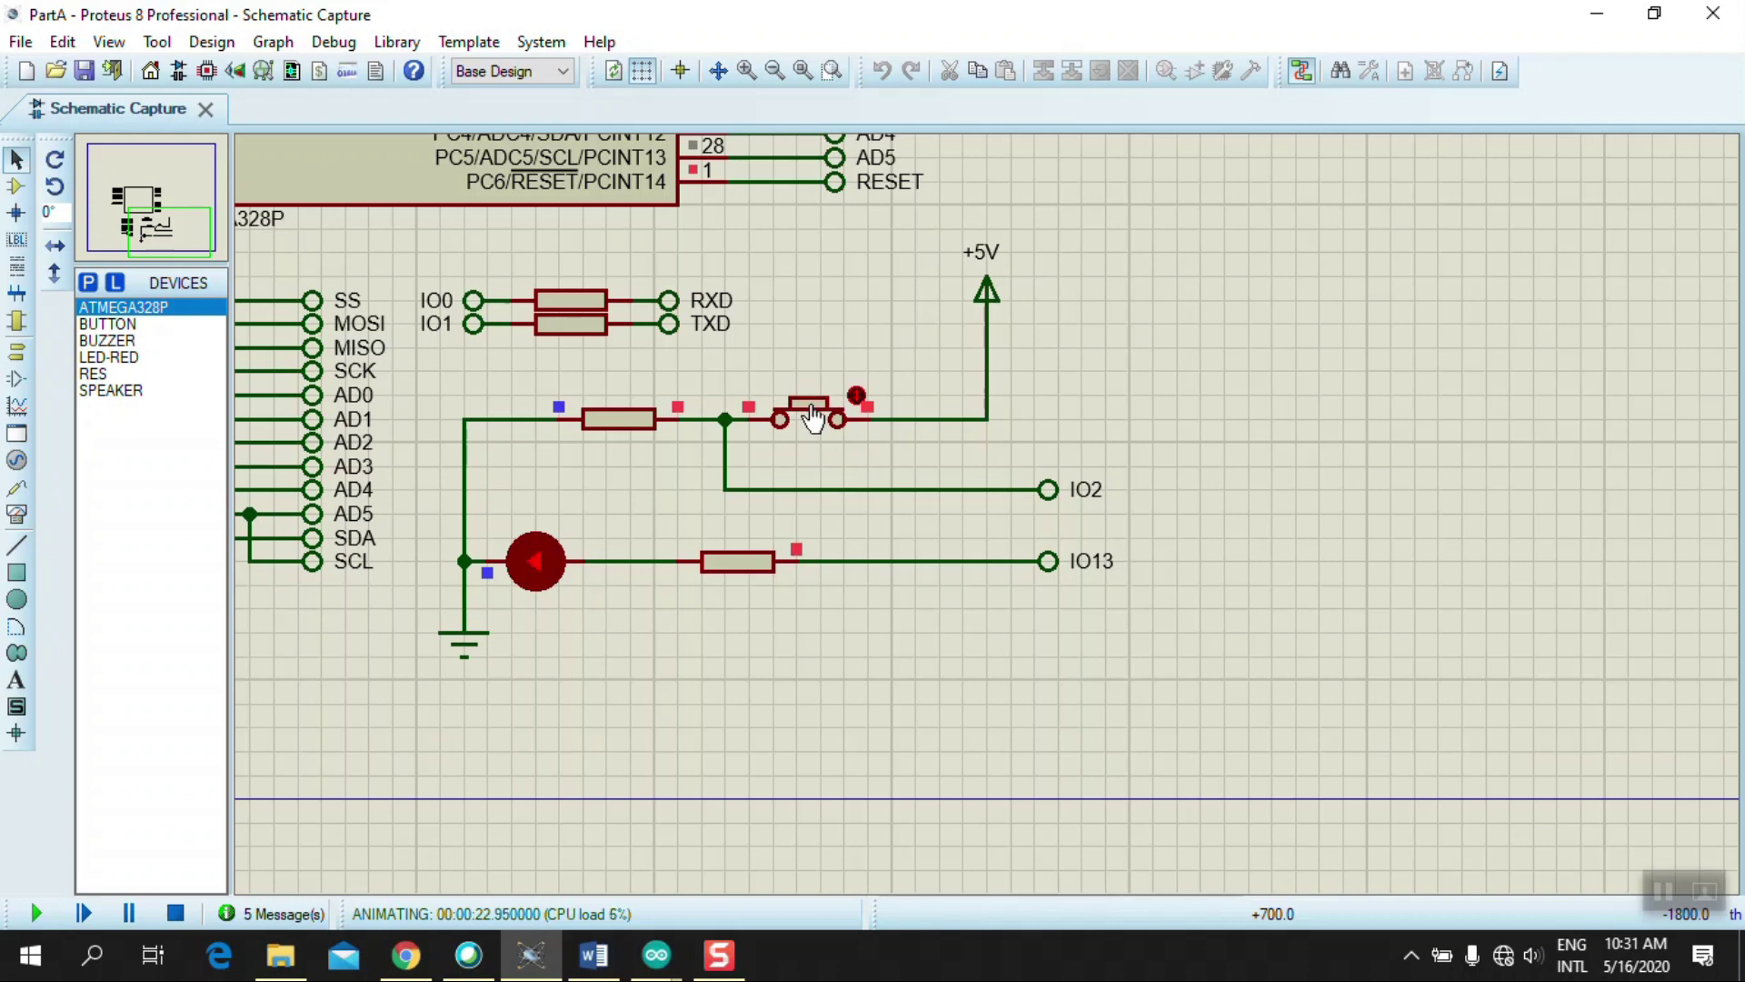
drag(813, 419, 814, 419)
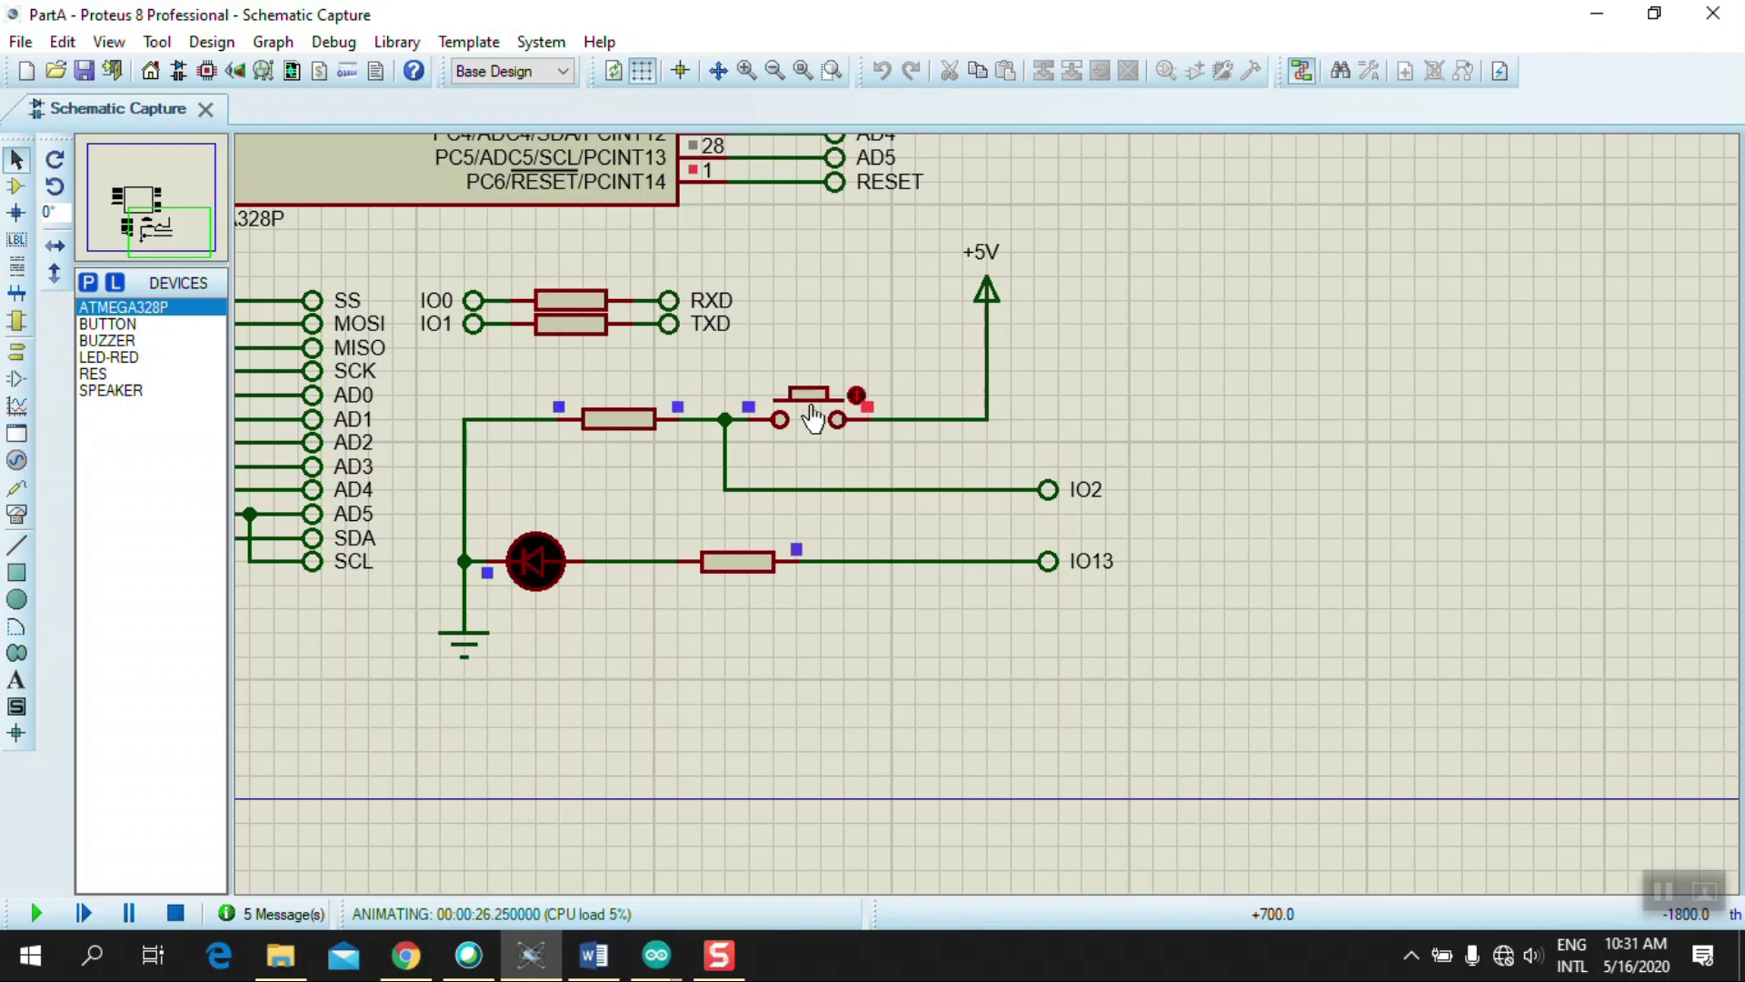
Step: Switch to the Word lab sheet, review the Part B: Tone Melody circuit and instructions, and compare them with the Part B schematic in Proteus
scroll(652, 556, down, 2)
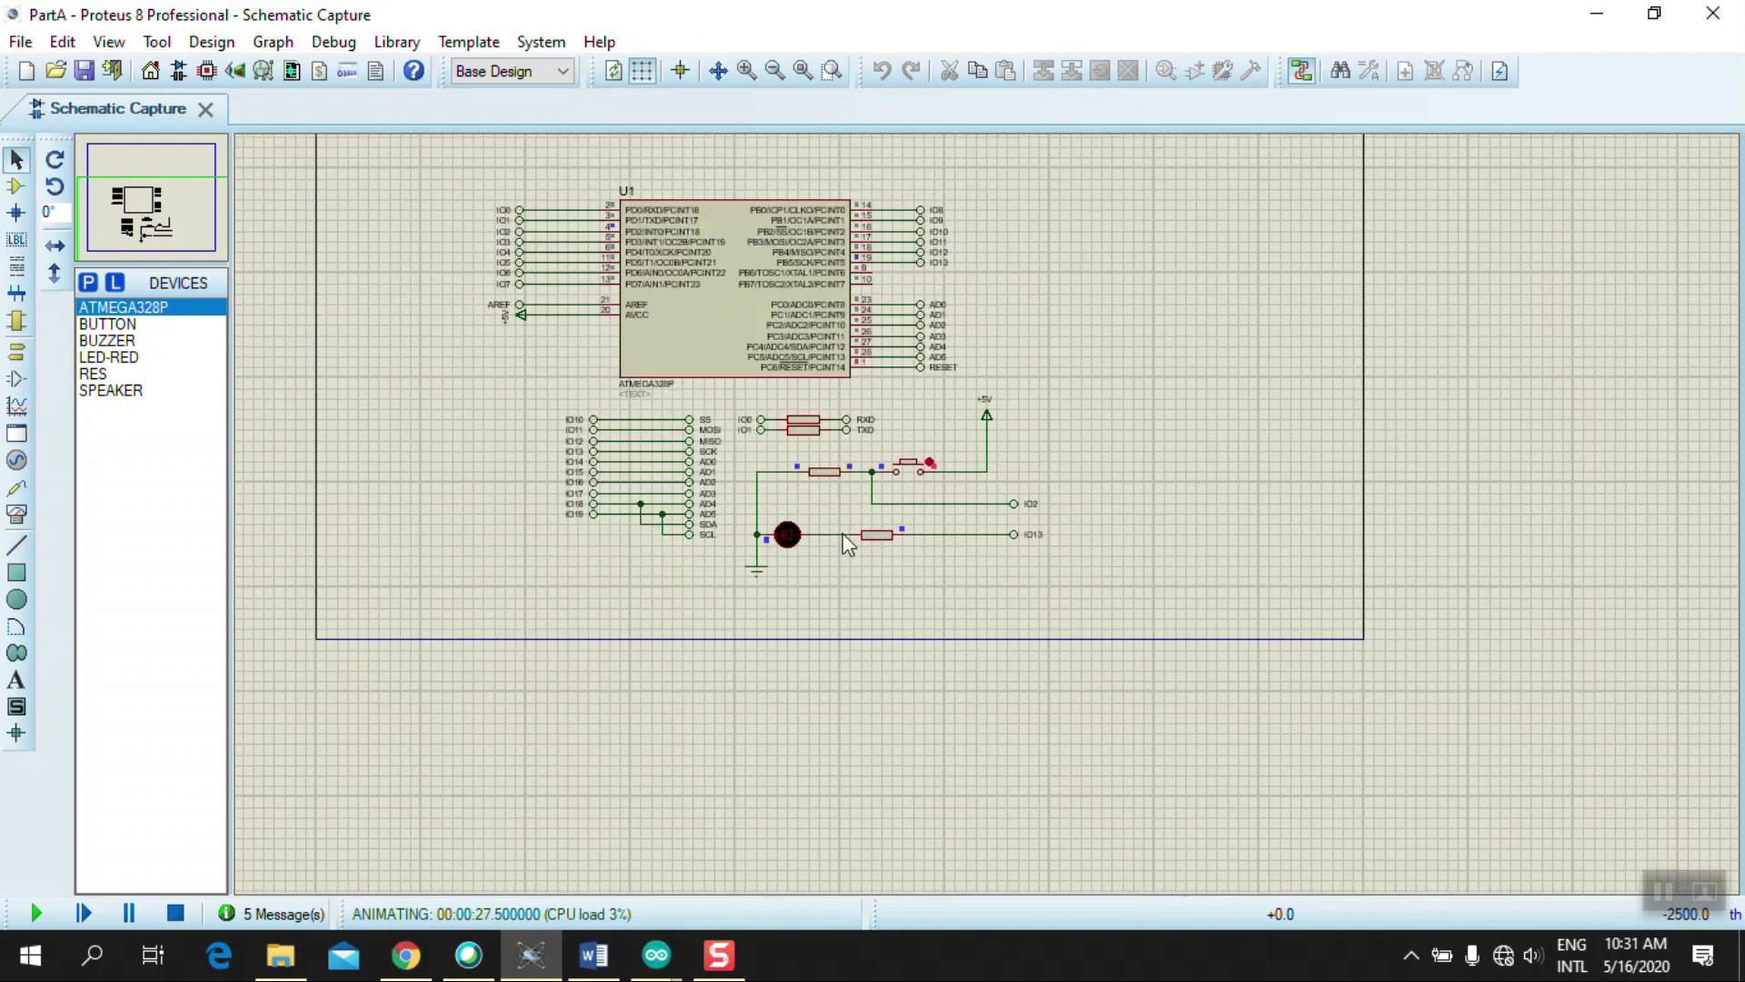
scroll(838, 418, up, 1)
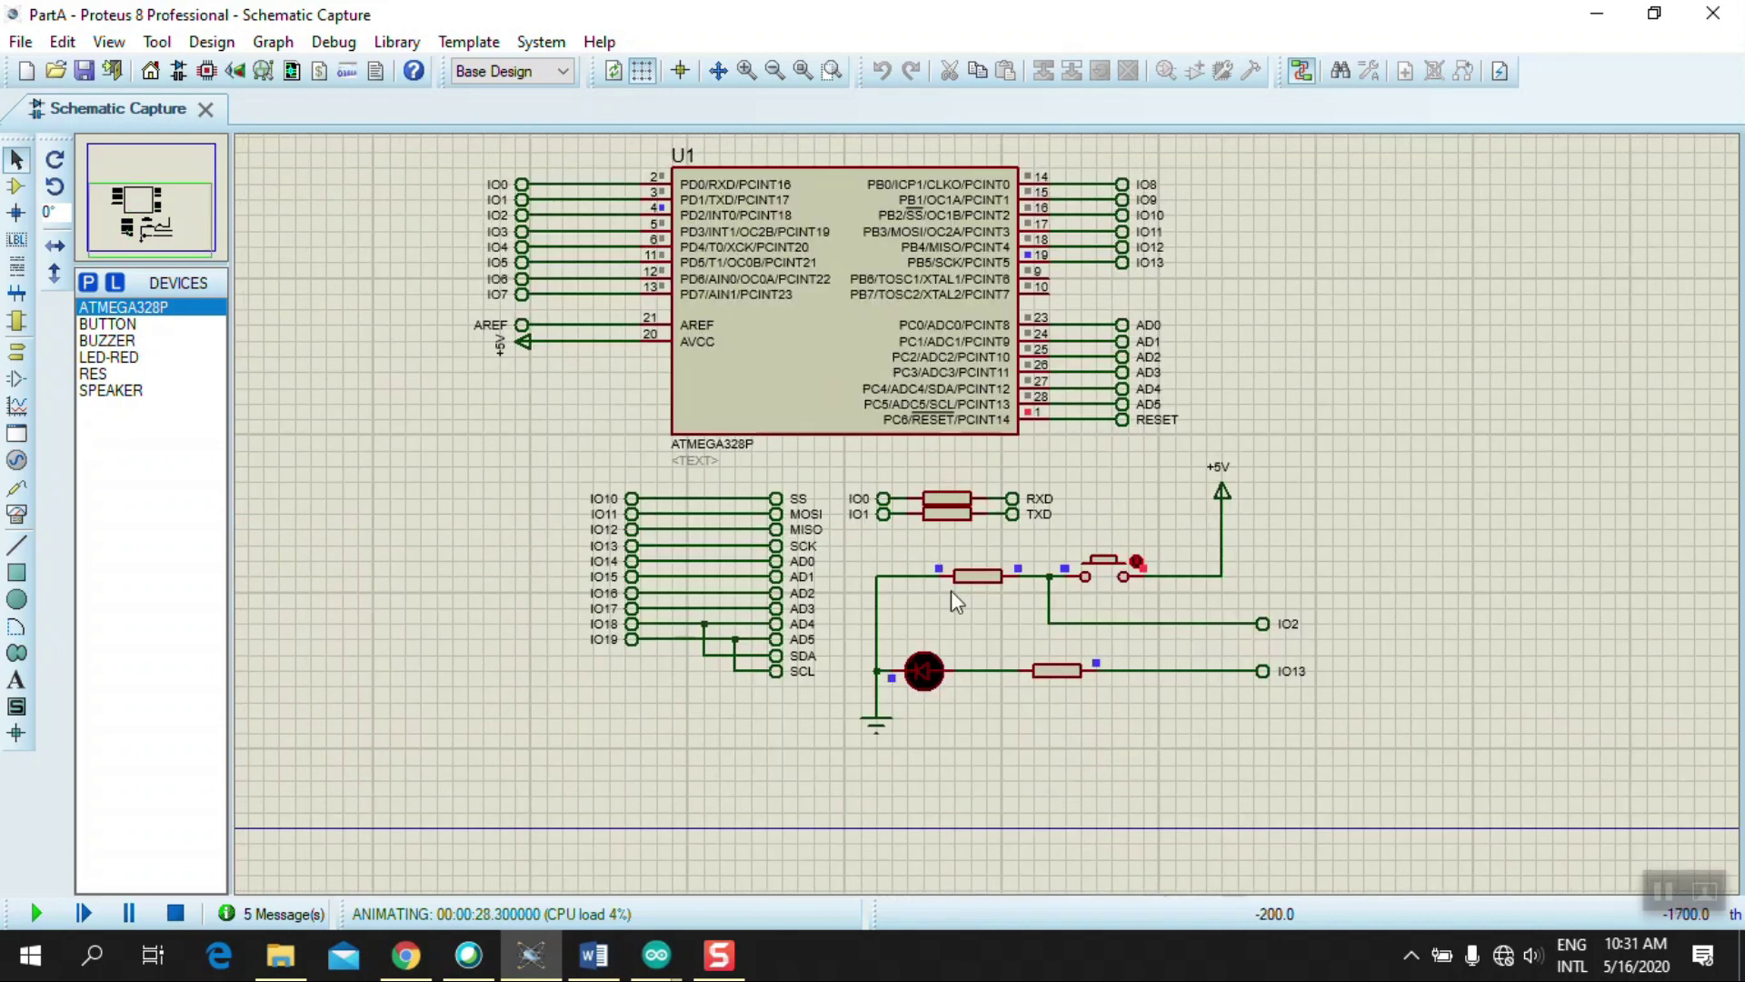
click(596, 956)
scroll(691, 478, up, 3)
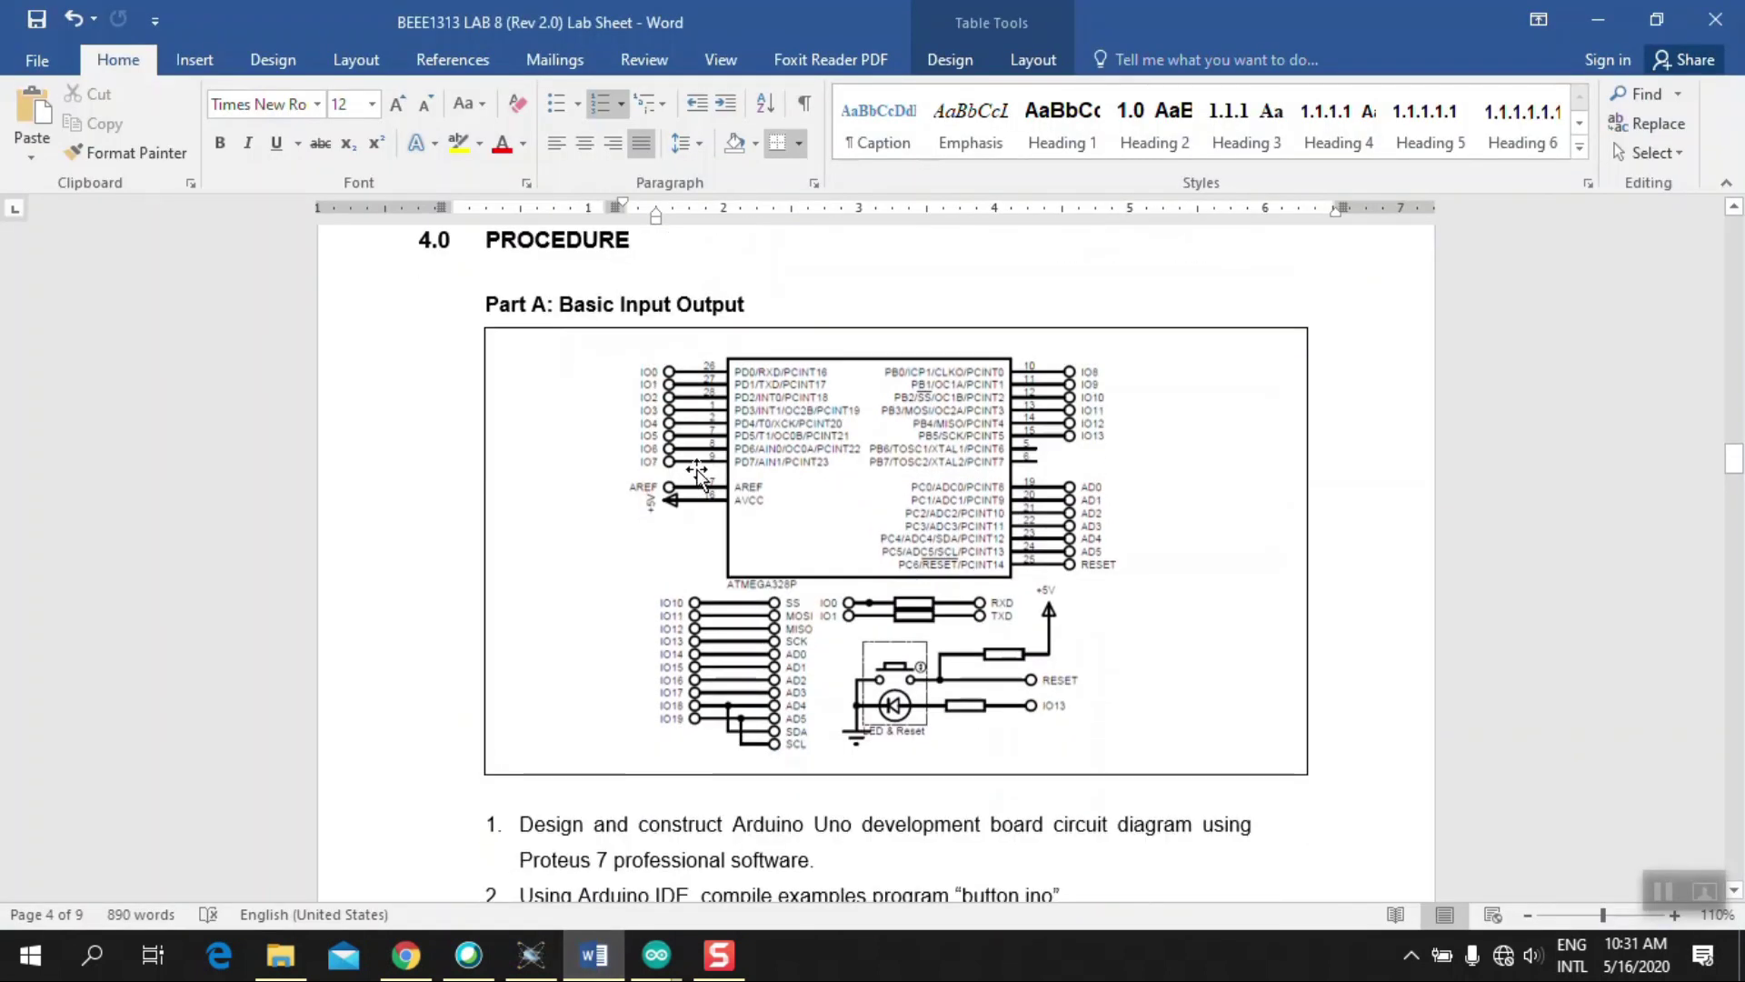
scroll(748, 523, down, 9)
scroll(747, 524, down, 7)
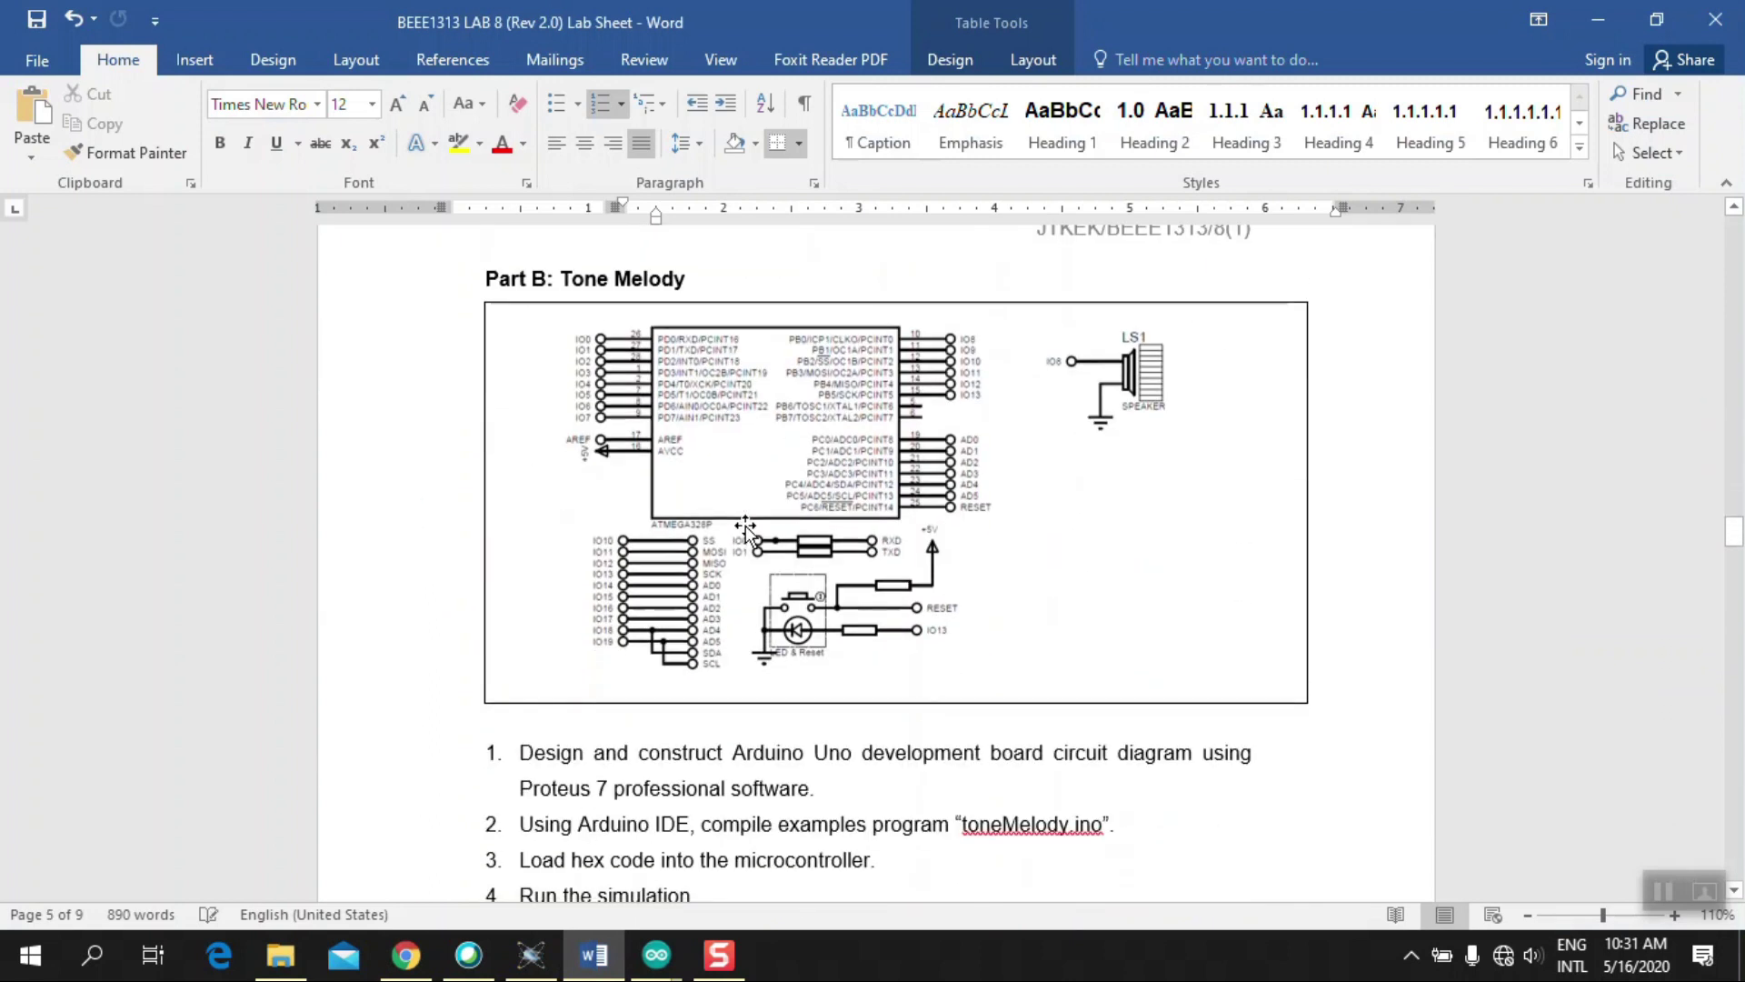
scroll(746, 527, down, 1)
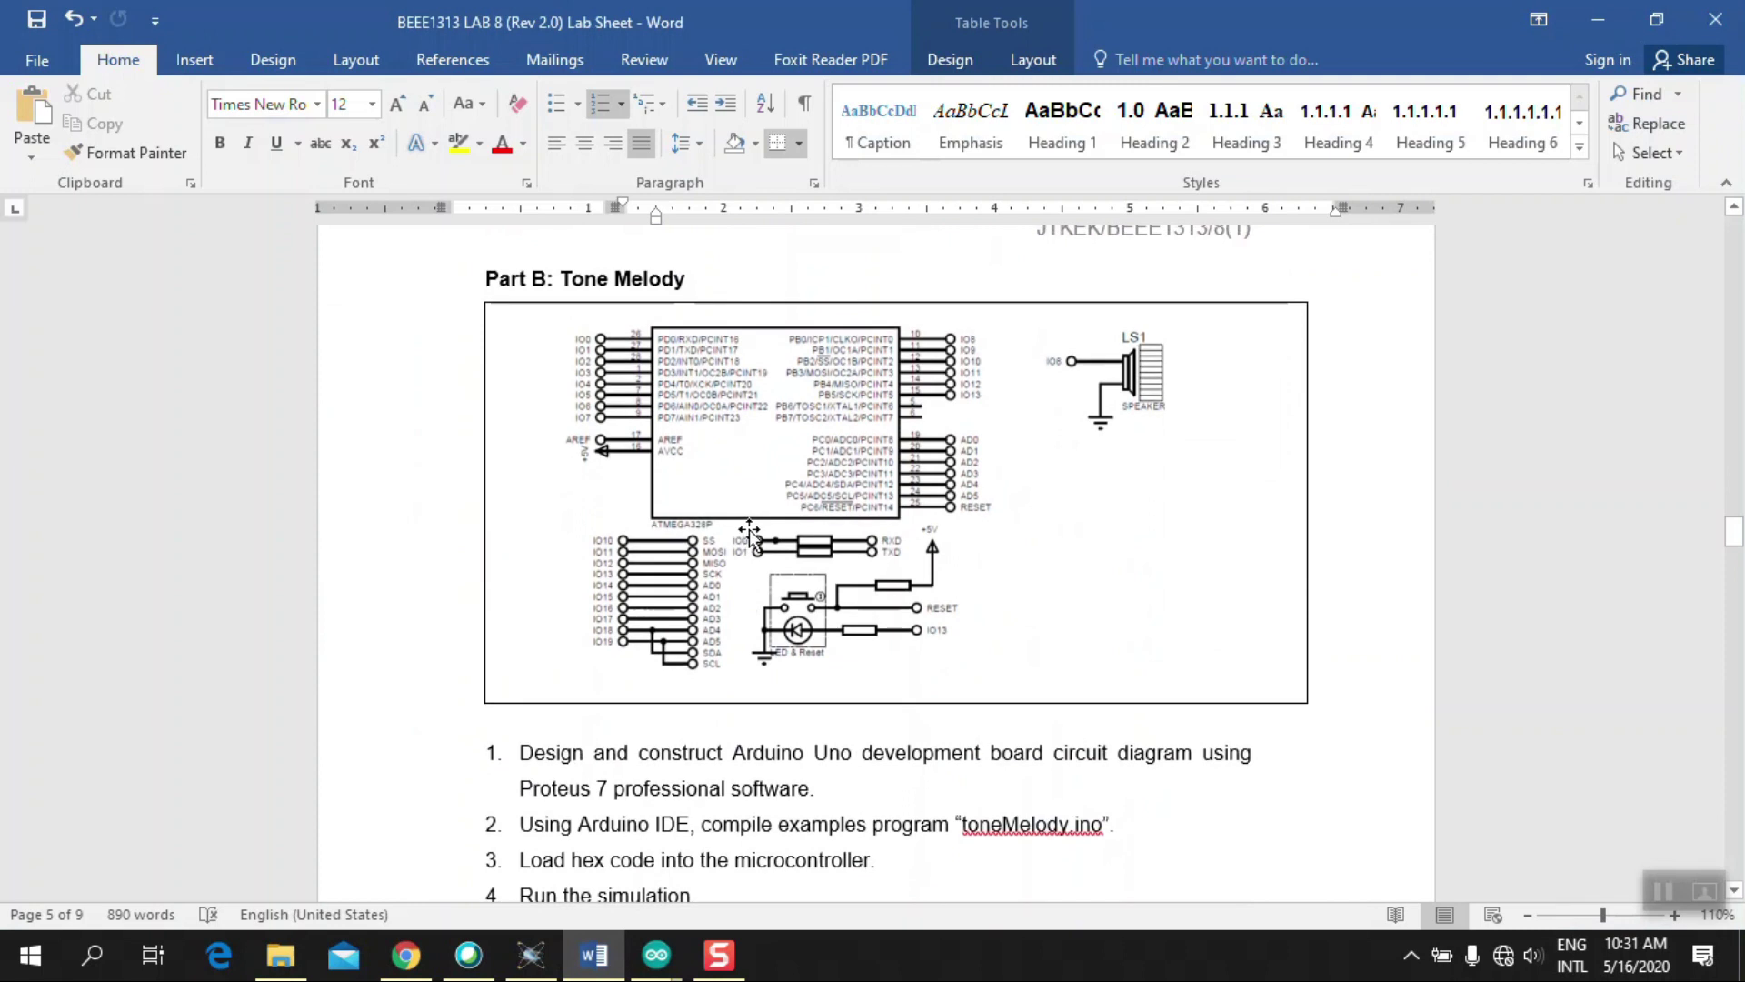
click(1705, 891)
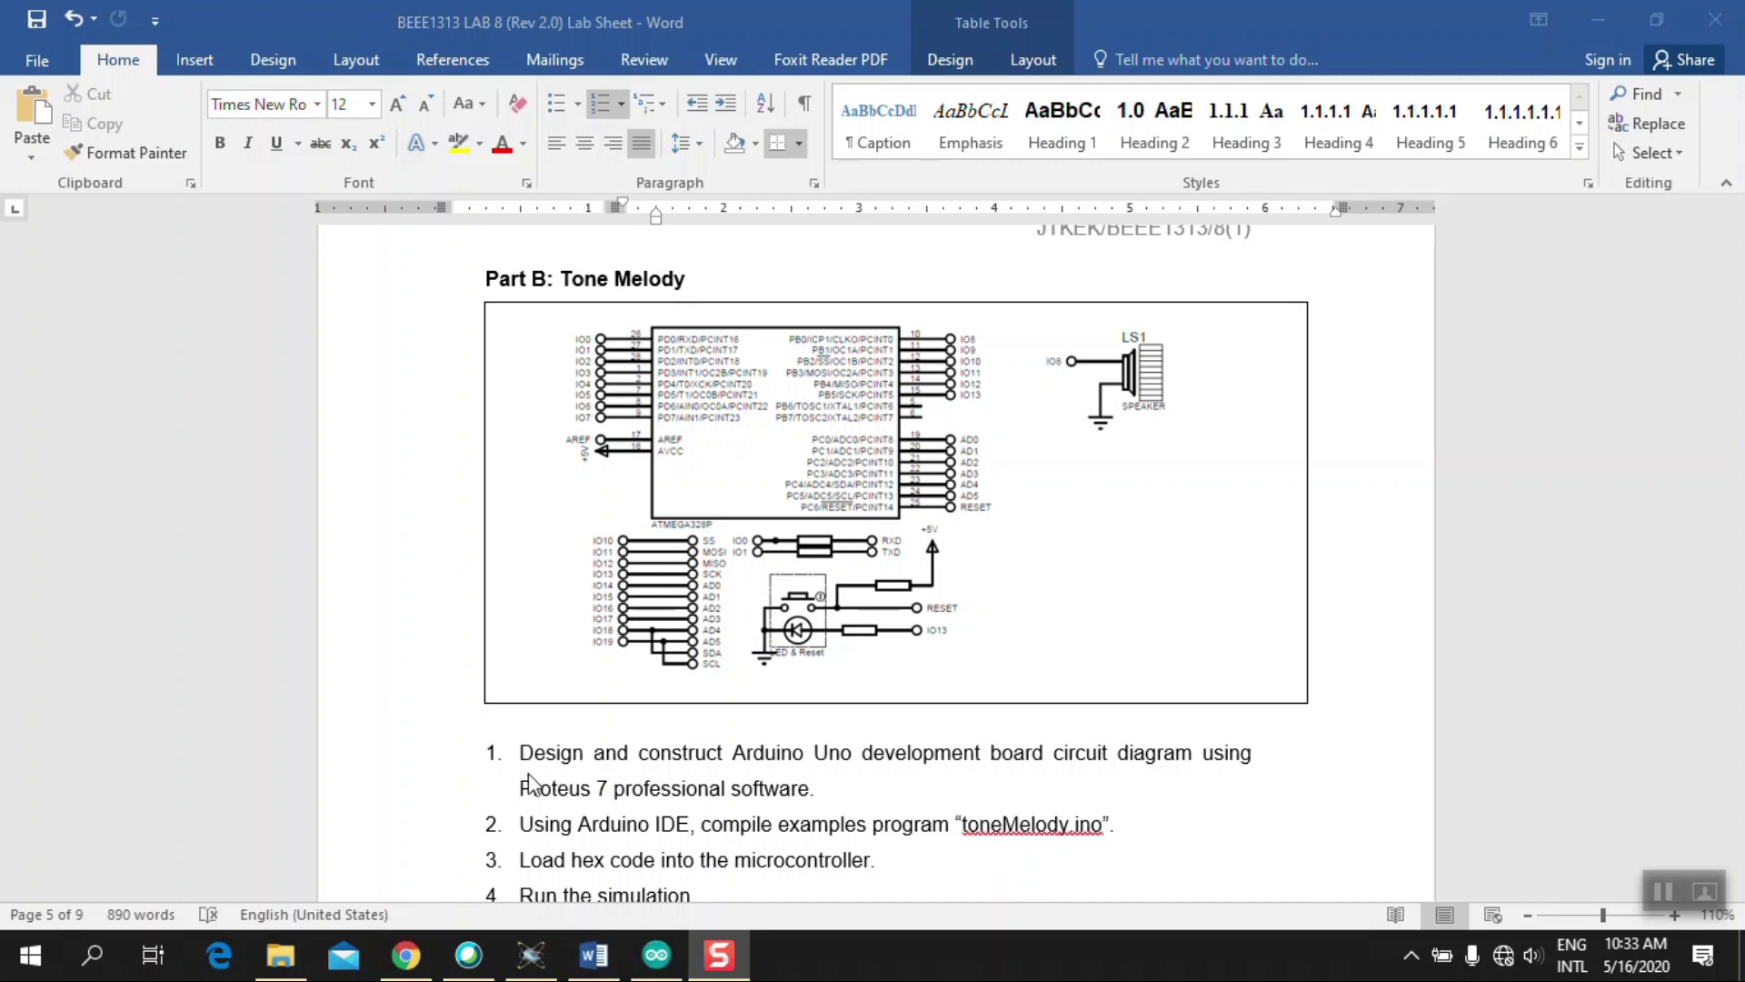
scroll(534, 785, down, 1)
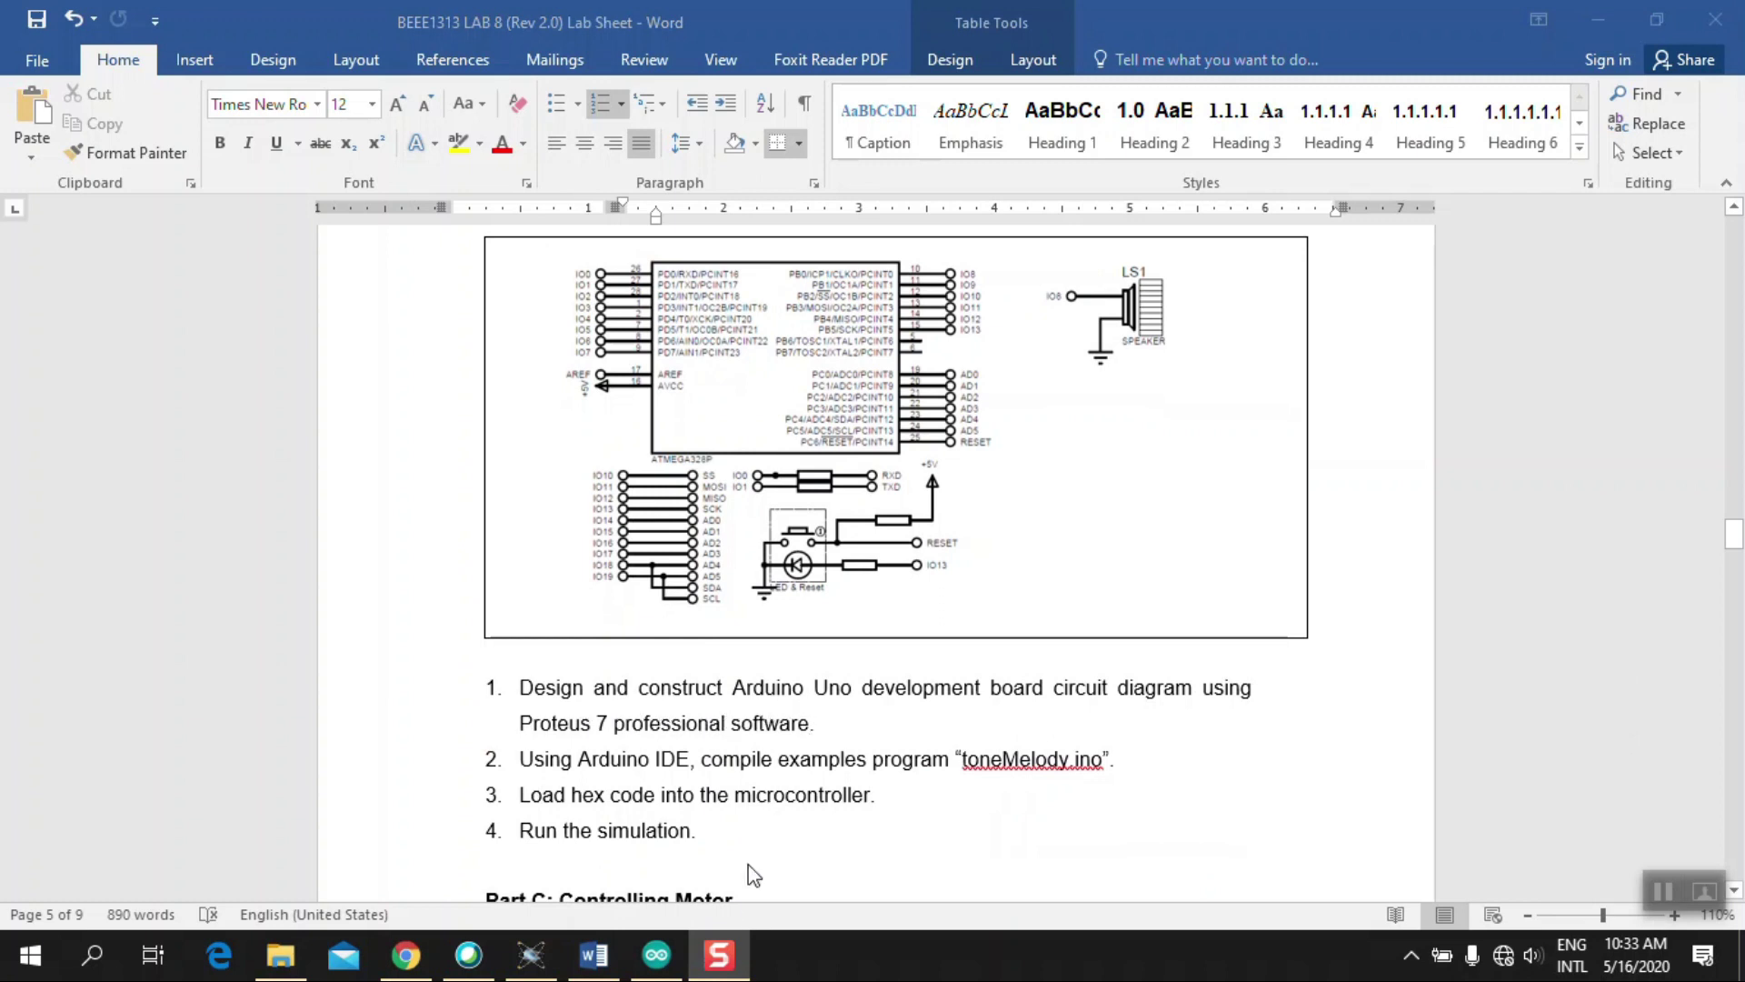
click(531, 962)
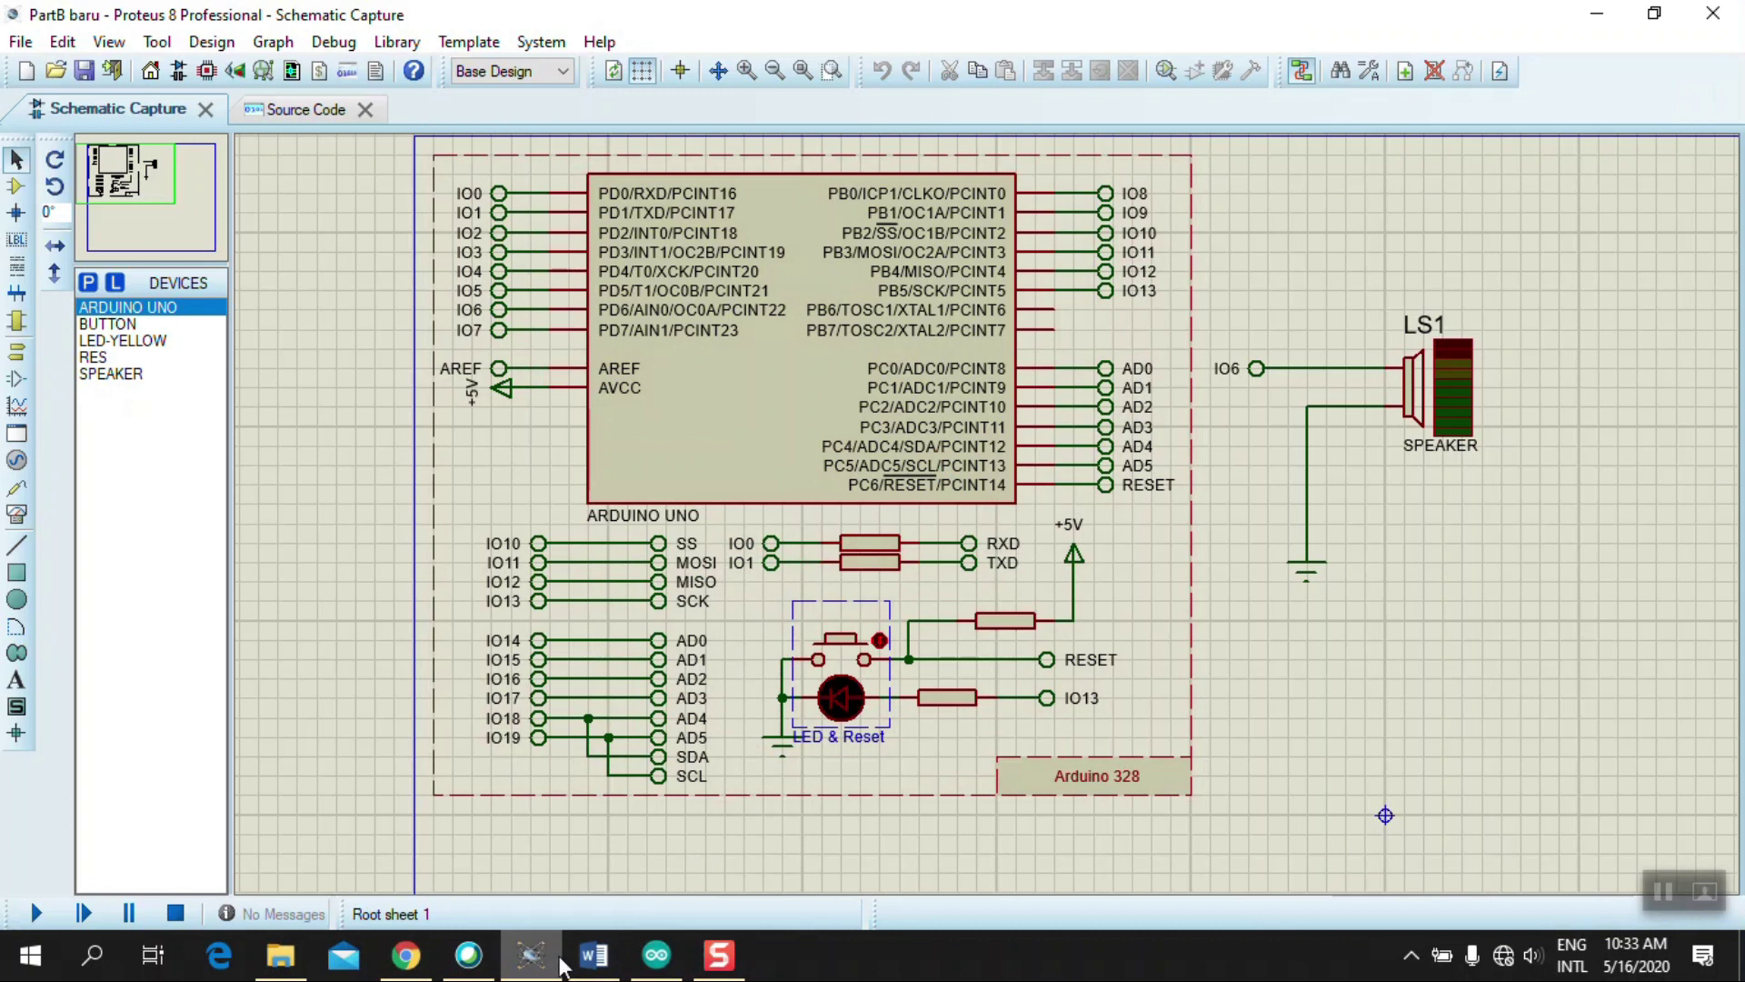
click(593, 956)
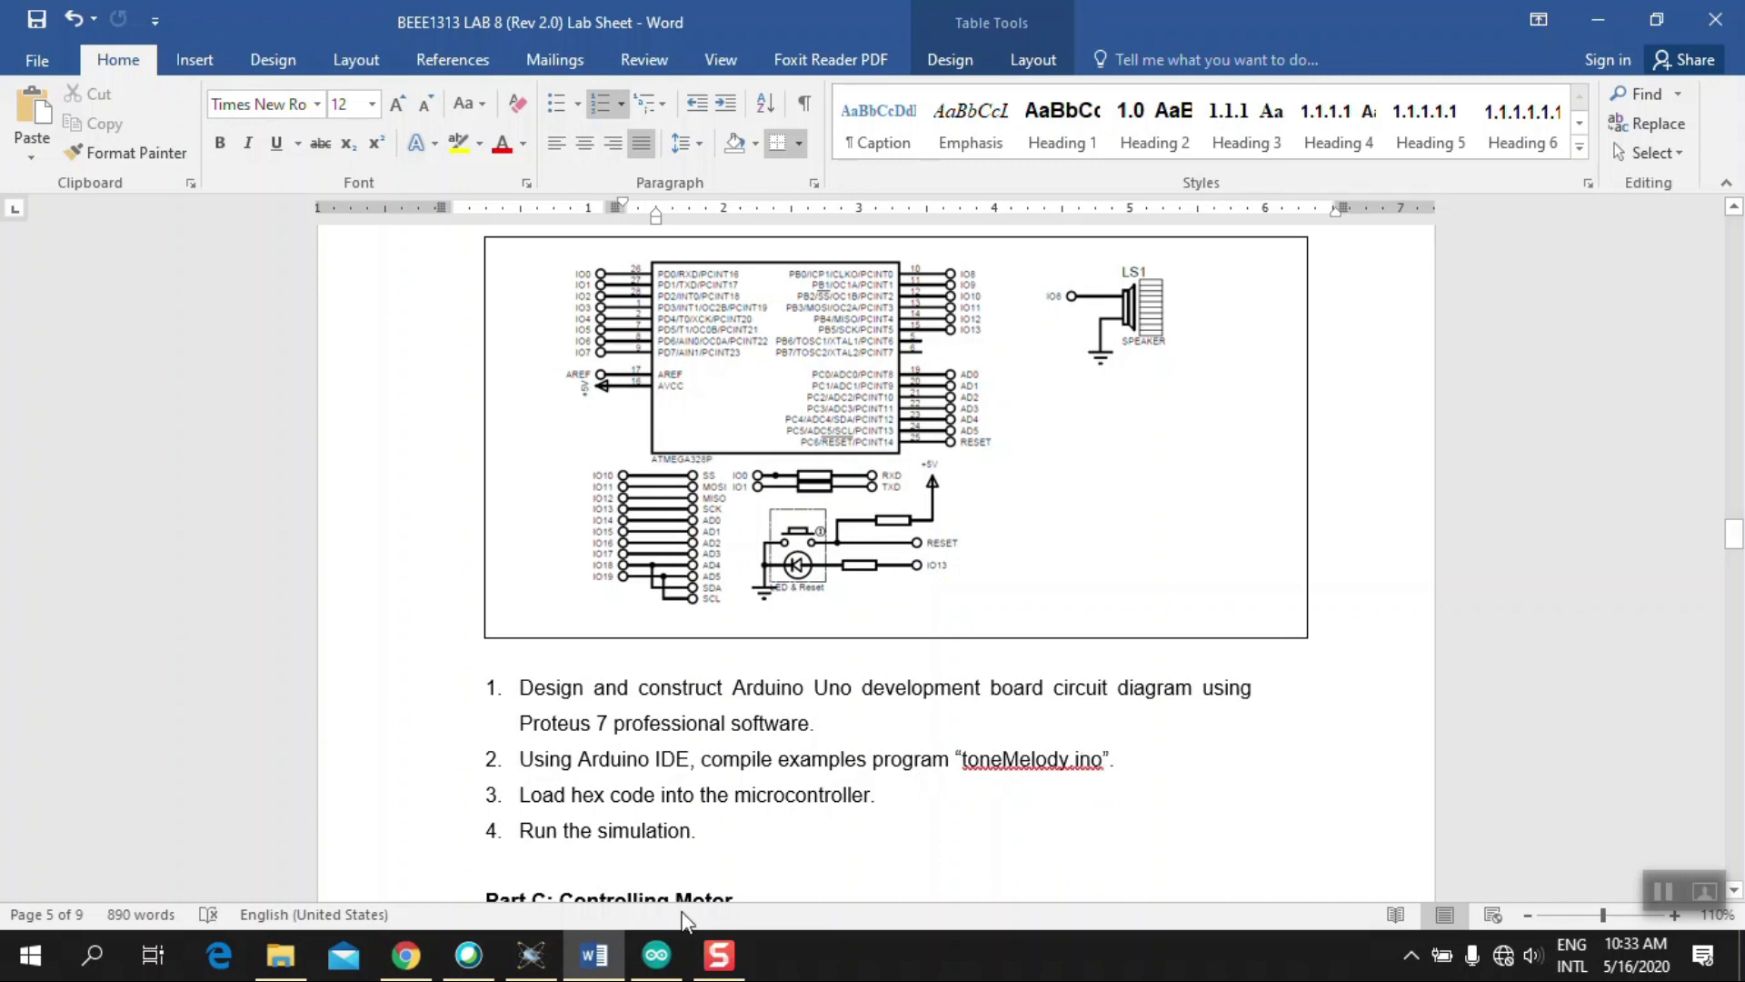
Step: Switch to the Arduino IDE, open the built-in toneMelody example from the 02.Digital group, and maximize its window
click(660, 957)
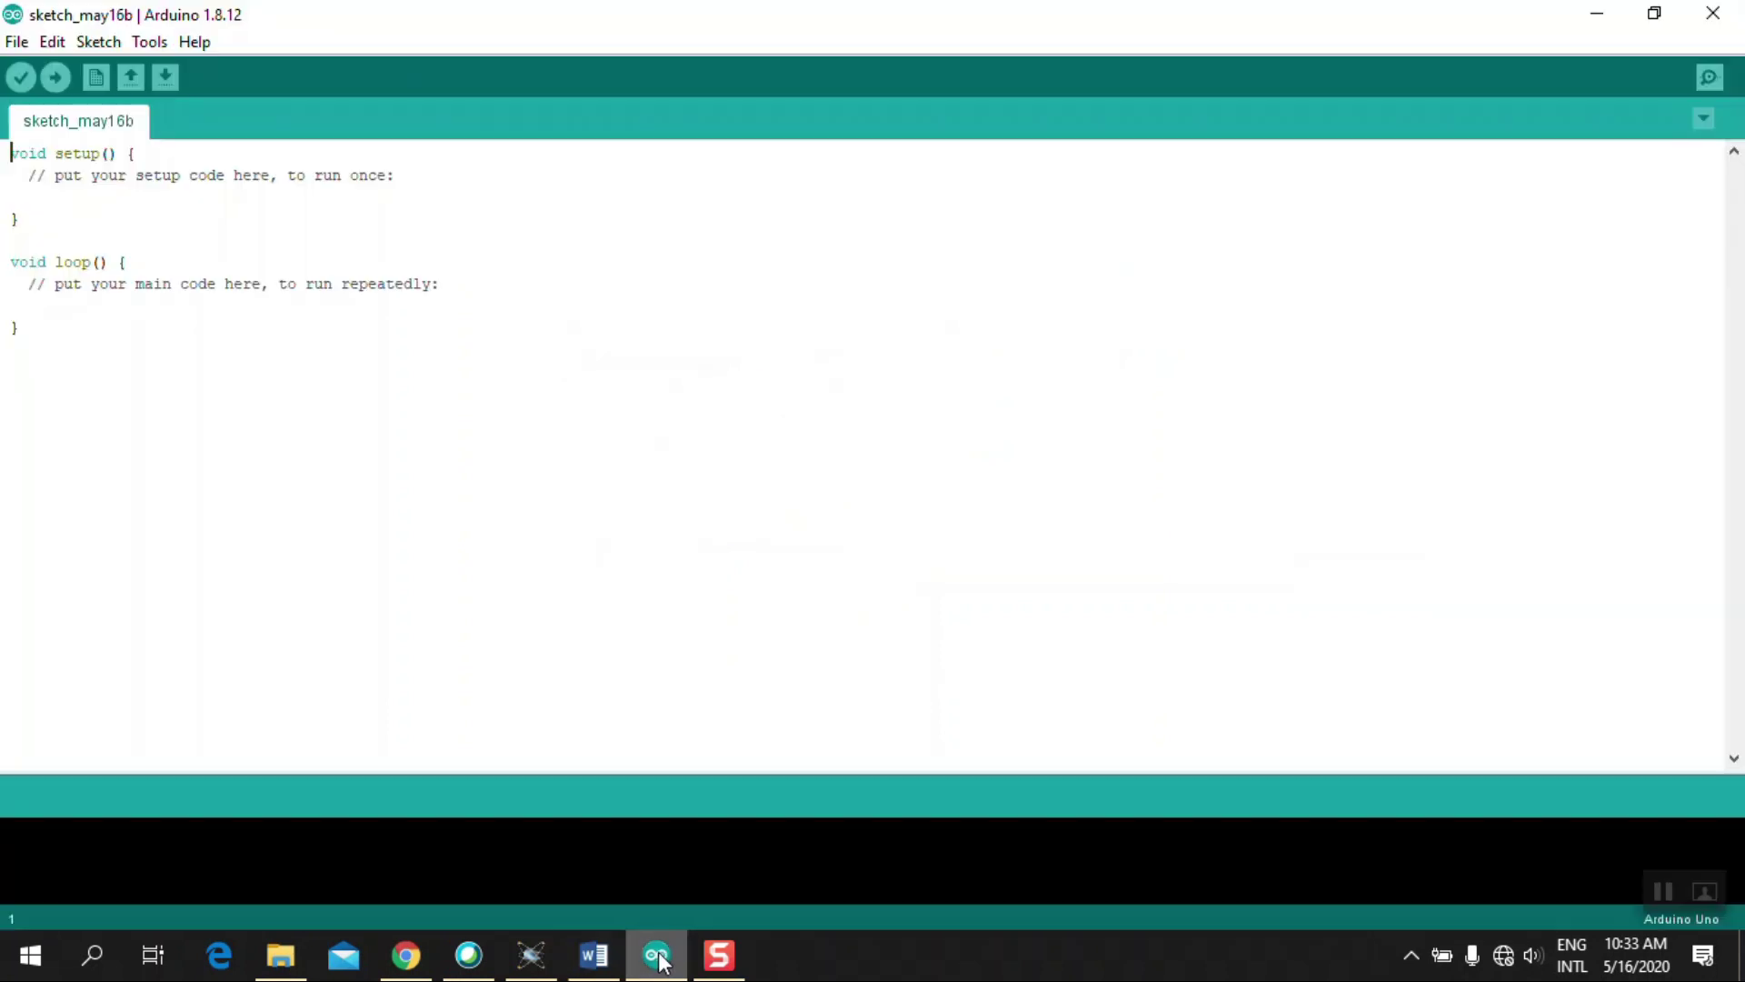
click(11, 46)
mouse_move(191, 186)
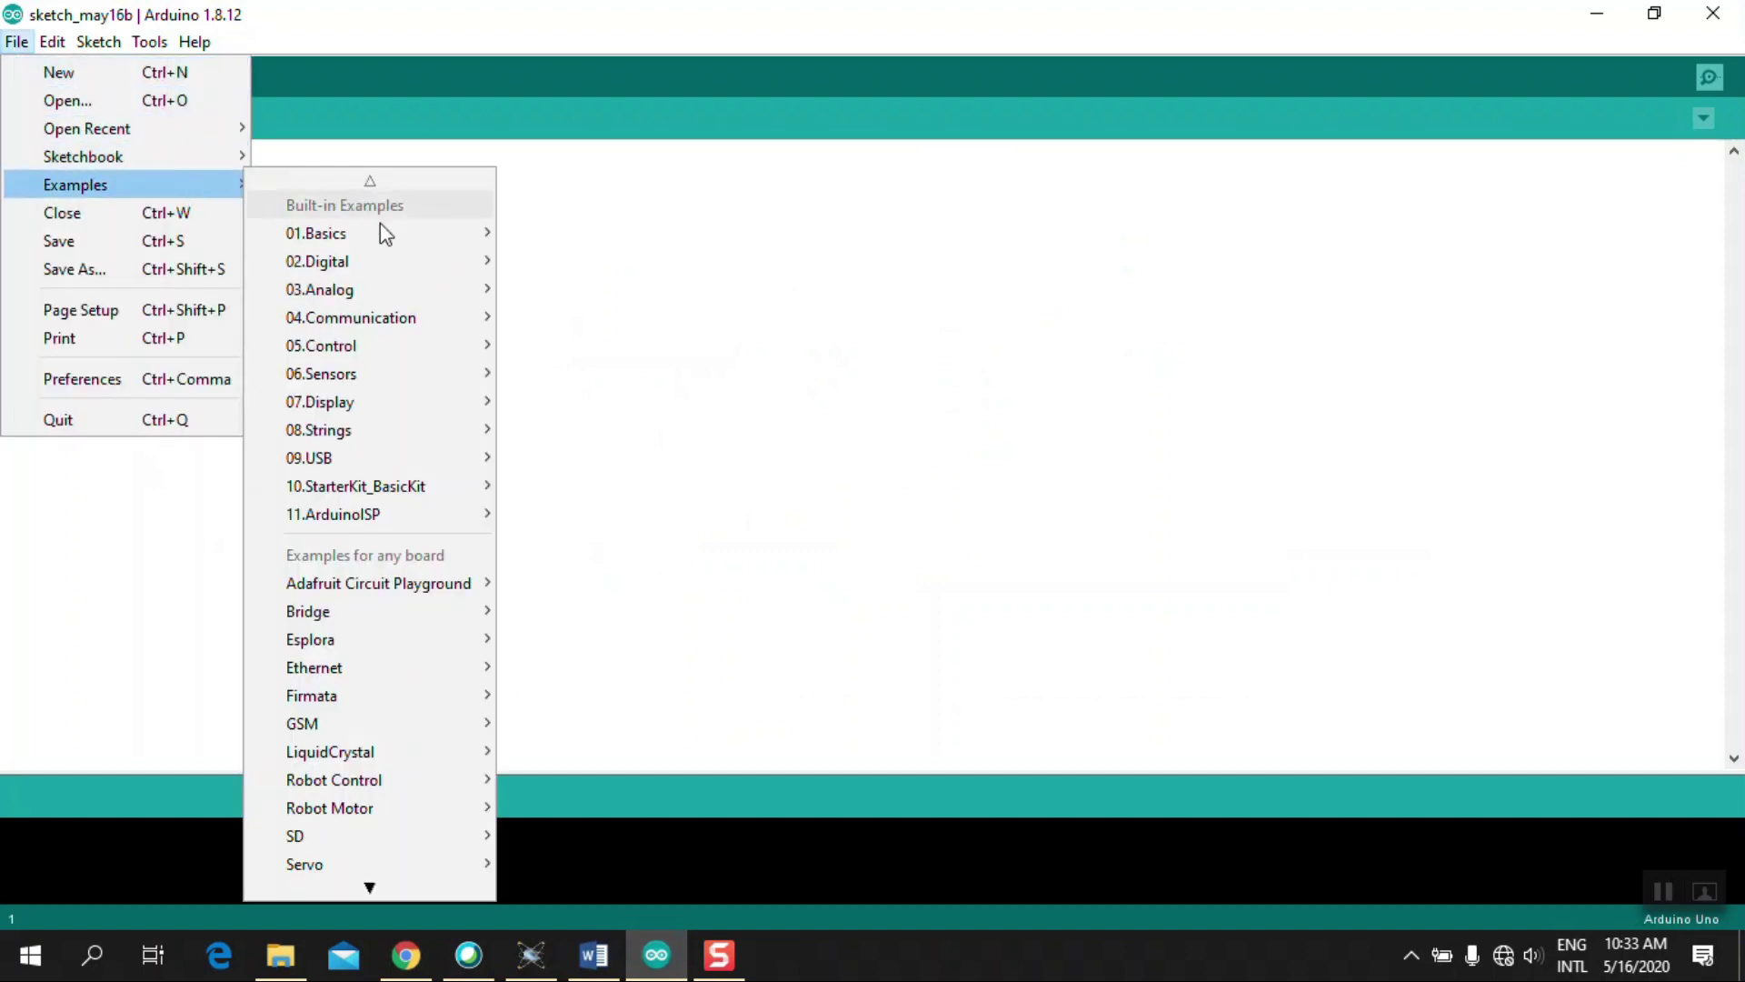
mouse_move(462, 270)
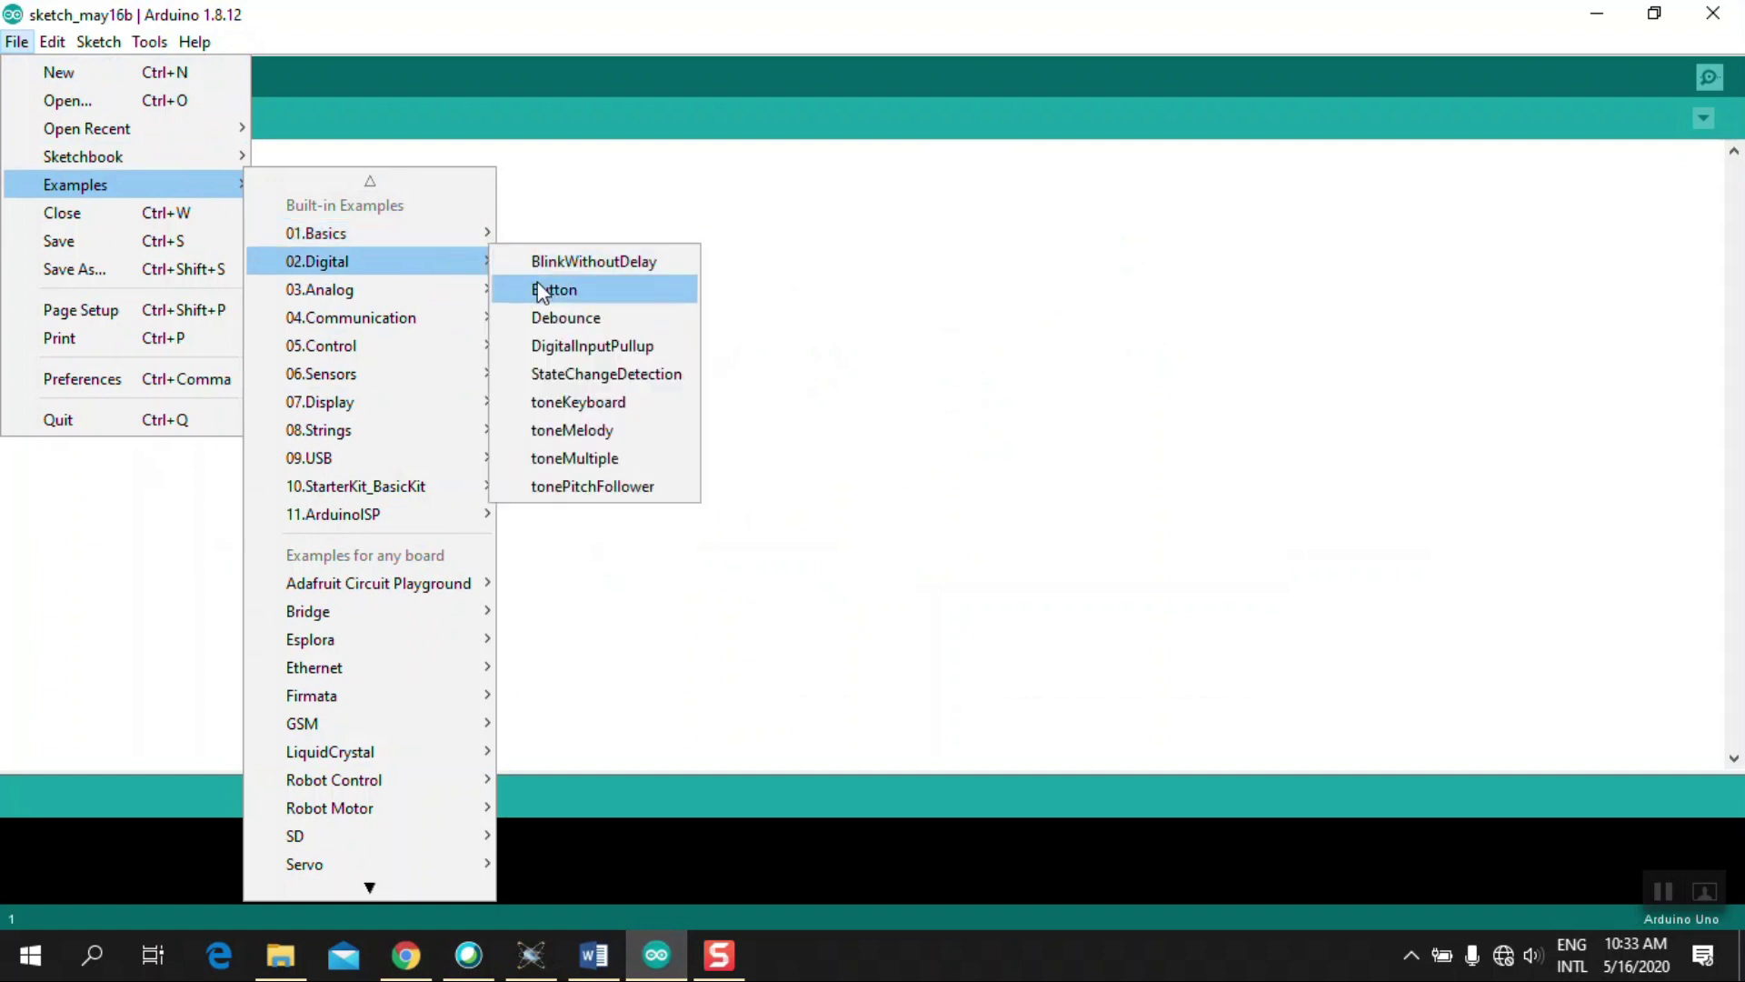
click(642, 431)
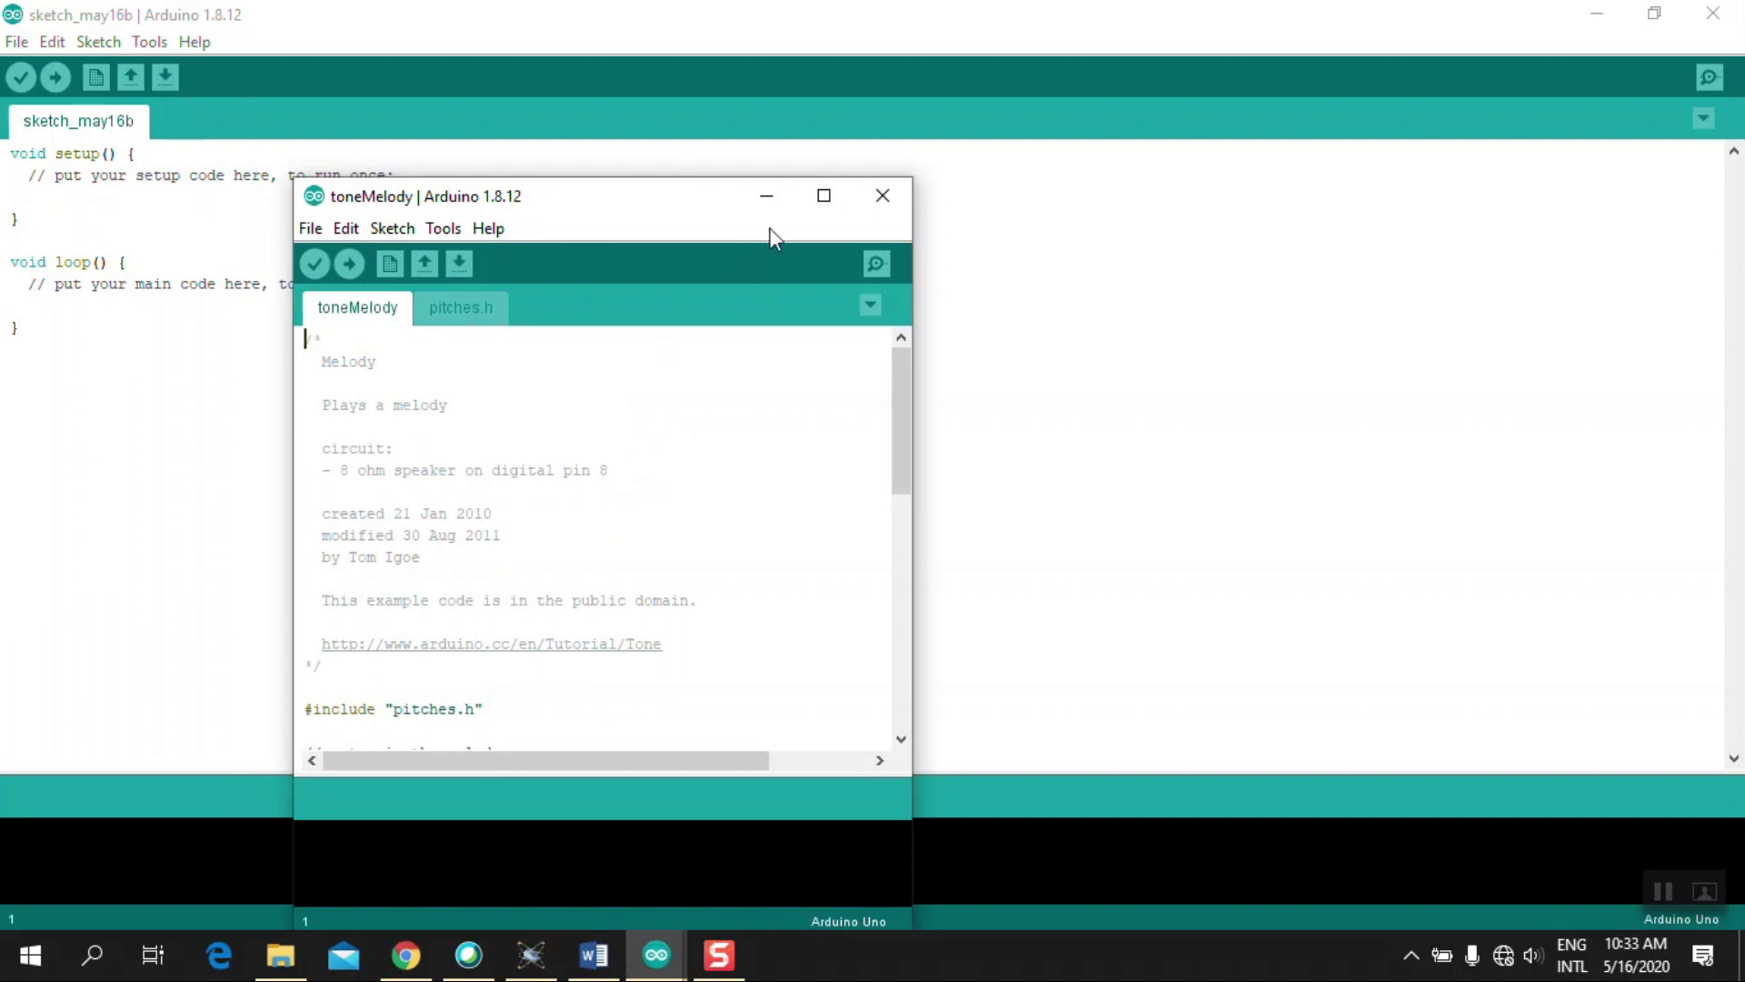
click(823, 195)
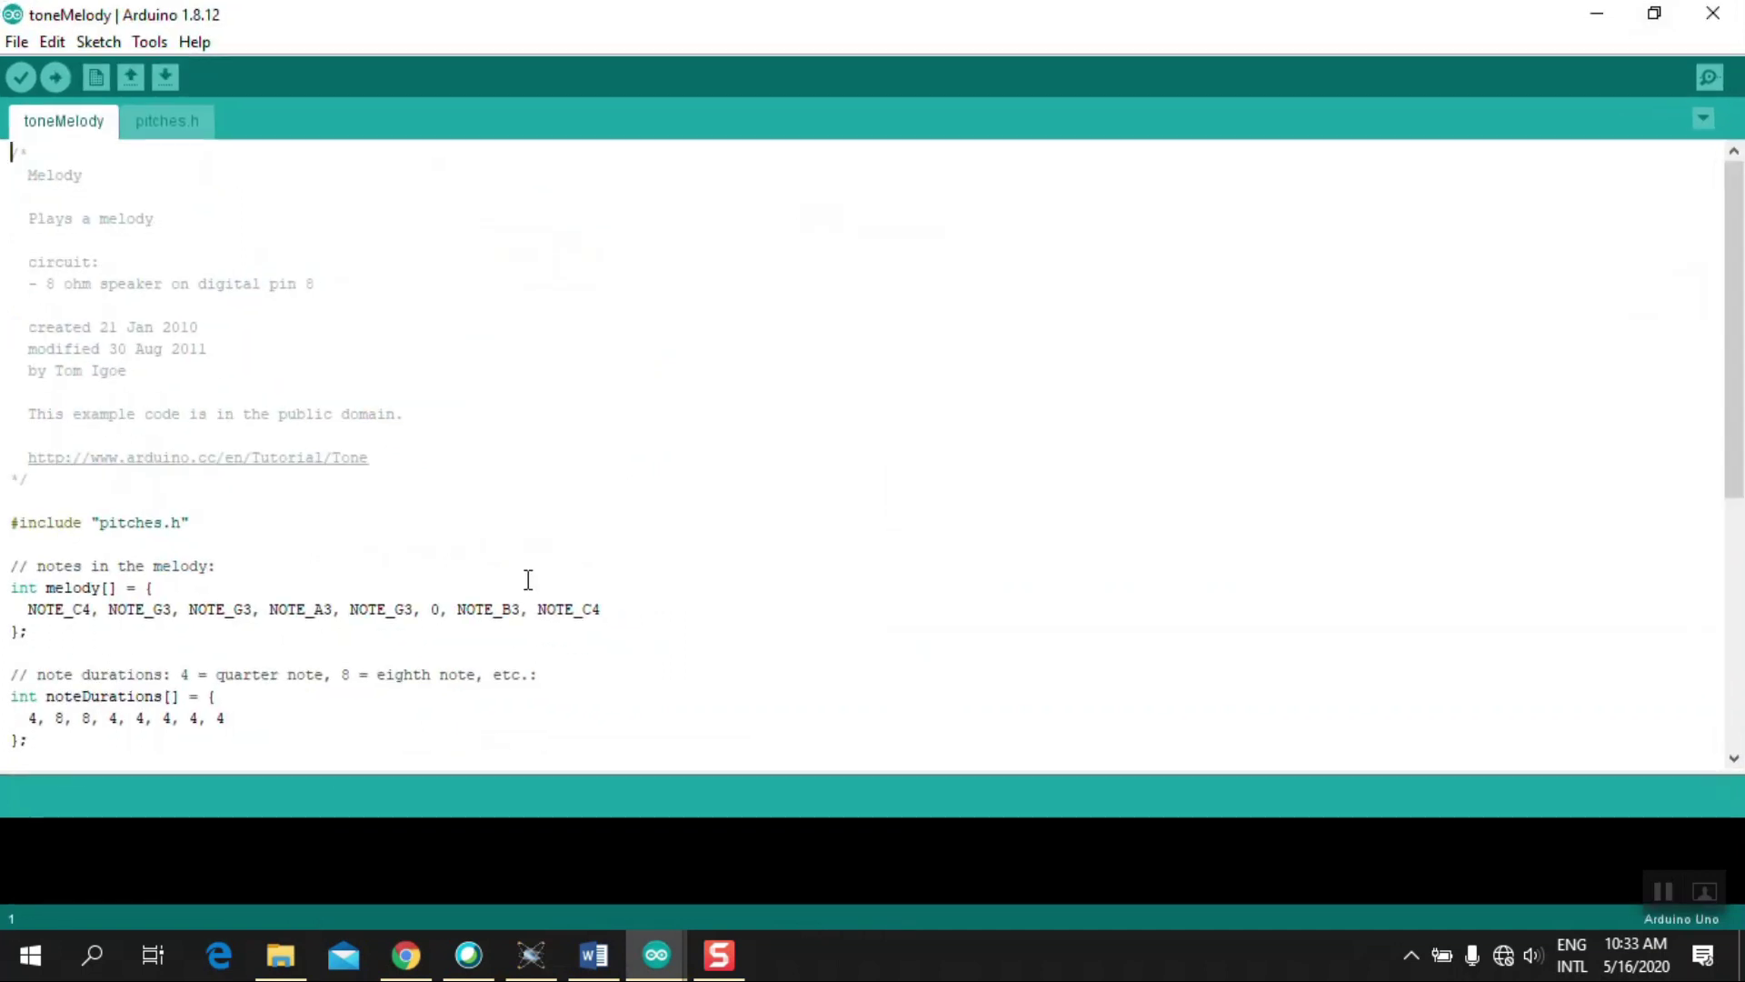
Step: Compile the toneMelody sketch with Upload and enlarge the build output area
click(58, 78)
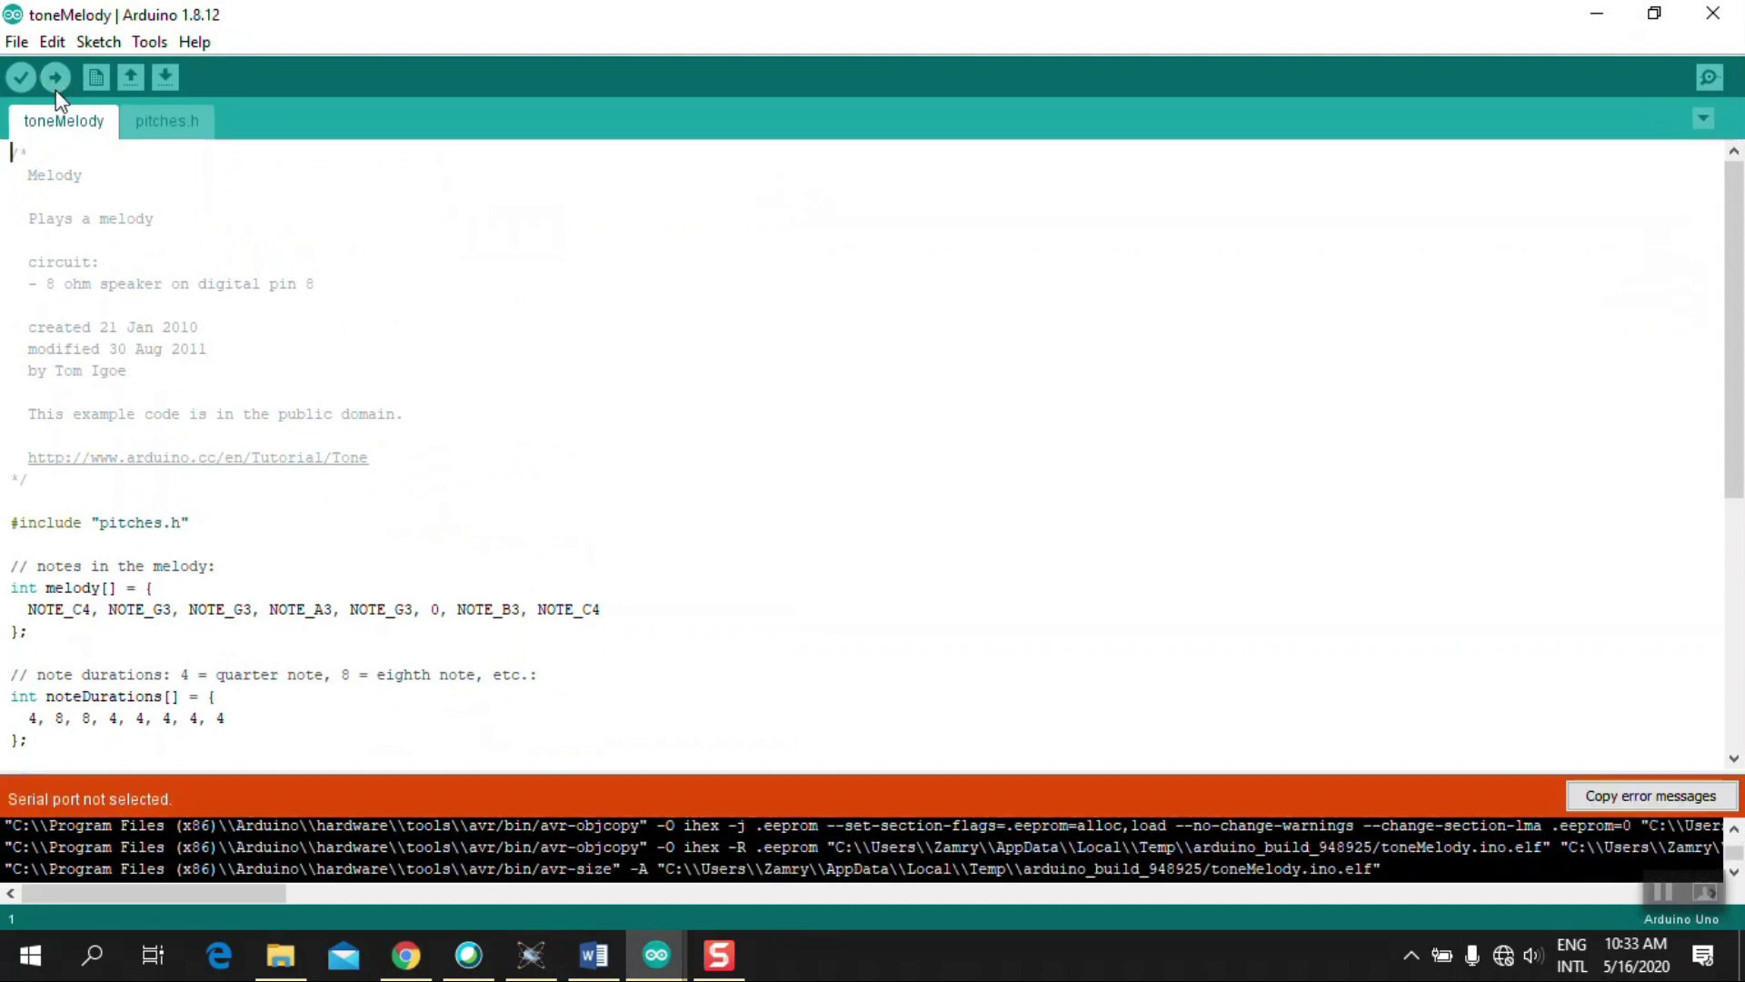
click(671, 765)
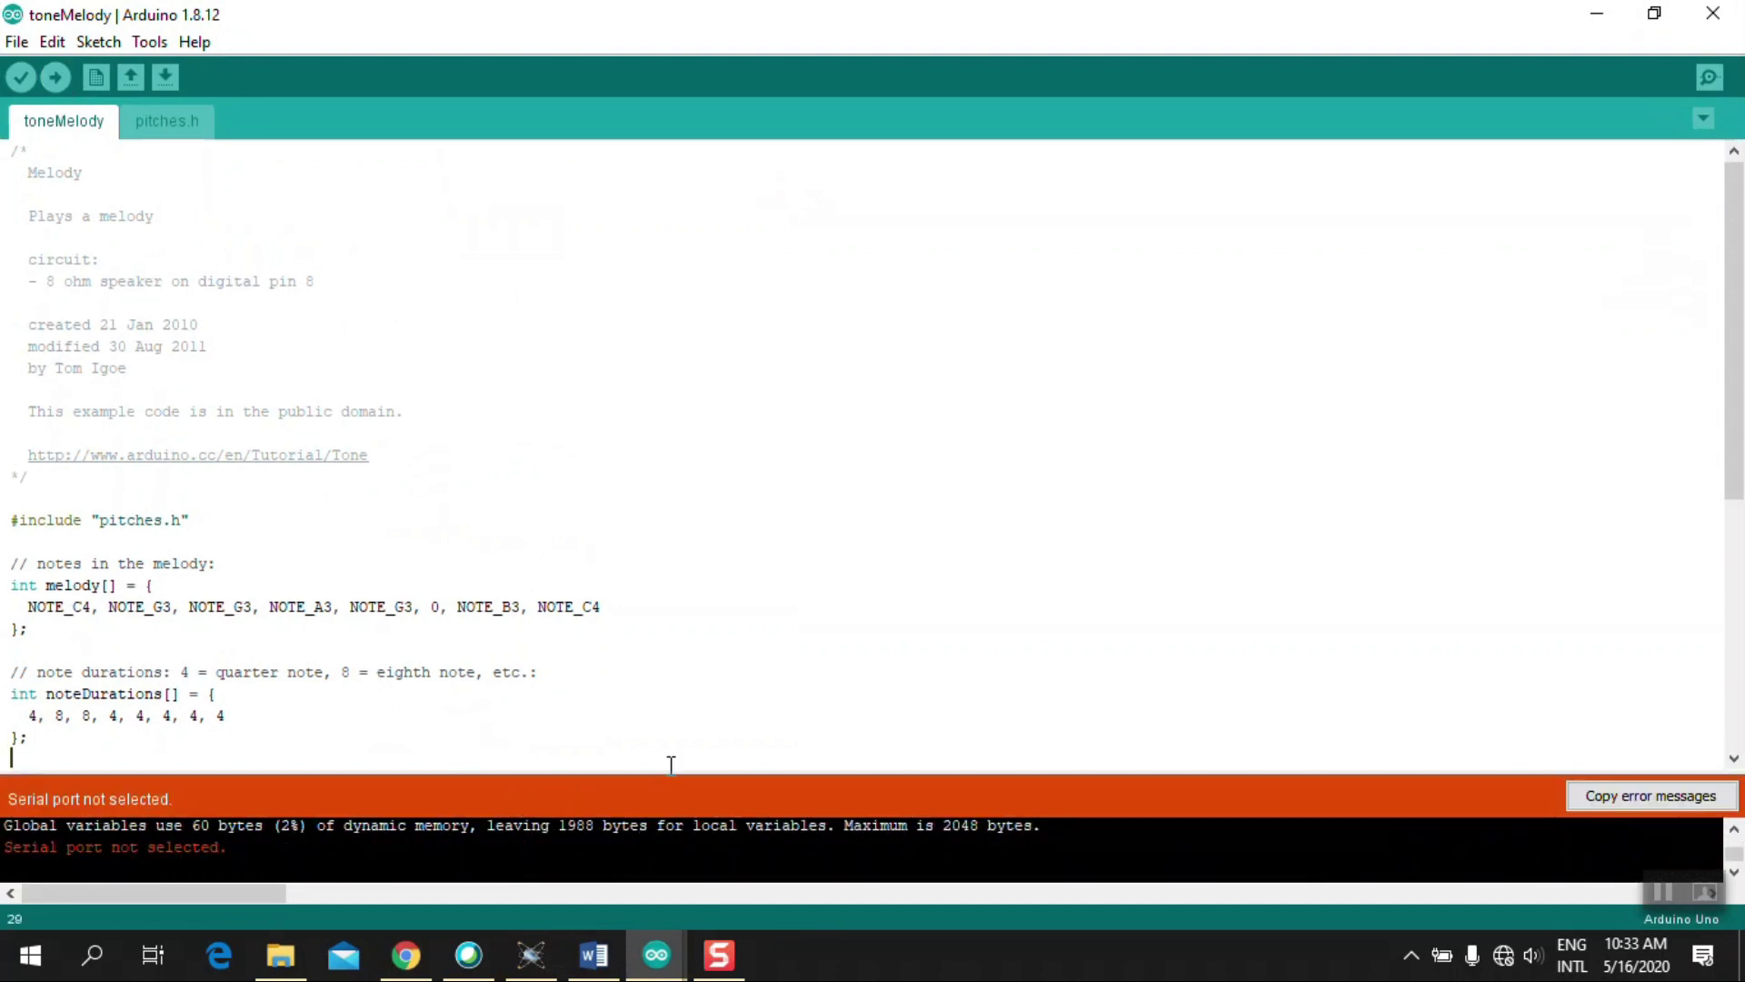
shift+click(662, 673)
drag(682, 770, 726, 388)
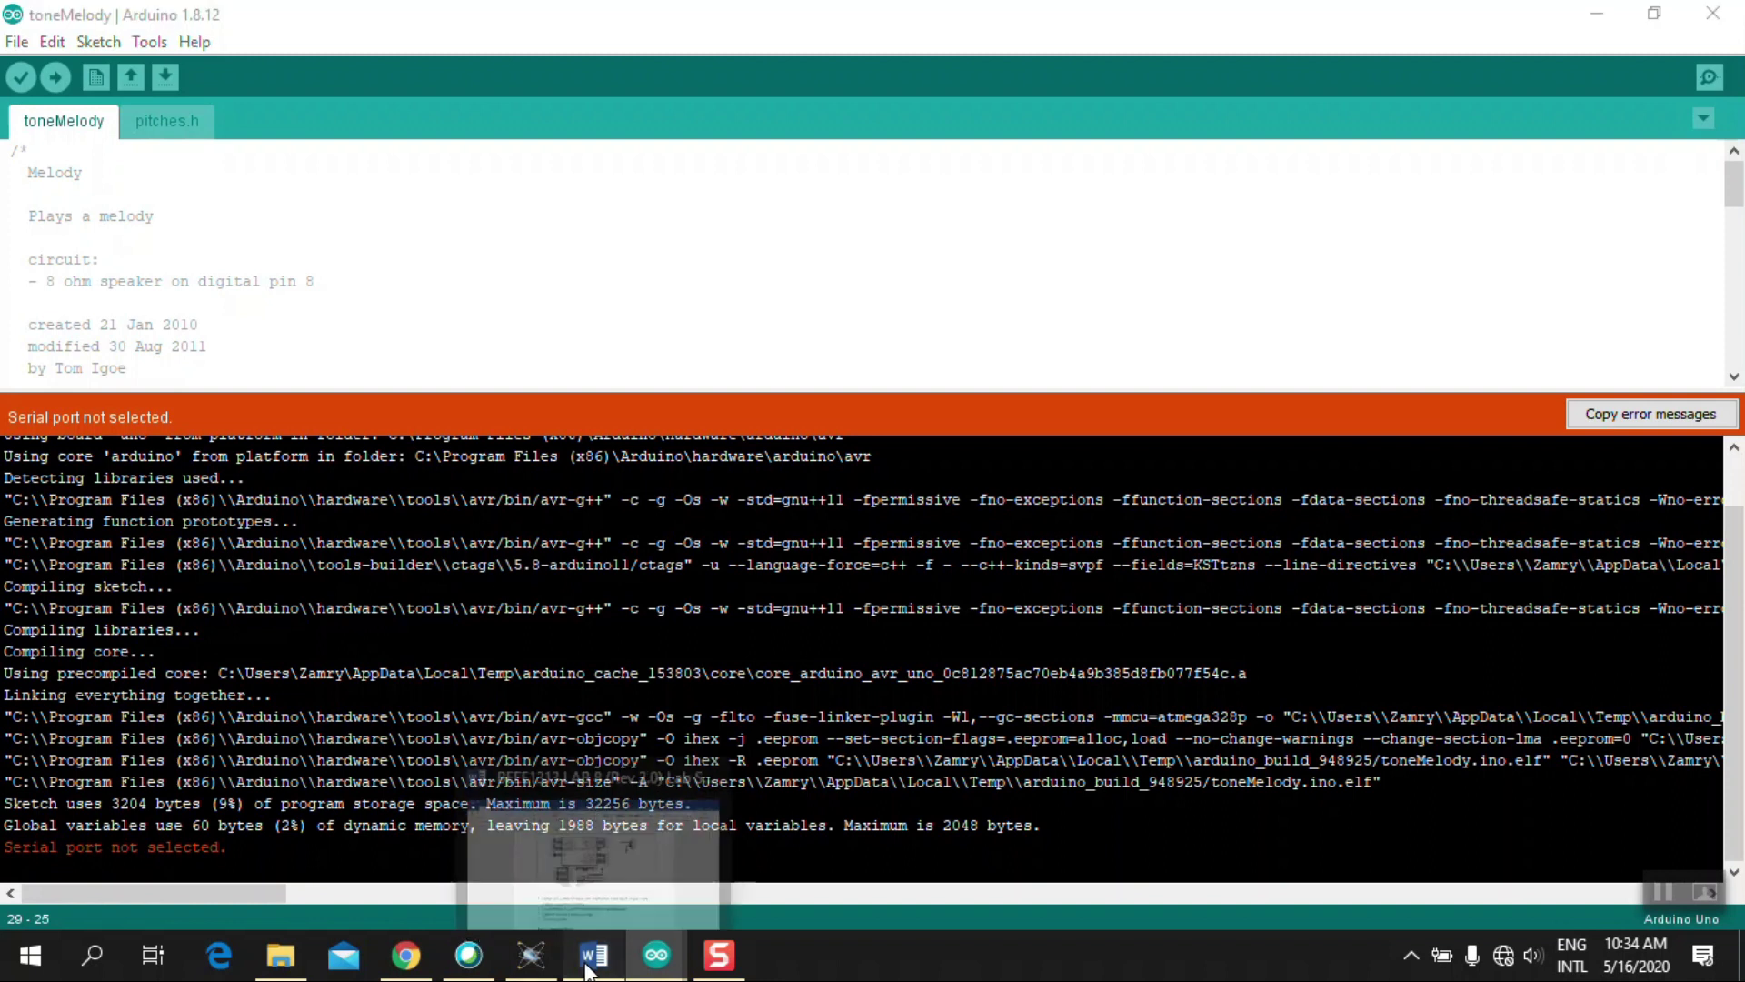
Step: Check the hex-loading instruction in the Word lab sheet, then return to the Arduino IDE and copy the quoted toneMelody.ino.hex path from the build output
click(595, 921)
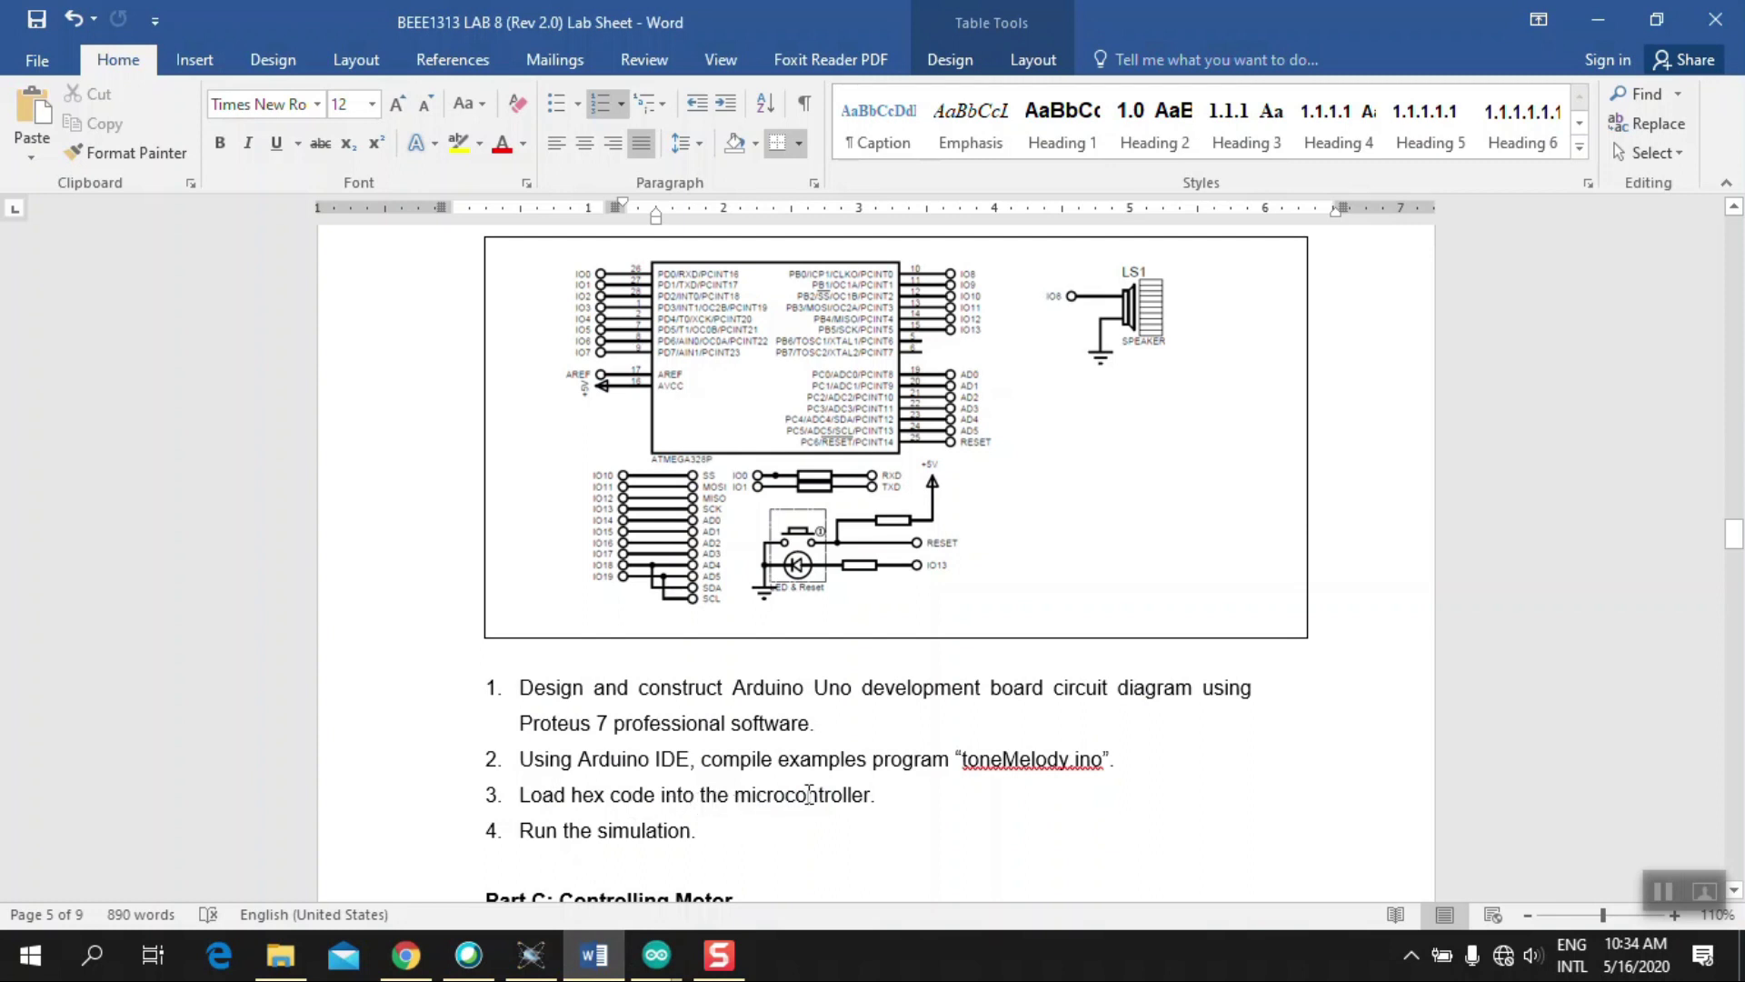
mouse_move(608, 970)
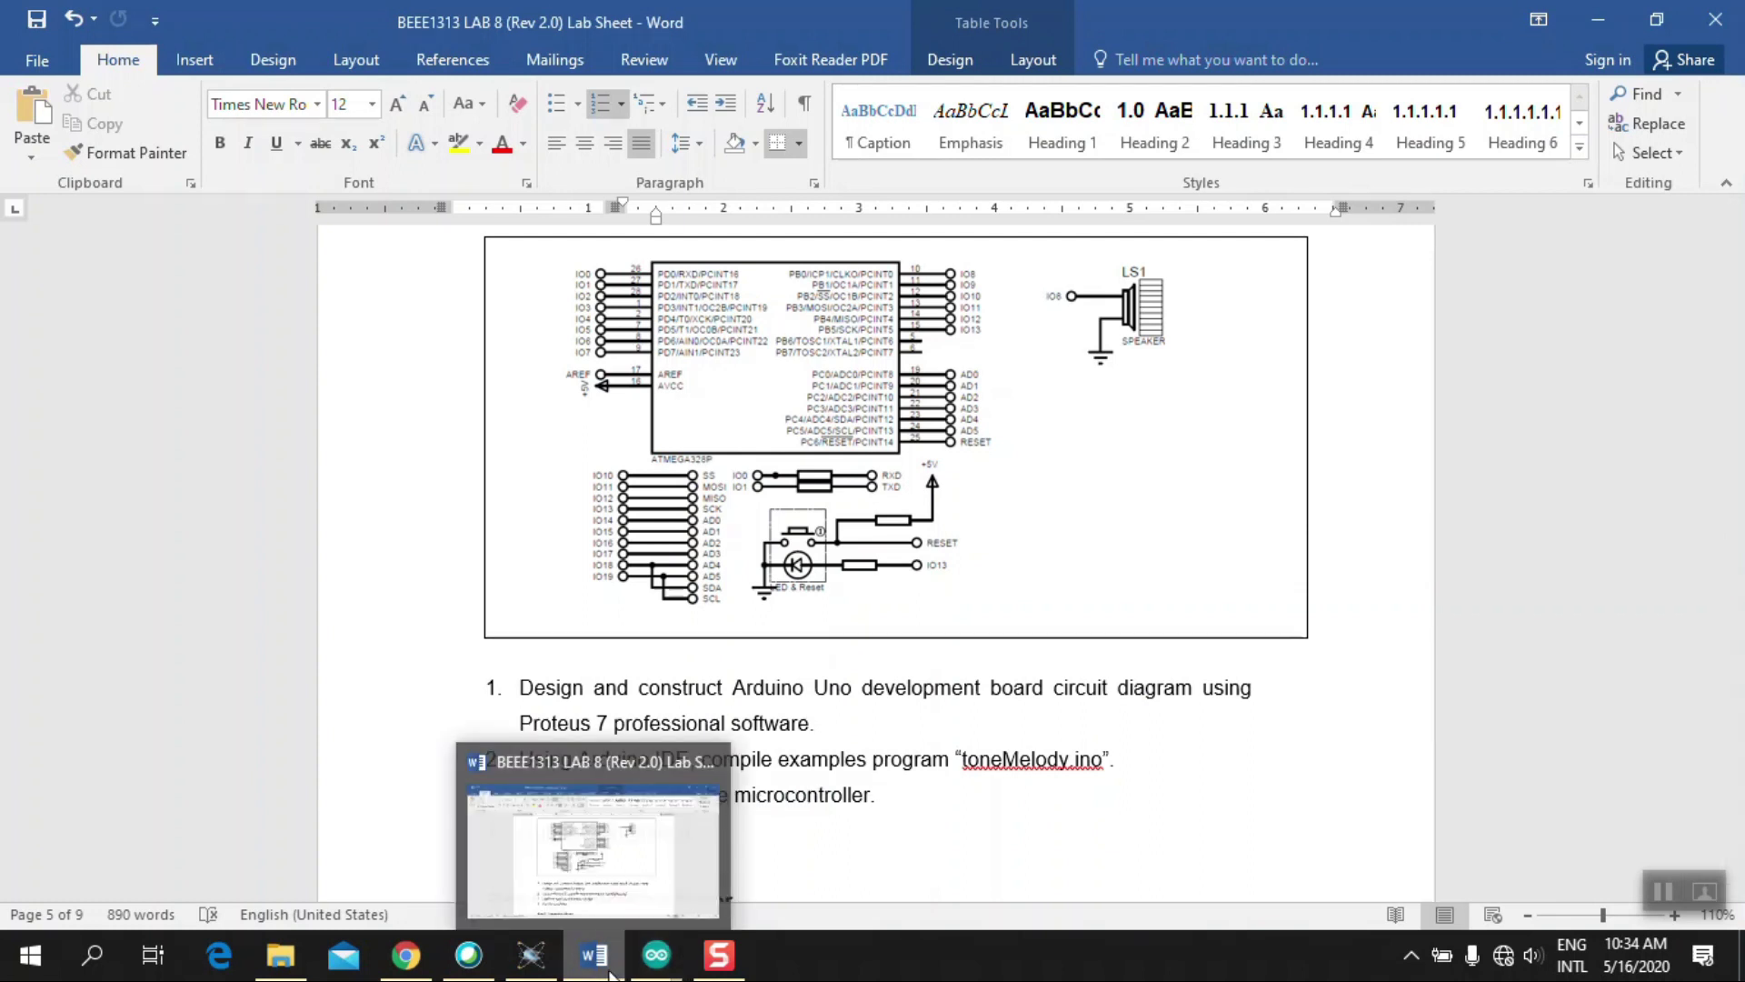
mouse_move(656, 954)
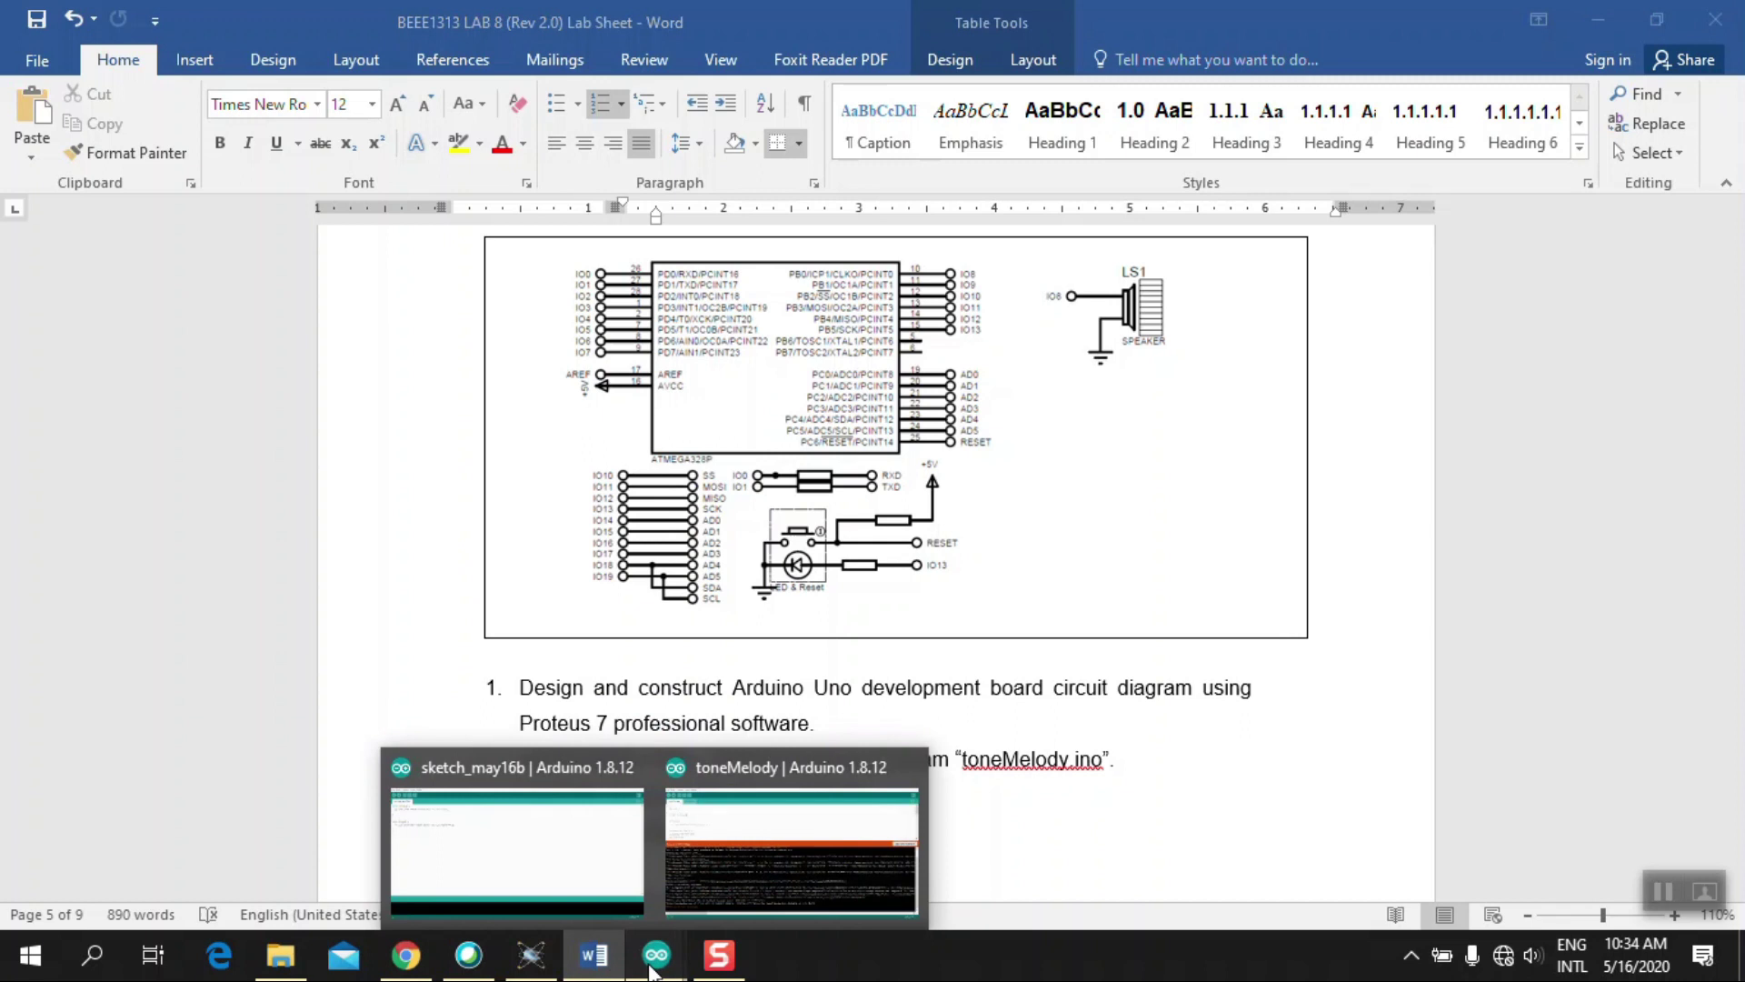
click(784, 810)
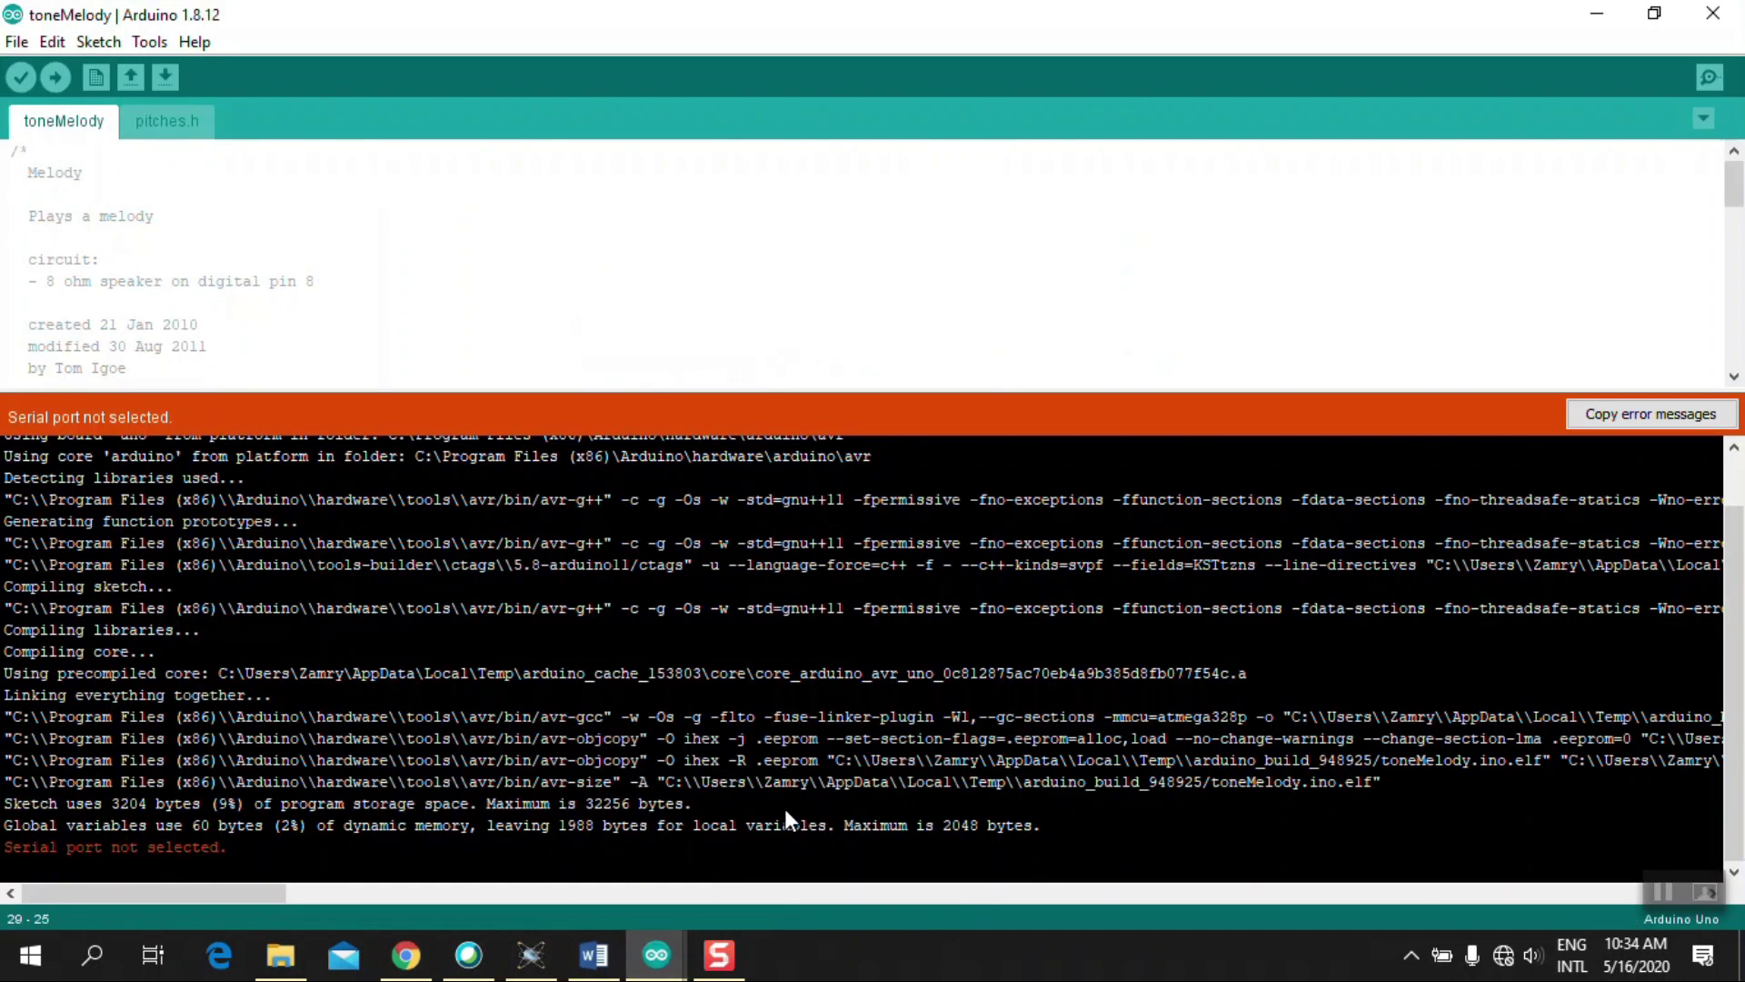
drag(238, 900, 373, 880)
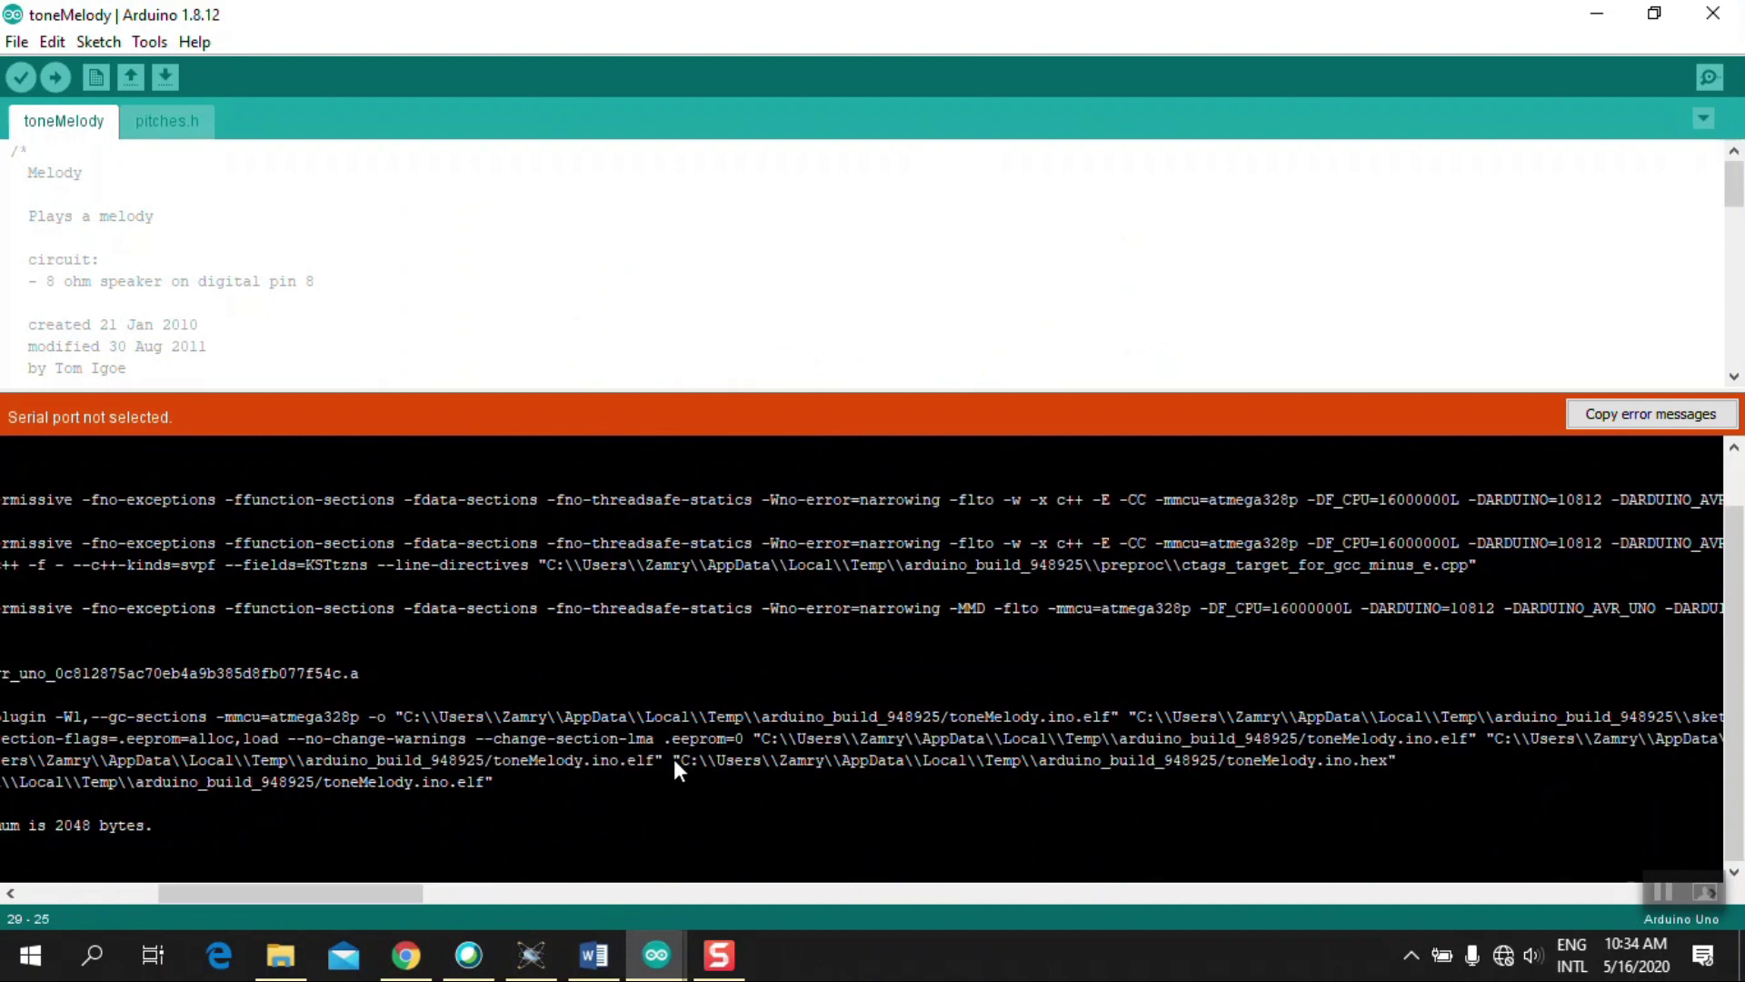
drag(865, 768, 1333, 771)
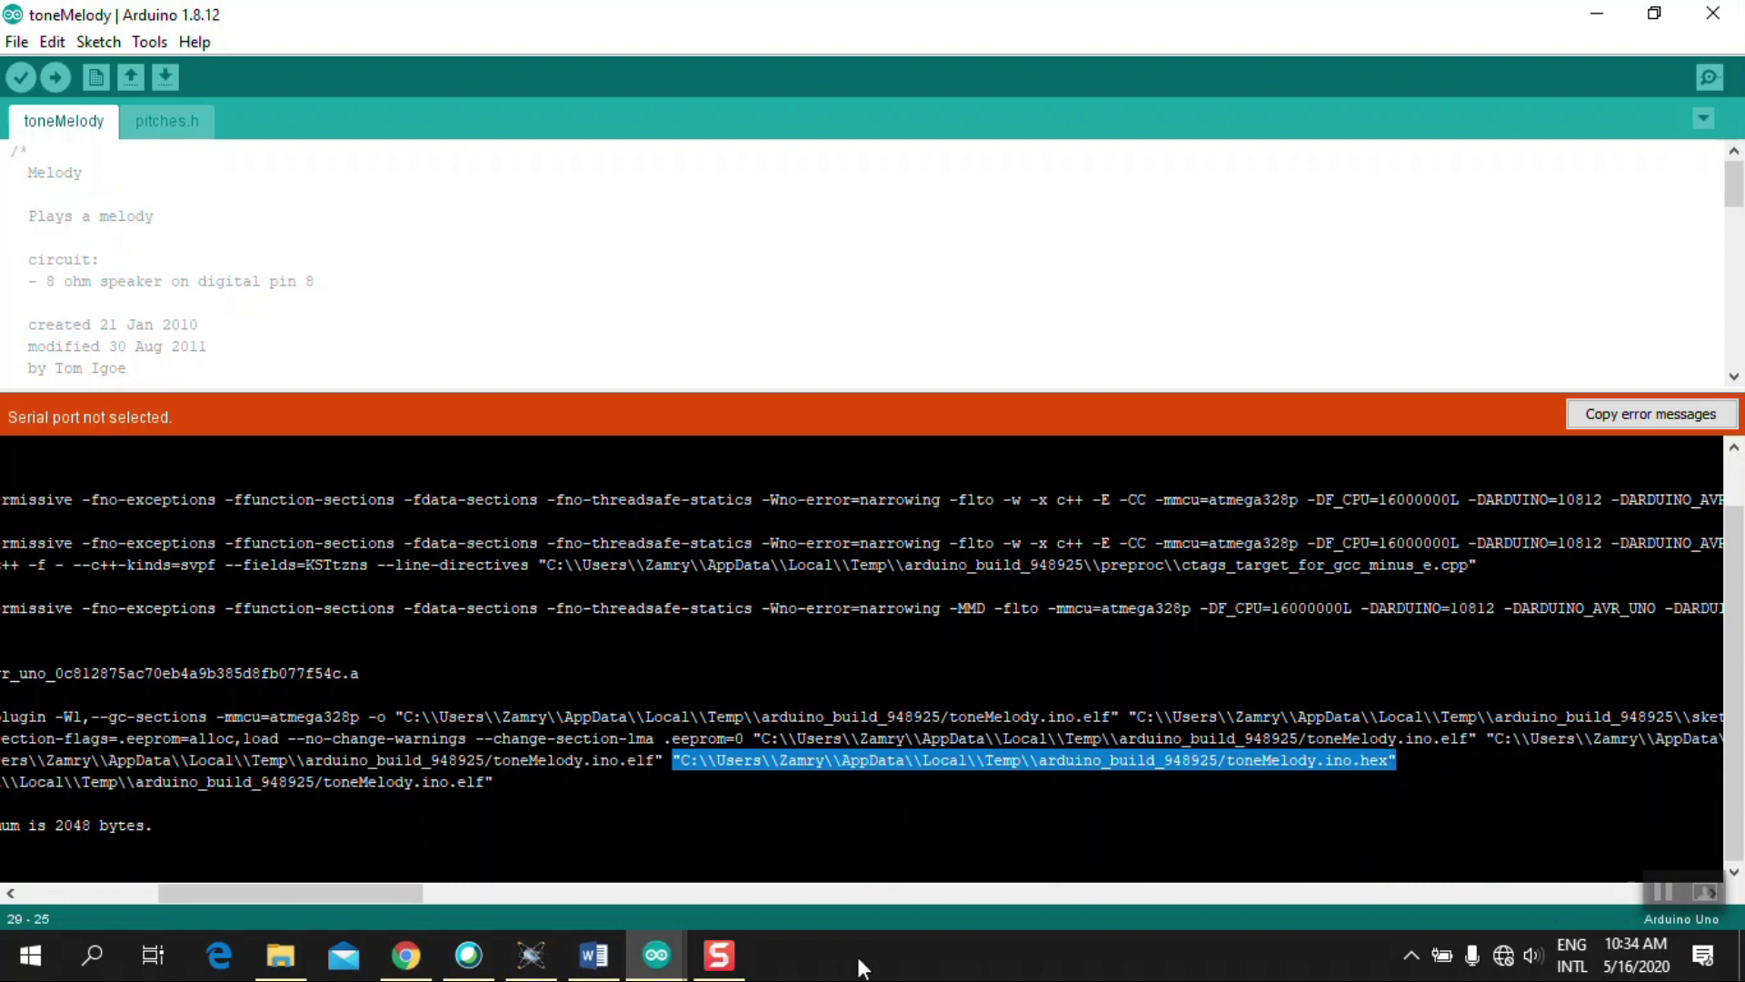
Step: Recheck the lab sheet, then switch to Proteus and replace the ARDUINO UNO component's program file with the copied toneMelody.ino.hex path
click(593, 956)
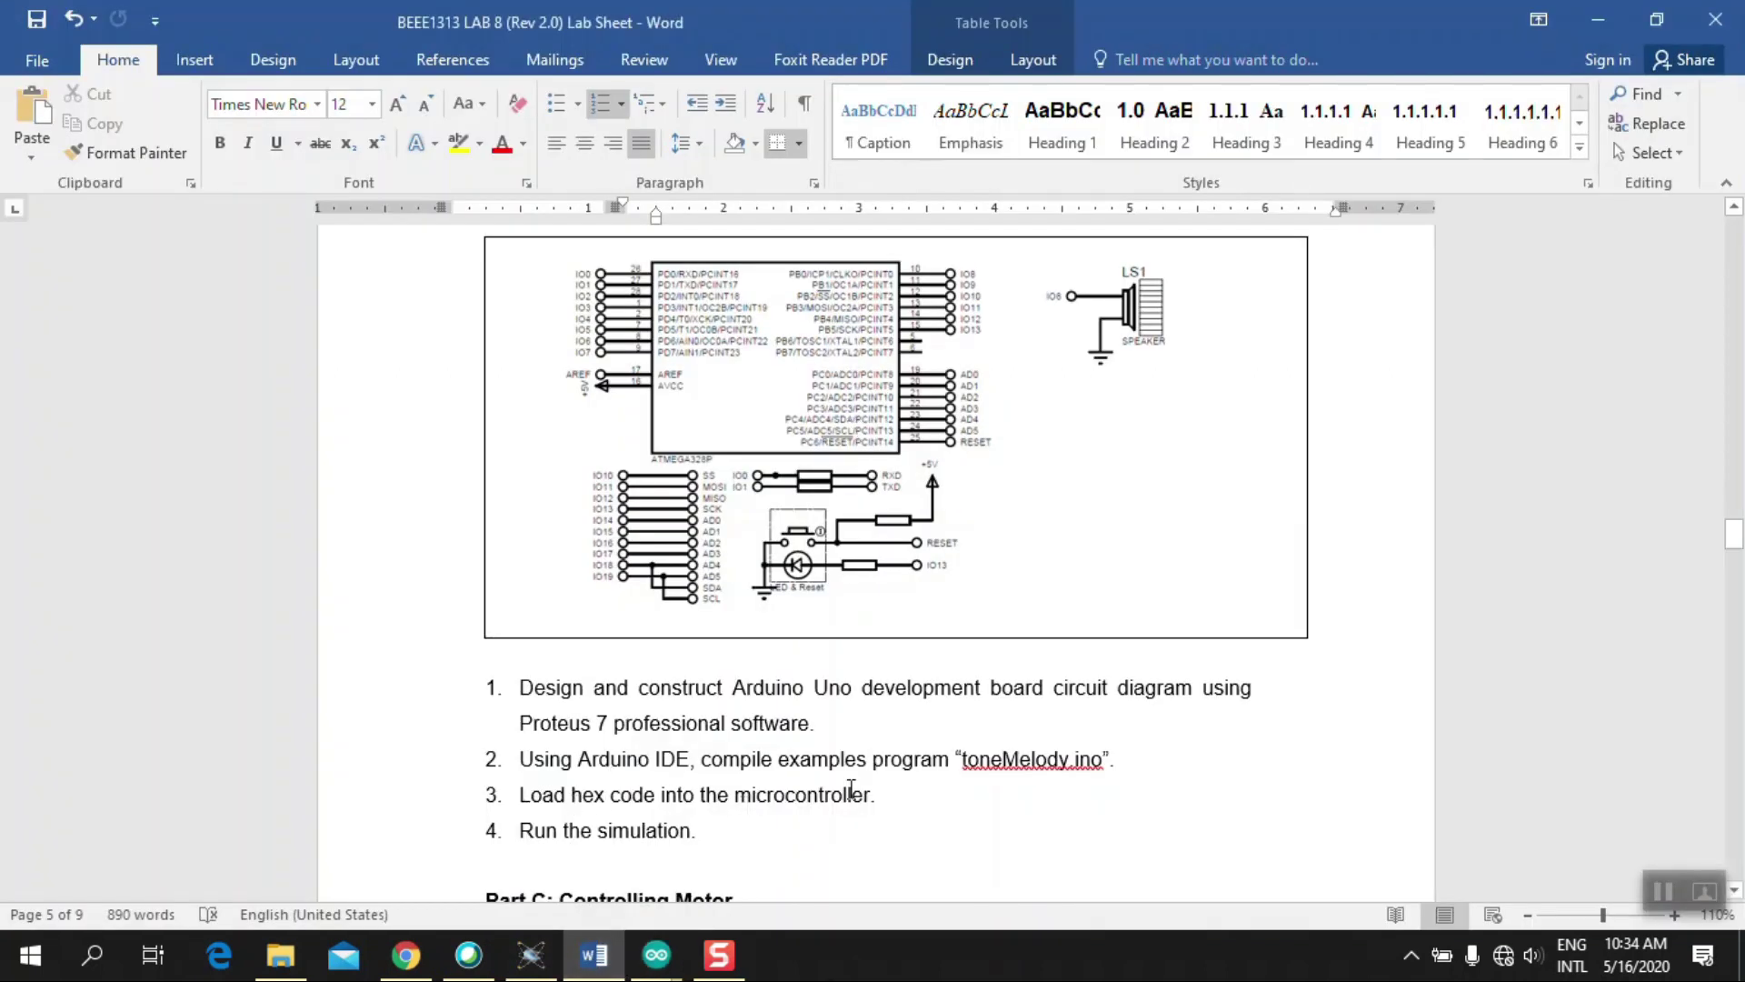
click(530, 954)
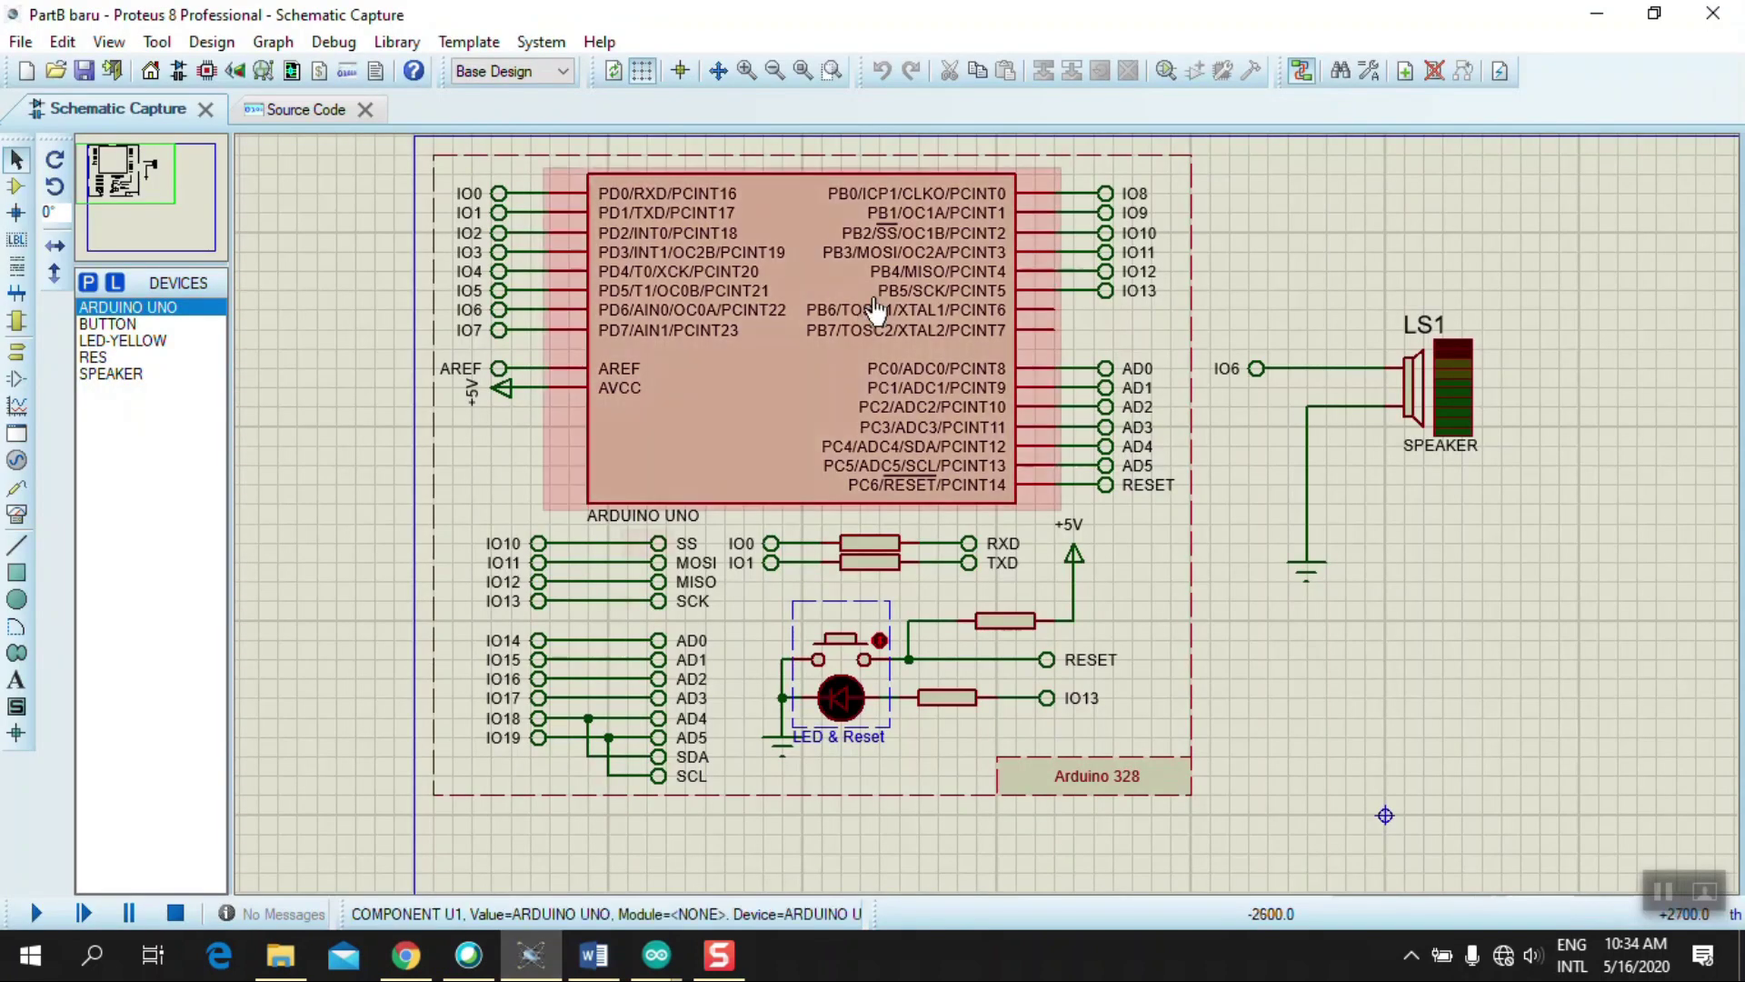
double_click(782, 310)
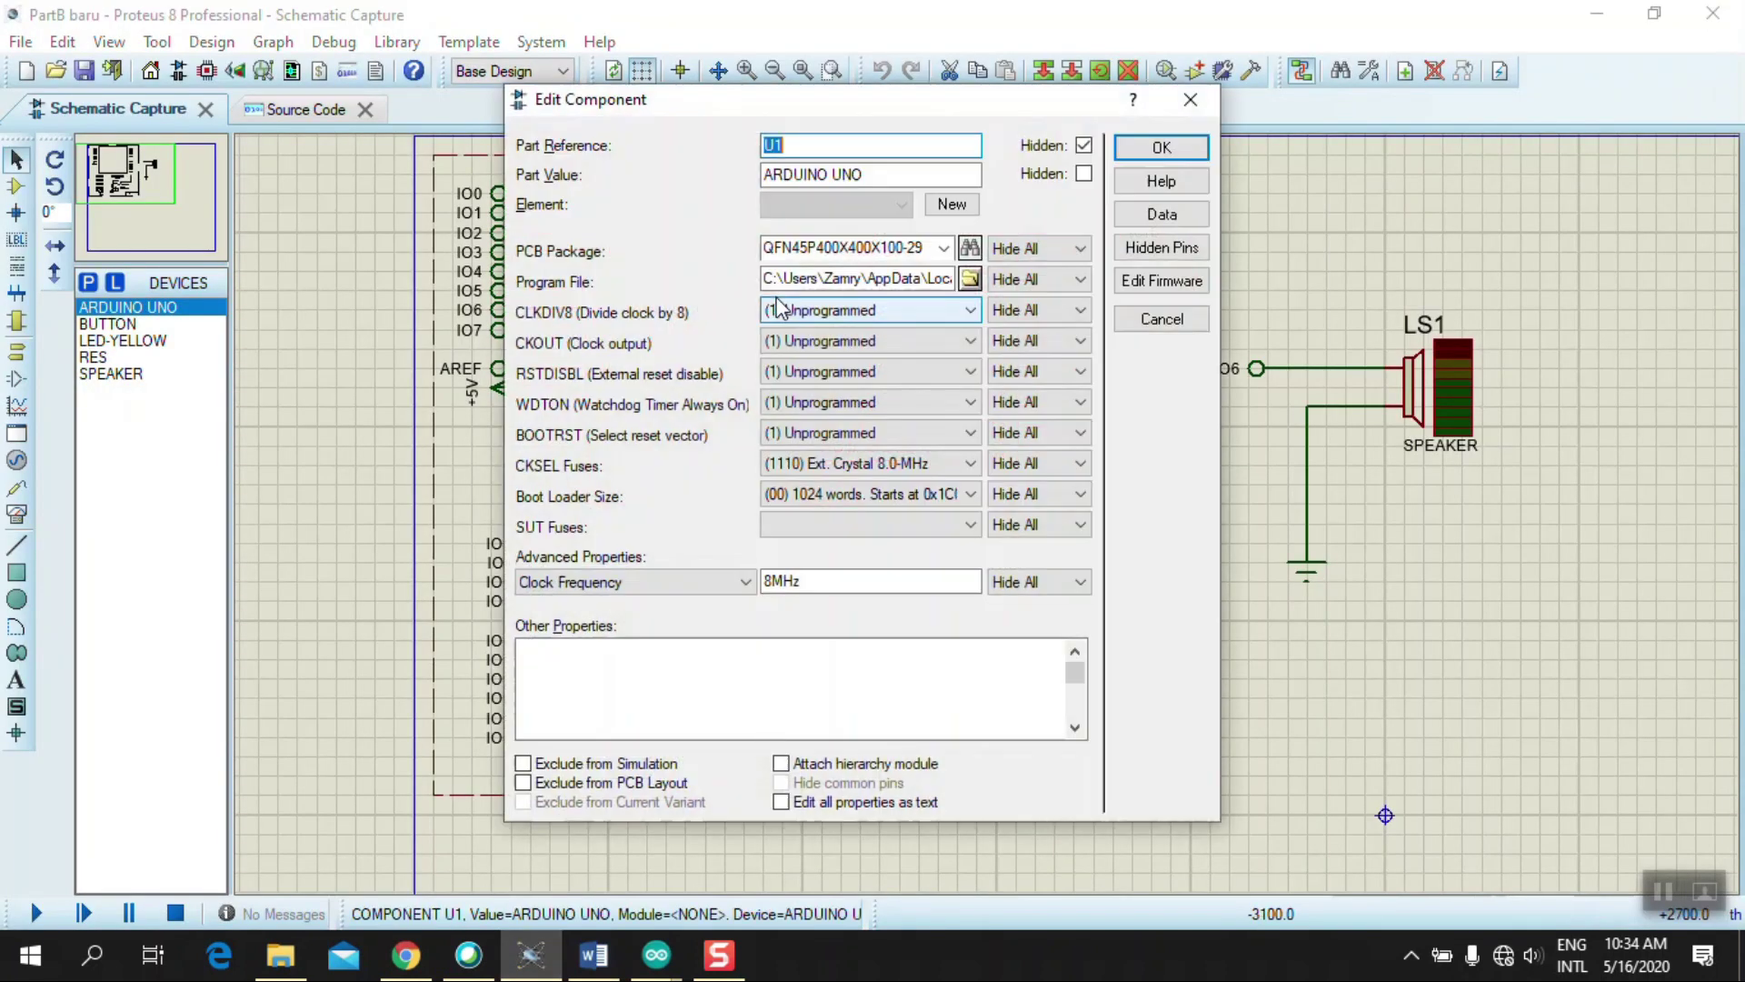
drag(773, 279, 1030, 294)
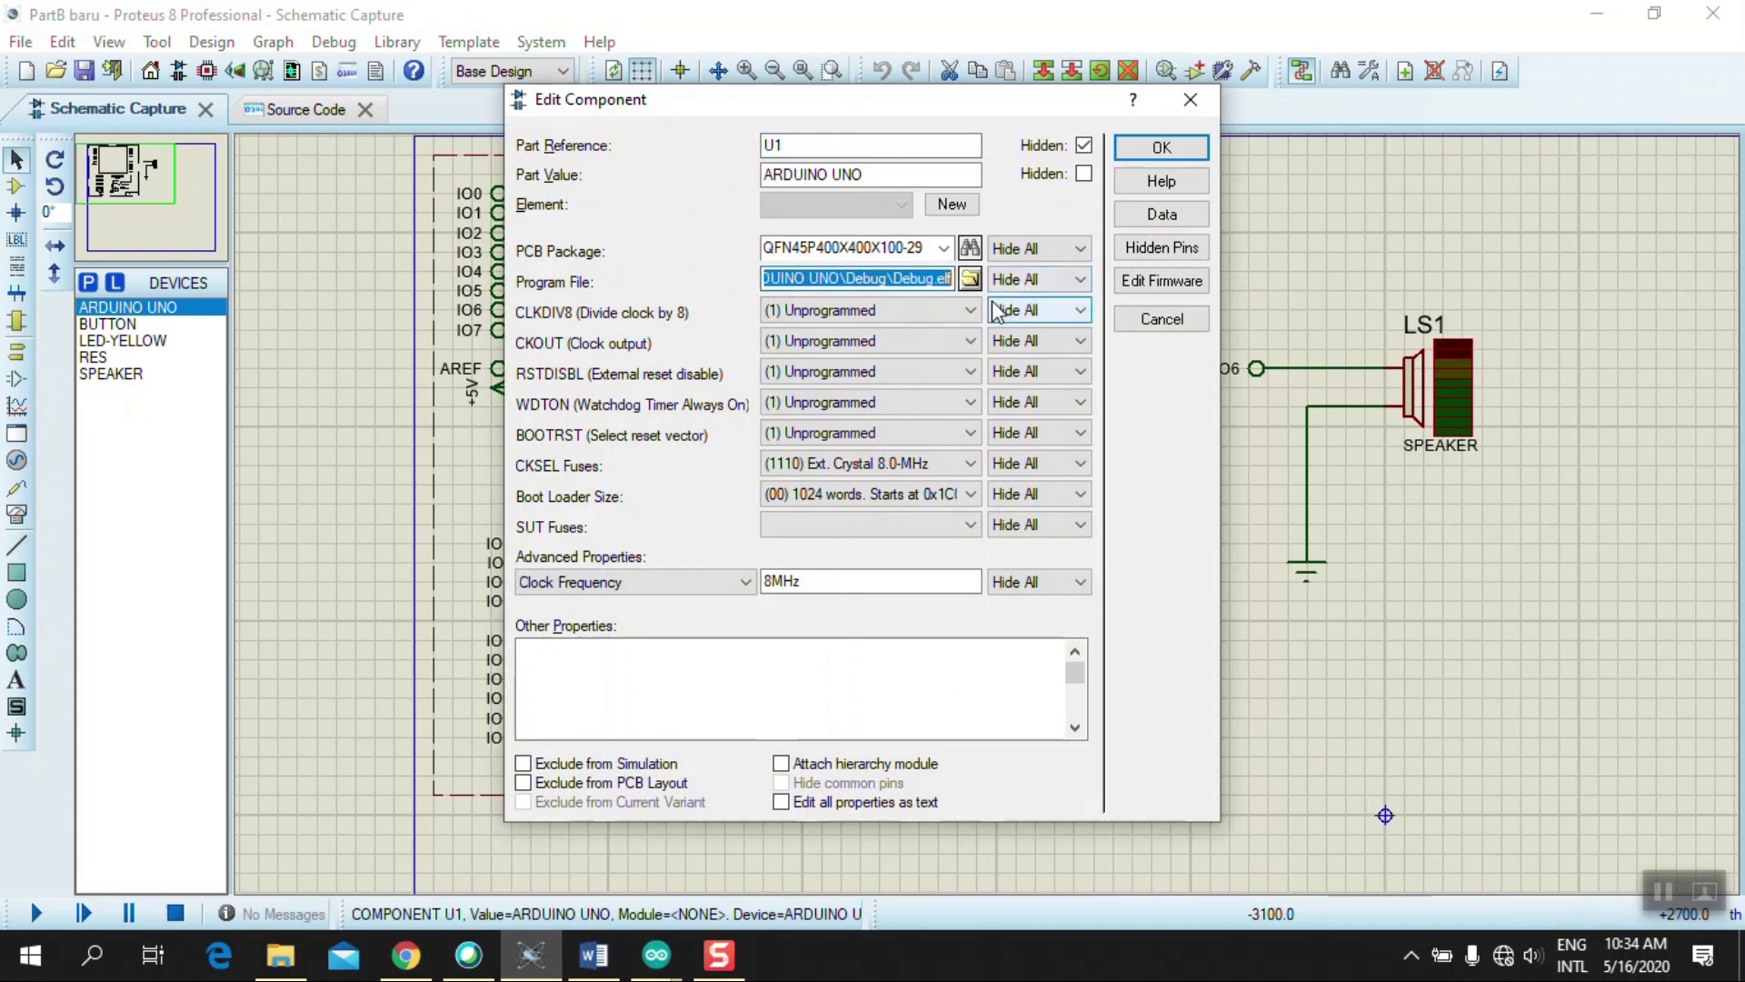
key(ctrl+v)
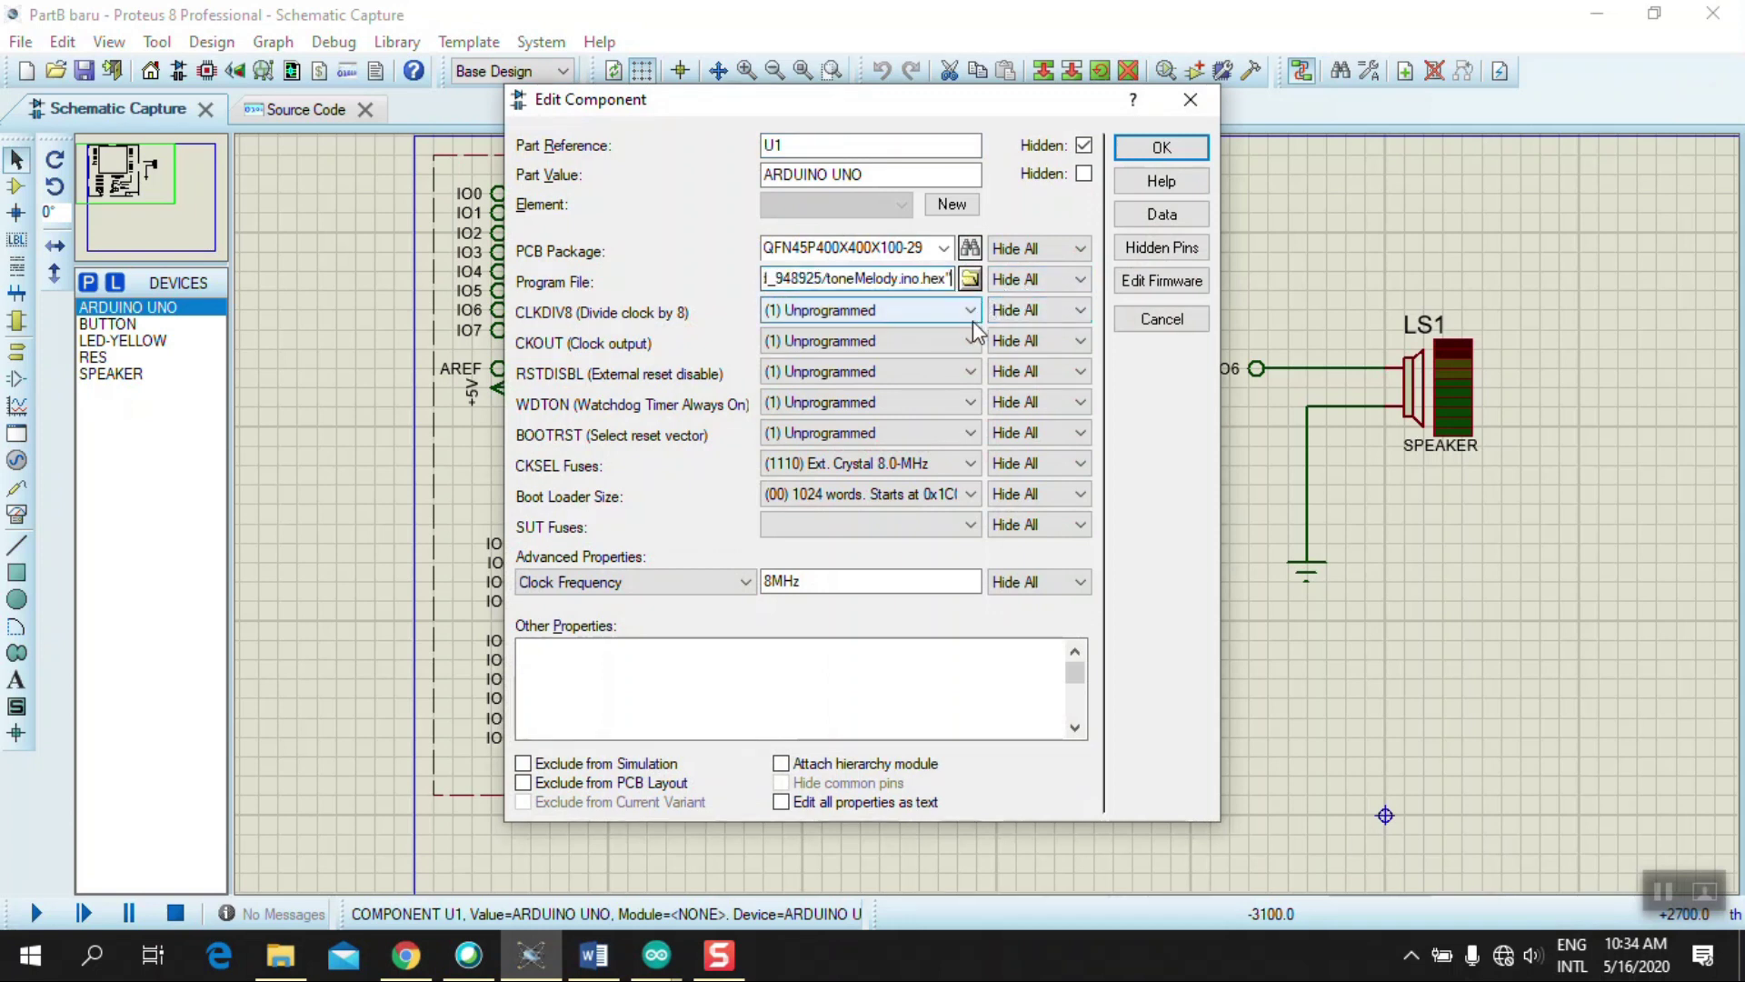
click(1195, 154)
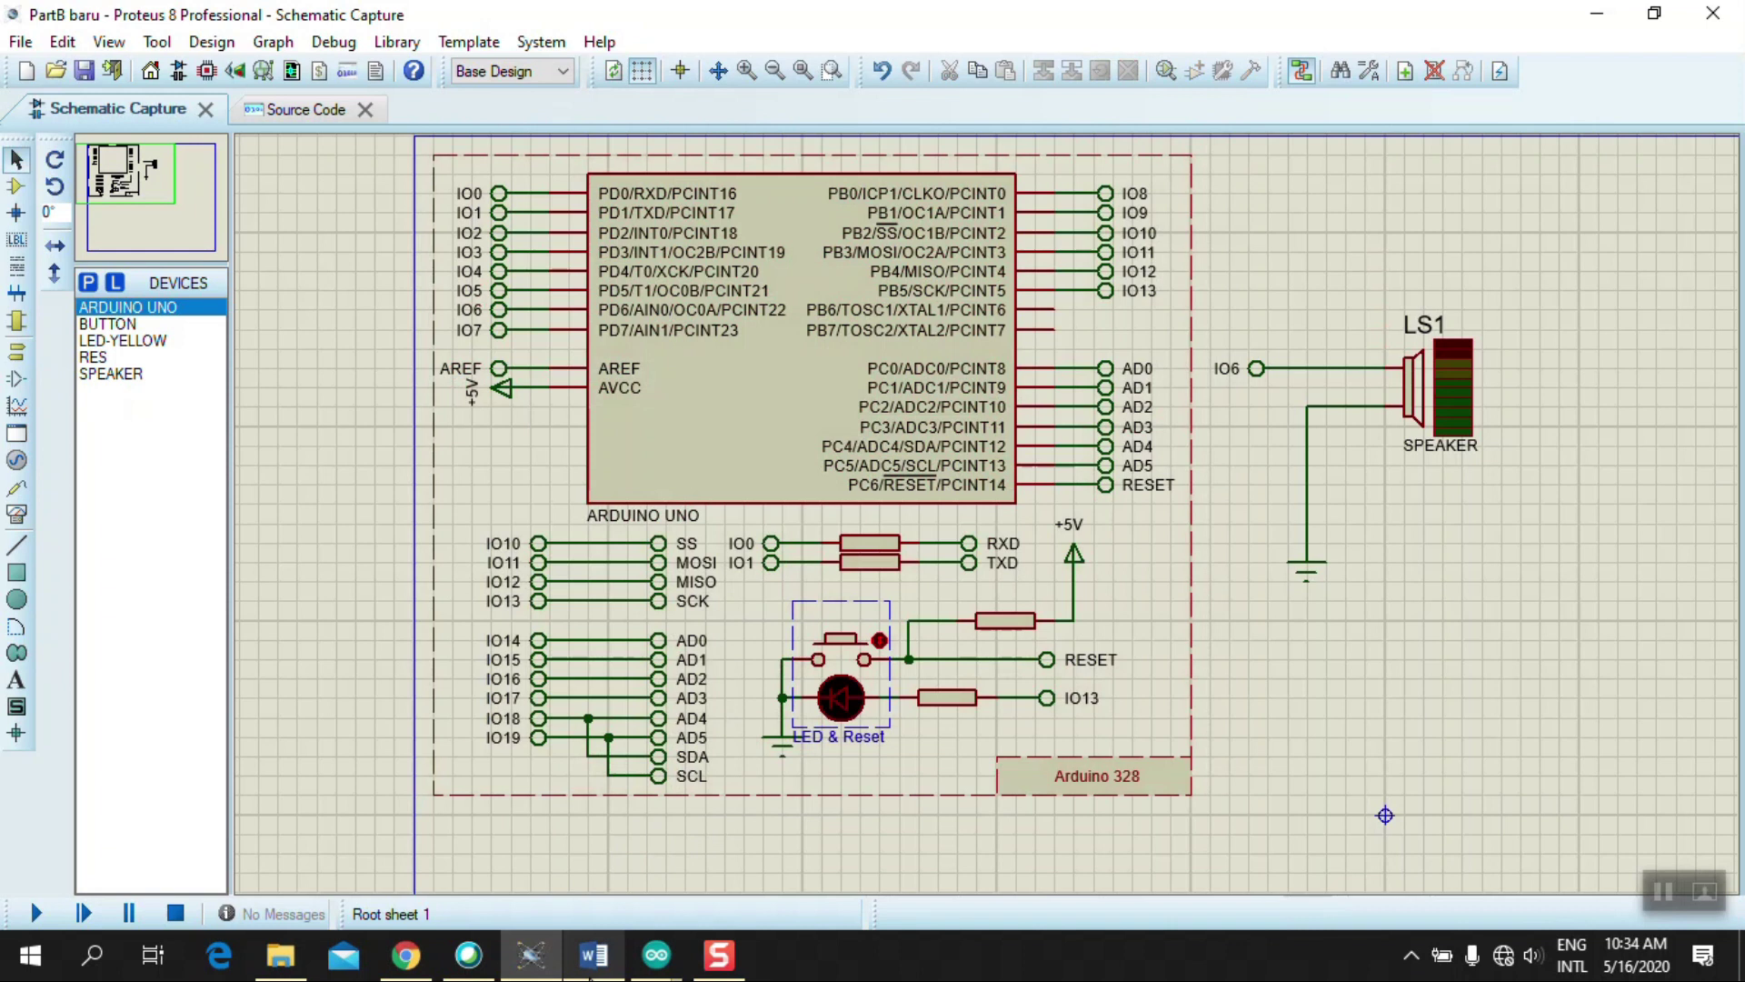
Step: Check the final Part B instruction in the Word lab sheet, then run the simulation of the speaker circuit in Proteus
click(588, 973)
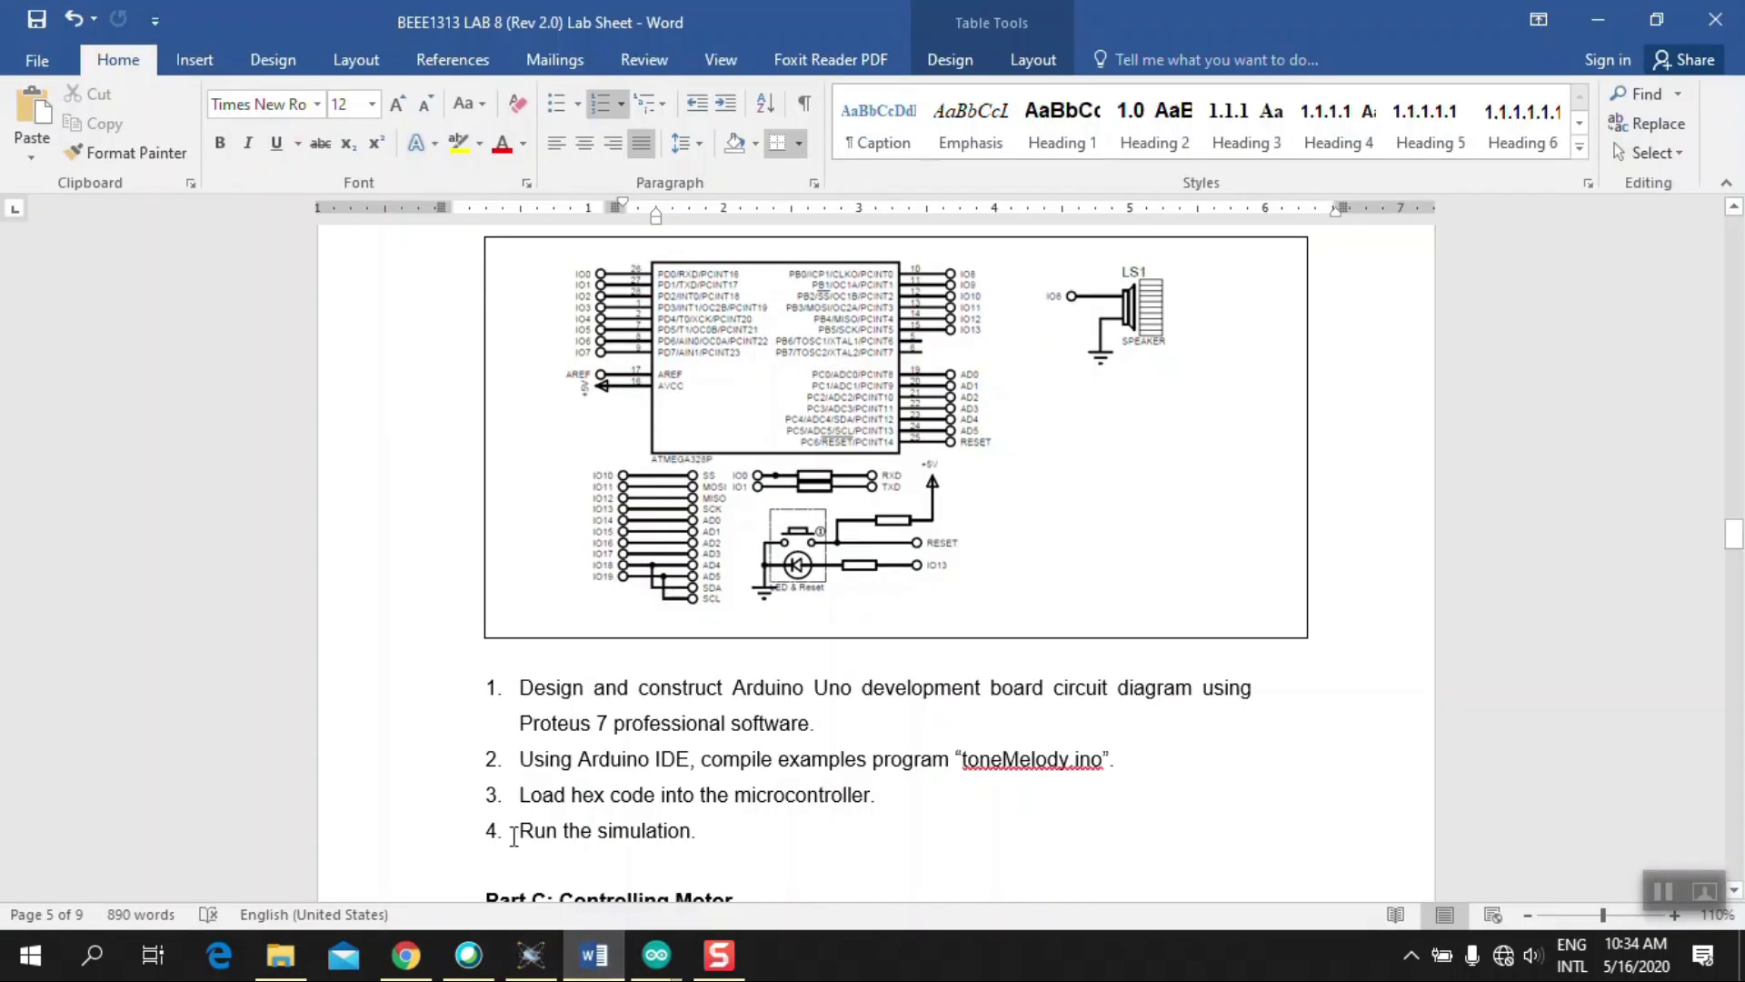
scroll(514, 835, down, 1)
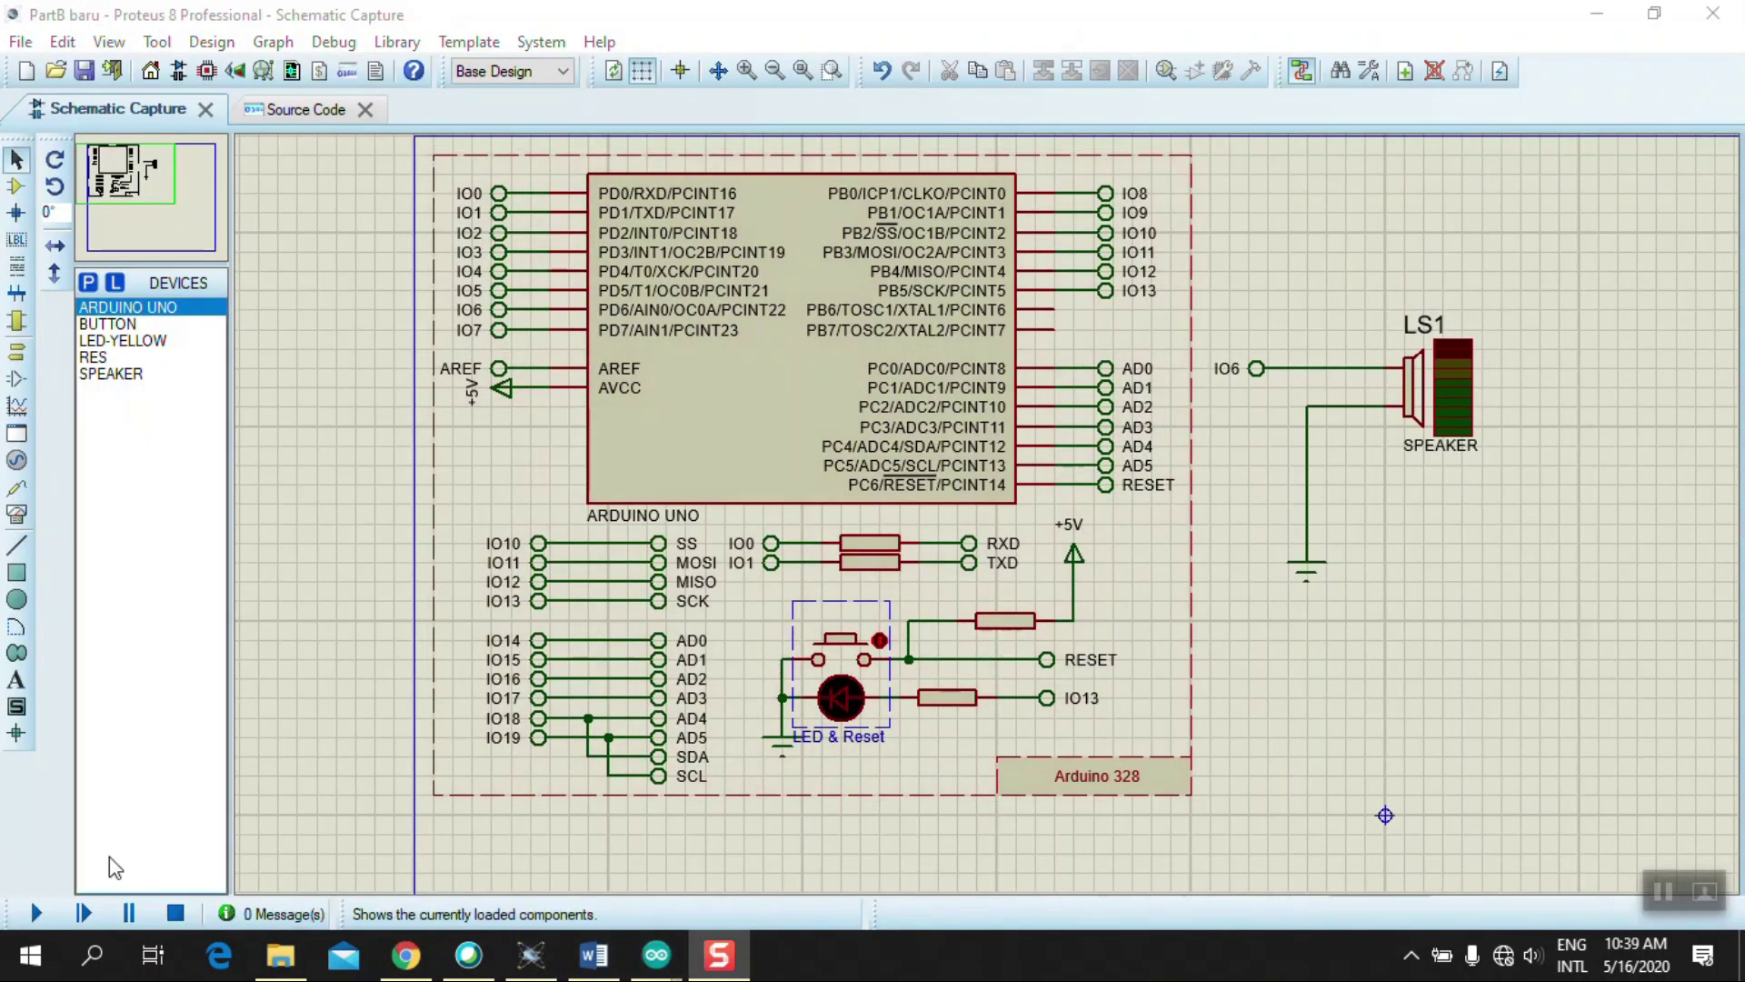
click(36, 913)
click(34, 913)
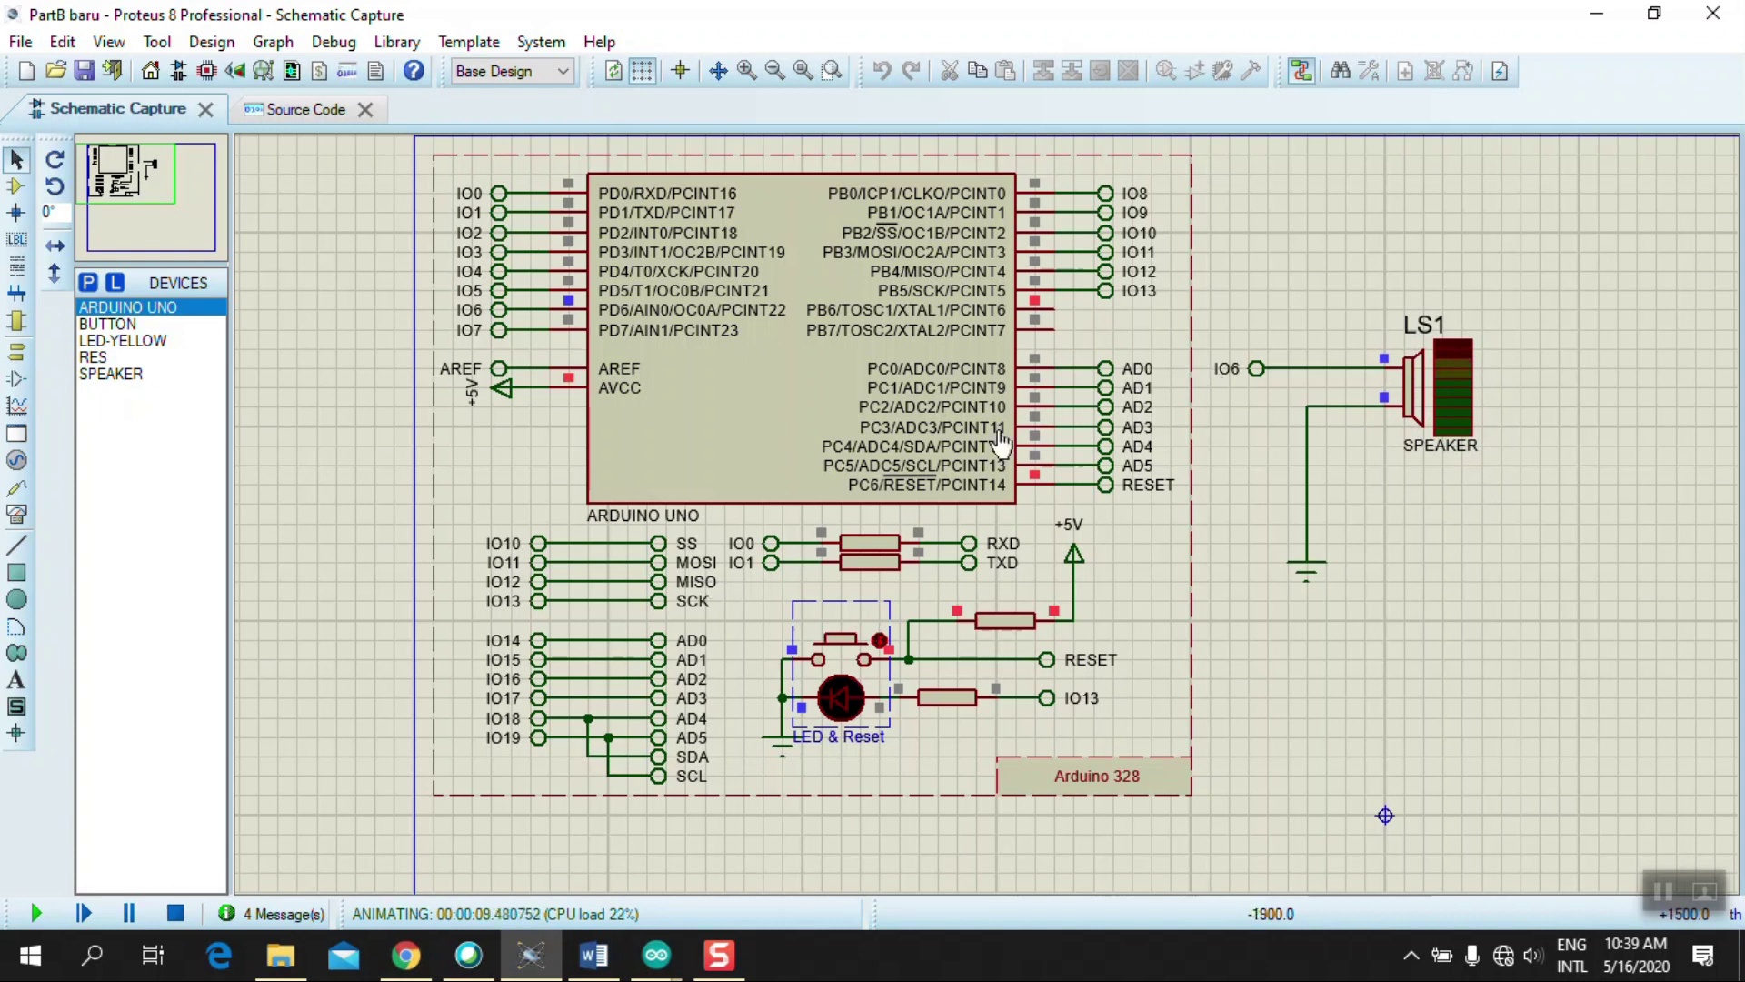
Step: Switch to the Word lab sheet and view the Part C: Controlling Motor circuit and its first instructions
click(594, 954)
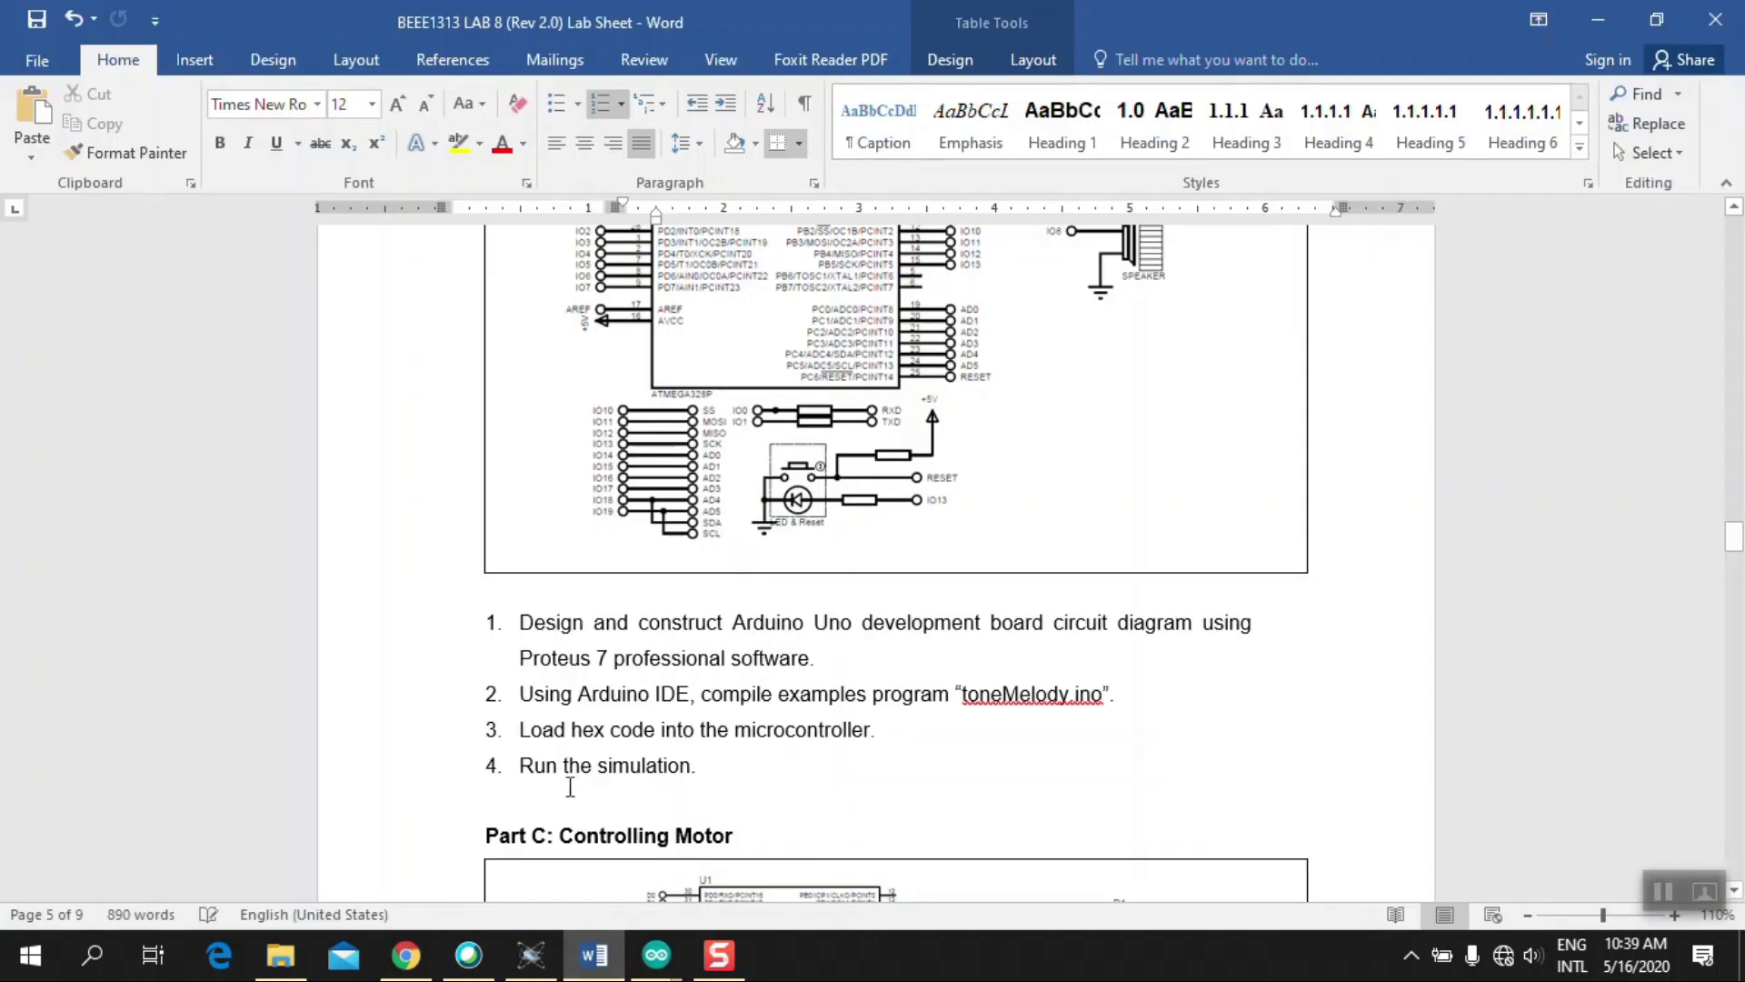
scroll(636, 793, down, 5)
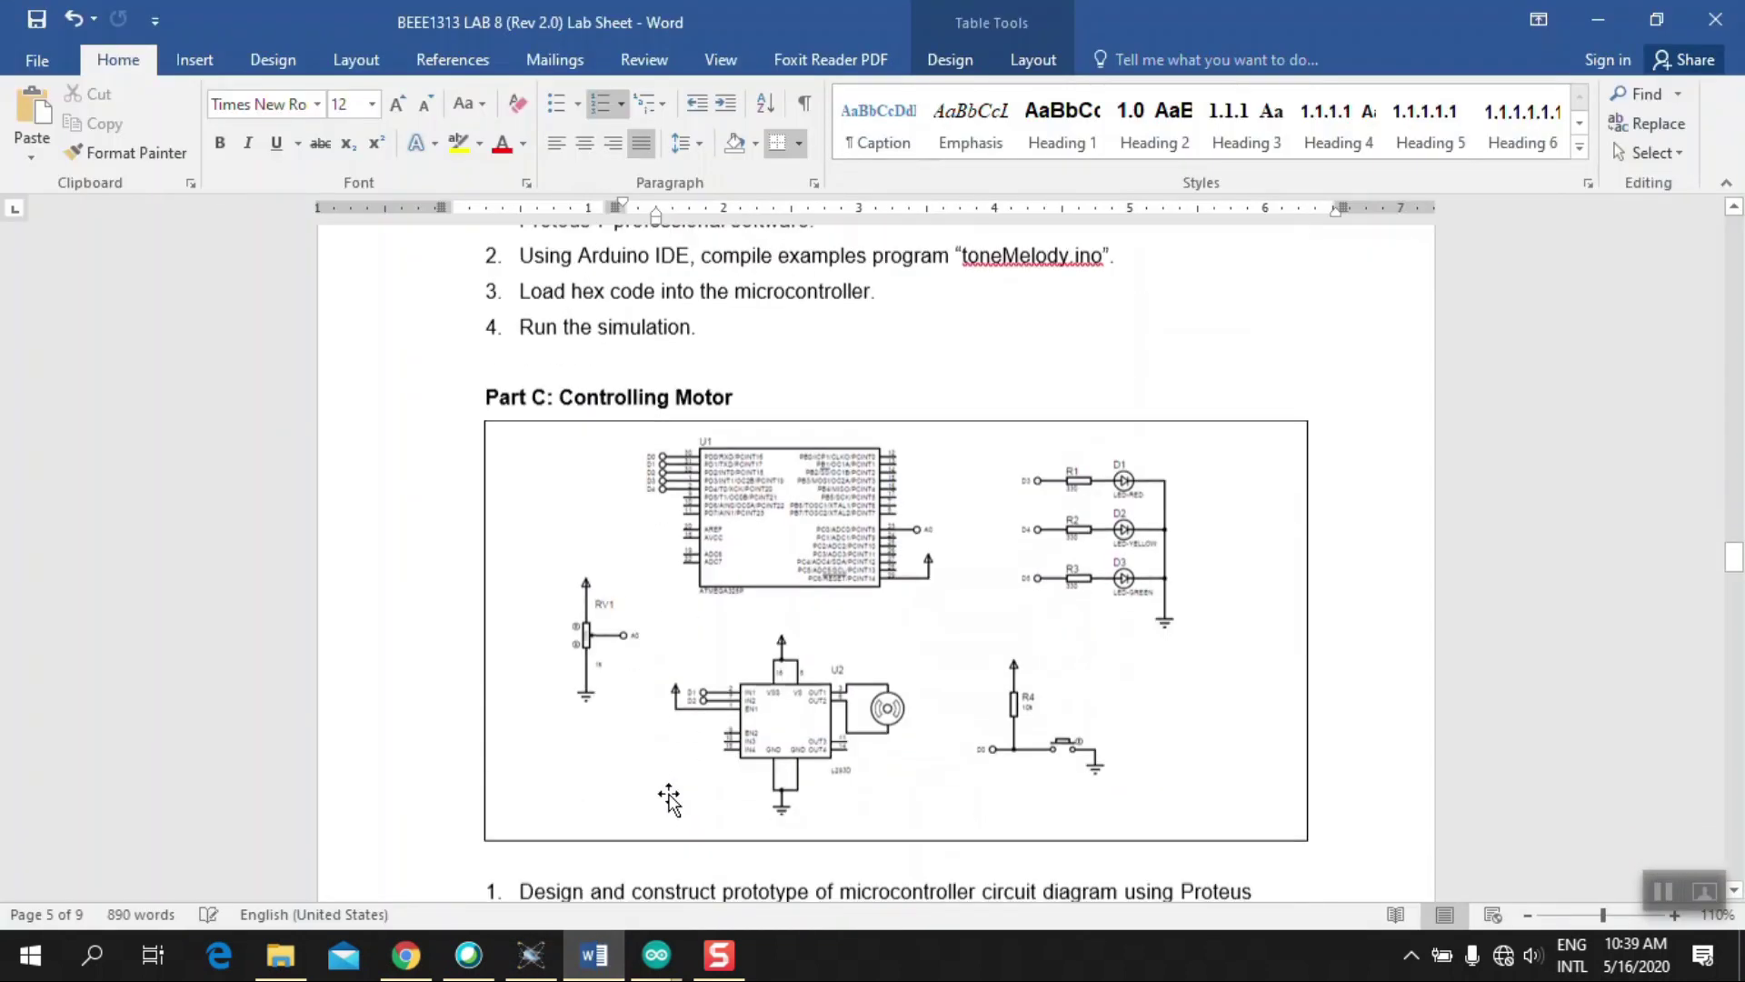
scroll(669, 798, down, 2)
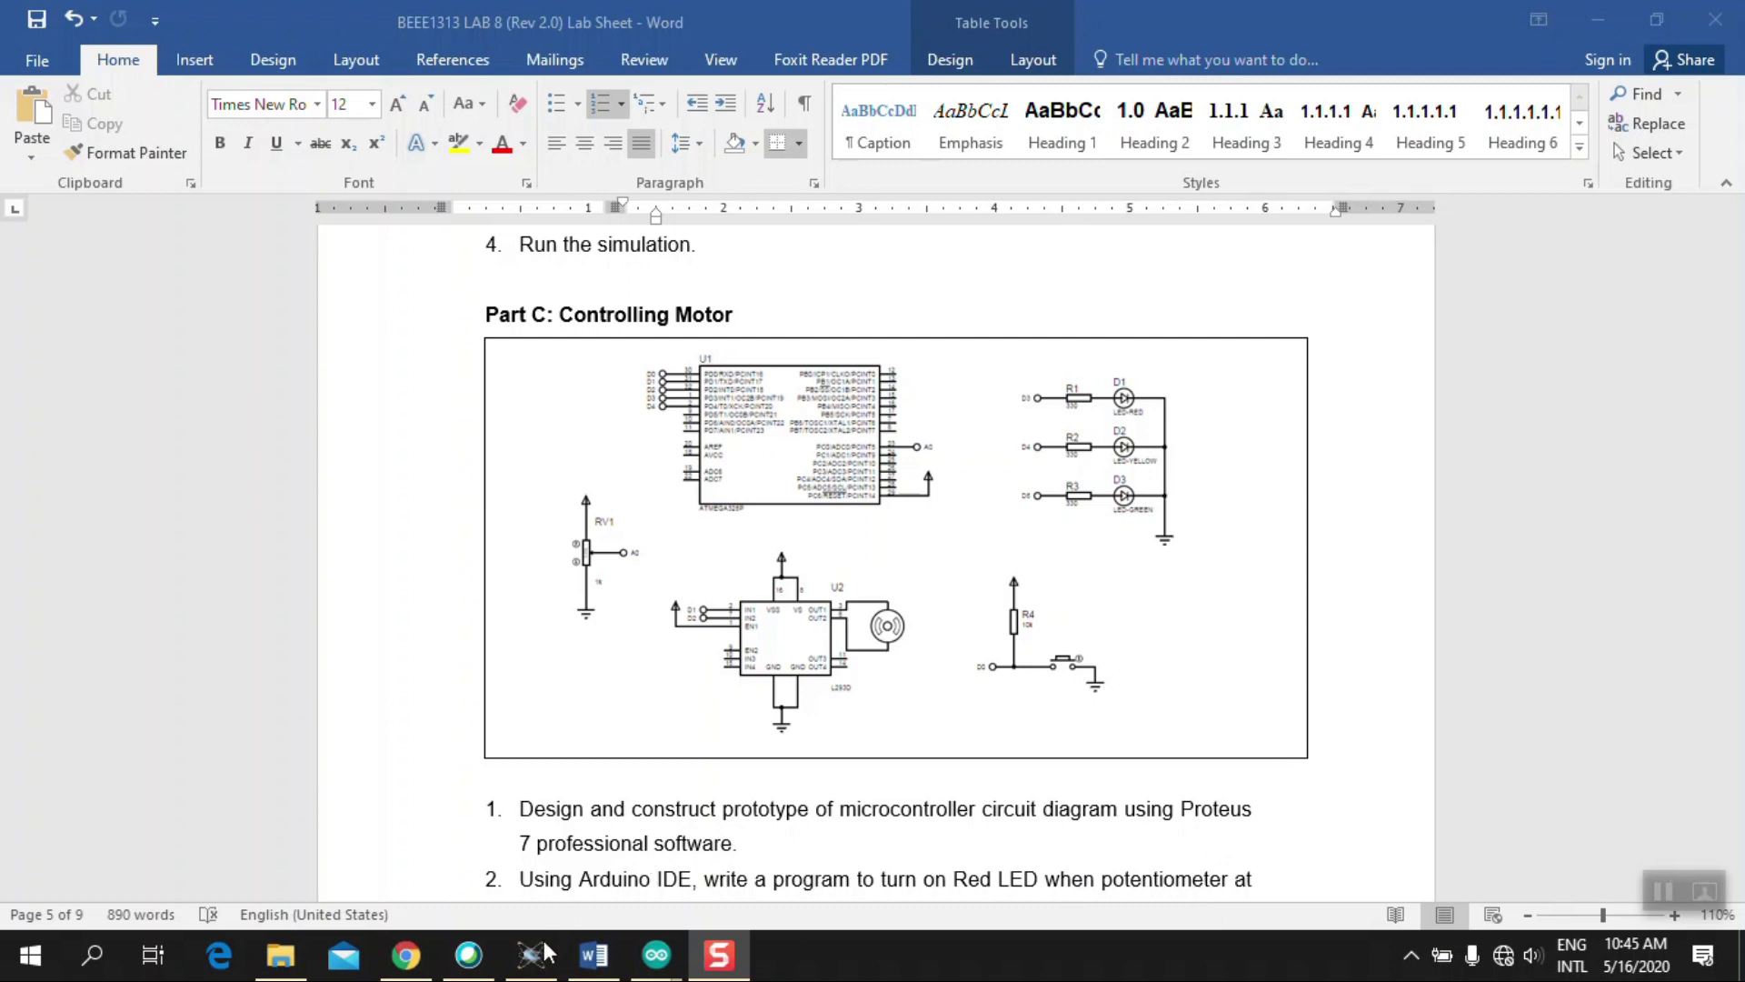
Step: View the Part C schematic in Proteus, then return to the Word lab sheet and read Part C instructions 1 to 3
mouse_move(536, 959)
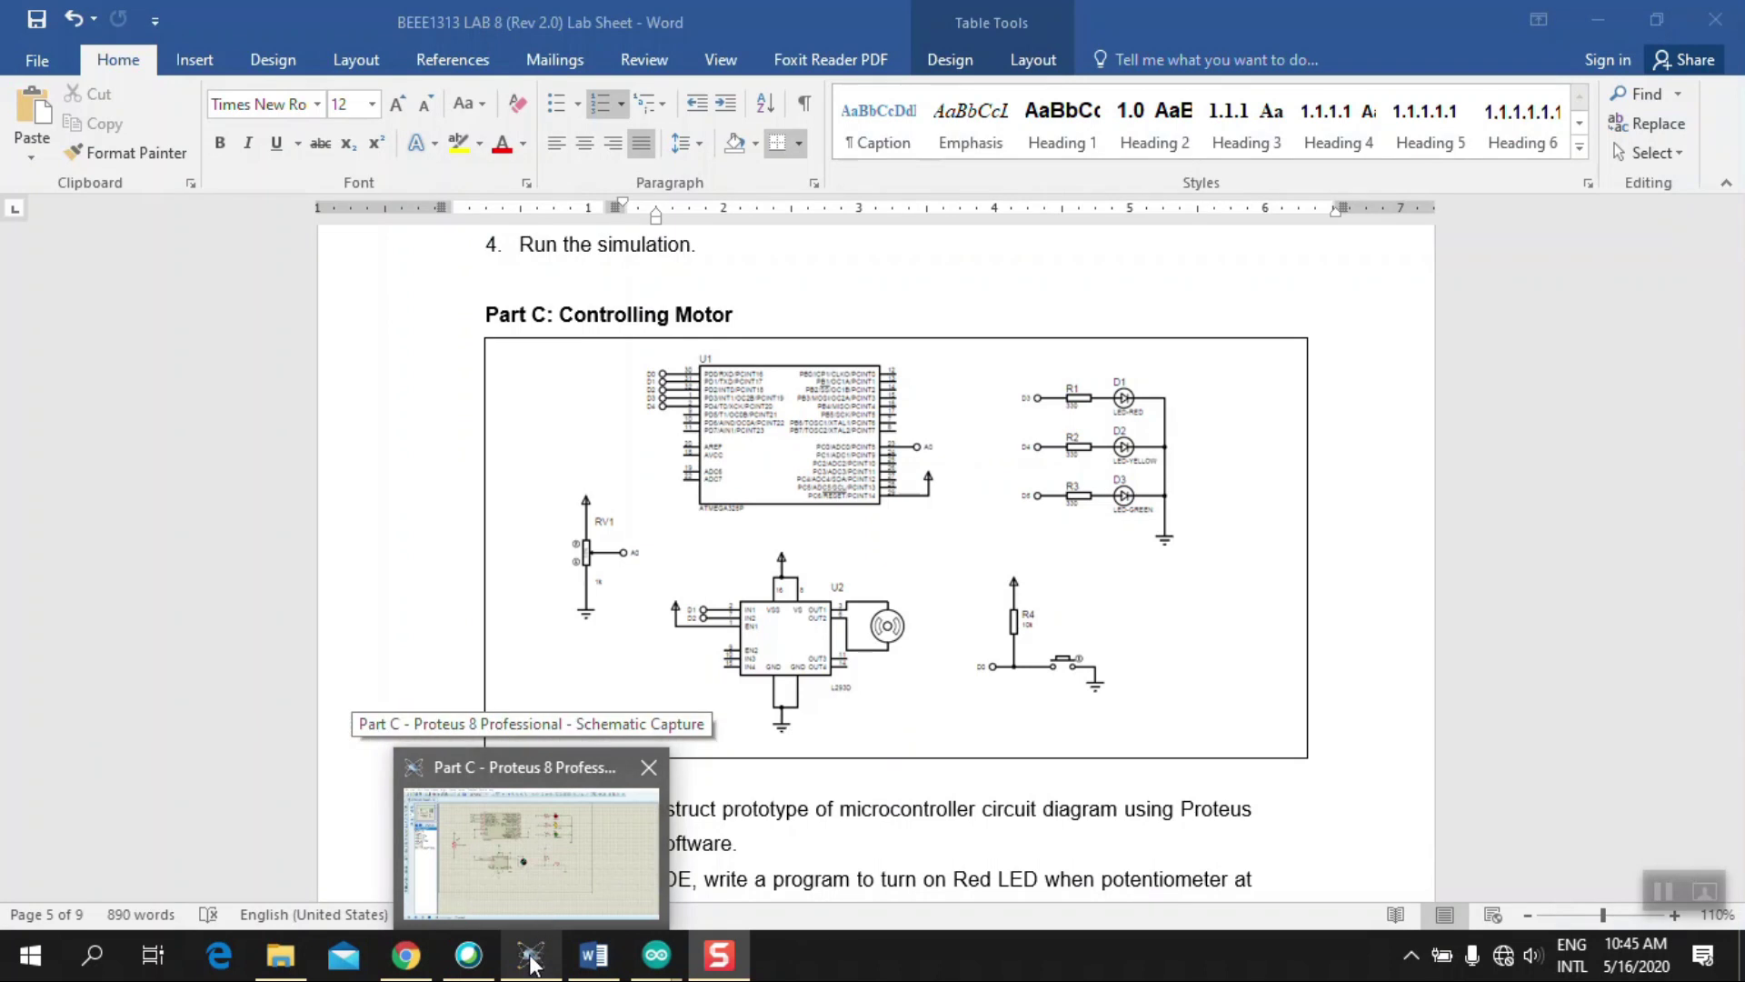
click(531, 960)
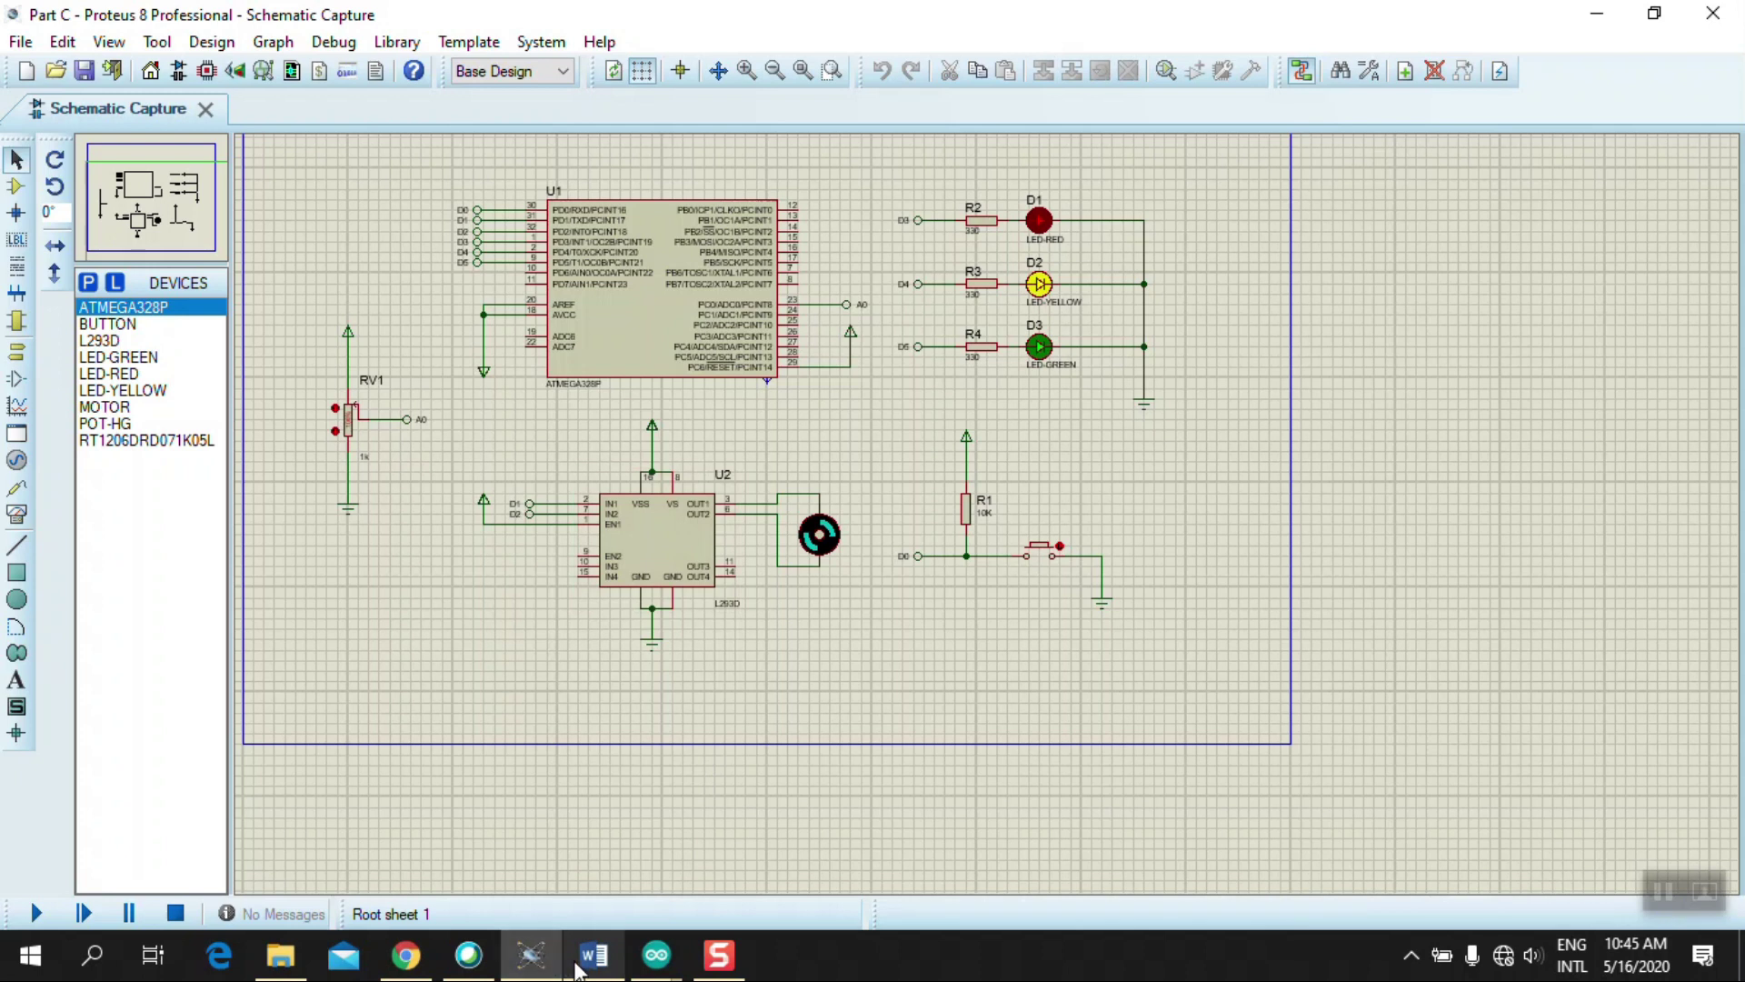
click(587, 971)
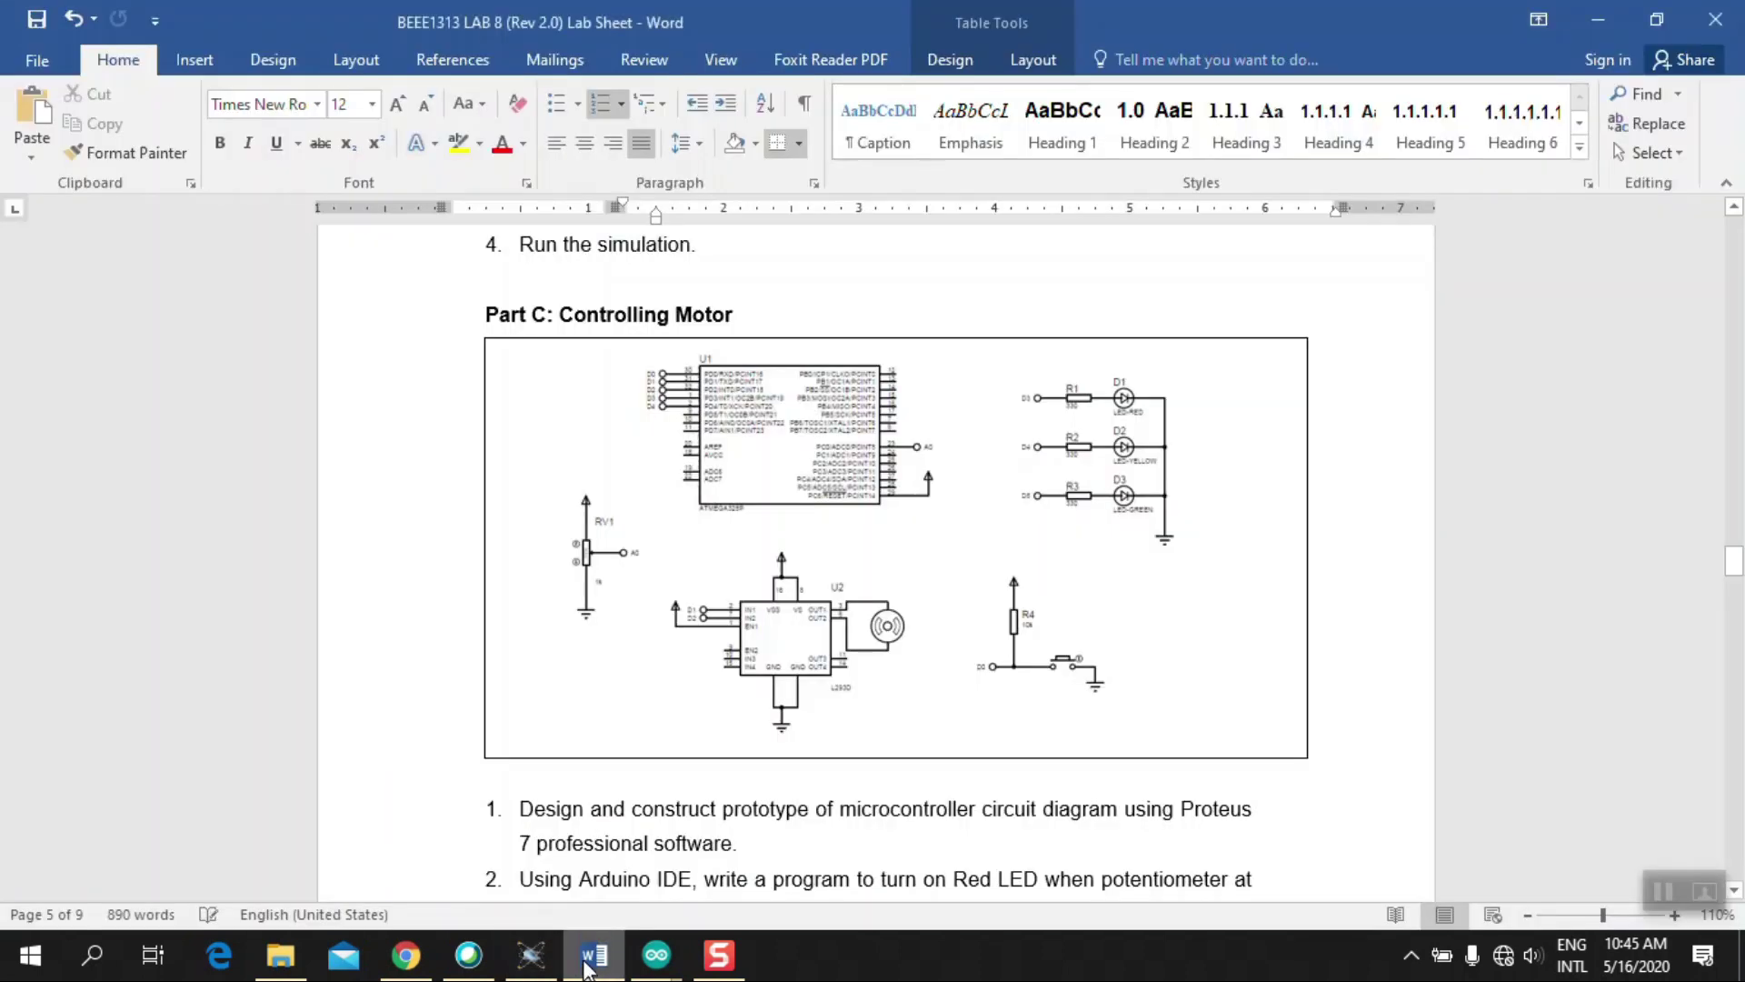
scroll(583, 764, down, 3)
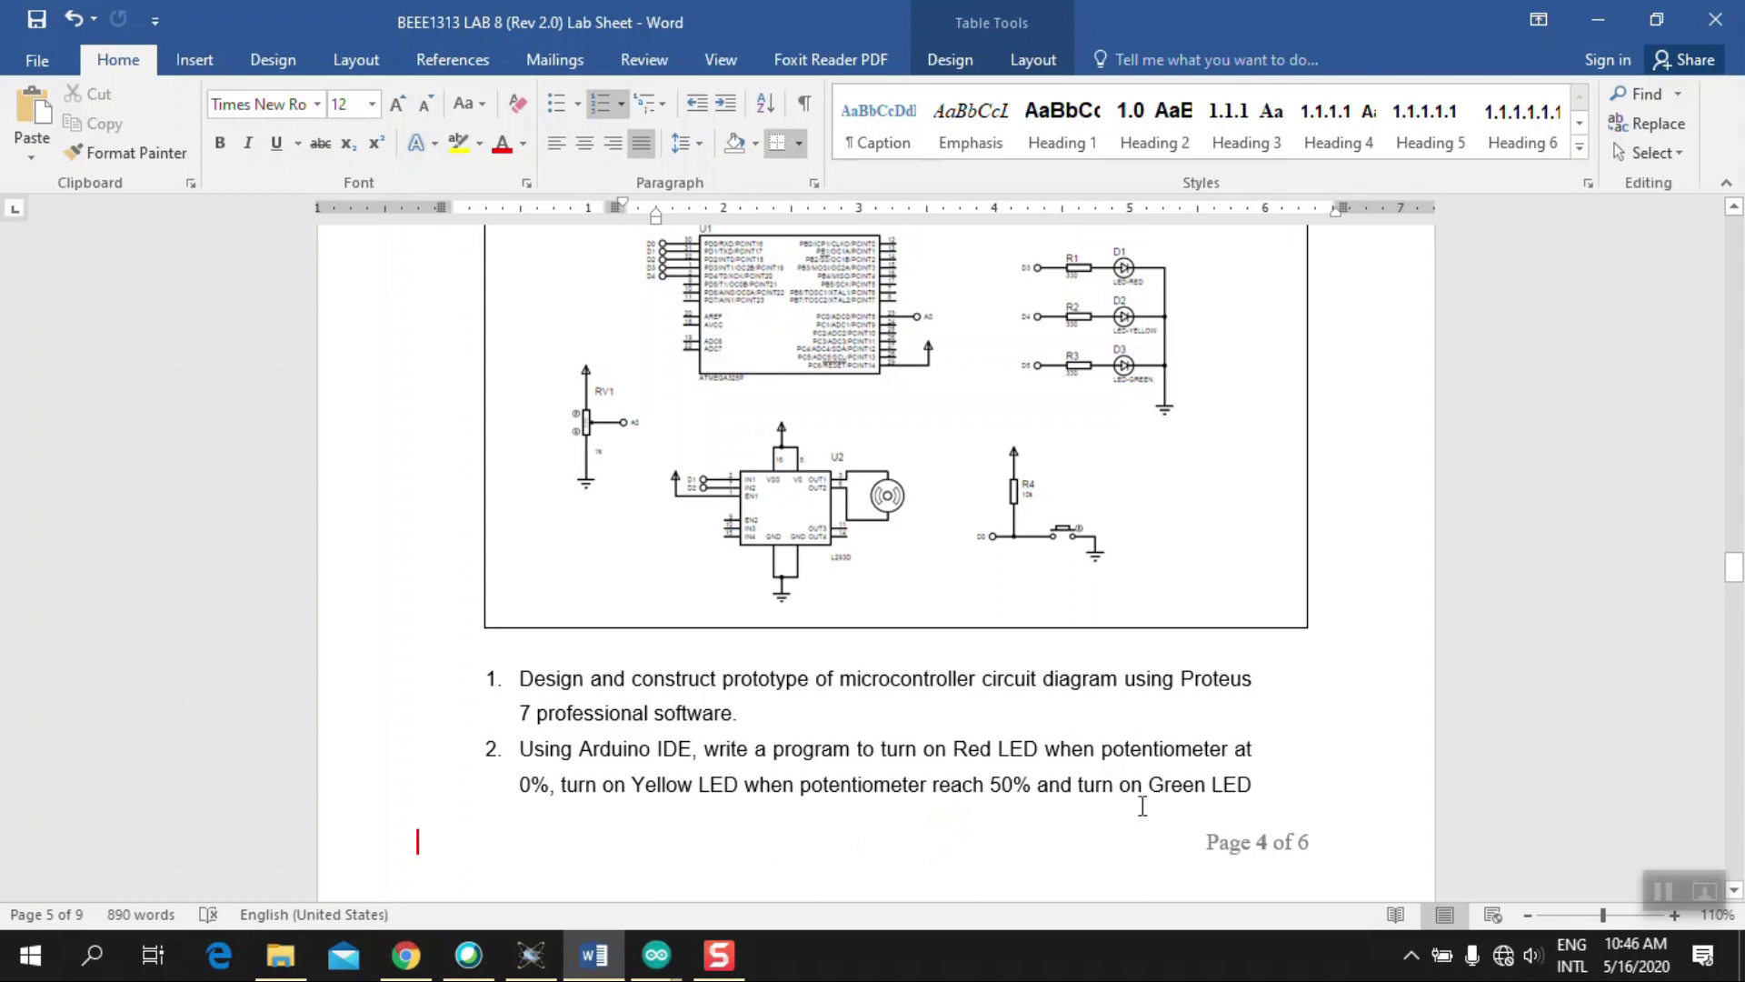
scroll(1164, 782, down, 1)
scroll(1164, 769, down, 6)
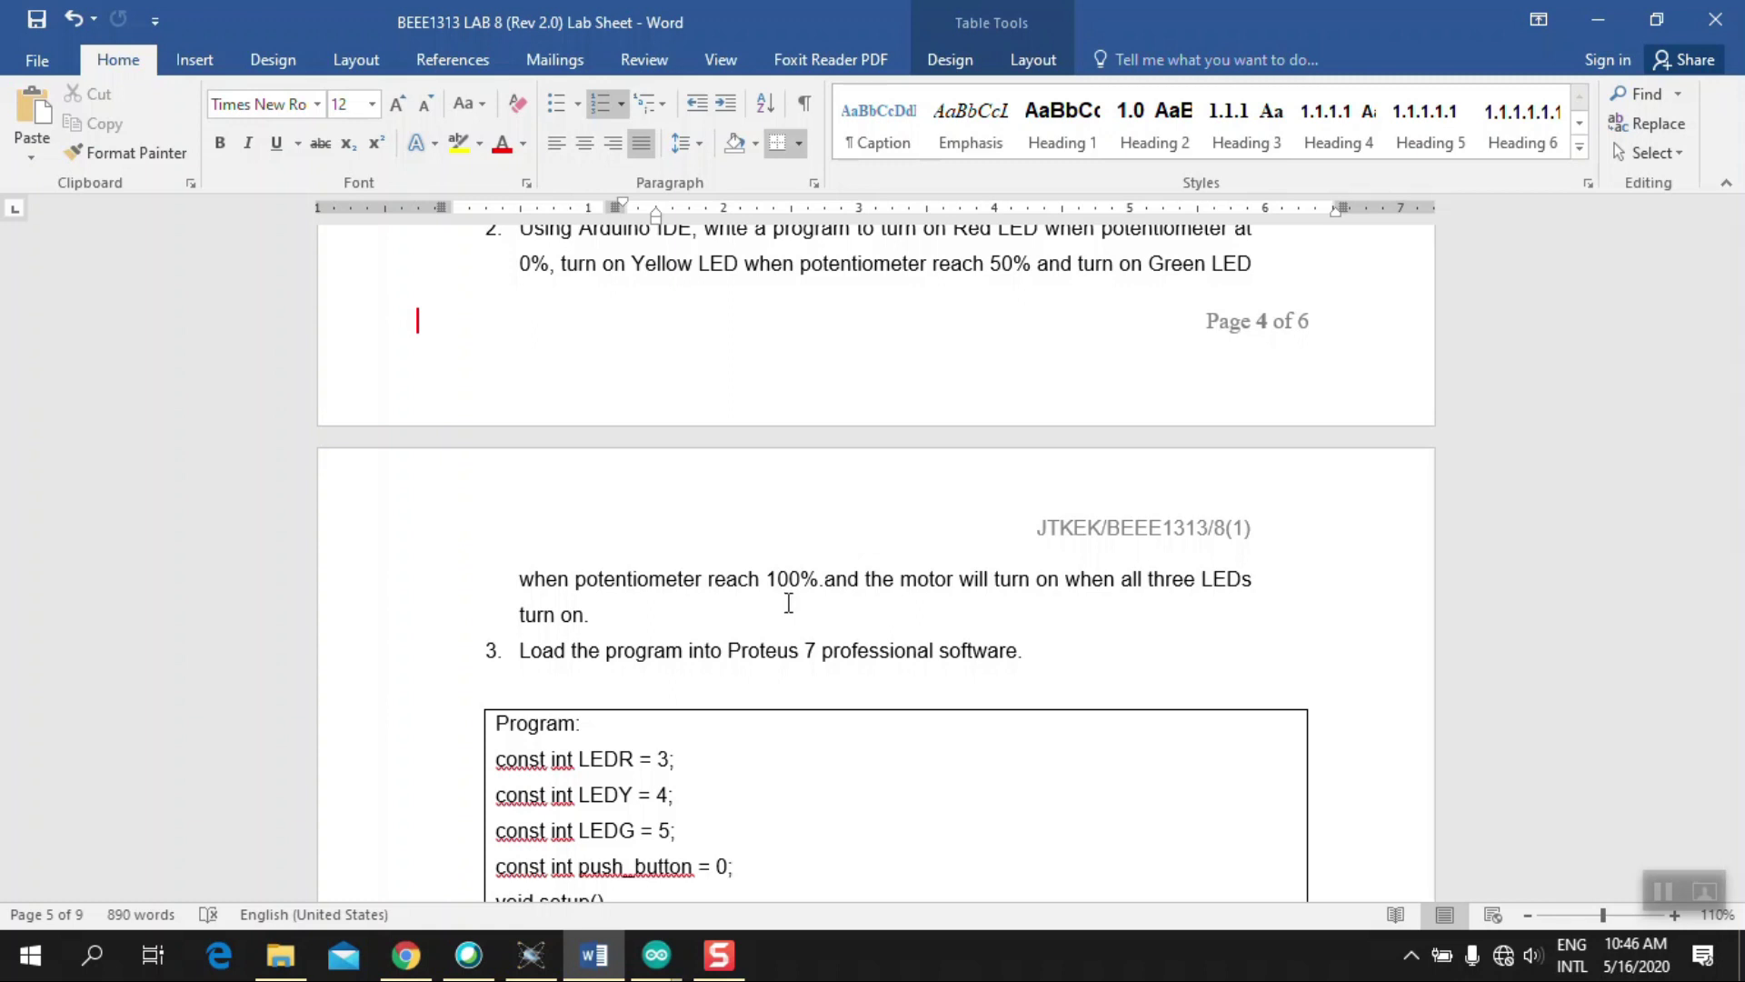
click(1666, 889)
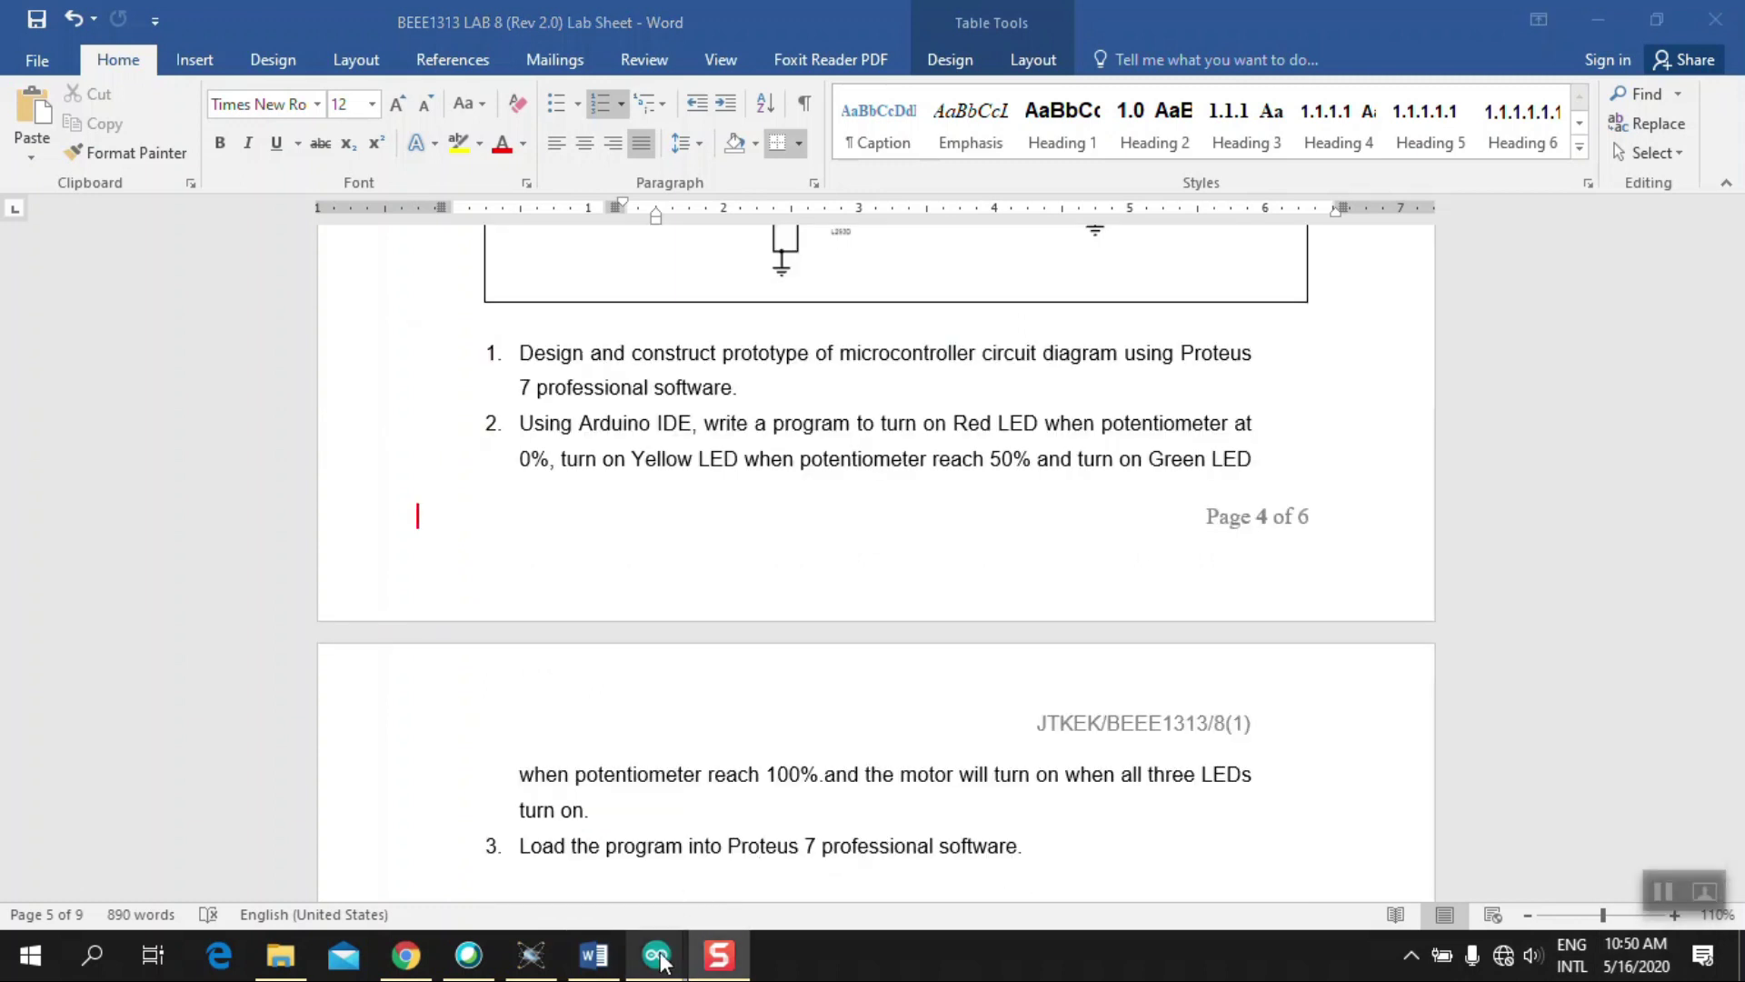
Step: Switch to the Arduino IDE and review the sketch_may14a code, covering pin setup and the potentiometer conditions for the LEDs and motor
mouse_move(661, 962)
click(805, 839)
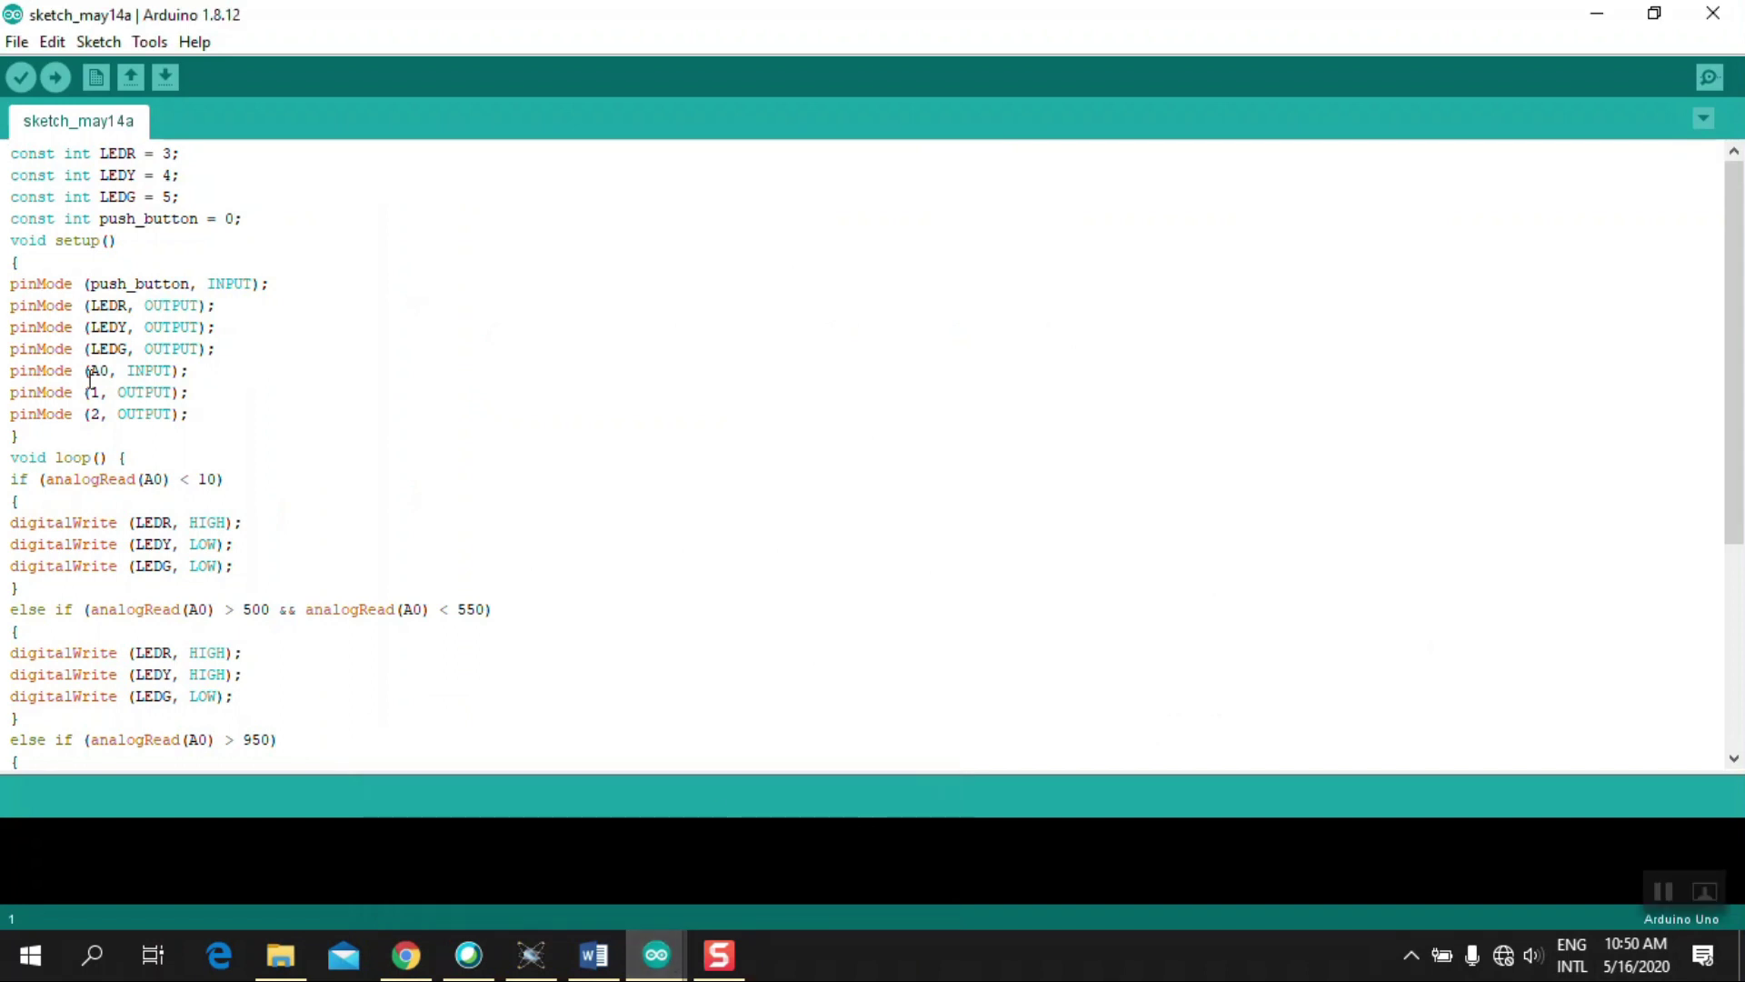
scroll(60, 431, down, 1)
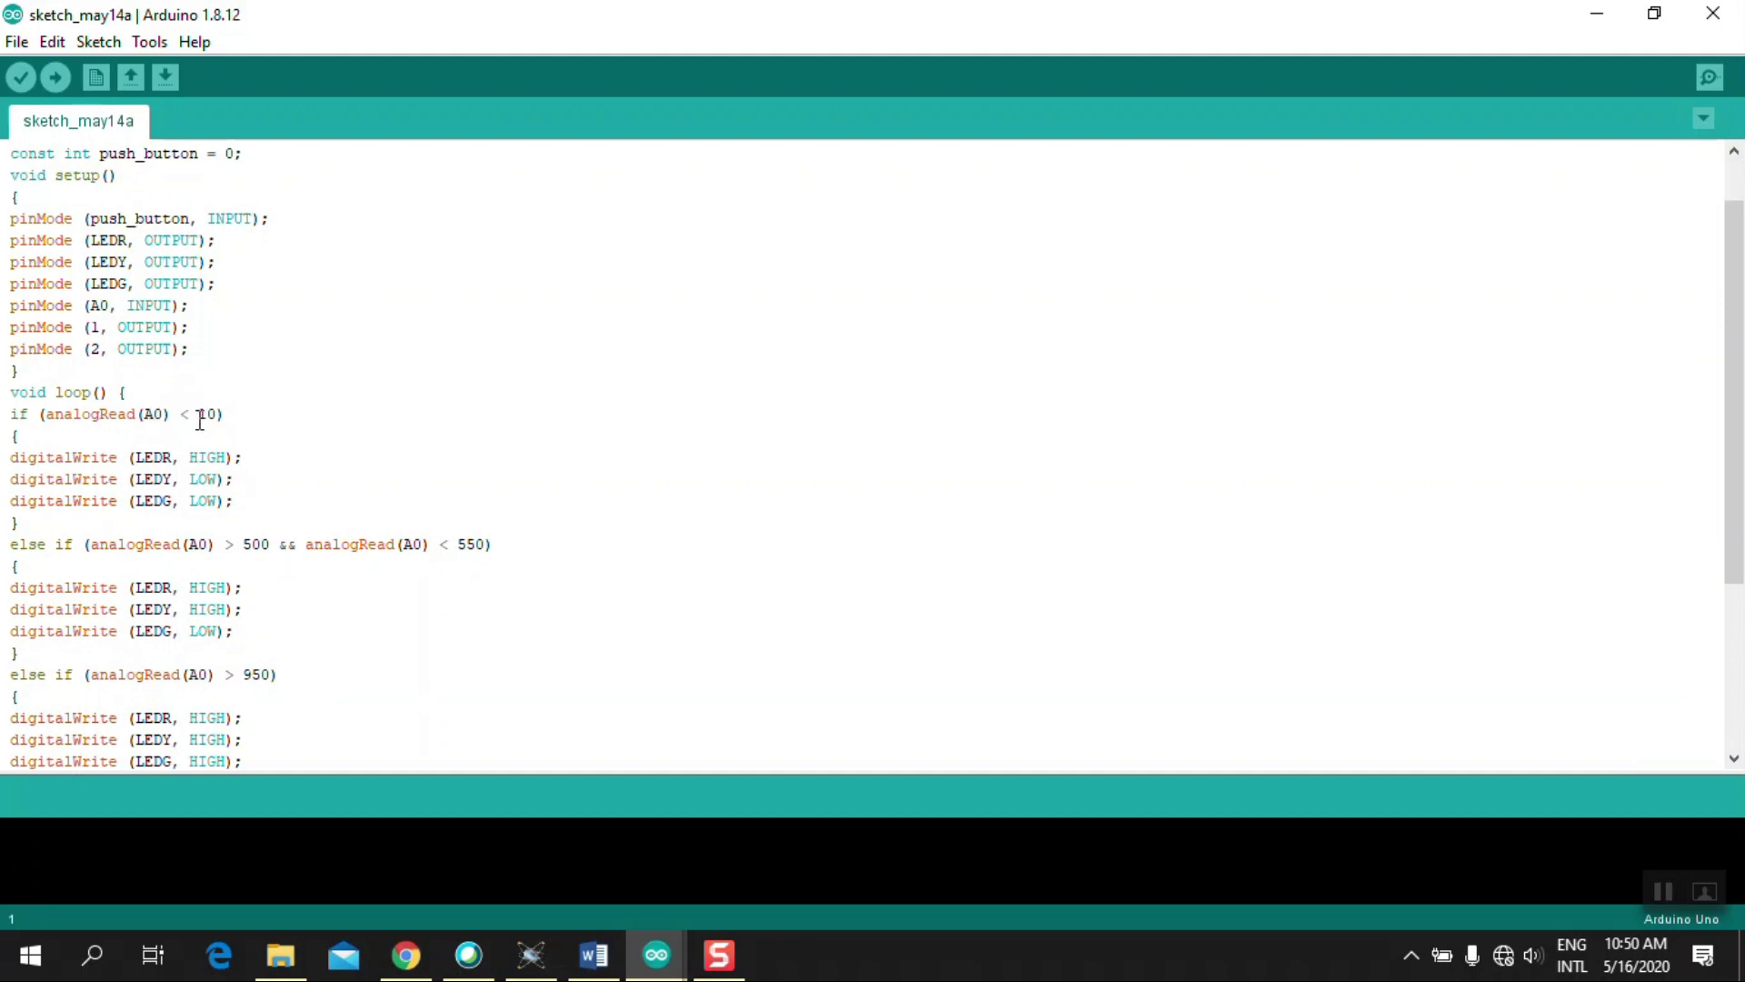
scroll(200, 424, down, 1)
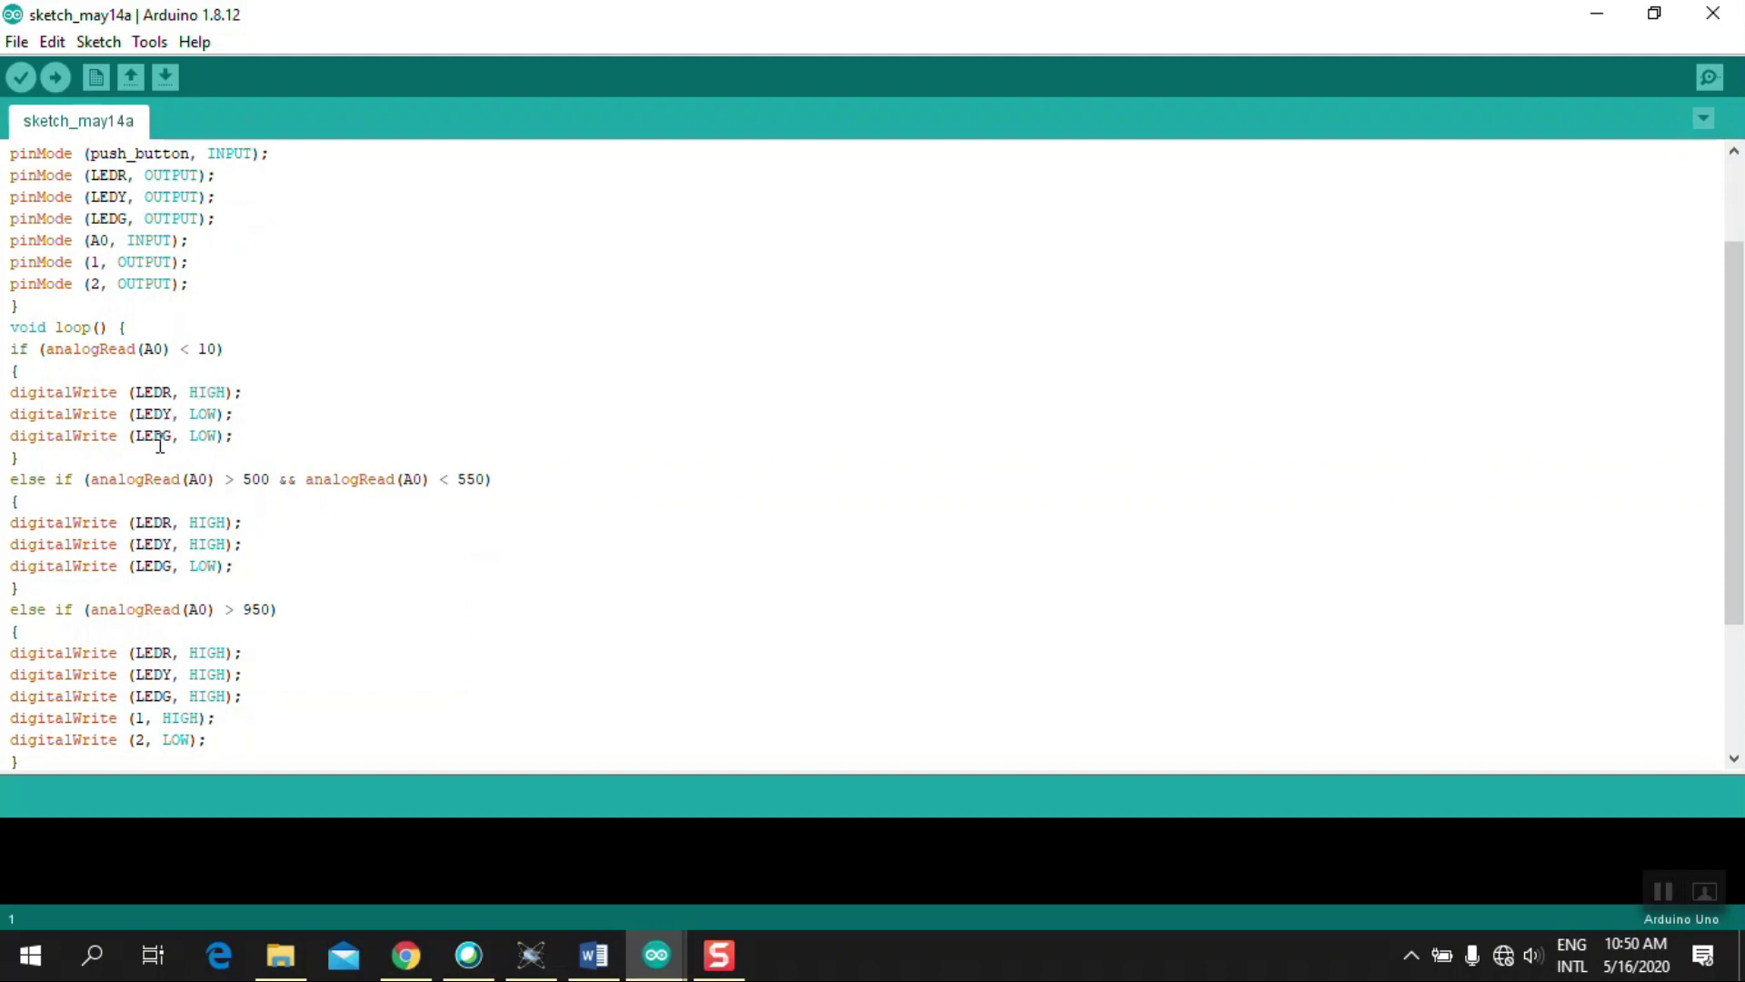
scroll(216, 452, down, 1)
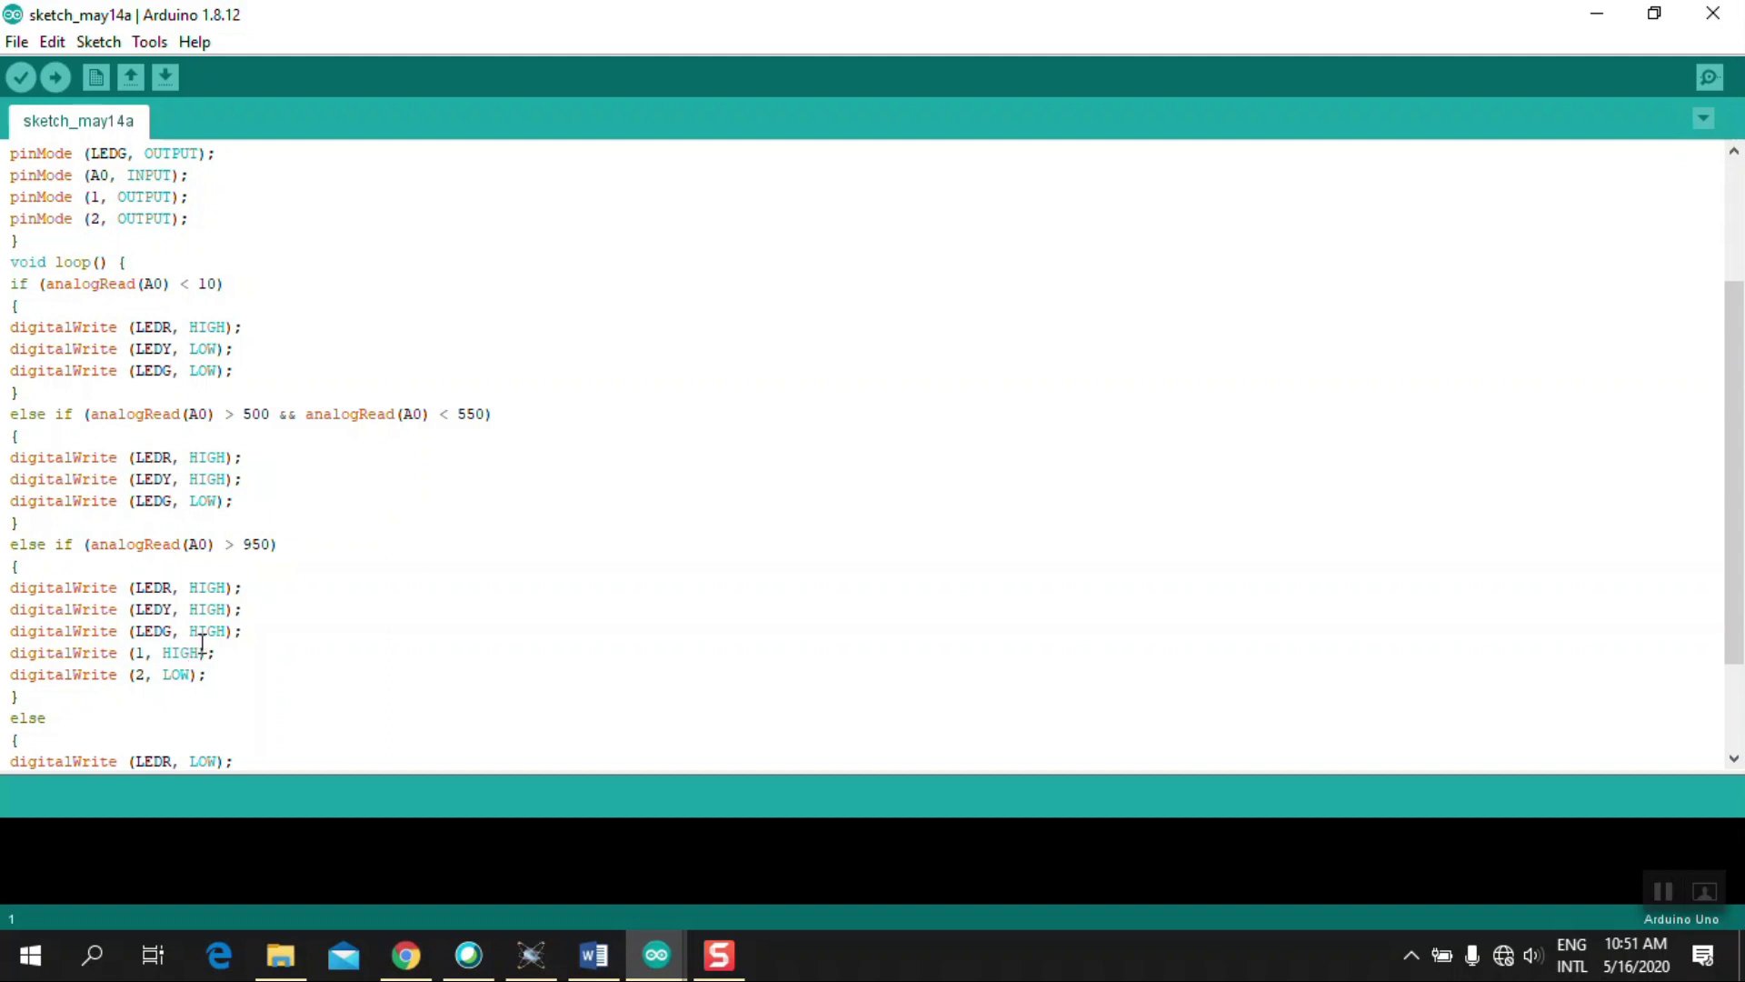
Step: Compile and try to upload the sketch, enlarge the output area and copy the quoted sketch_may14a.ino.hex path from it
click(60, 74)
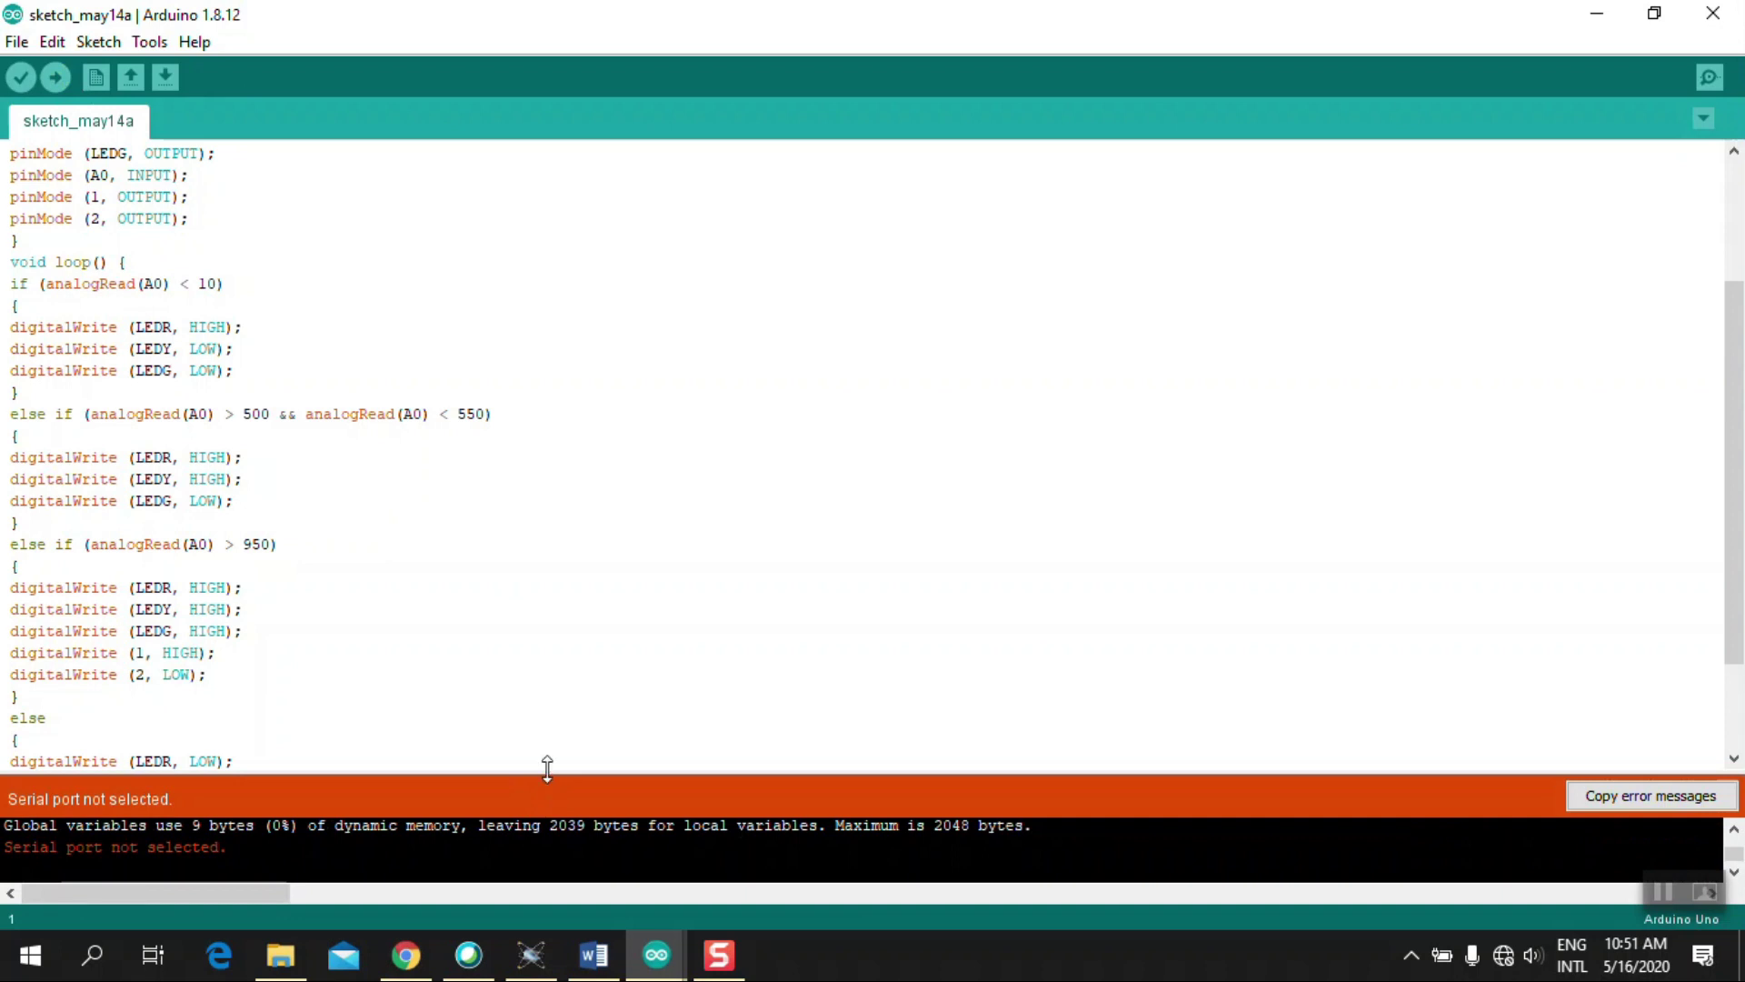
drag(547, 768, 584, 425)
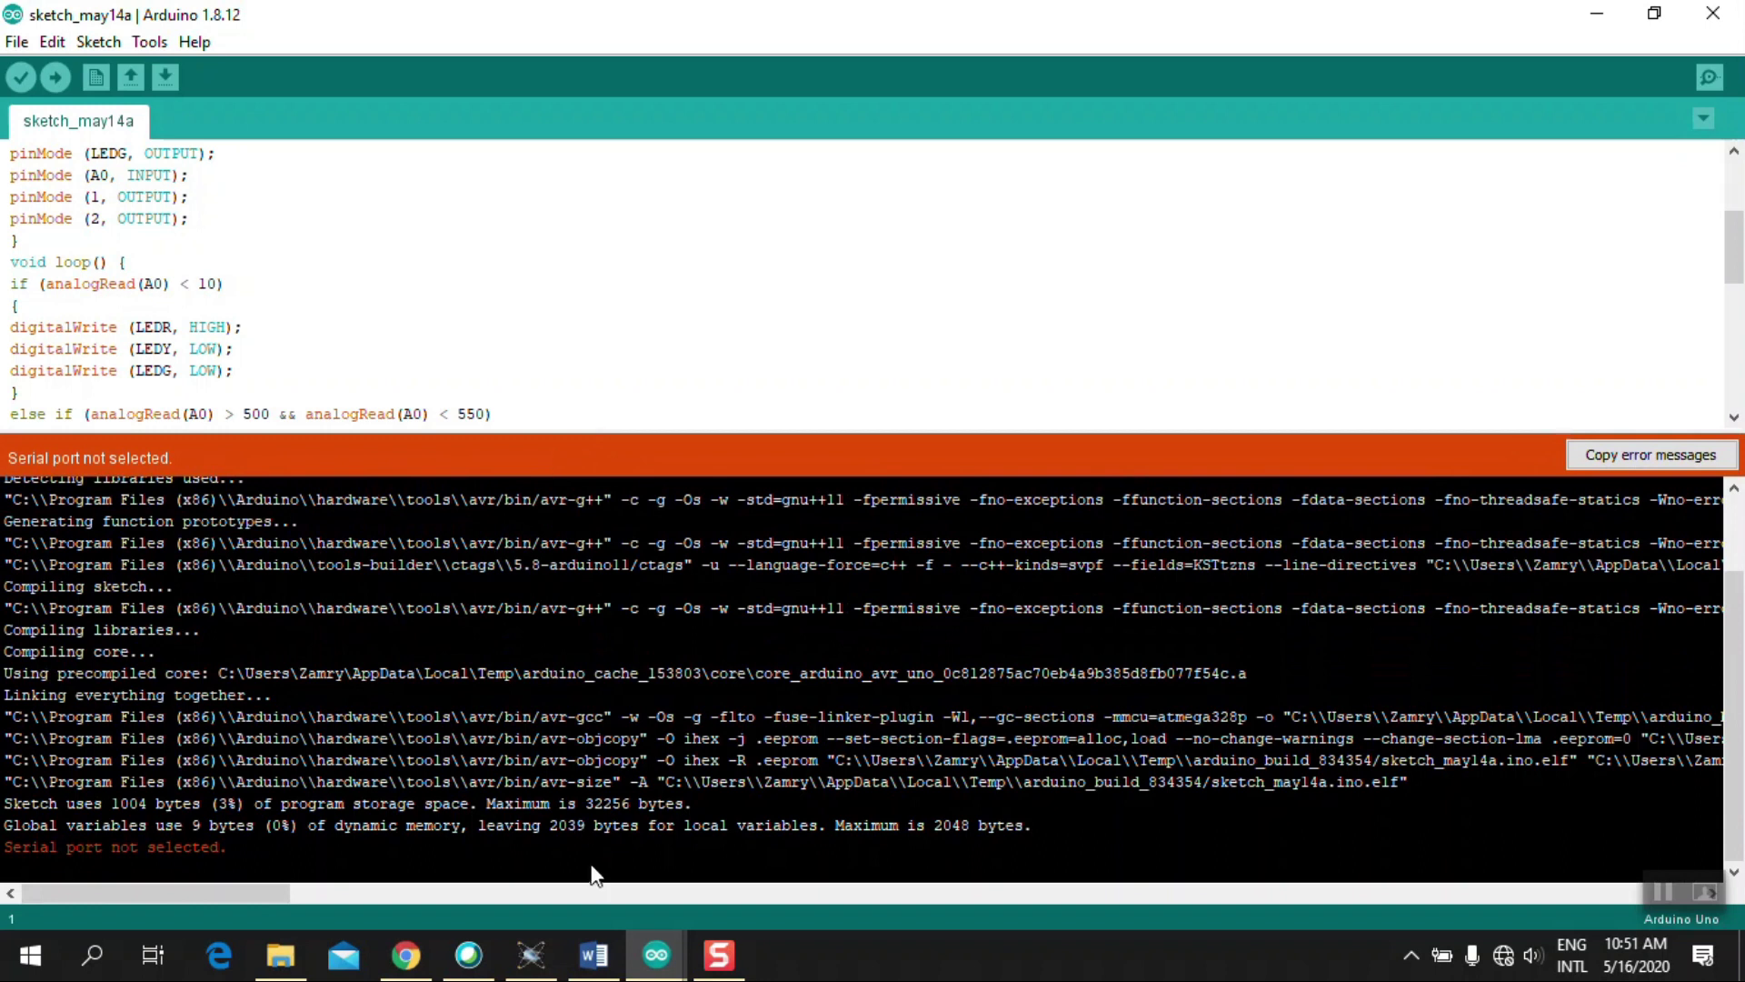
drag(248, 887, 395, 912)
drag(1438, 772, 1256, 765)
drag(1123, 766, 720, 769)
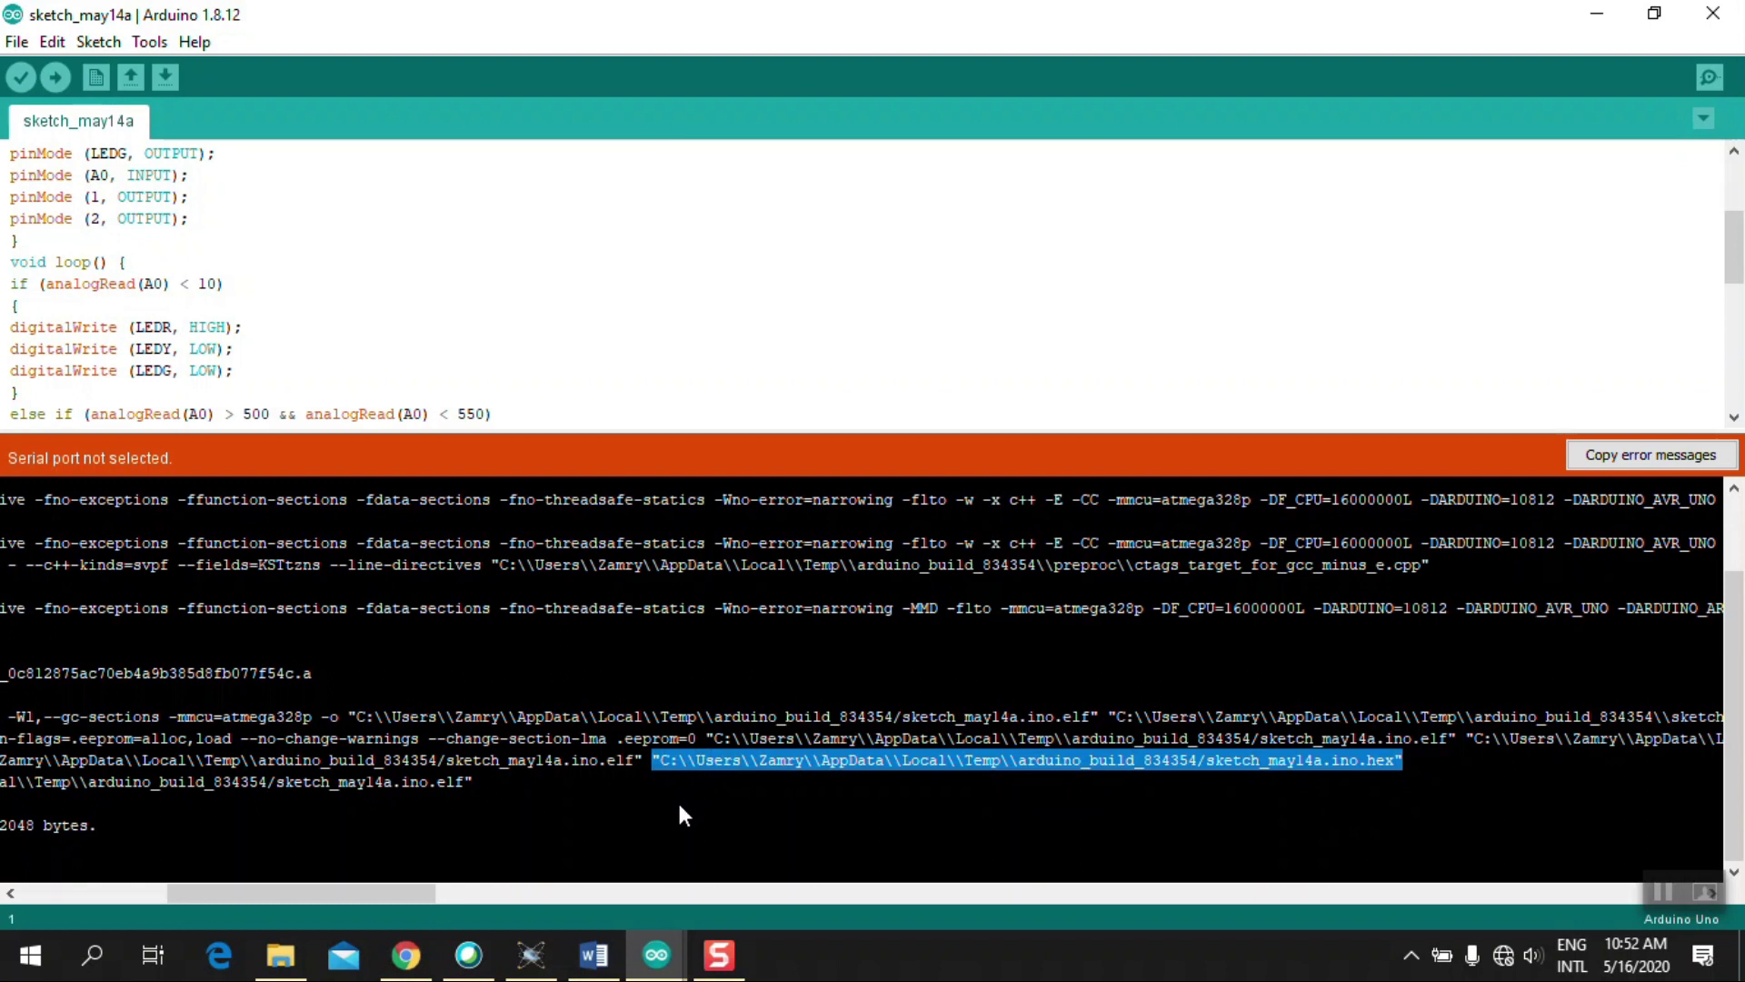
Step: Switch to Proteus and replace the ATMEGA328P component's program file with the copied sketch_may14a.ino.hex path
click(544, 953)
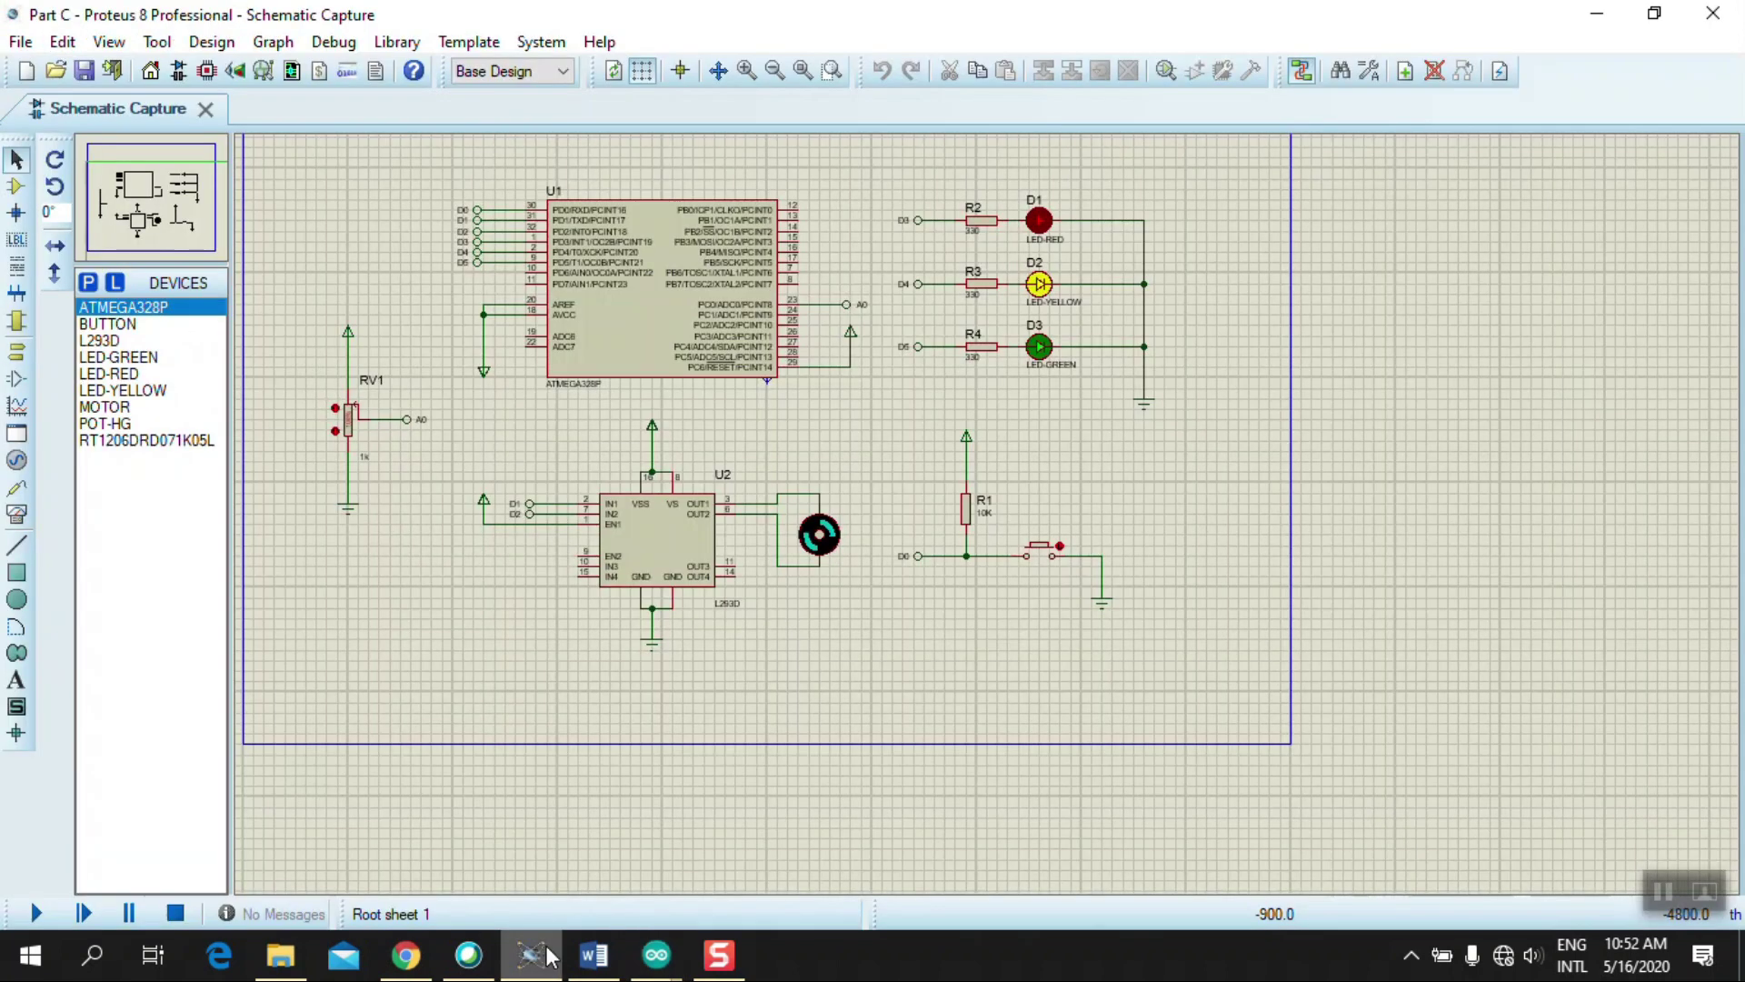
double_click(618, 308)
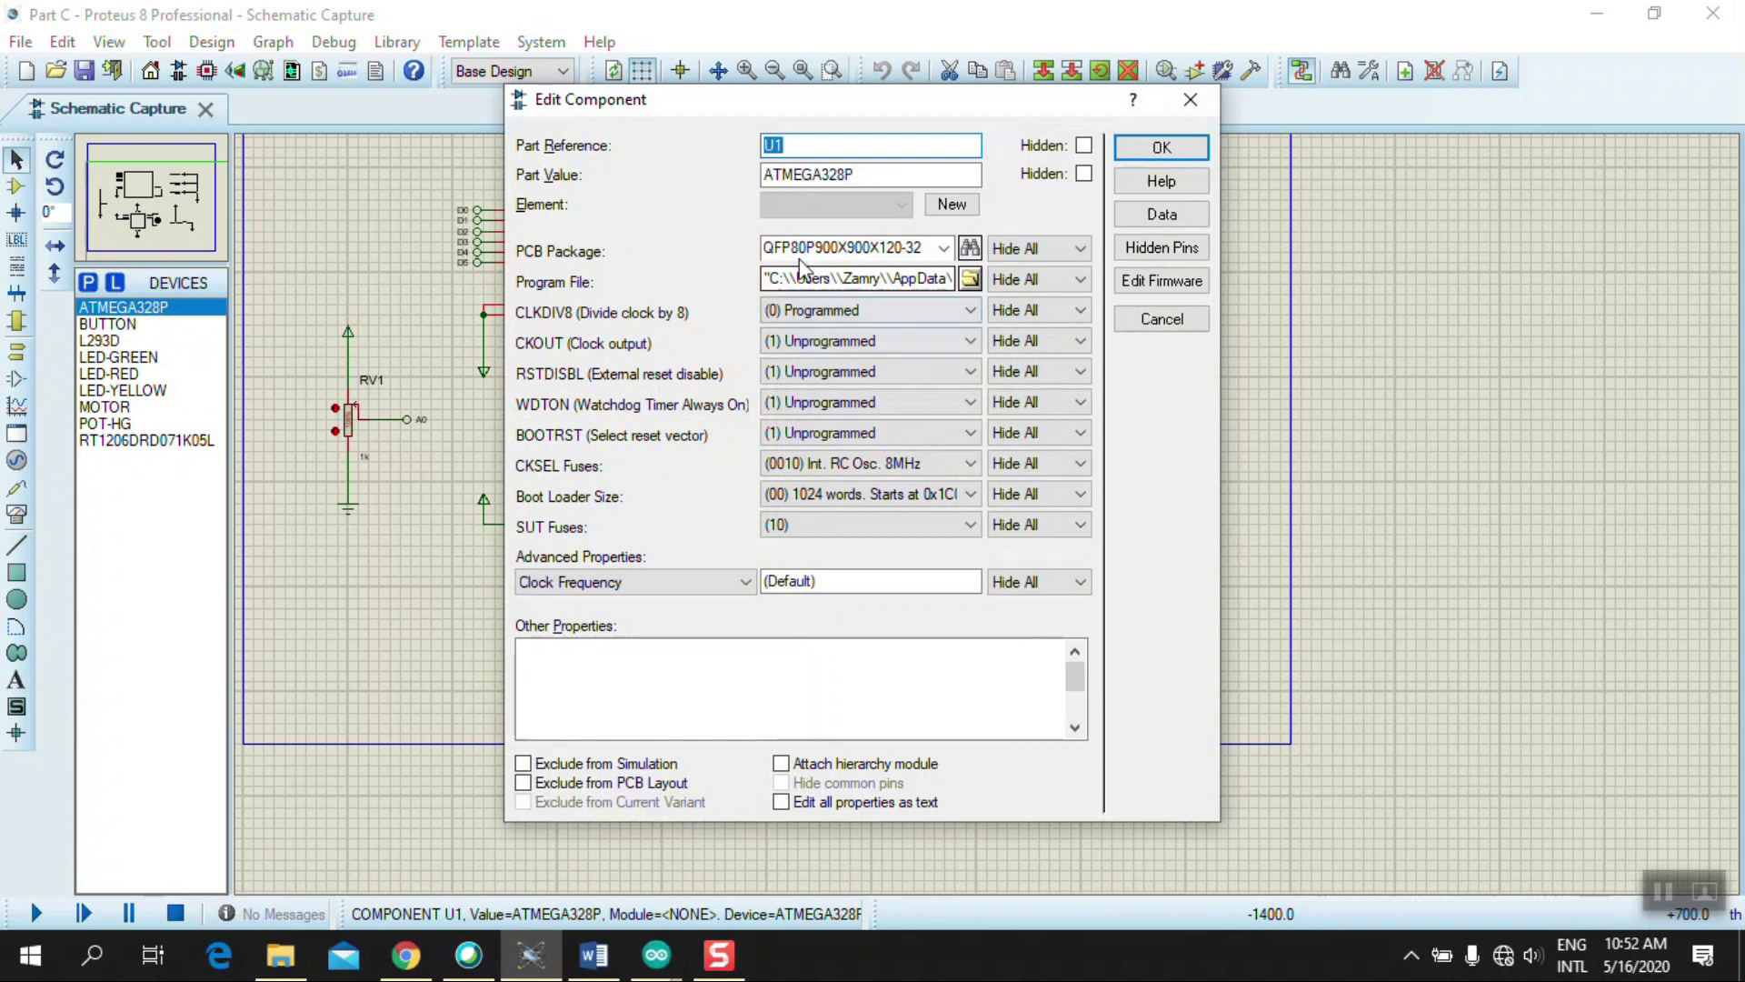
click(765, 274)
double_click(766, 274)
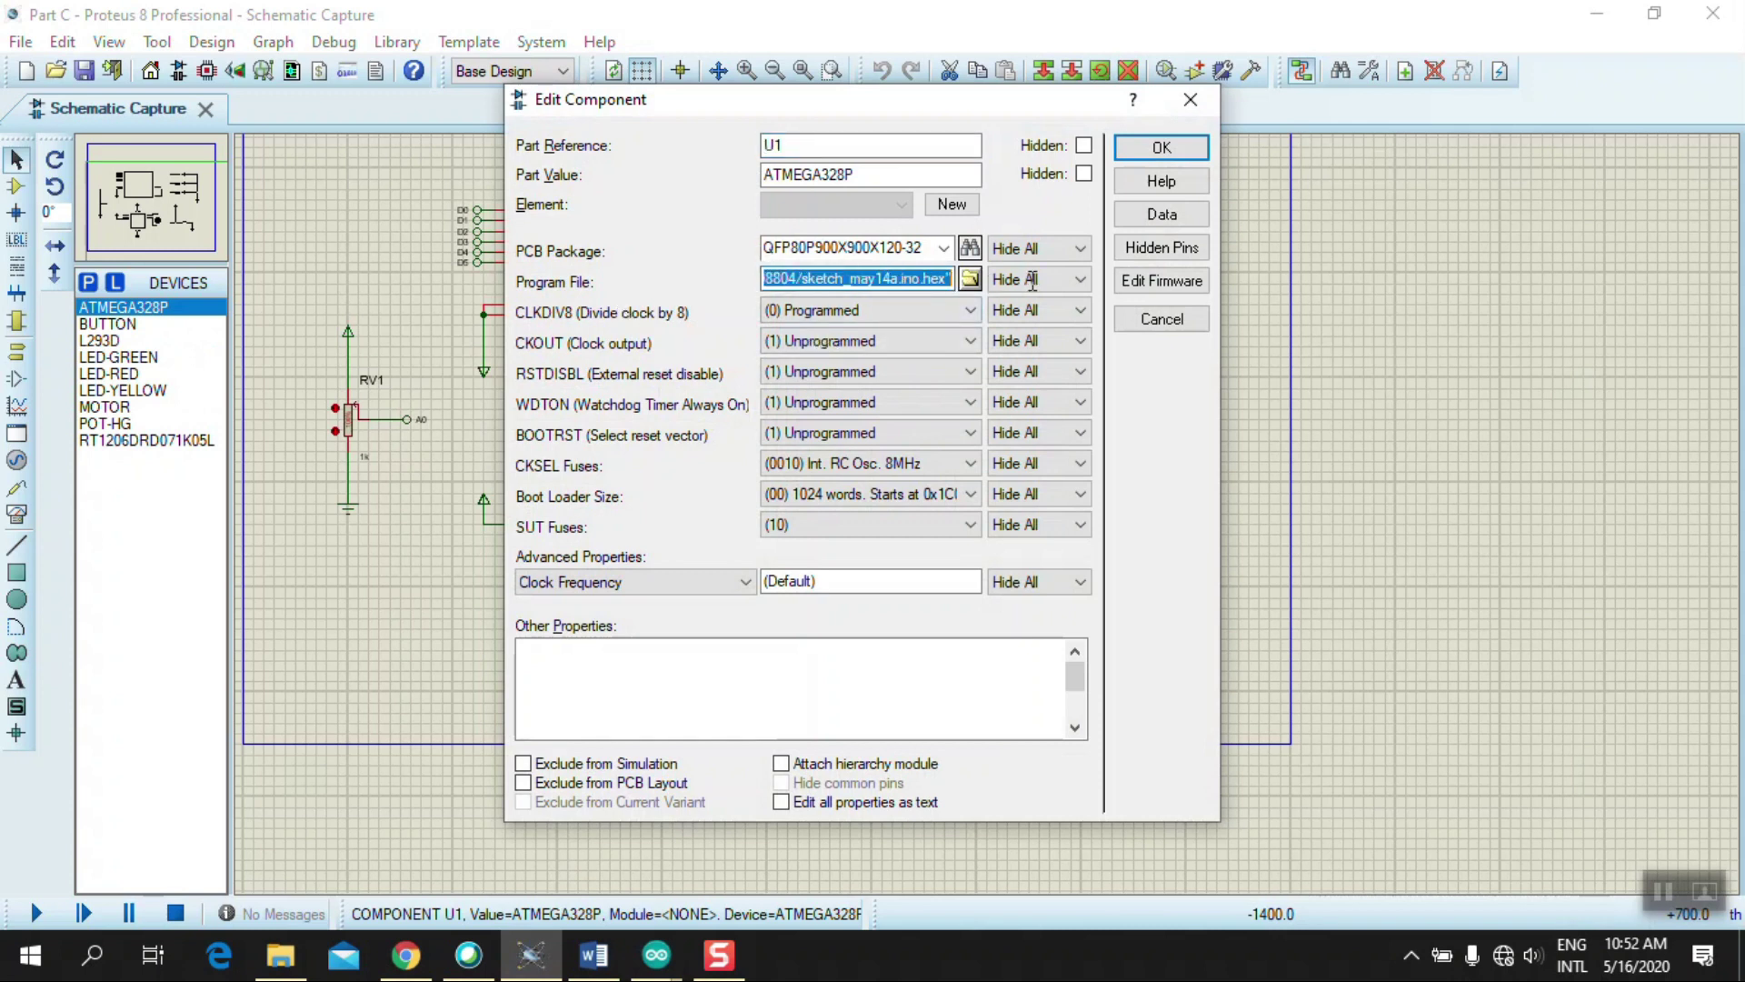
key(Delete)
key(ctrl+v)
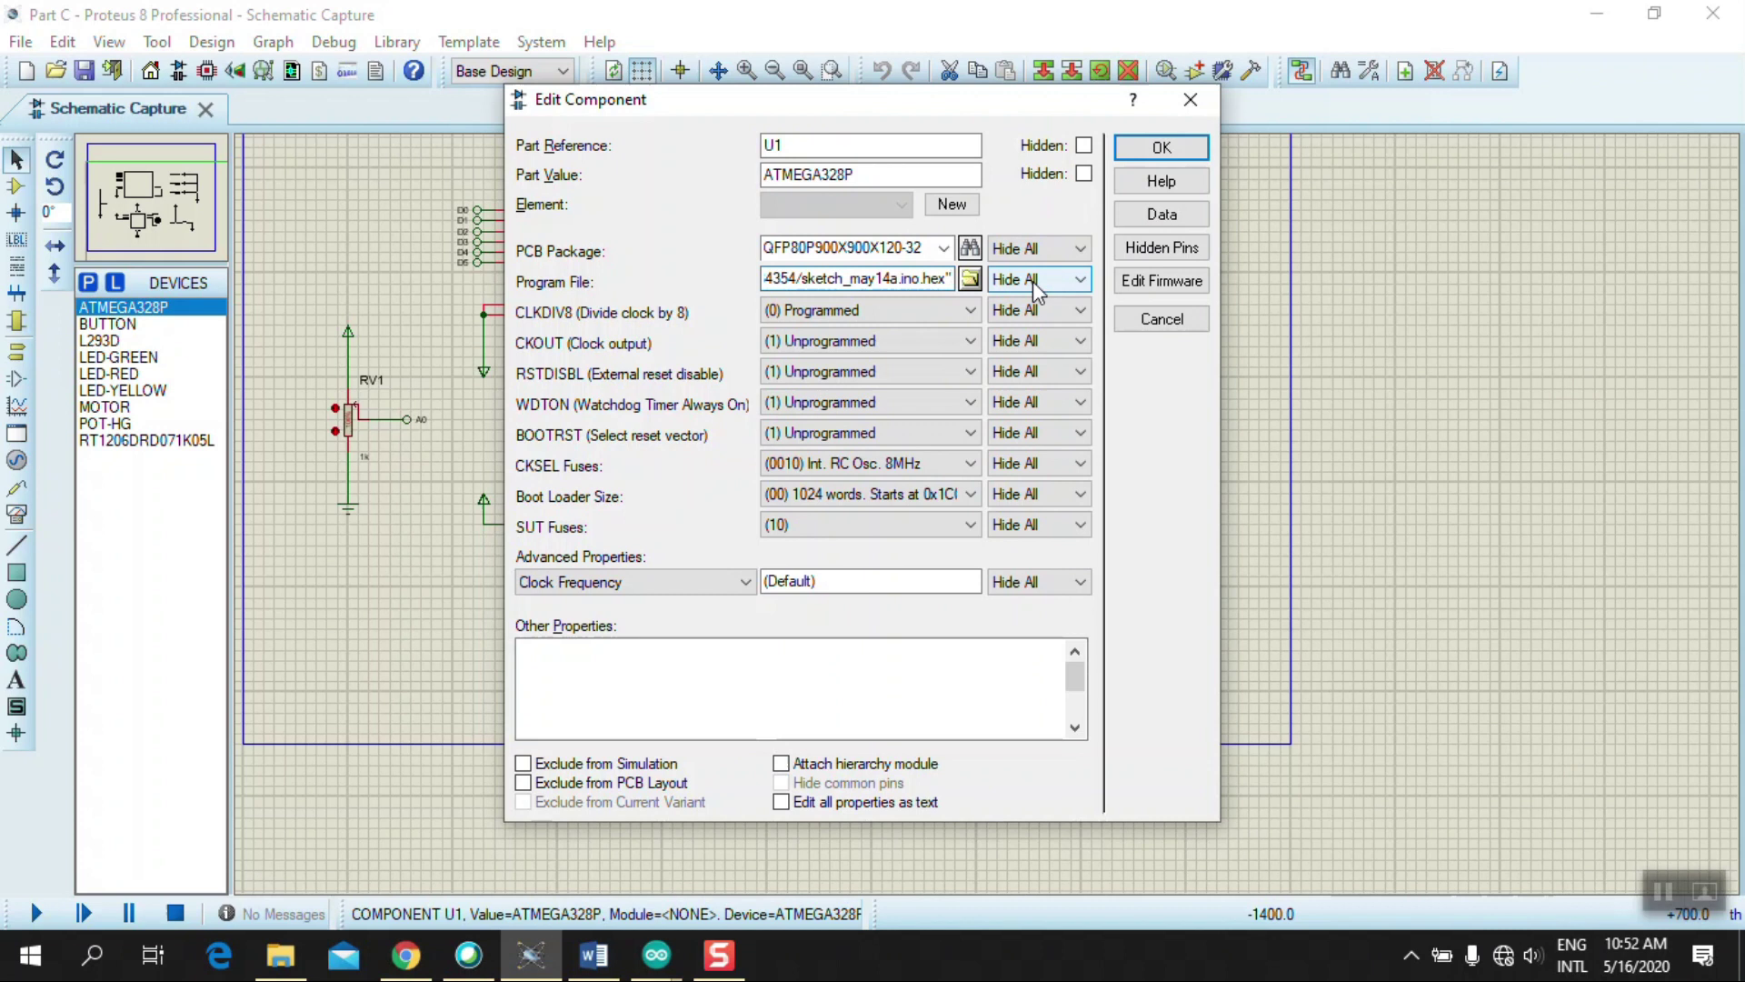
click(1138, 153)
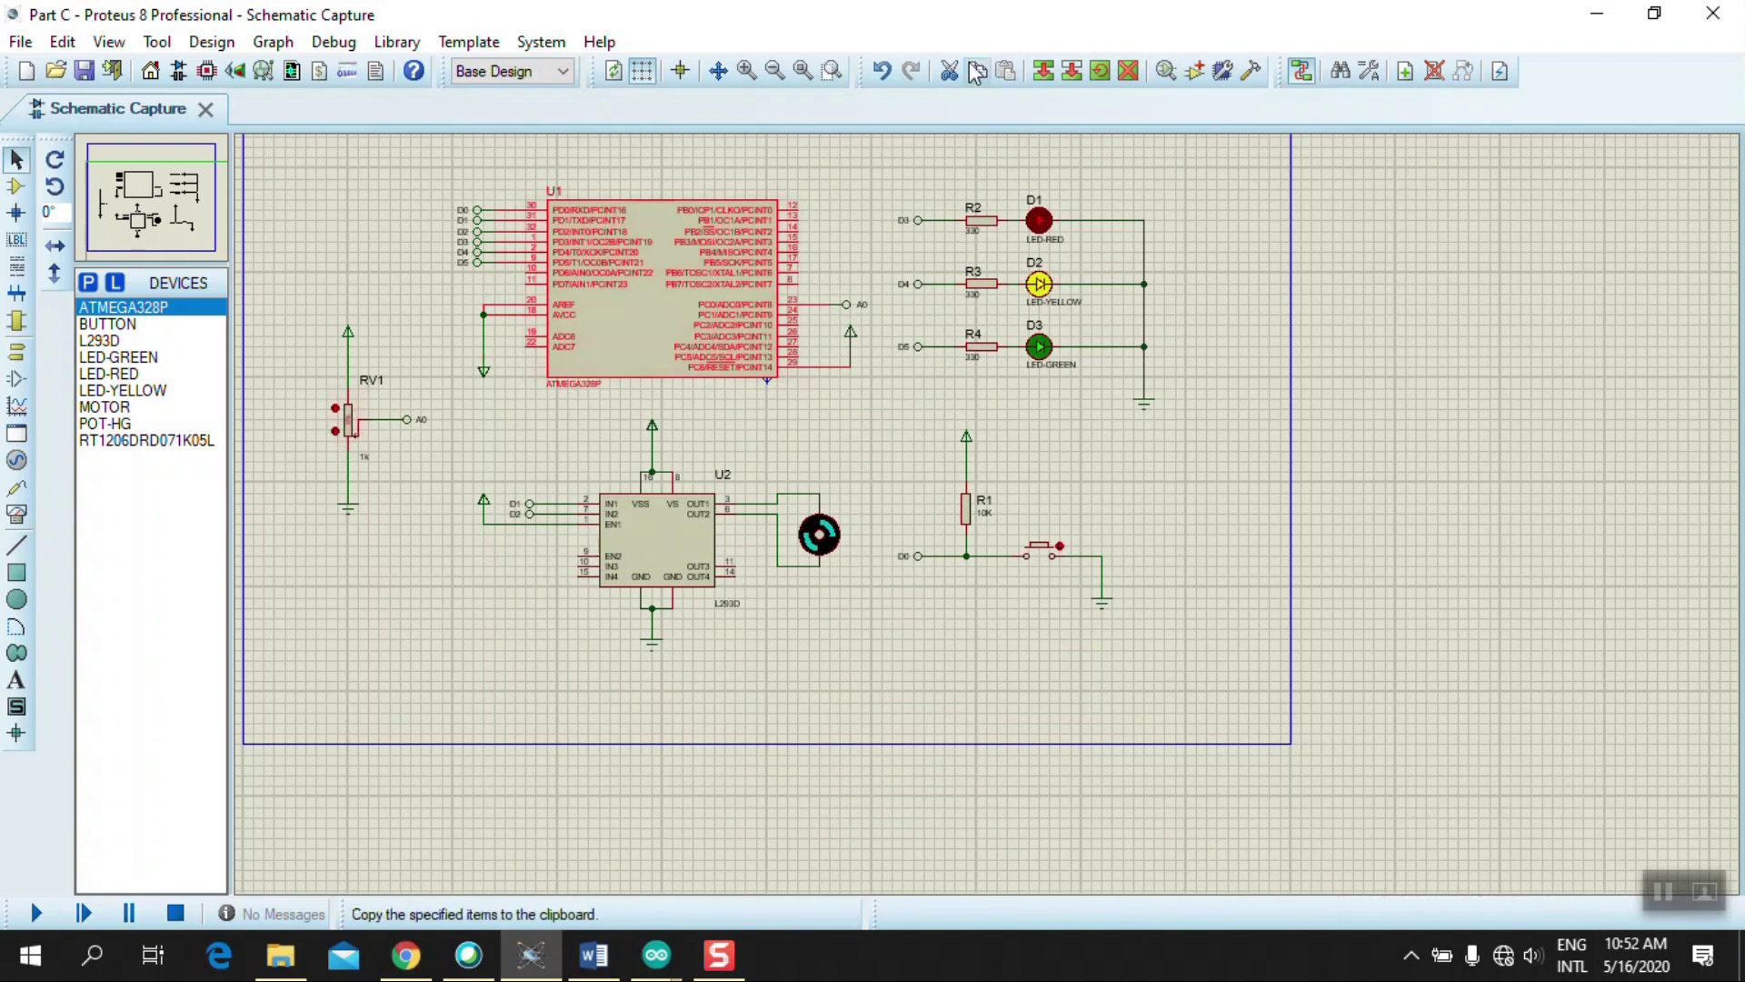
Step: Step potentiometer RV1 up and back down to 0%, and start the simulation of the motor circuit
click(833, 70)
drag(285, 305, 463, 577)
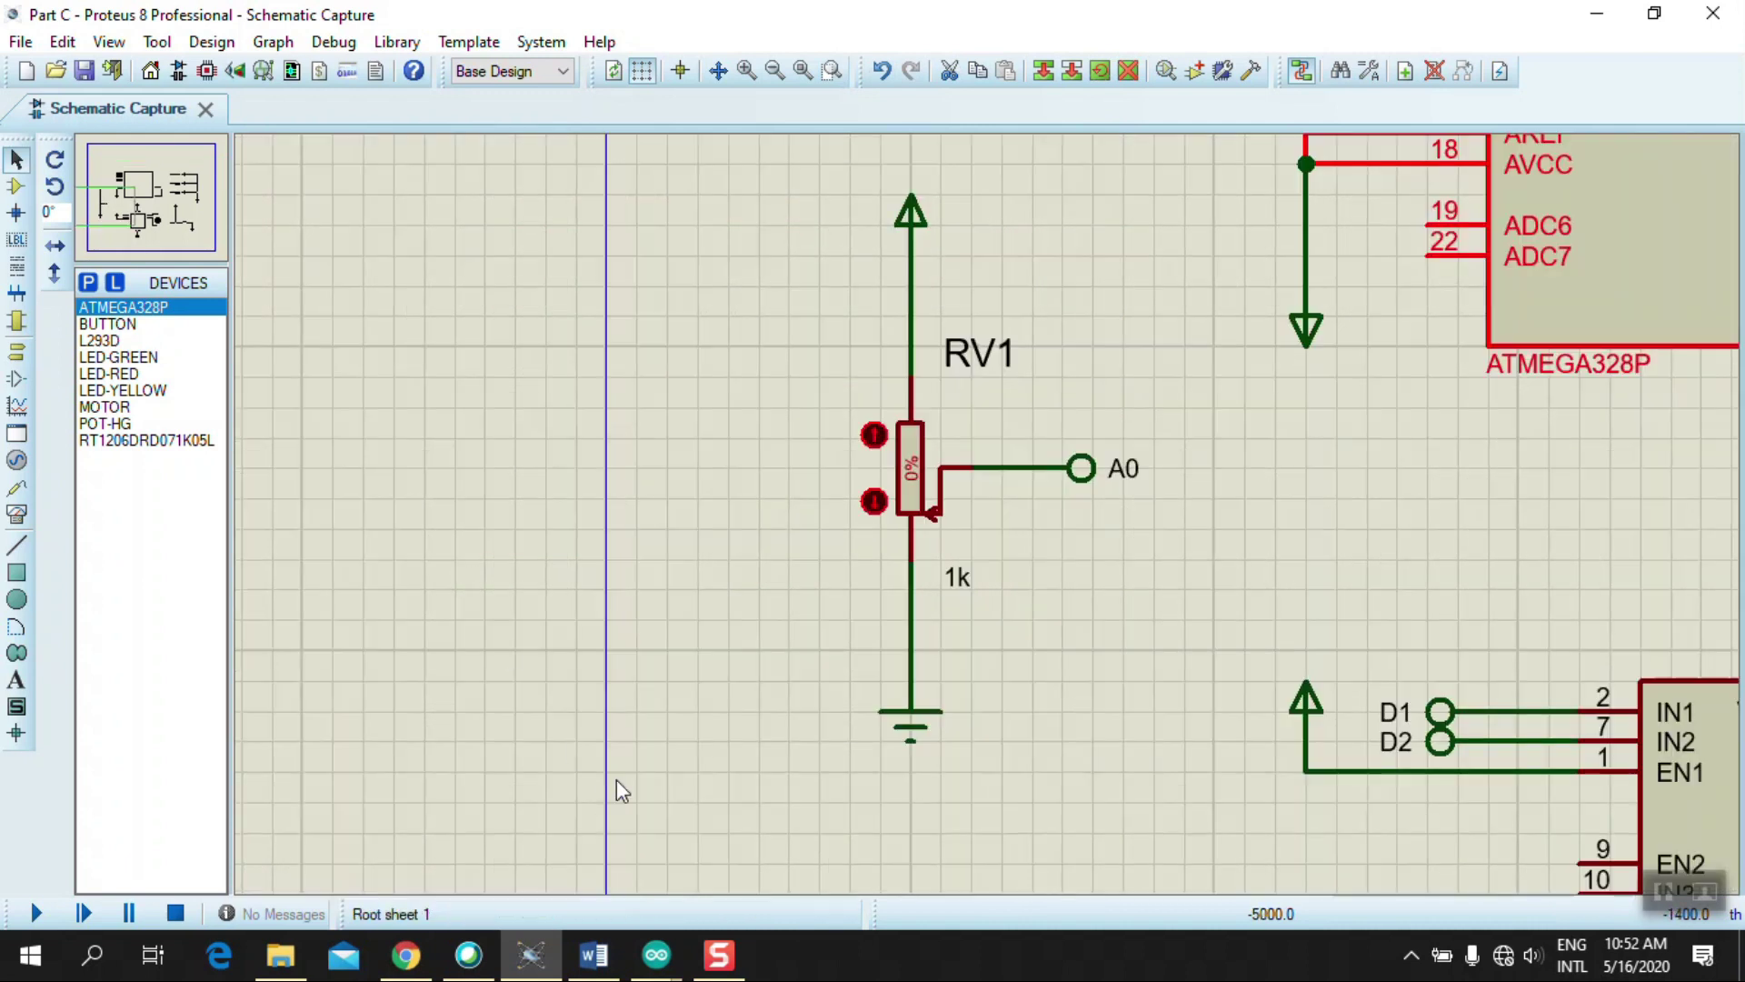
click(875, 437)
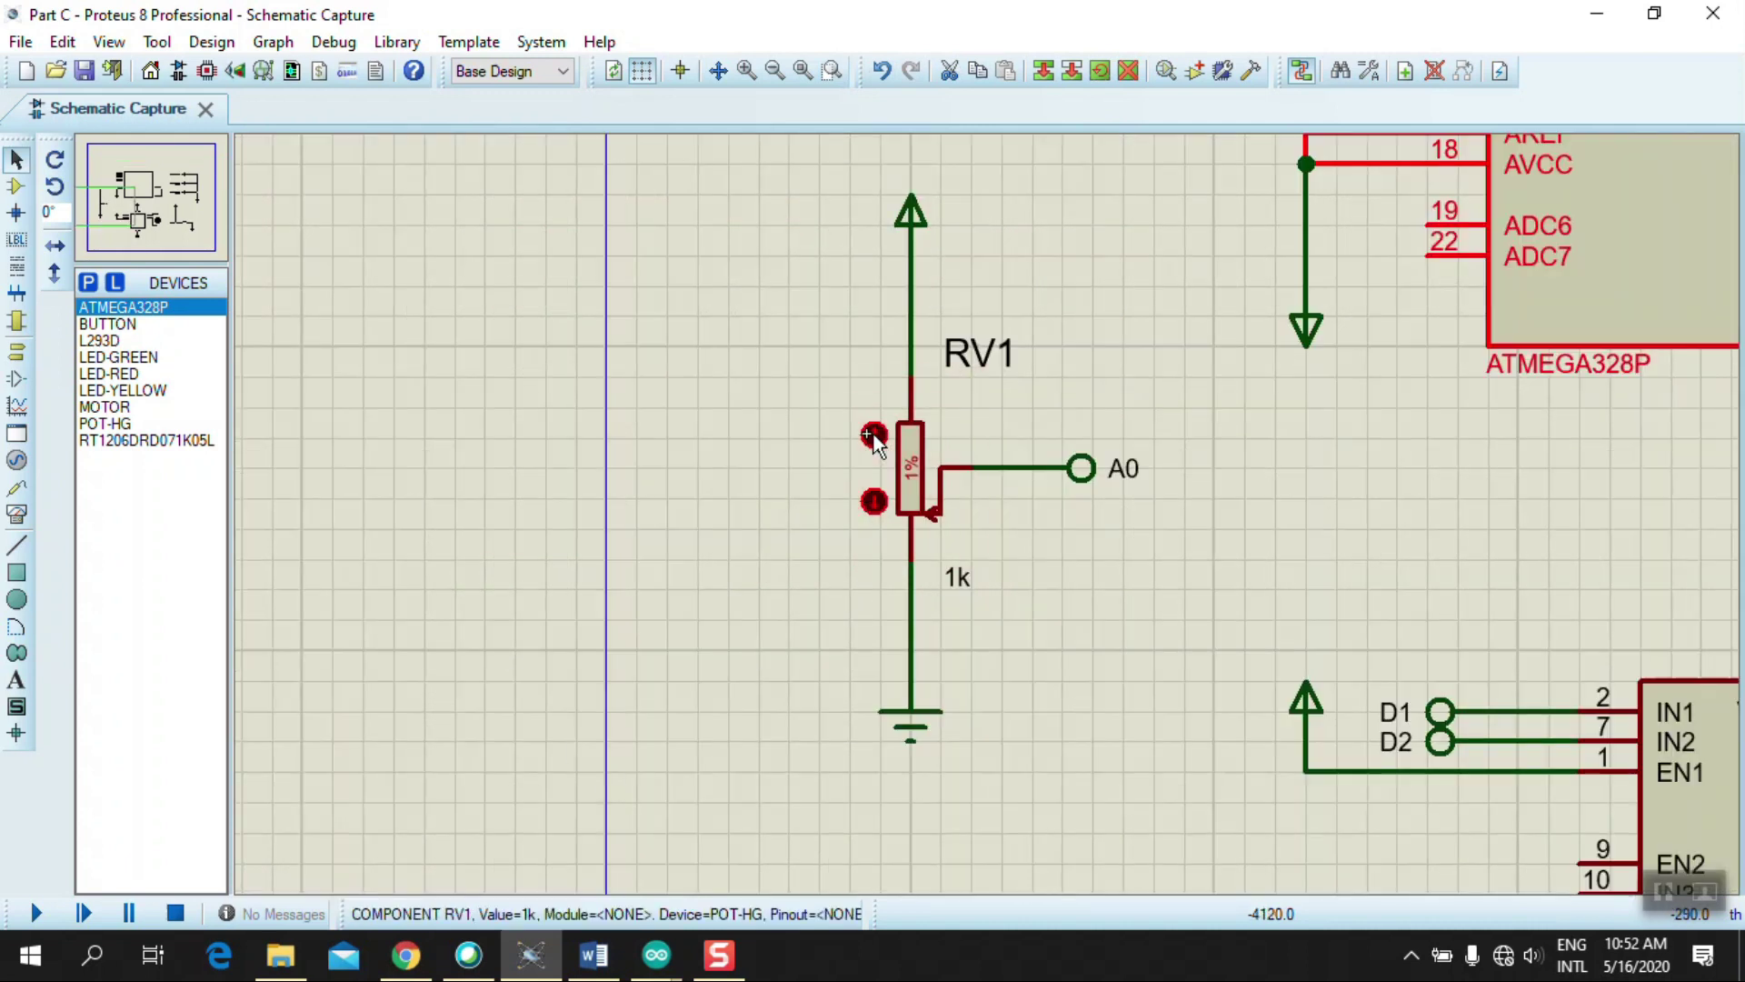
click(875, 437)
click(875, 502)
click(874, 503)
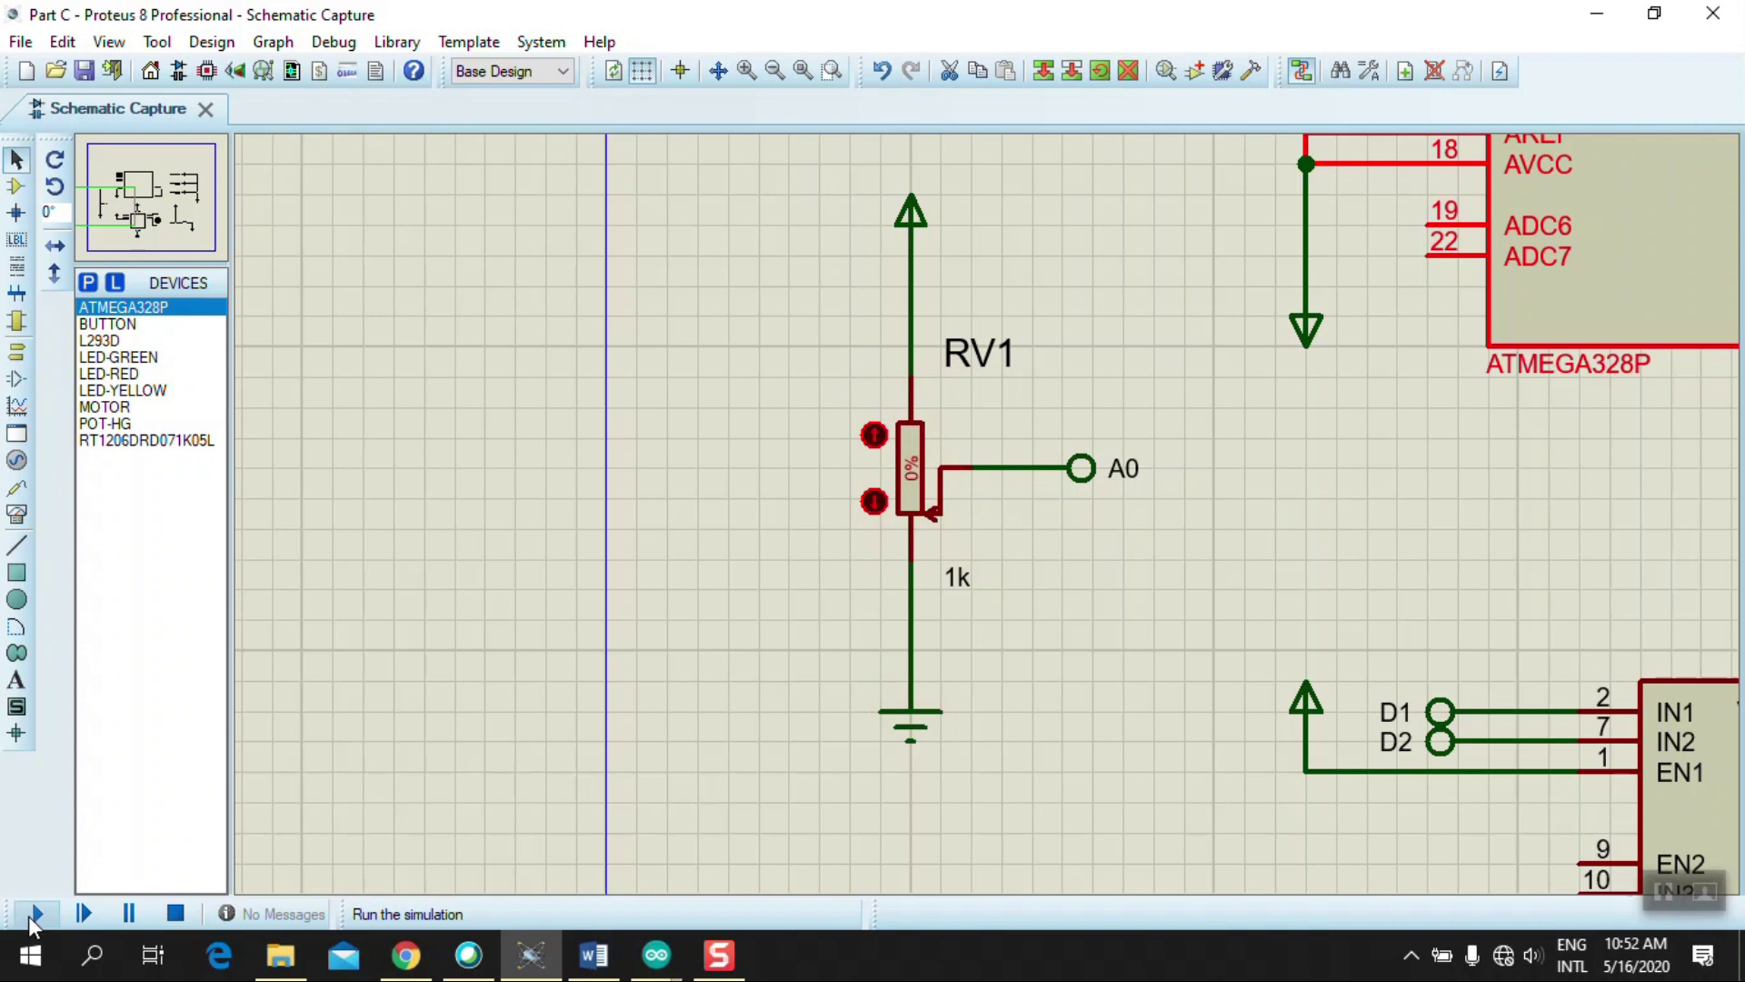
click(33, 913)
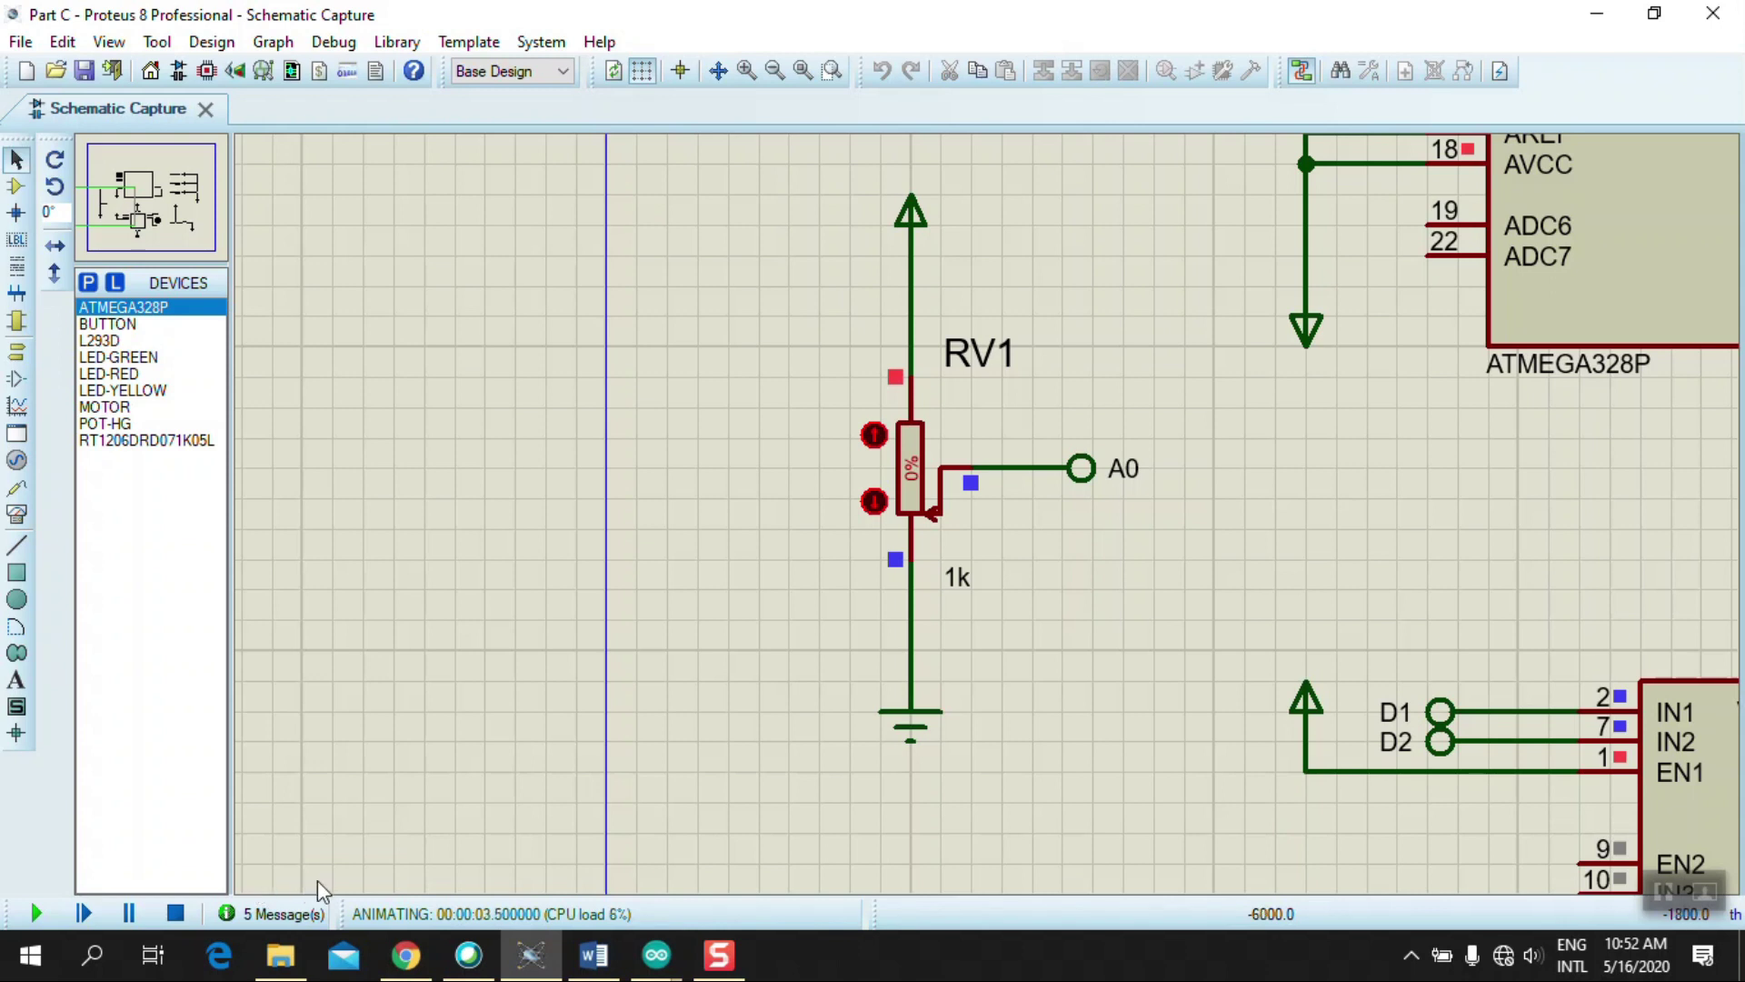
Step: Examine the three LEDs and the motor in the running simulation with potentiometer RV1 at 0%
scroll(978, 587, down, 1)
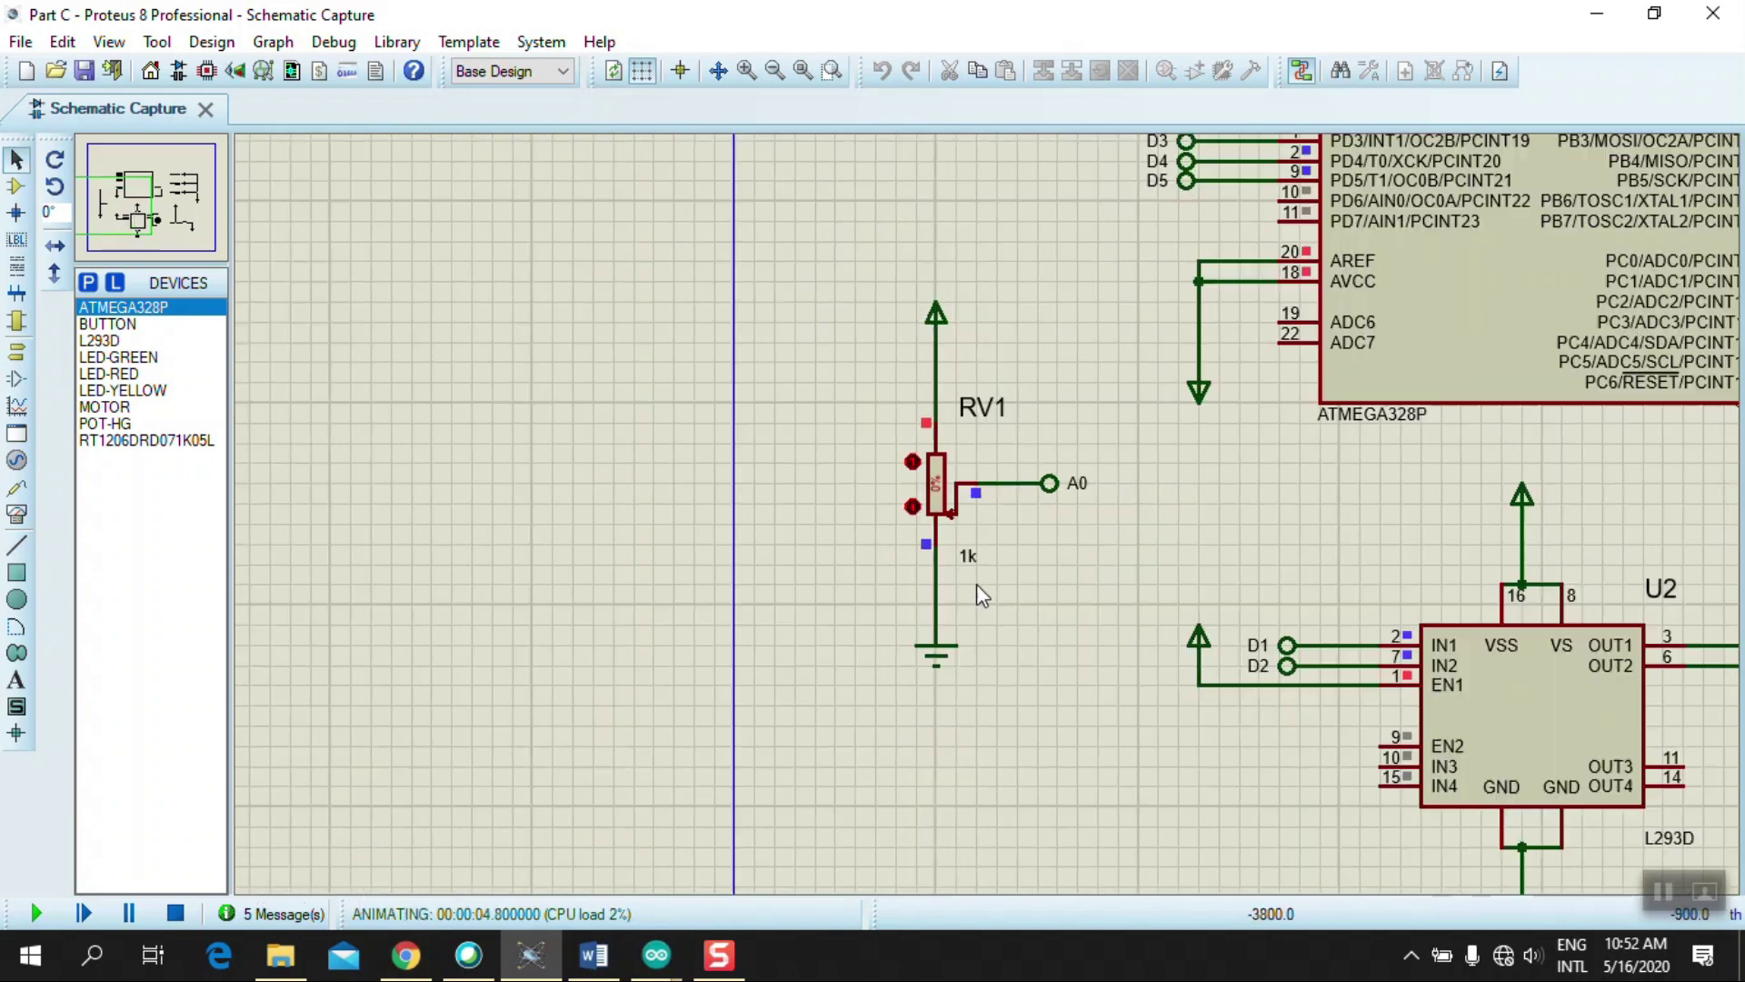
scroll(1491, 466, down, 1)
scroll(989, 516, up, 1)
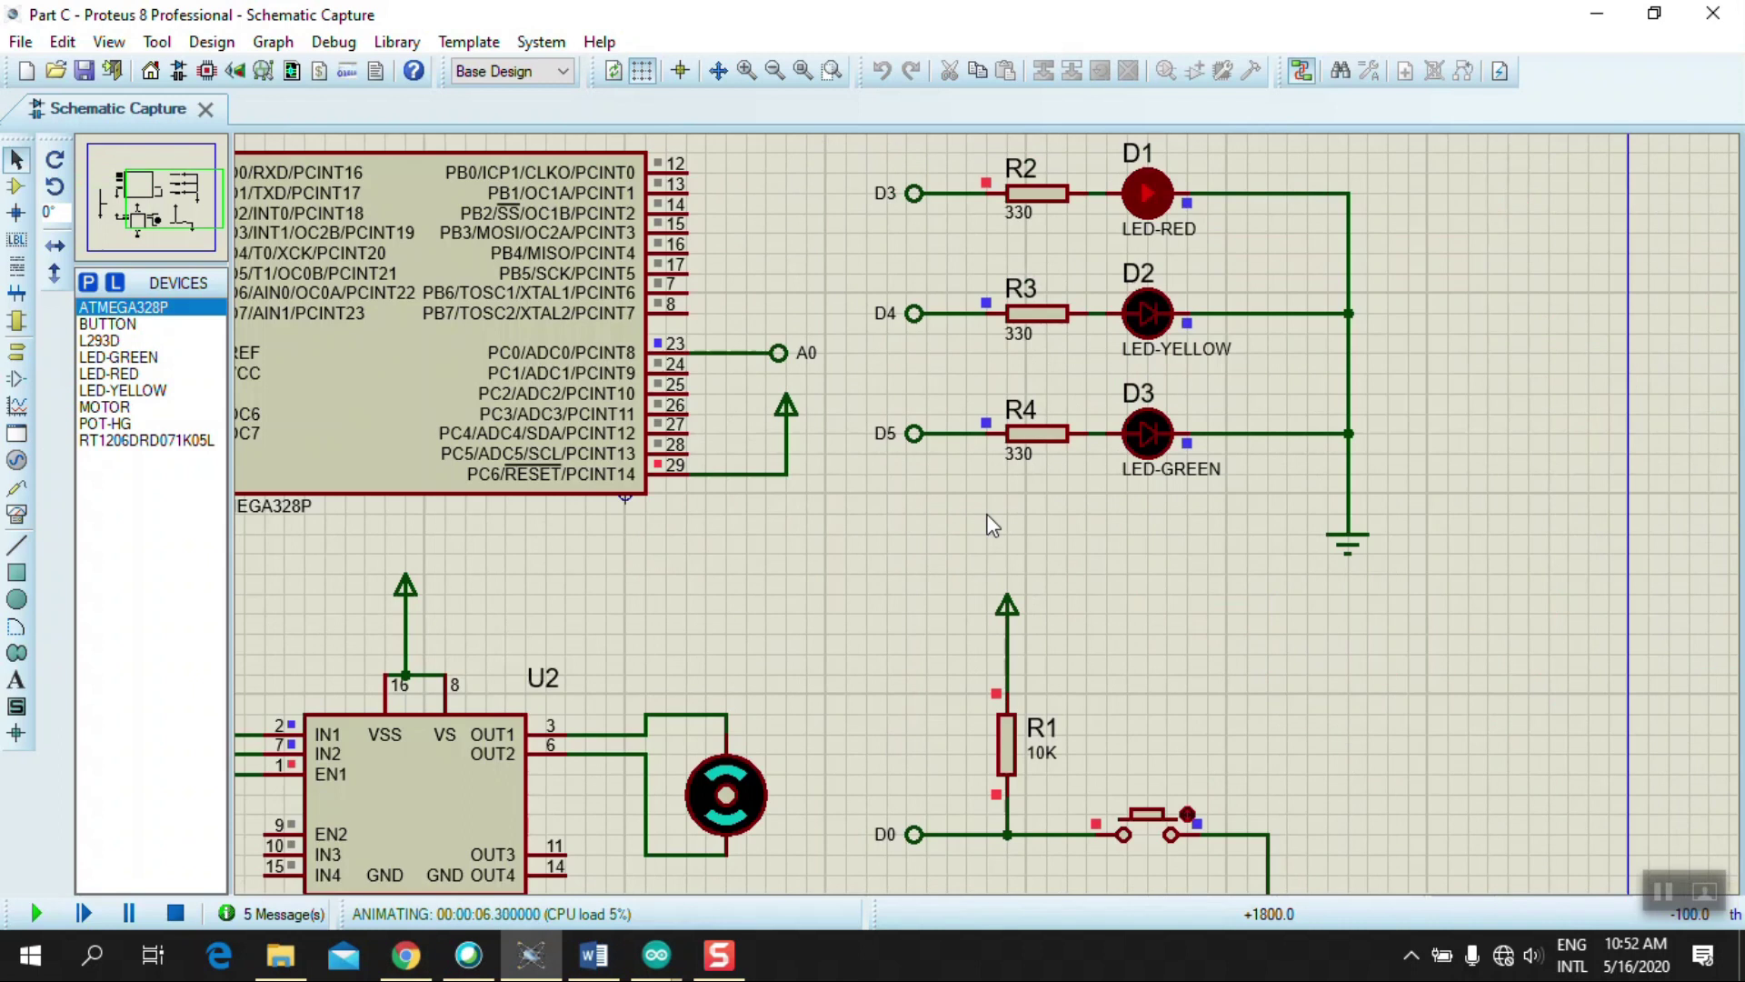
scroll(904, 515, down, 1)
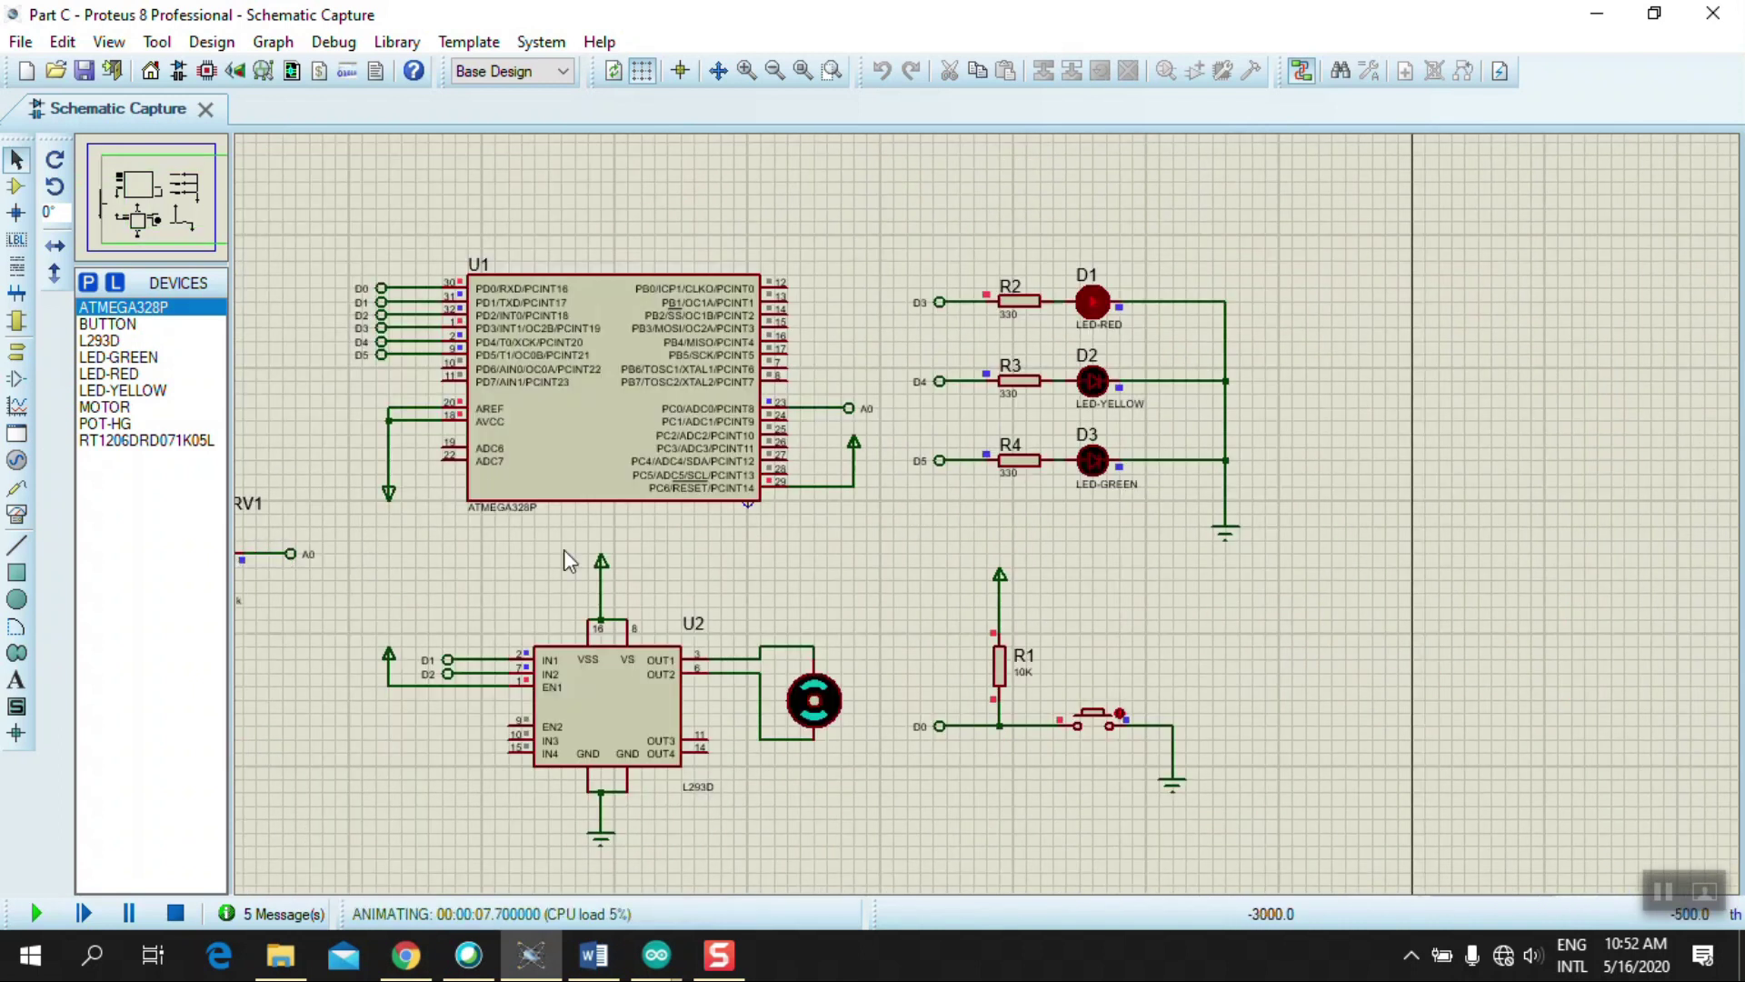
scroll(564, 549, down, 1)
scroll(939, 466, up, 1)
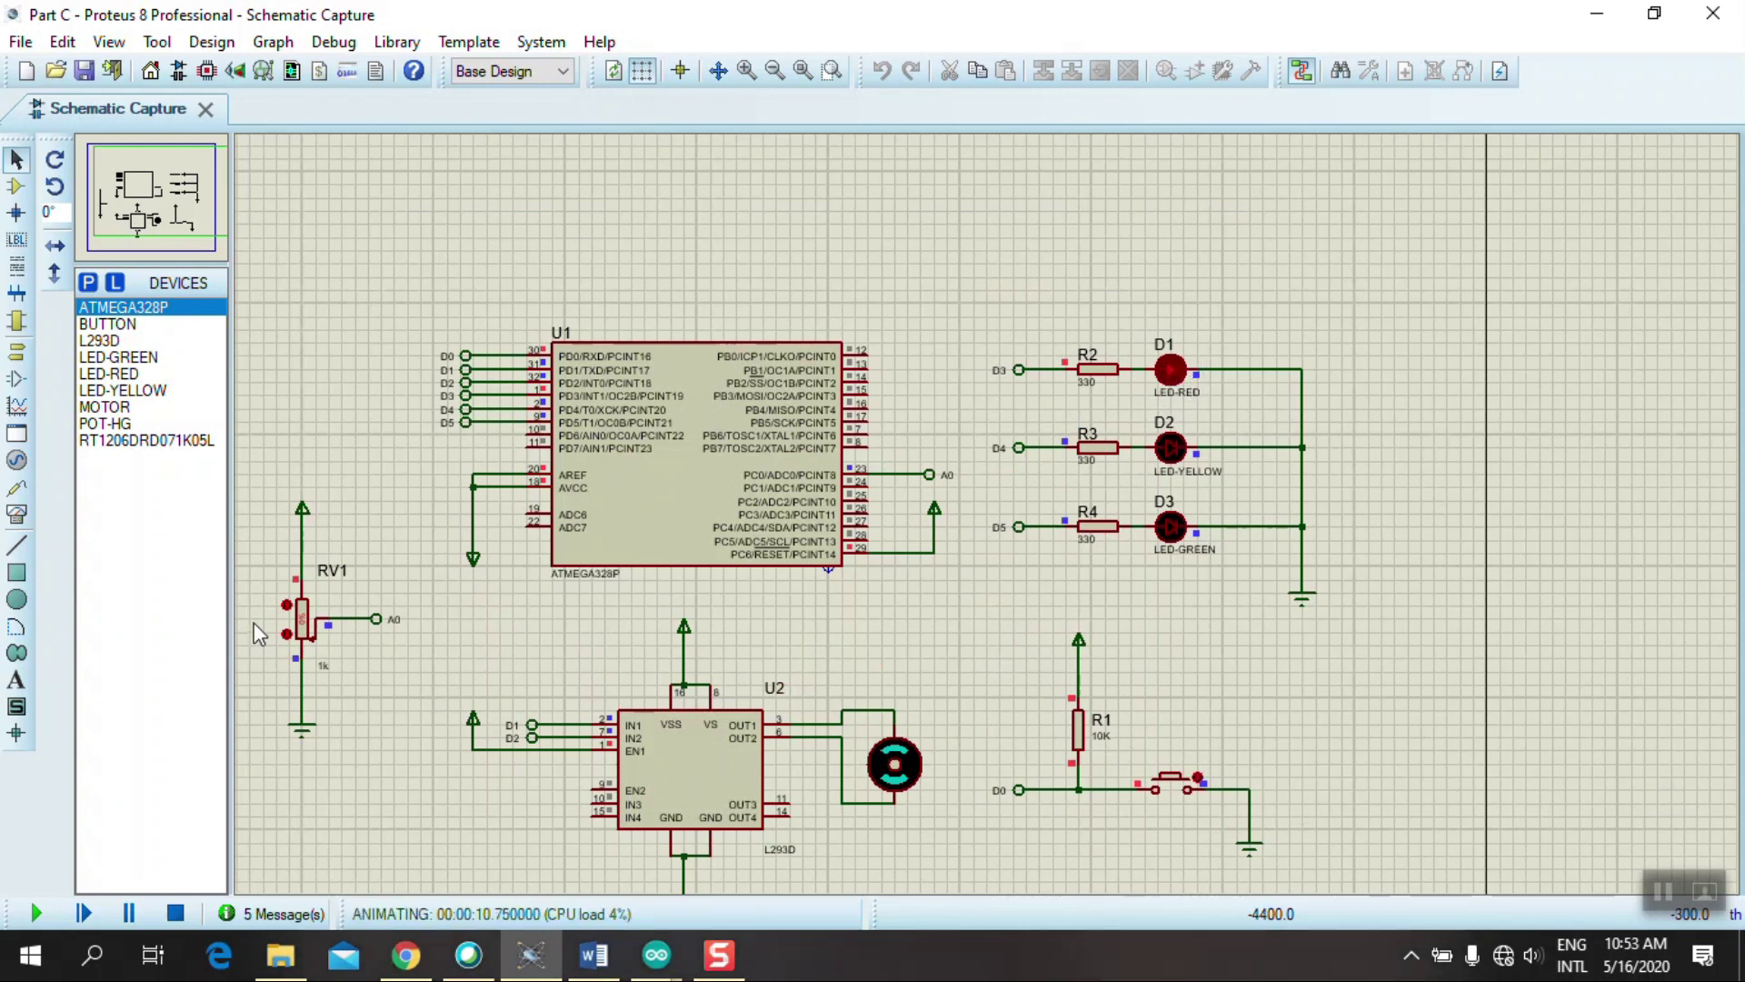
Step: Raise potentiometer RV1 to 53% during the simulation and check the LEDs
key(F5)
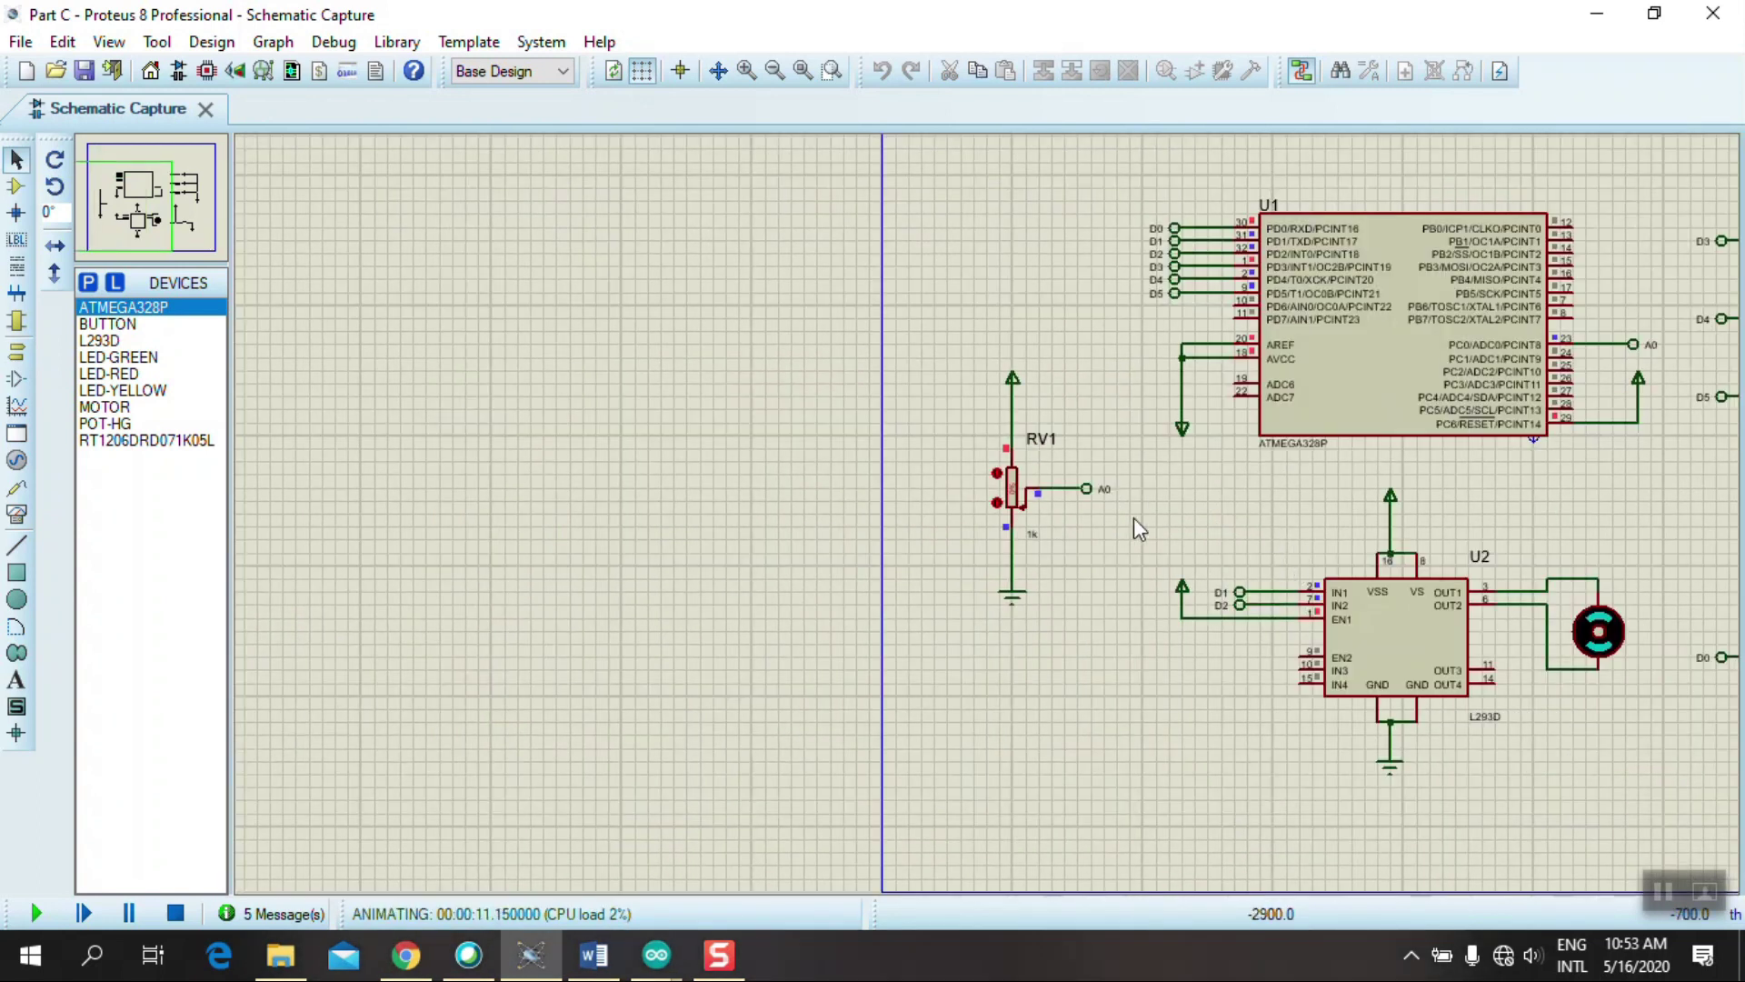
scroll(1000, 520, up, 2)
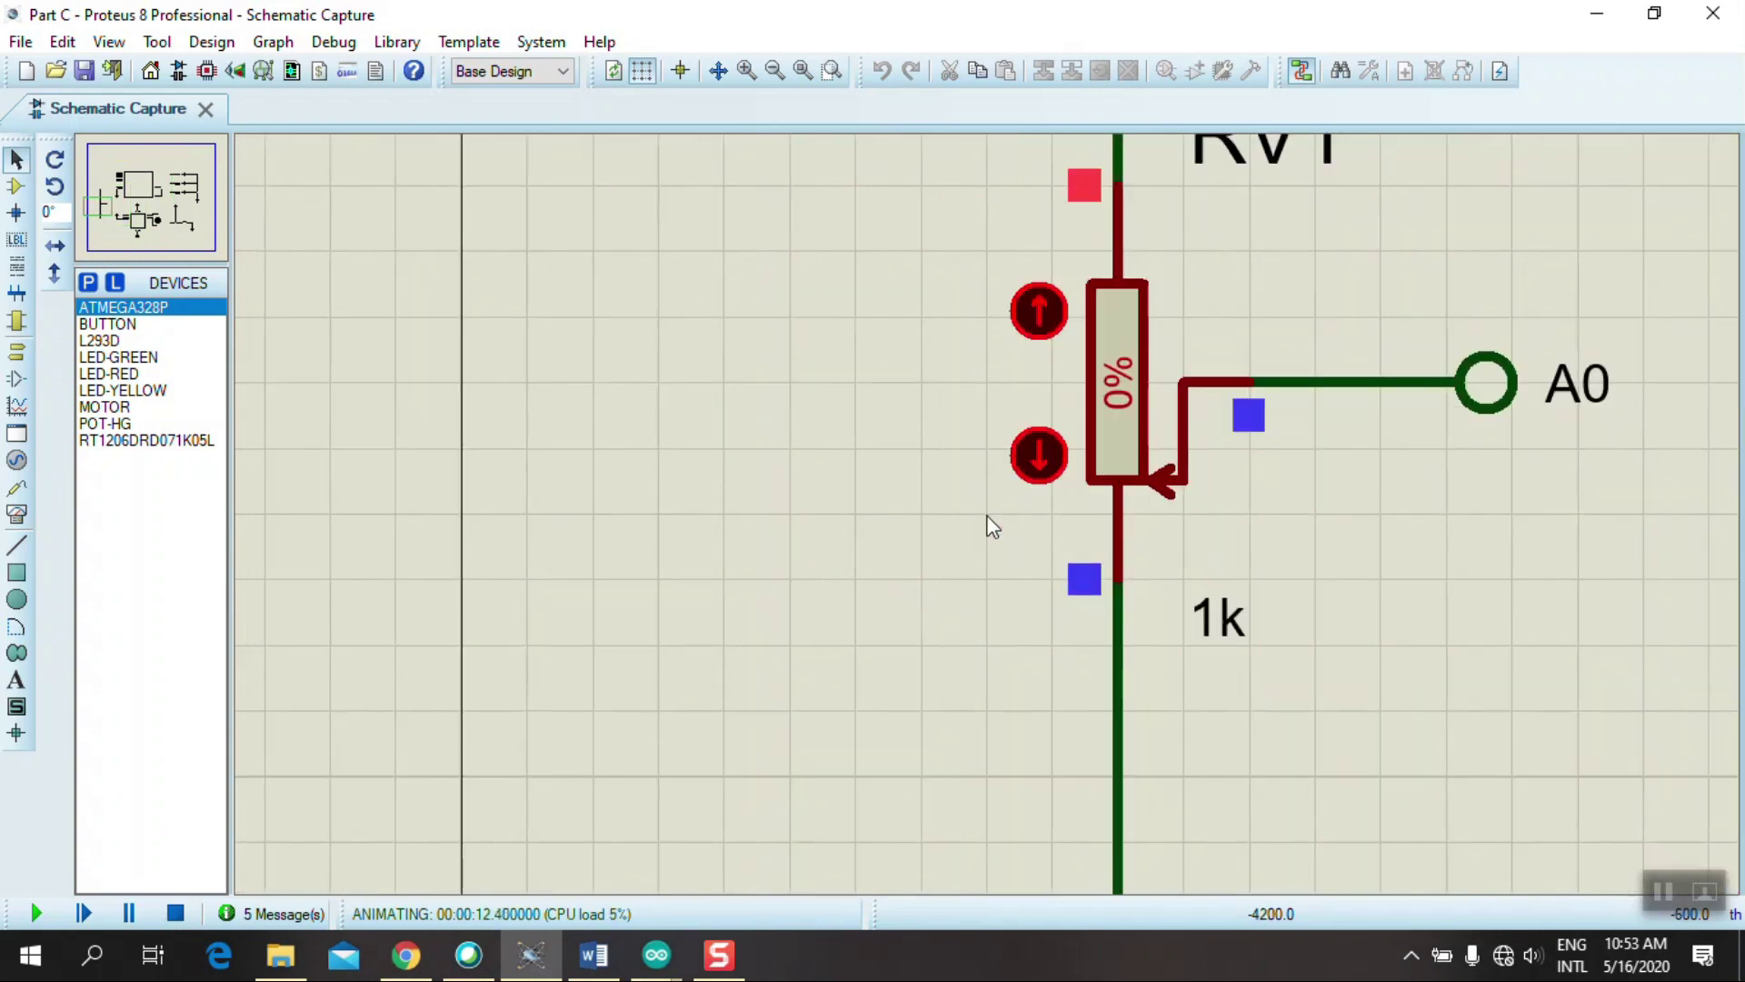
click(1040, 312)
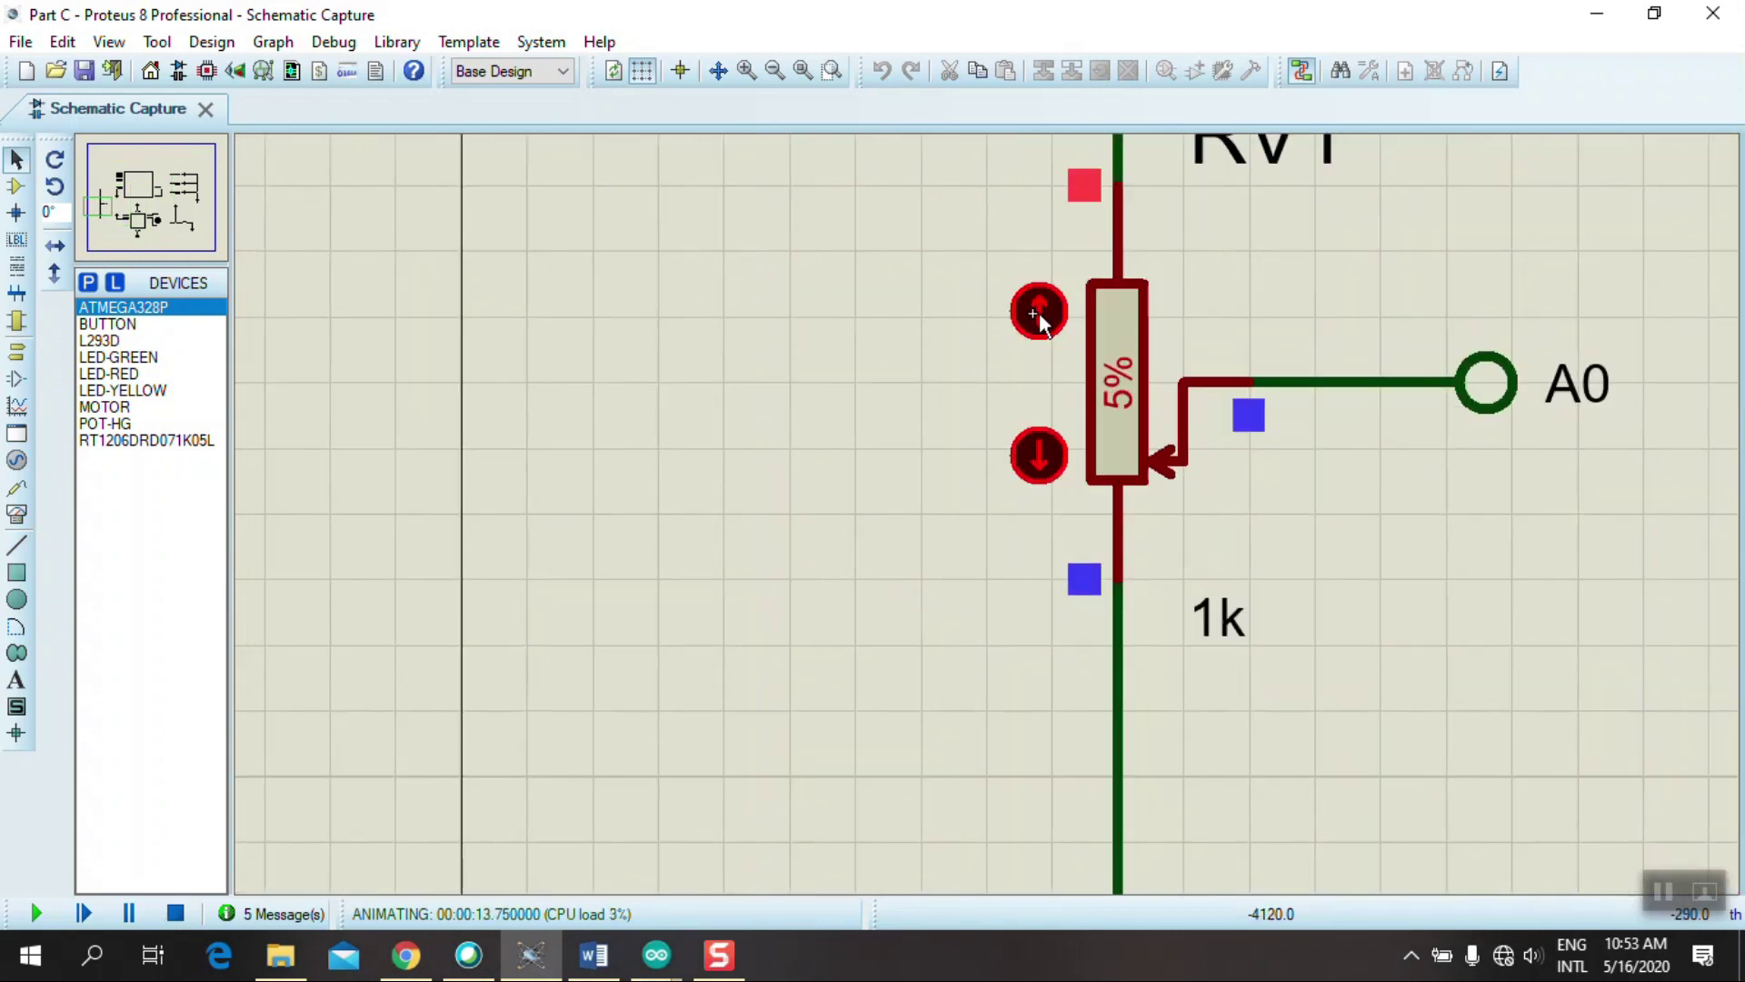
drag(1039, 312, 1039, 313)
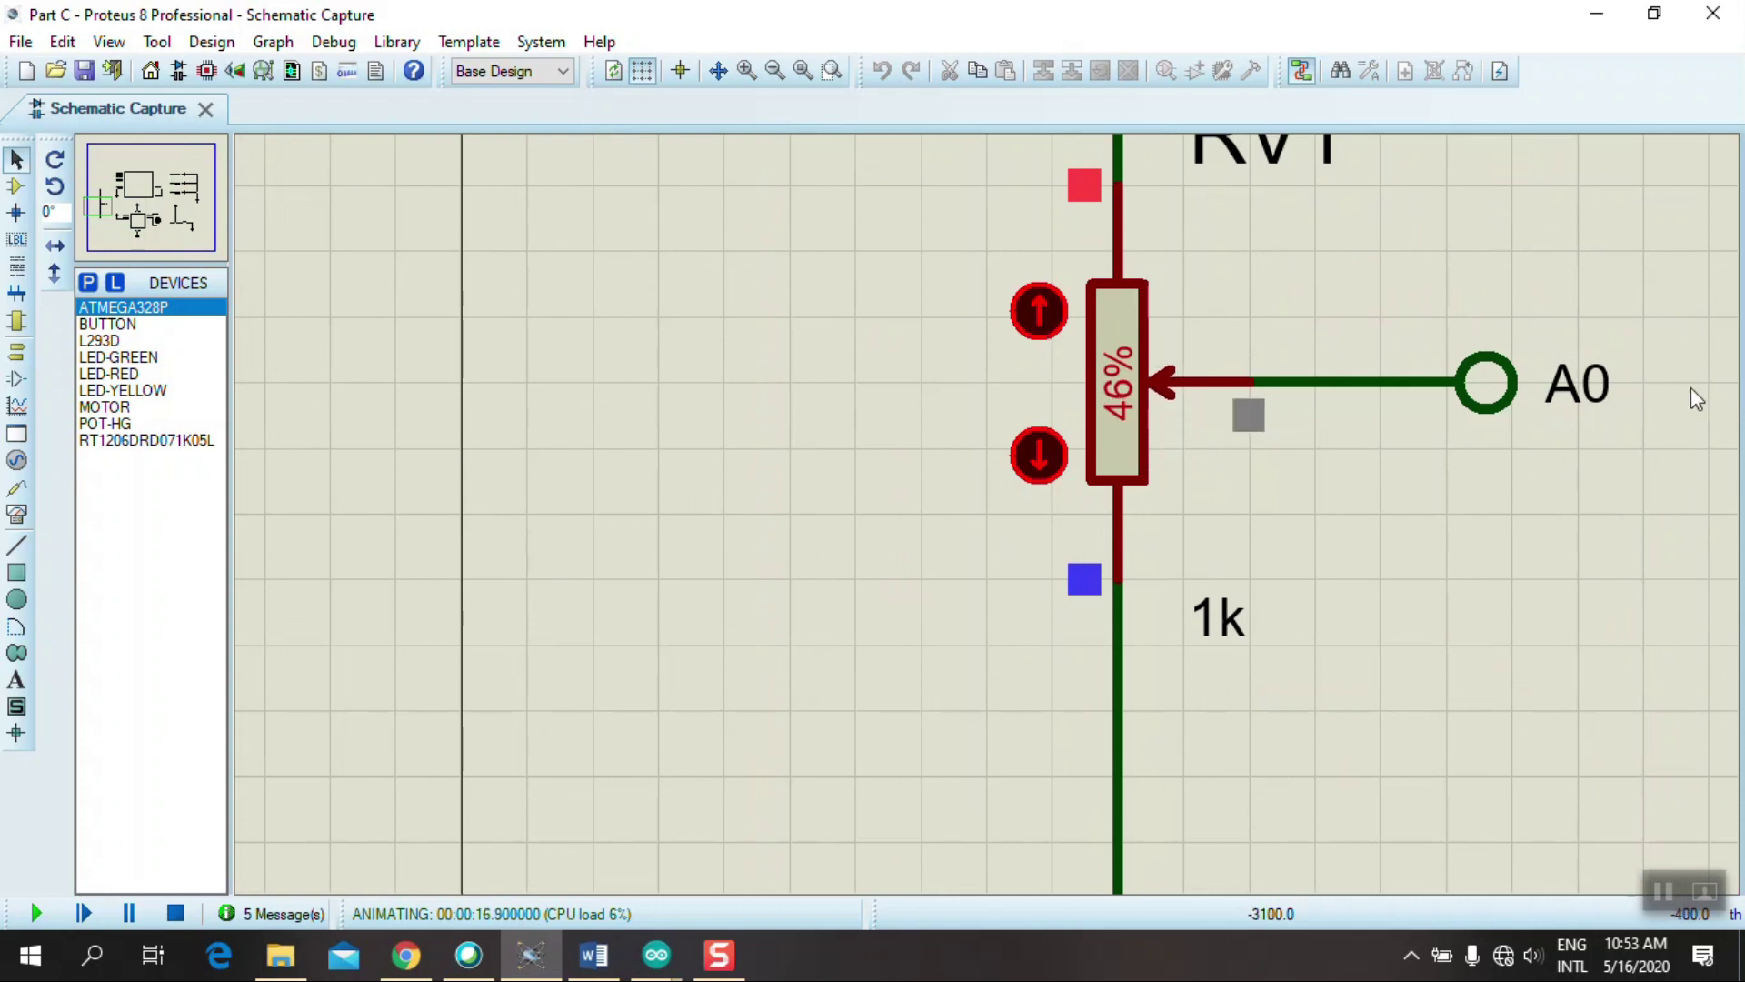
scroll(1307, 454, down, 2)
scroll(1308, 455, down, 4)
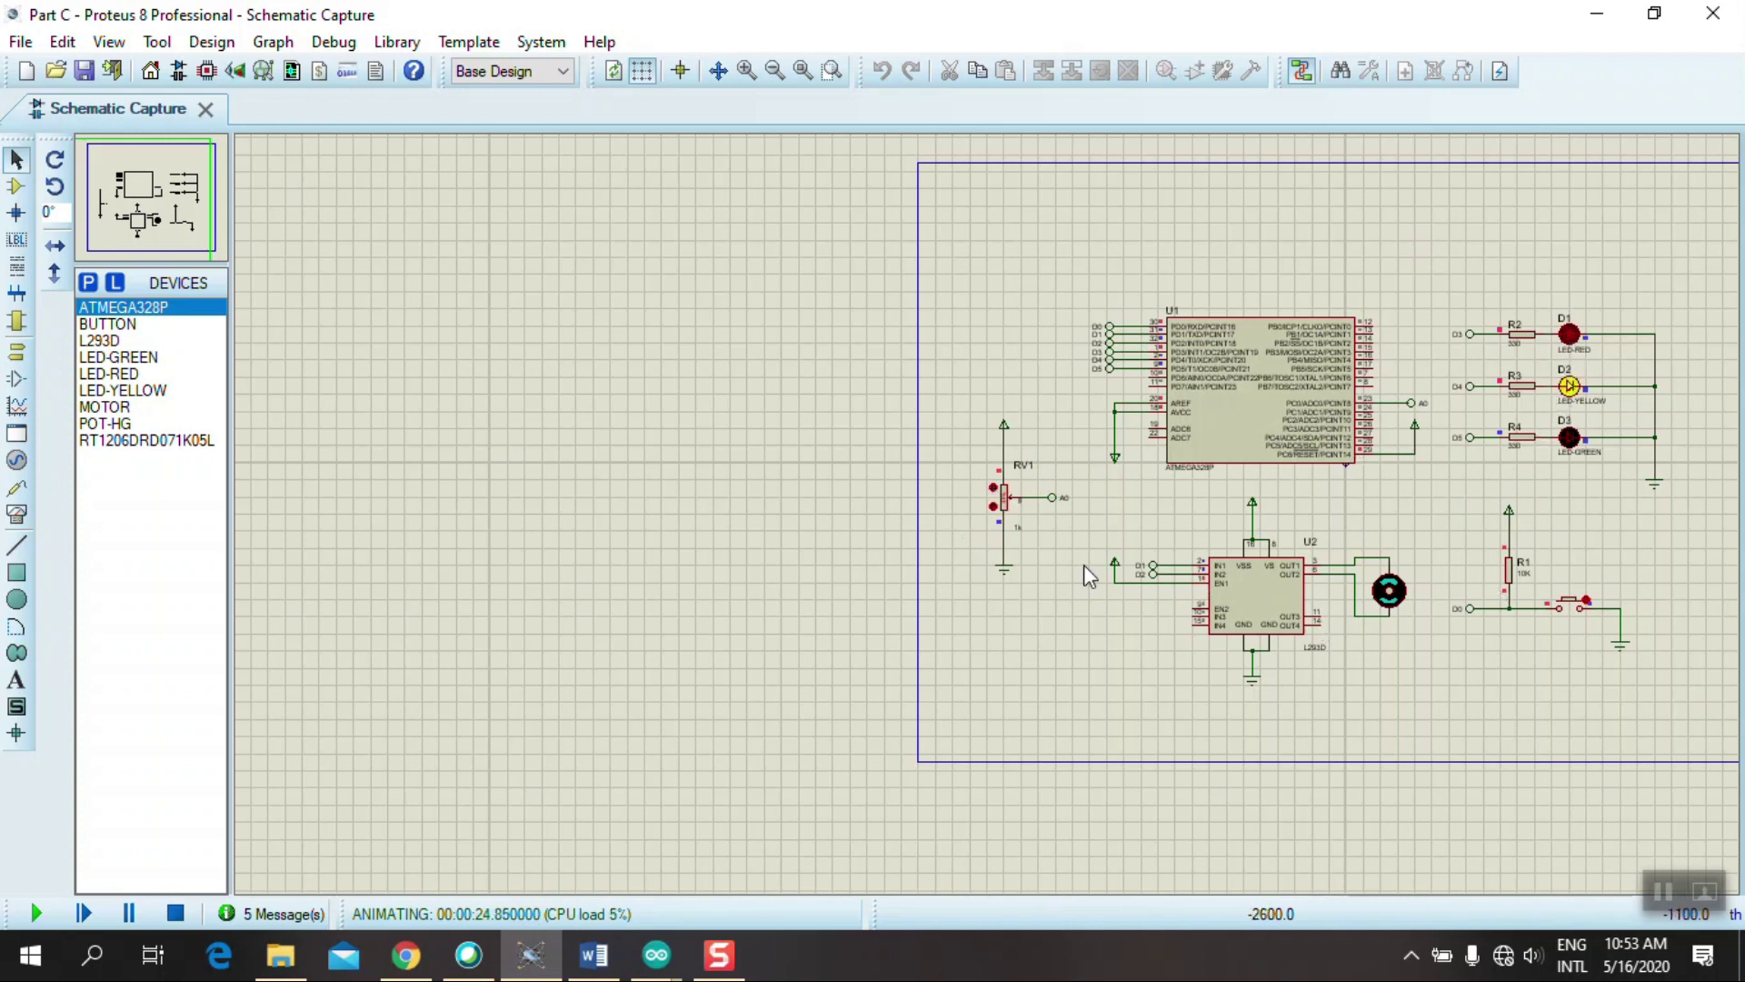
Step: Raise potentiometer RV1 further to 93% in the running simulation and check the LEDs and motor
scroll(991, 505, up, 3)
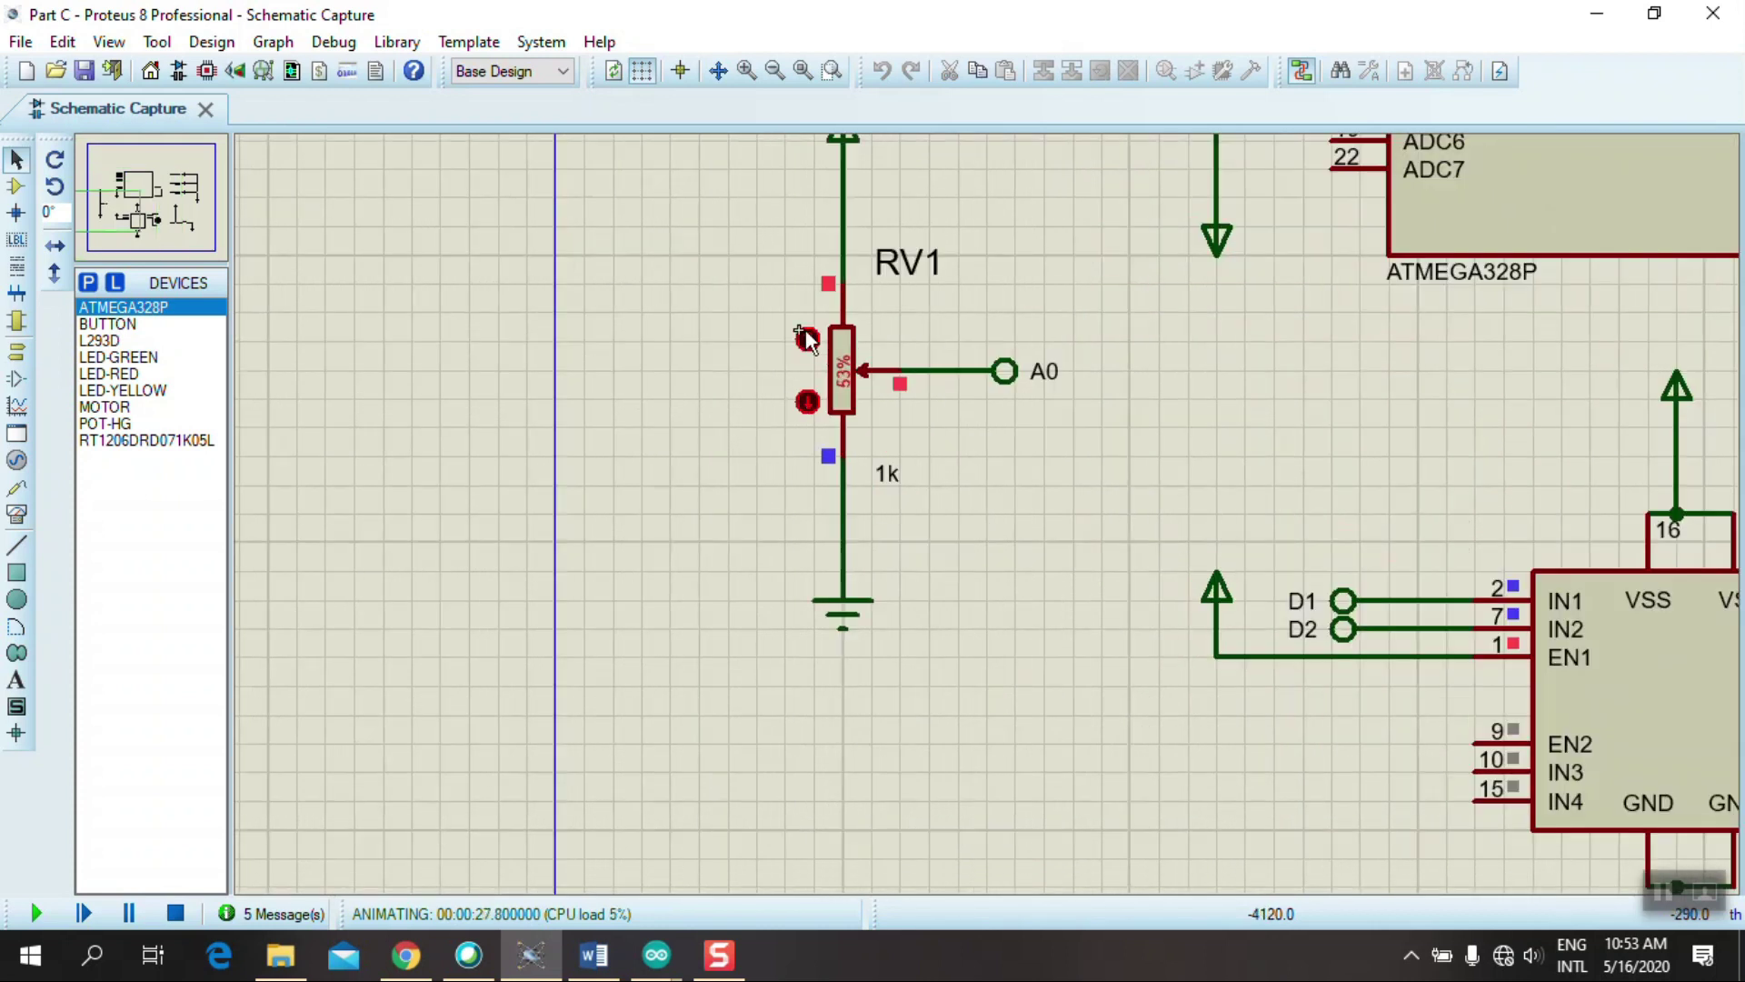
click(806, 339)
click(806, 339)
scroll(1269, 366, down, 3)
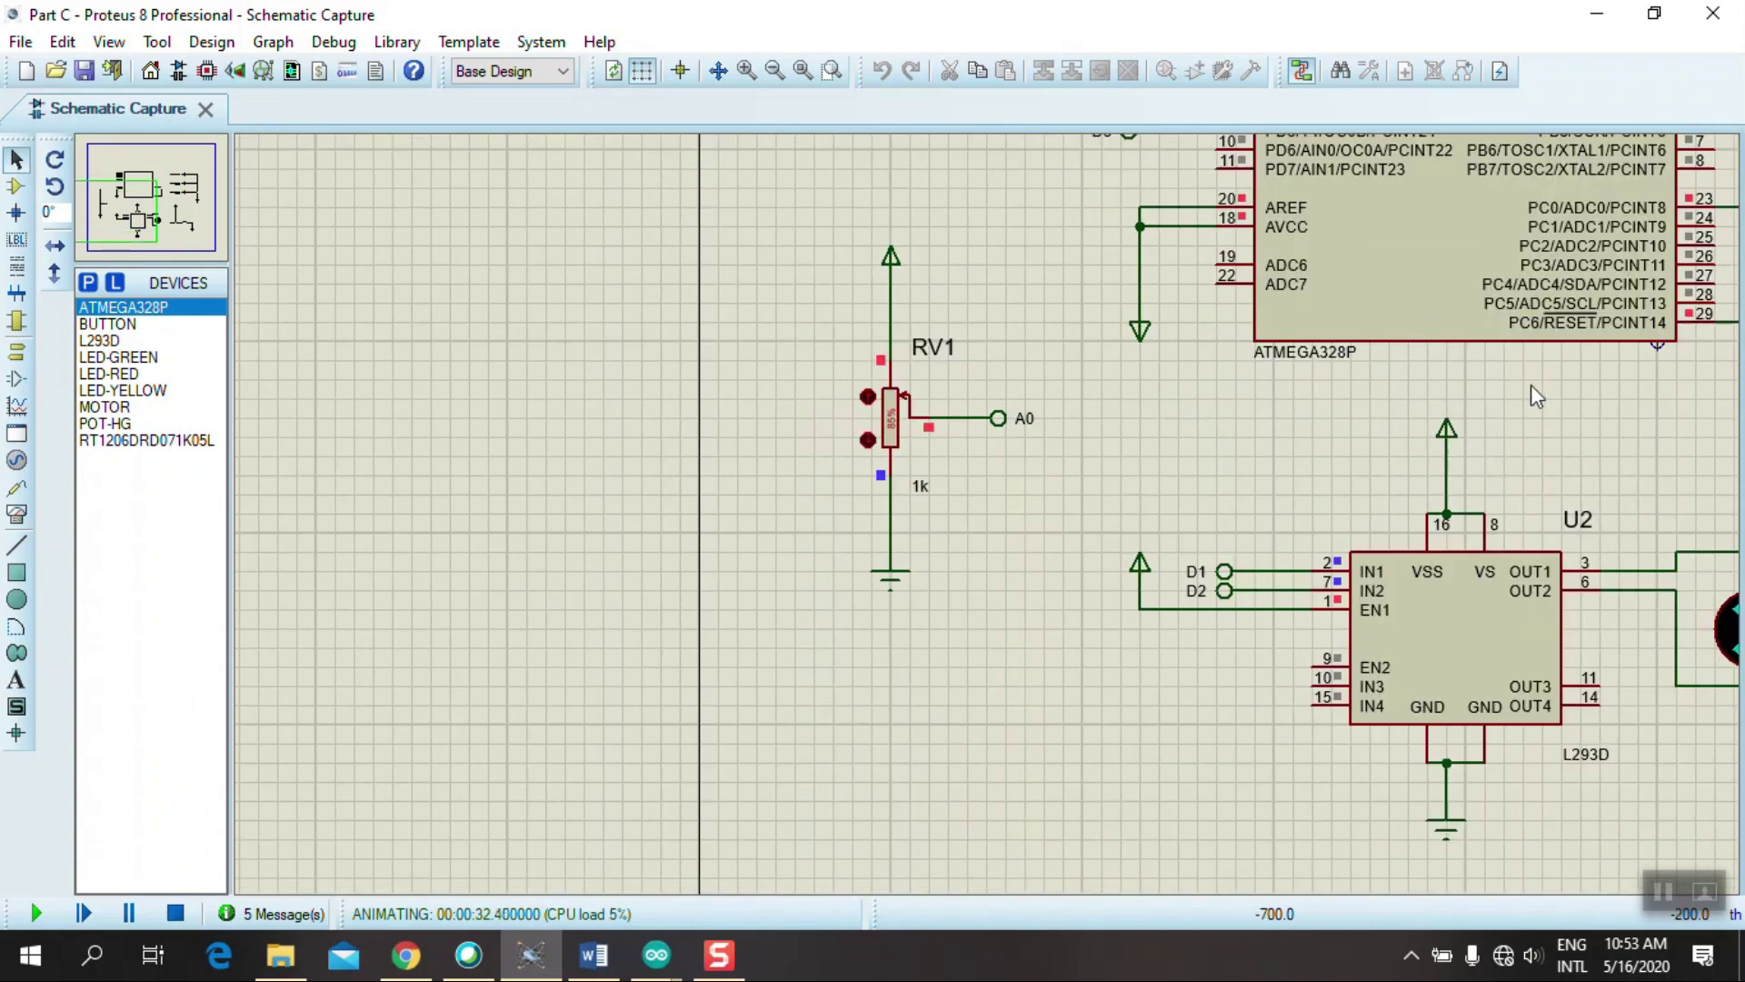
scroll(986, 514, up, 1)
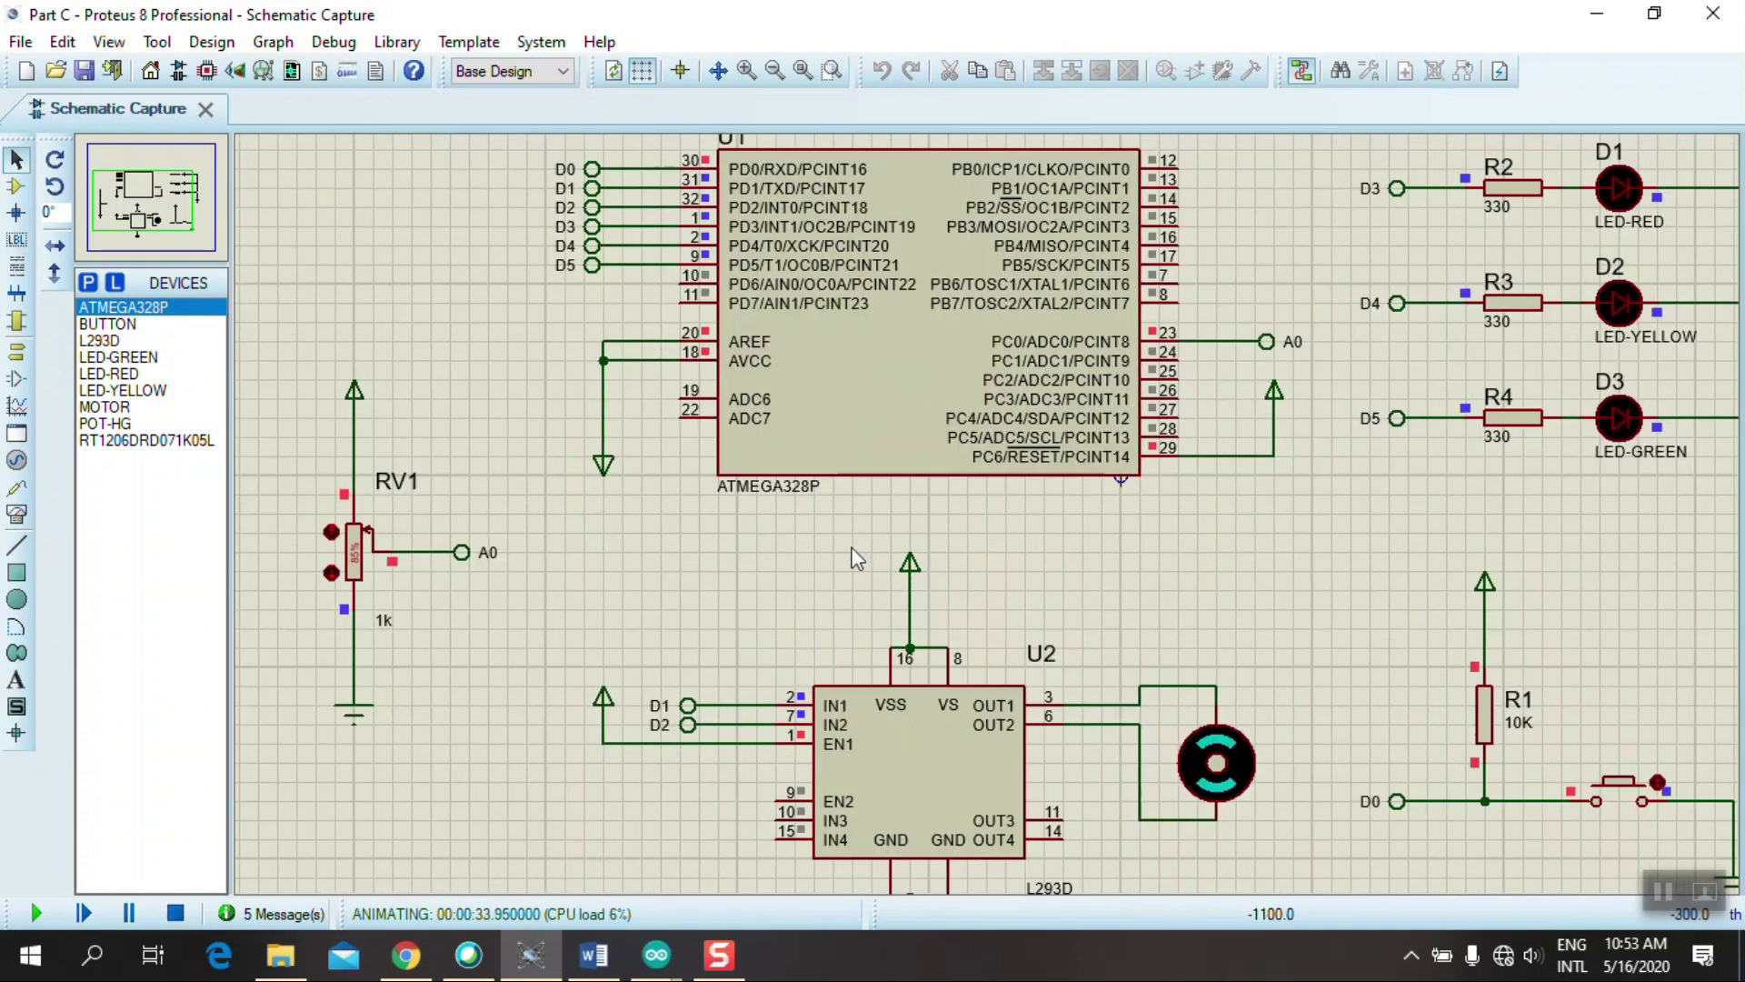
click(331, 533)
click(332, 533)
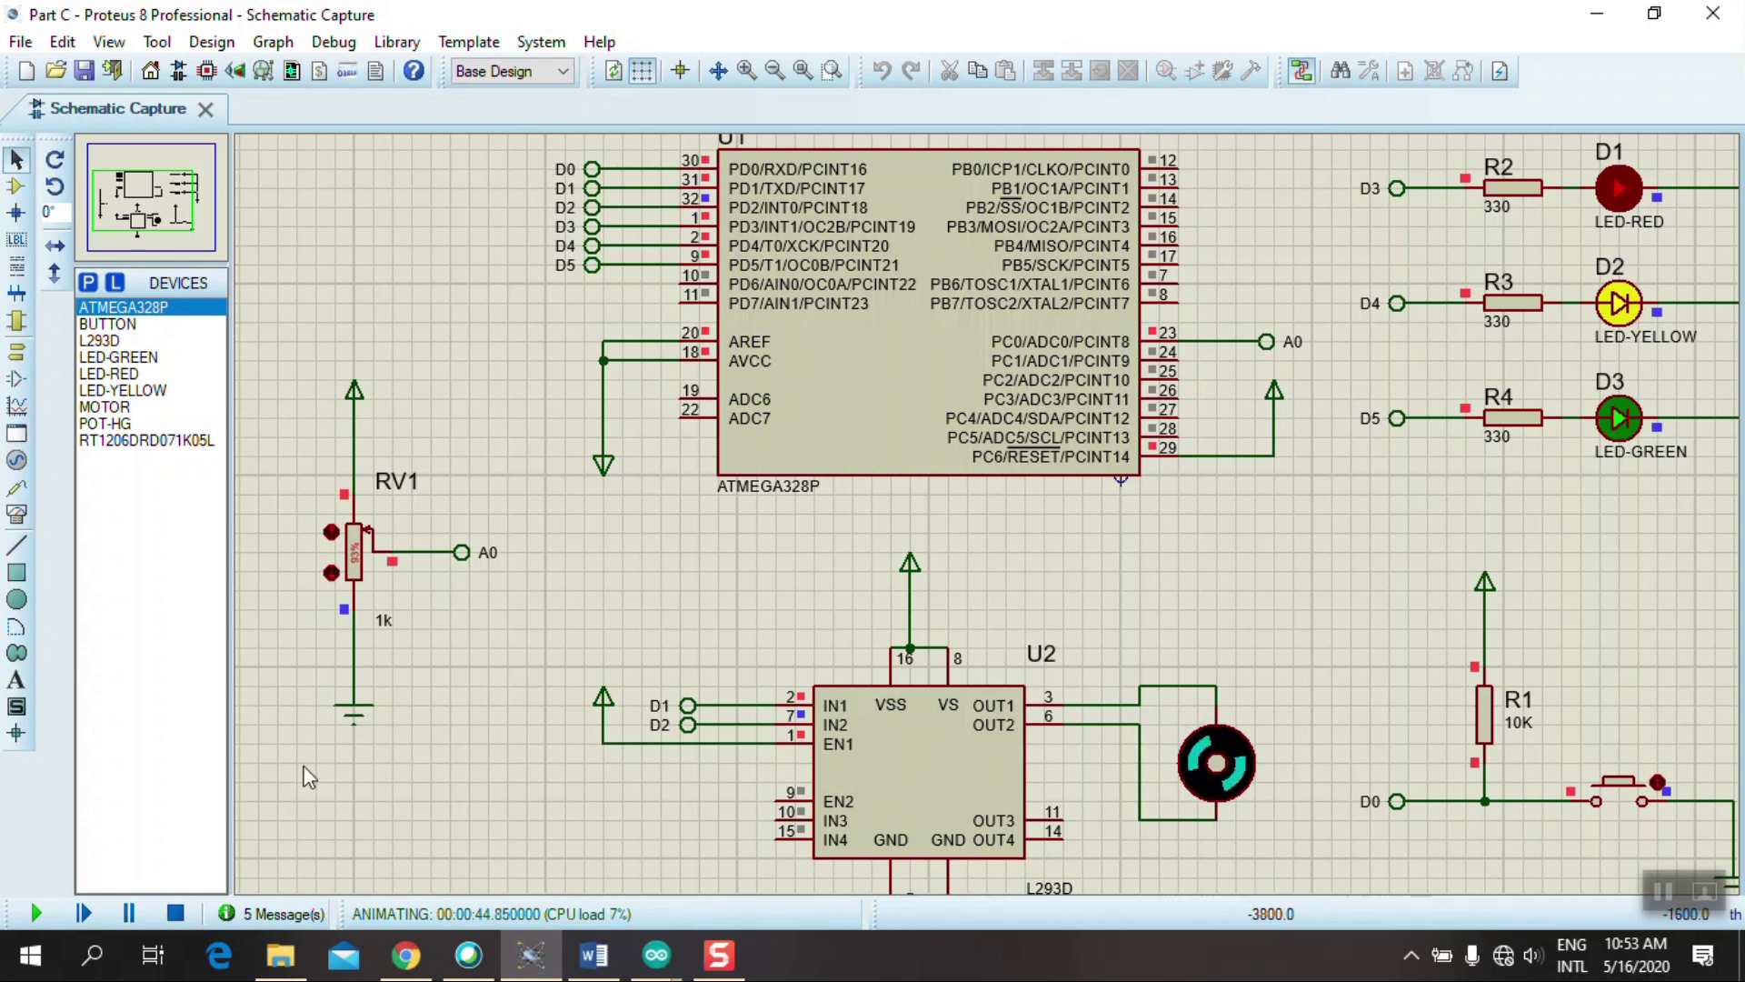
Step: Raise potentiometer RV1 to 100% in the running simulation and check the LEDs and motor
click(330, 573)
click(331, 533)
click(331, 533)
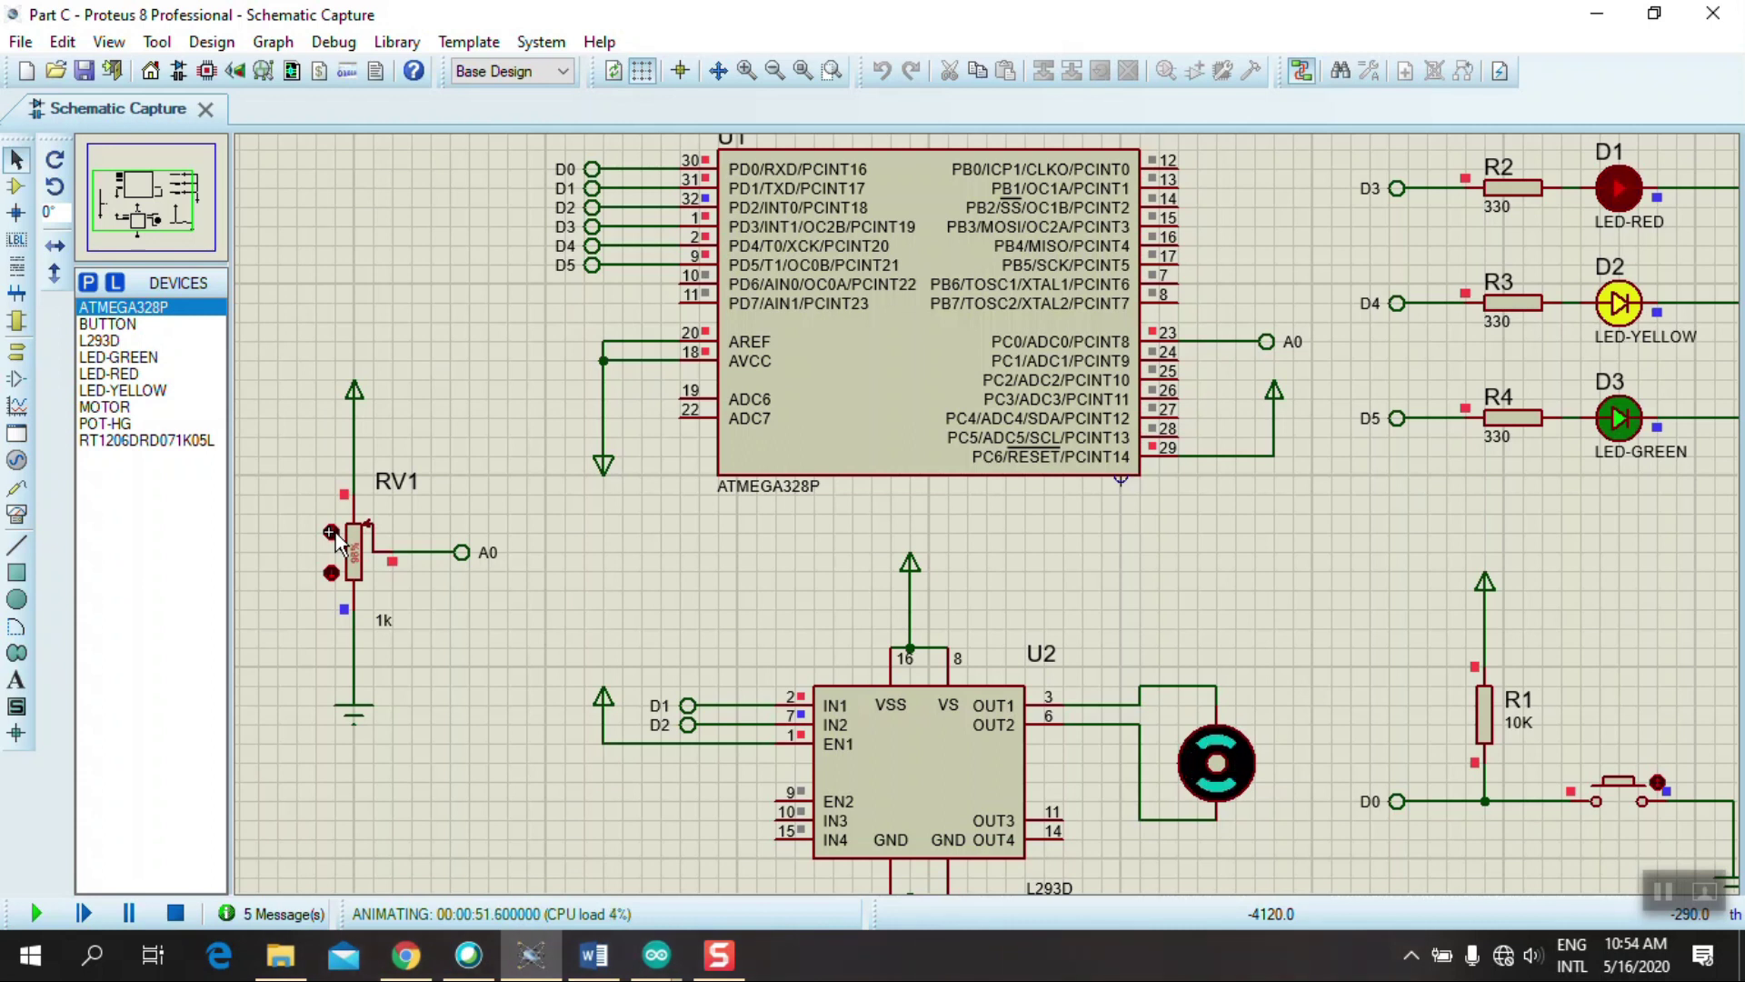
click(331, 533)
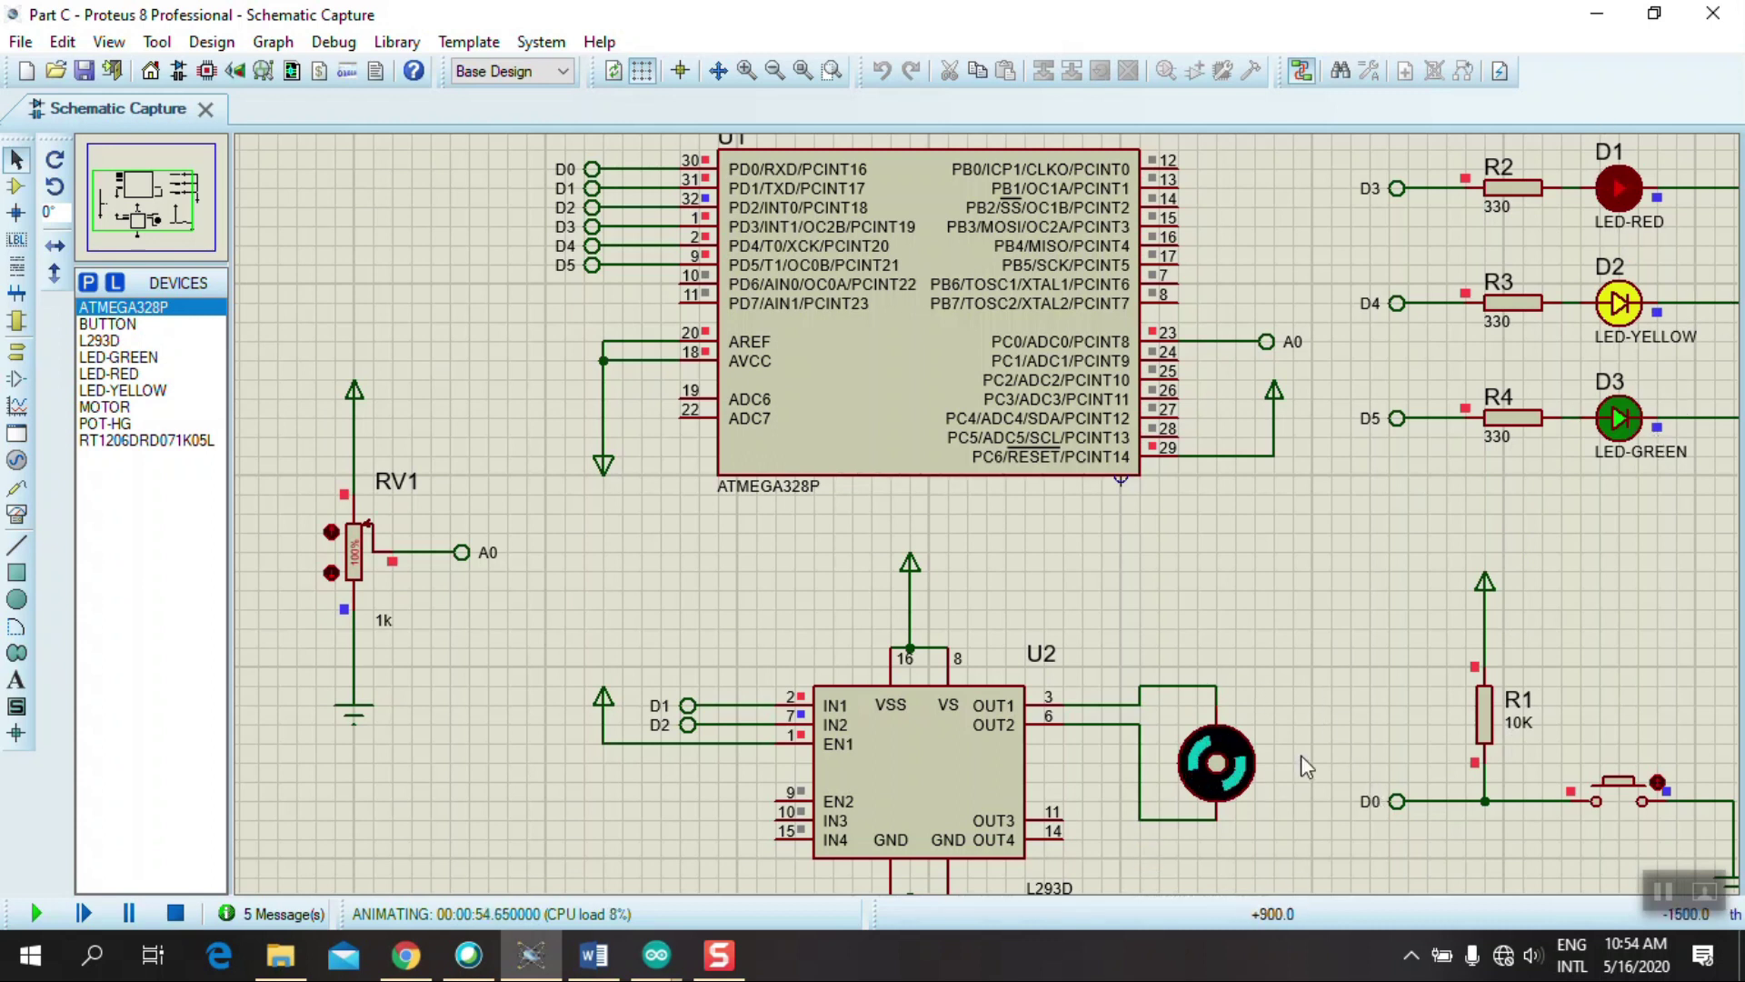
Step: In the Word lab sheet, delete the activation code and password text beneath Figure 4 in Part D
scroll(1191, 526, down, 1)
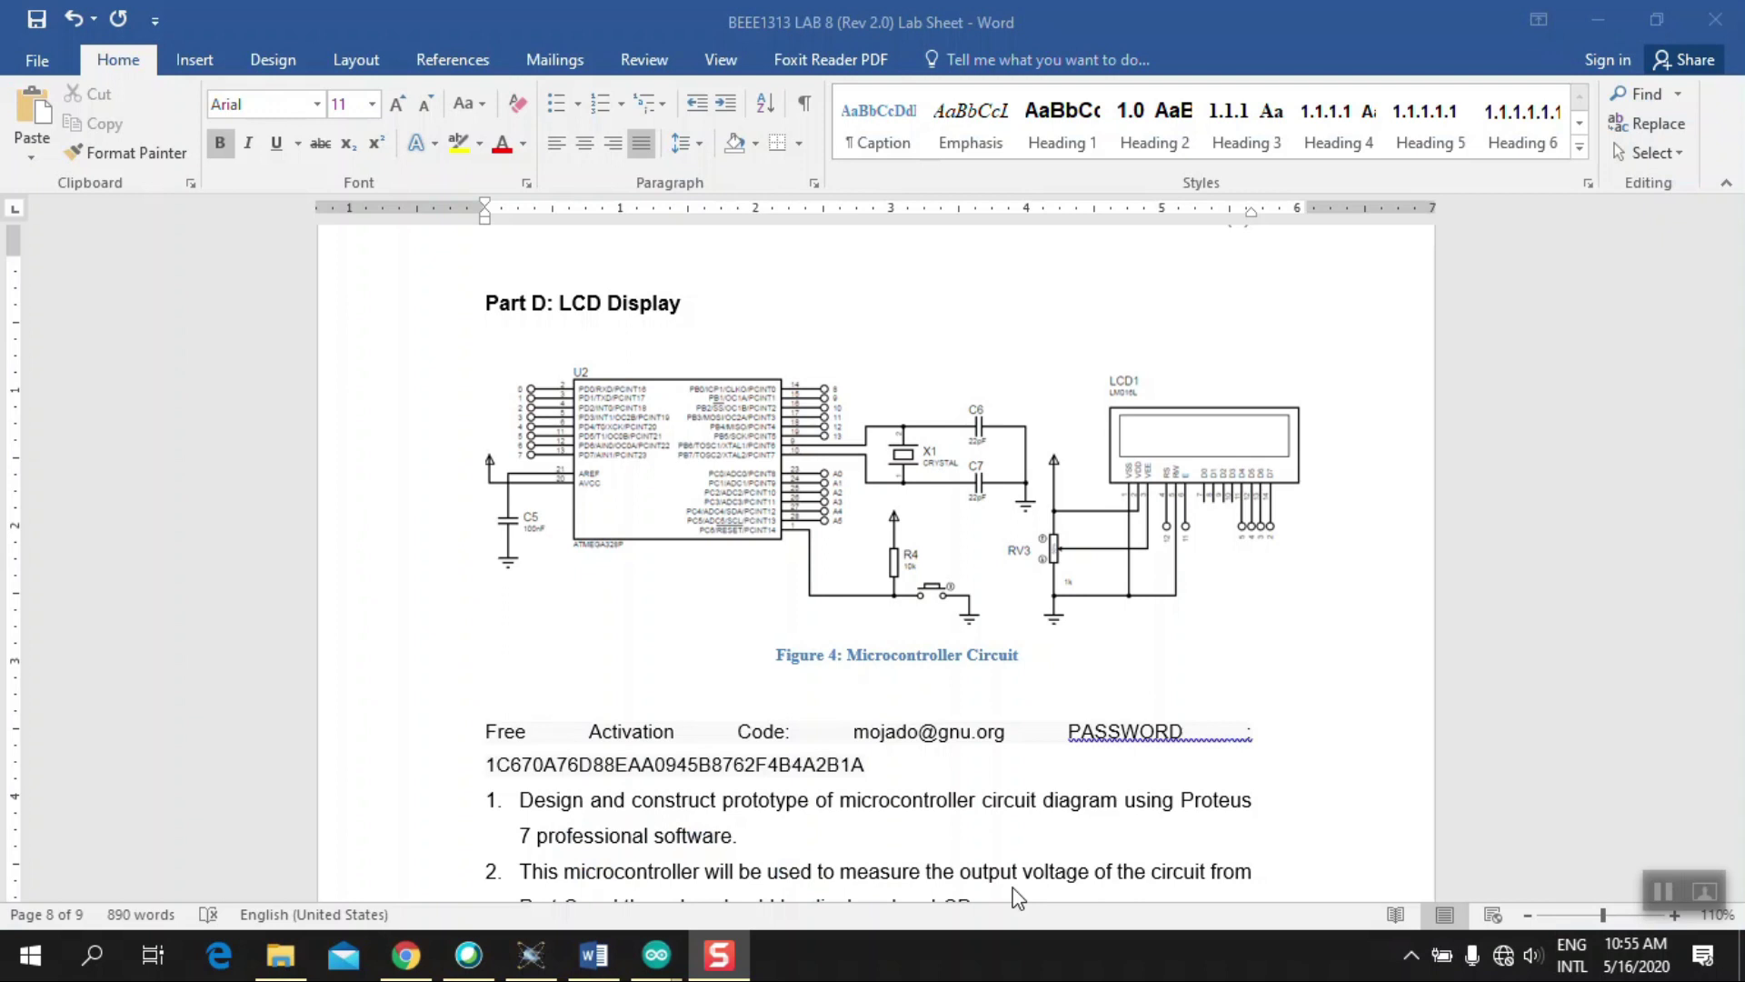
click(949, 772)
drag(865, 766, 494, 736)
key(BackSpace)
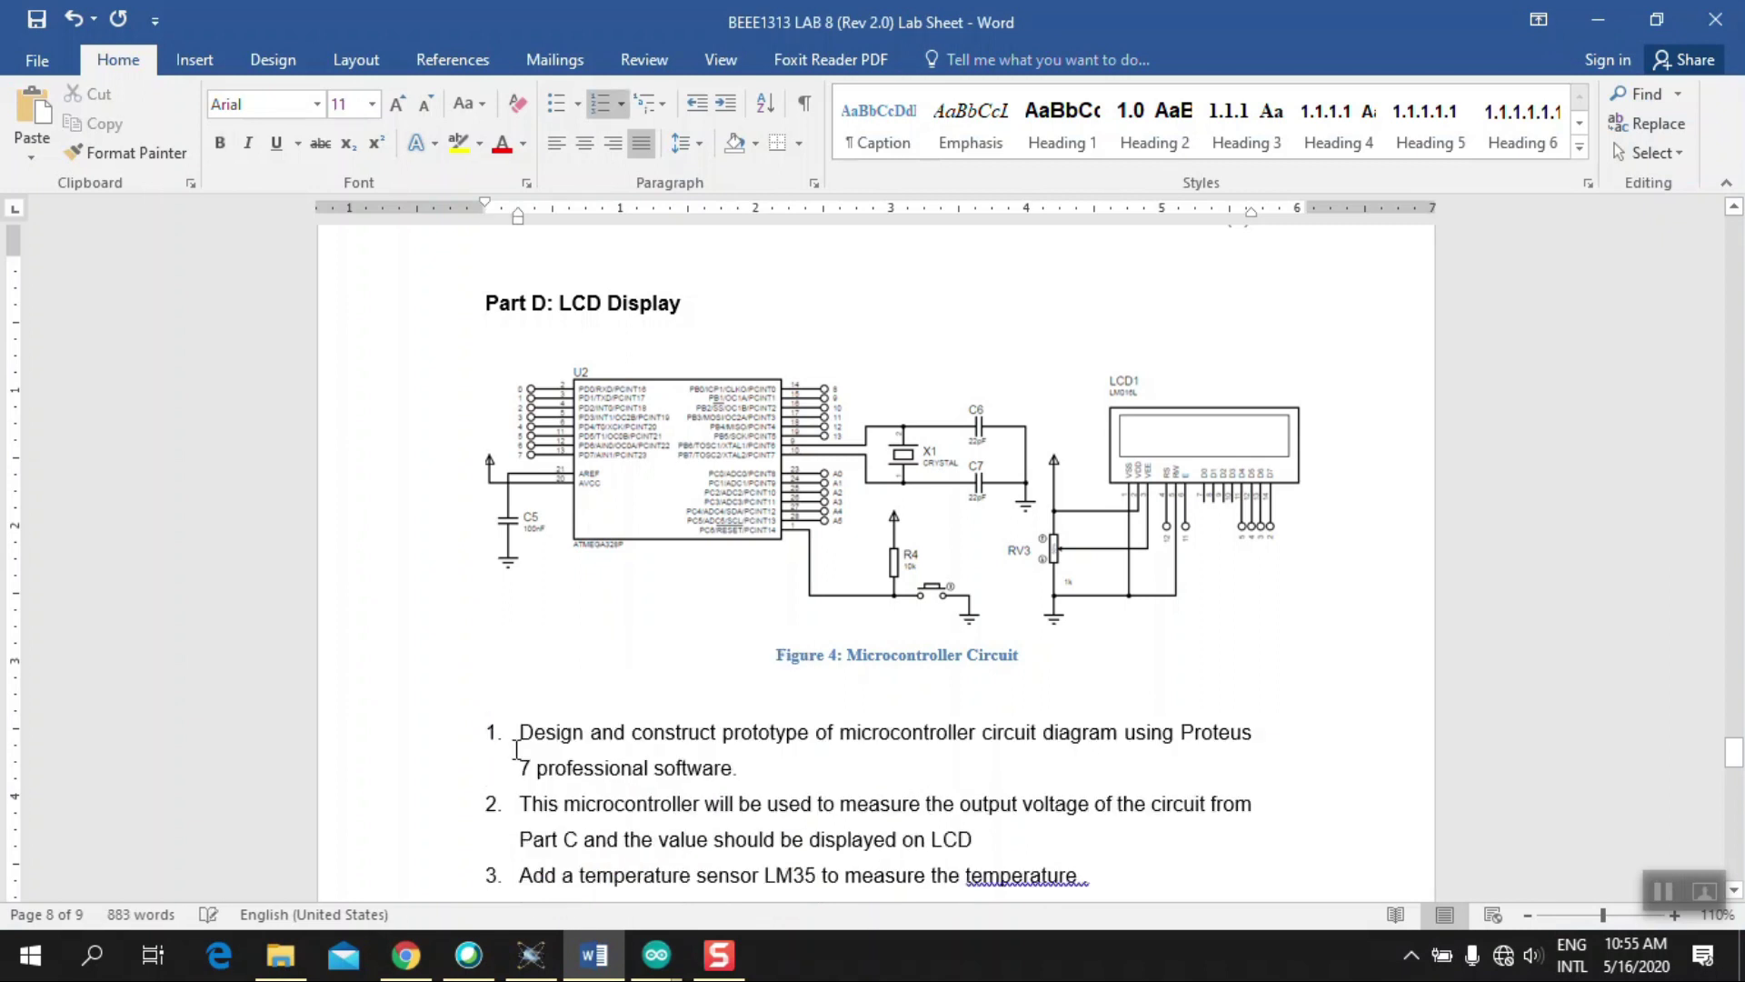
Step: Compare the Part D LCD circuit in Proteus with Figure 4 and the numbered instructions in the Word lab sheet
scroll(516, 750, down, 1)
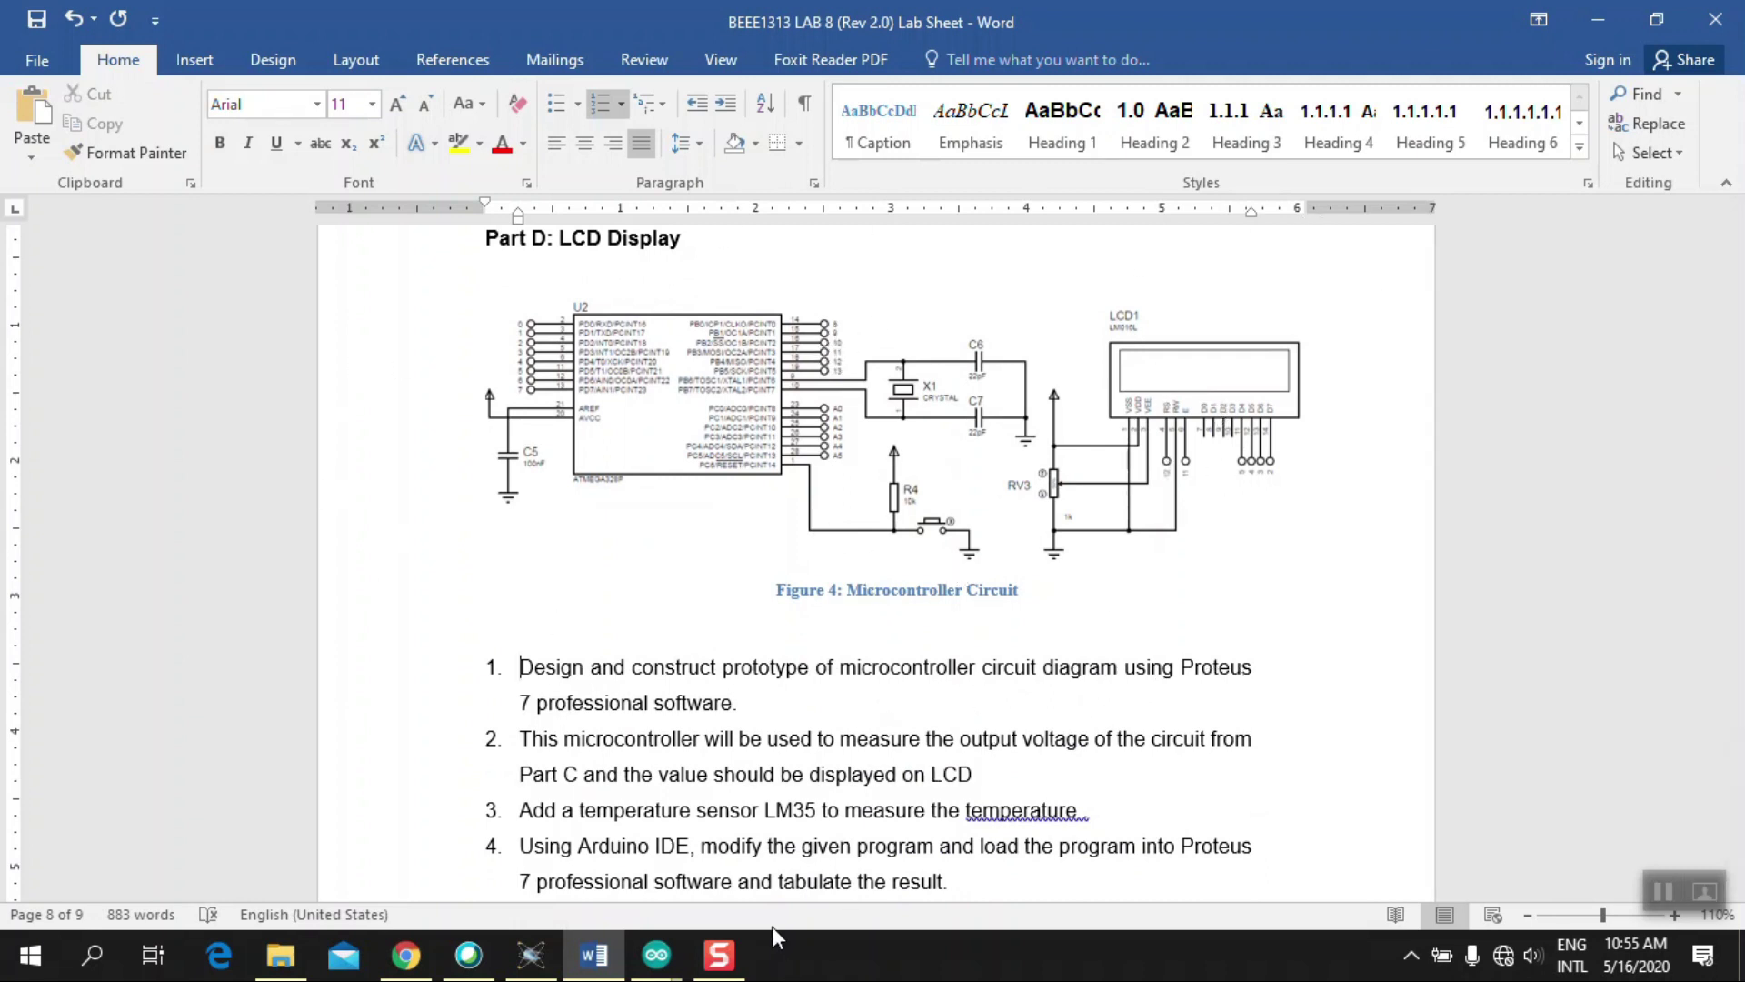
click(531, 954)
scroll(401, 292, up, 1)
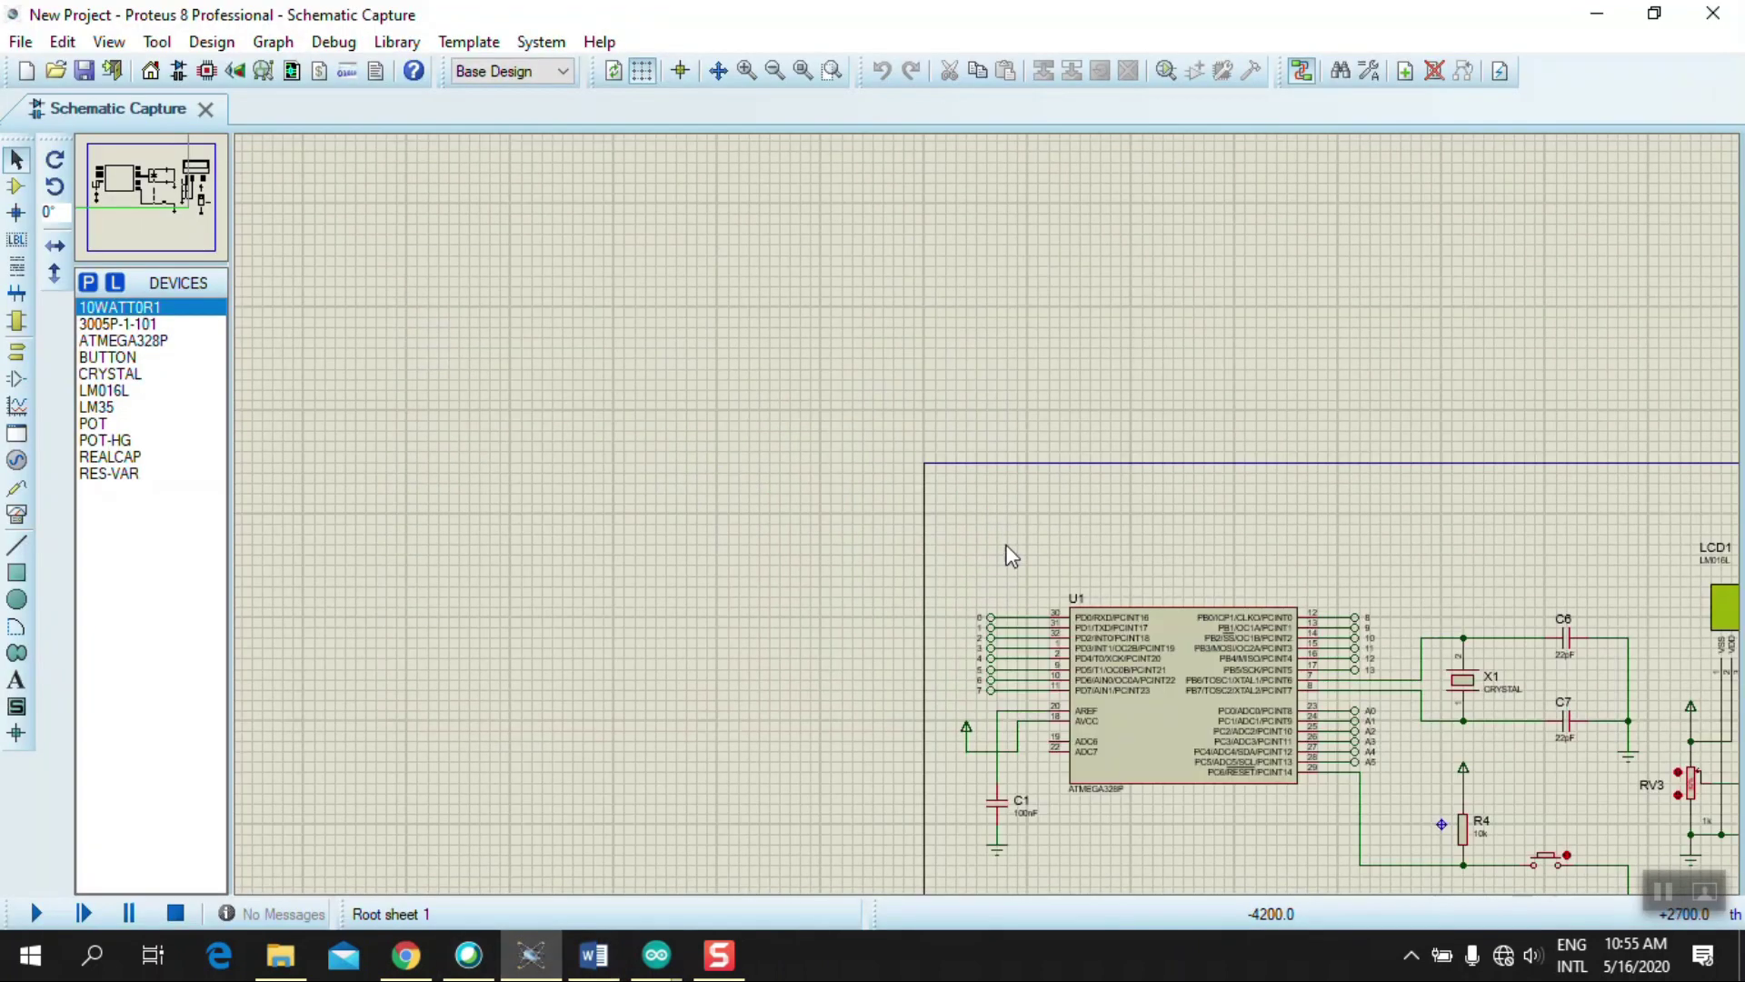
scroll(1005, 553, down, 1)
scroll(1045, 585, down, 1)
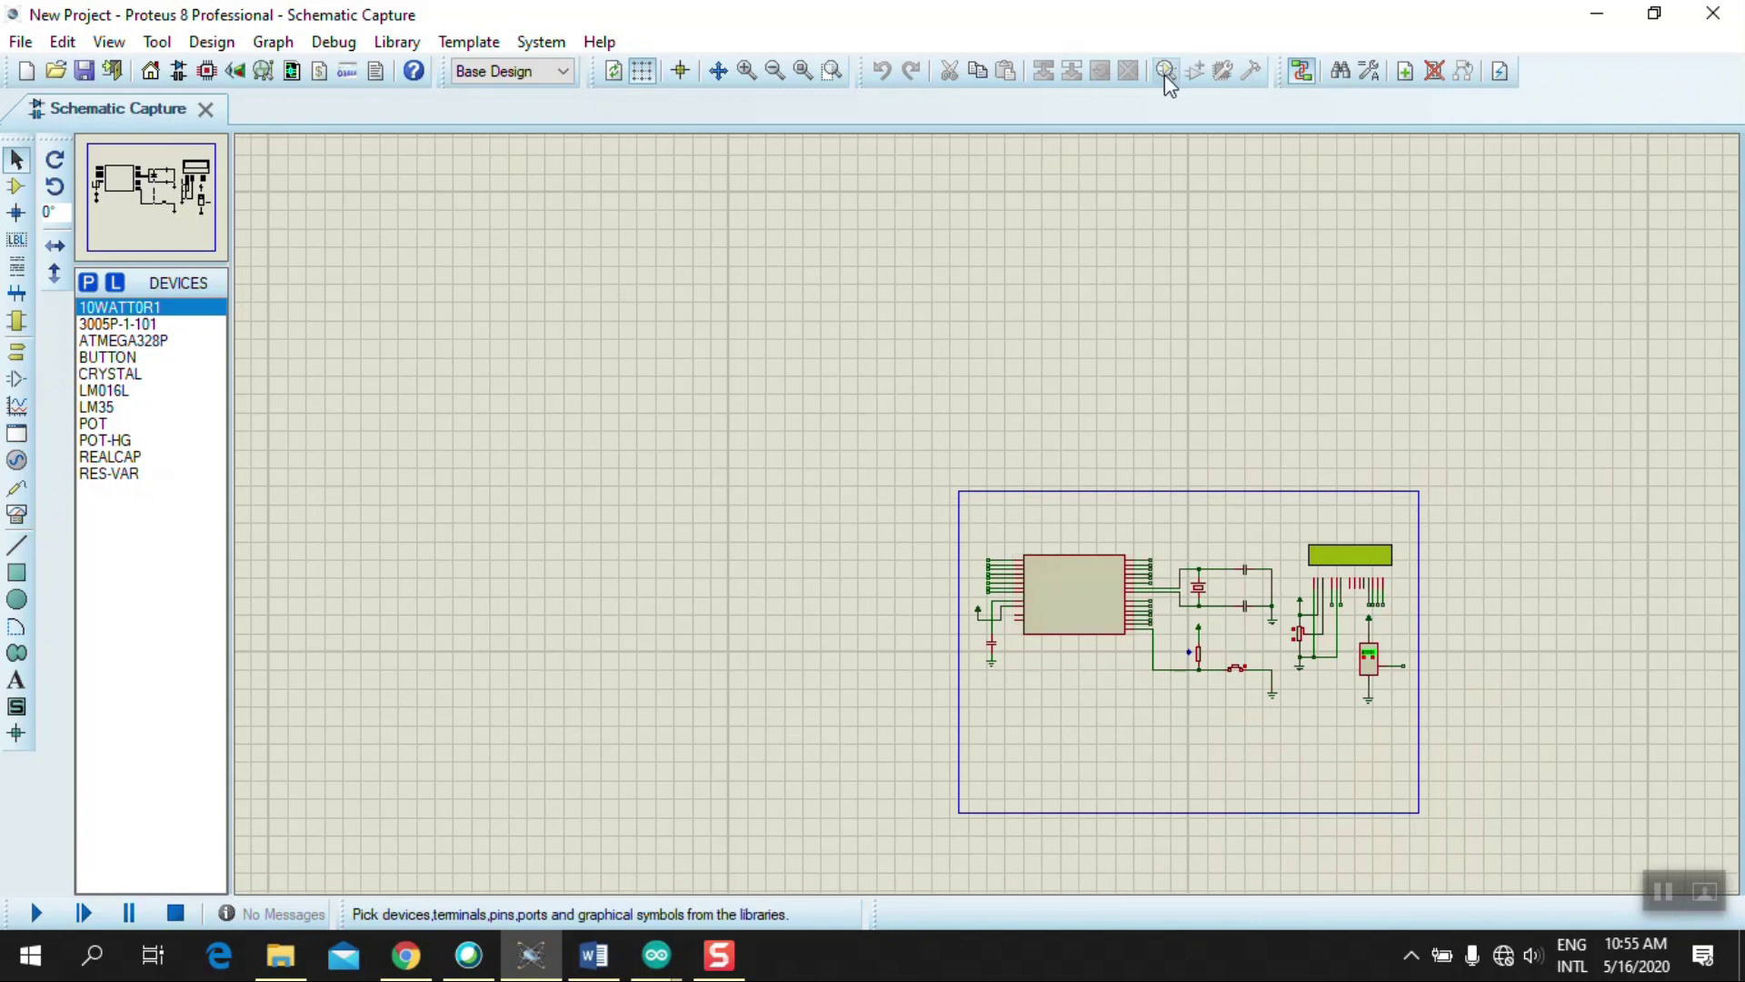
click(832, 71)
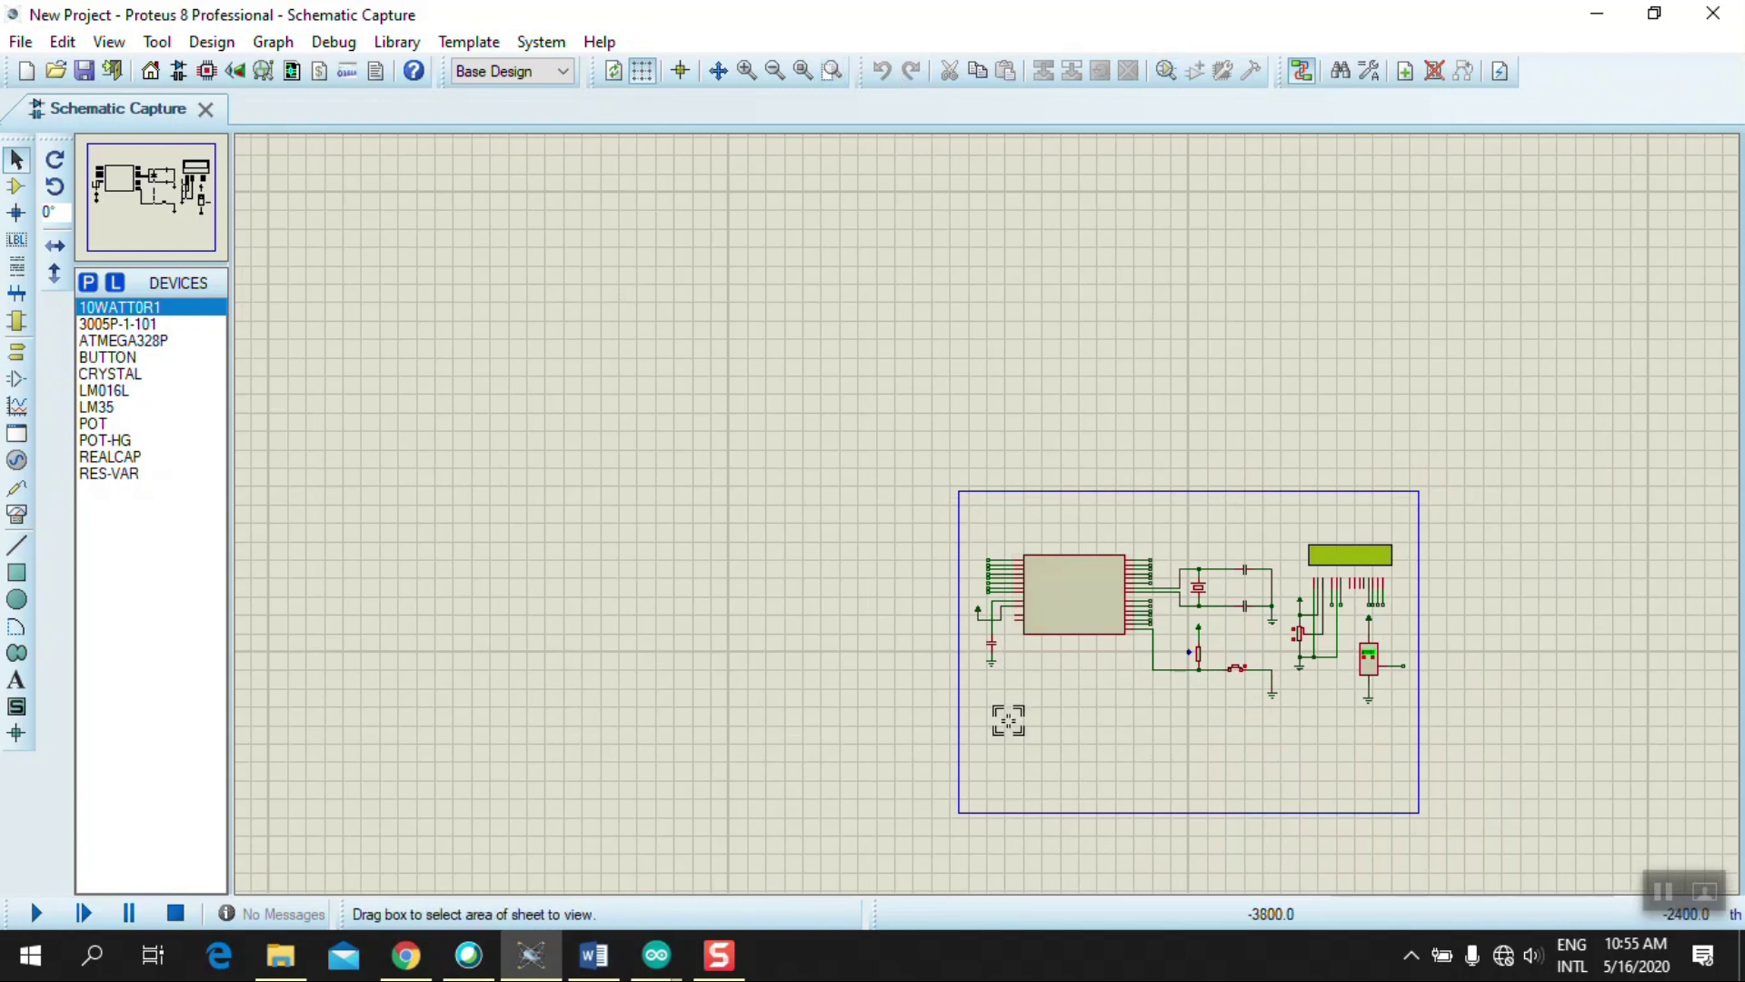
drag(950, 473, 1420, 764)
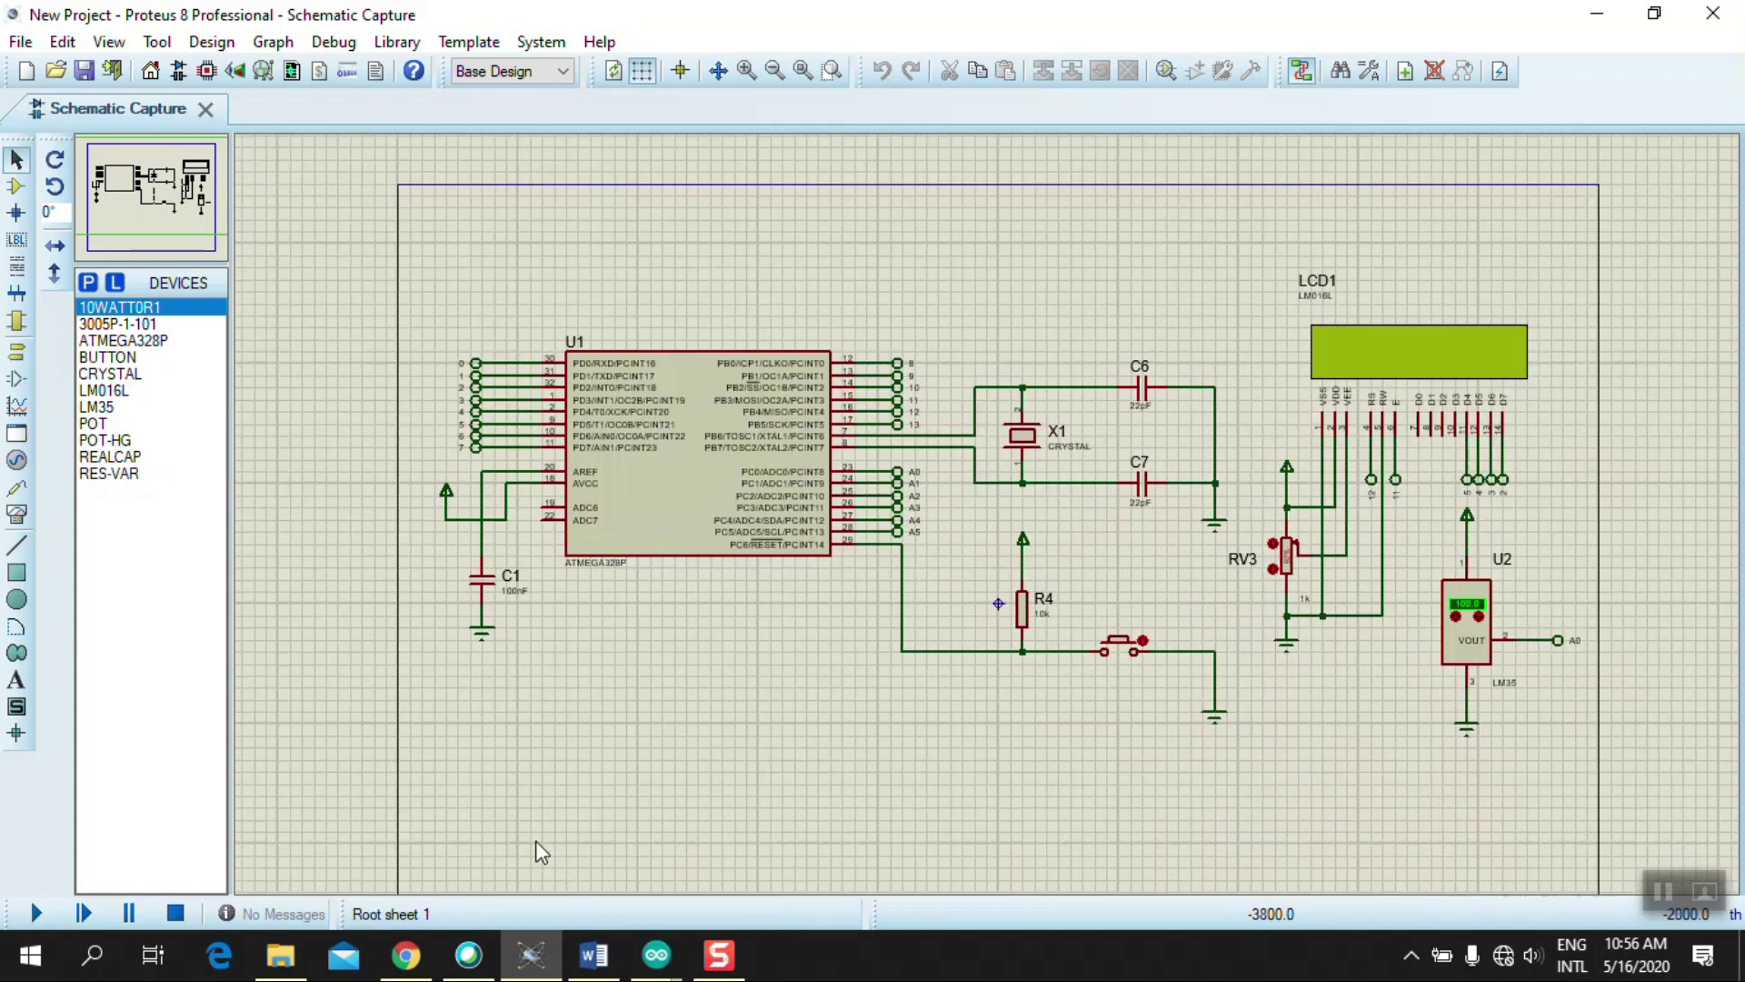
click(593, 960)
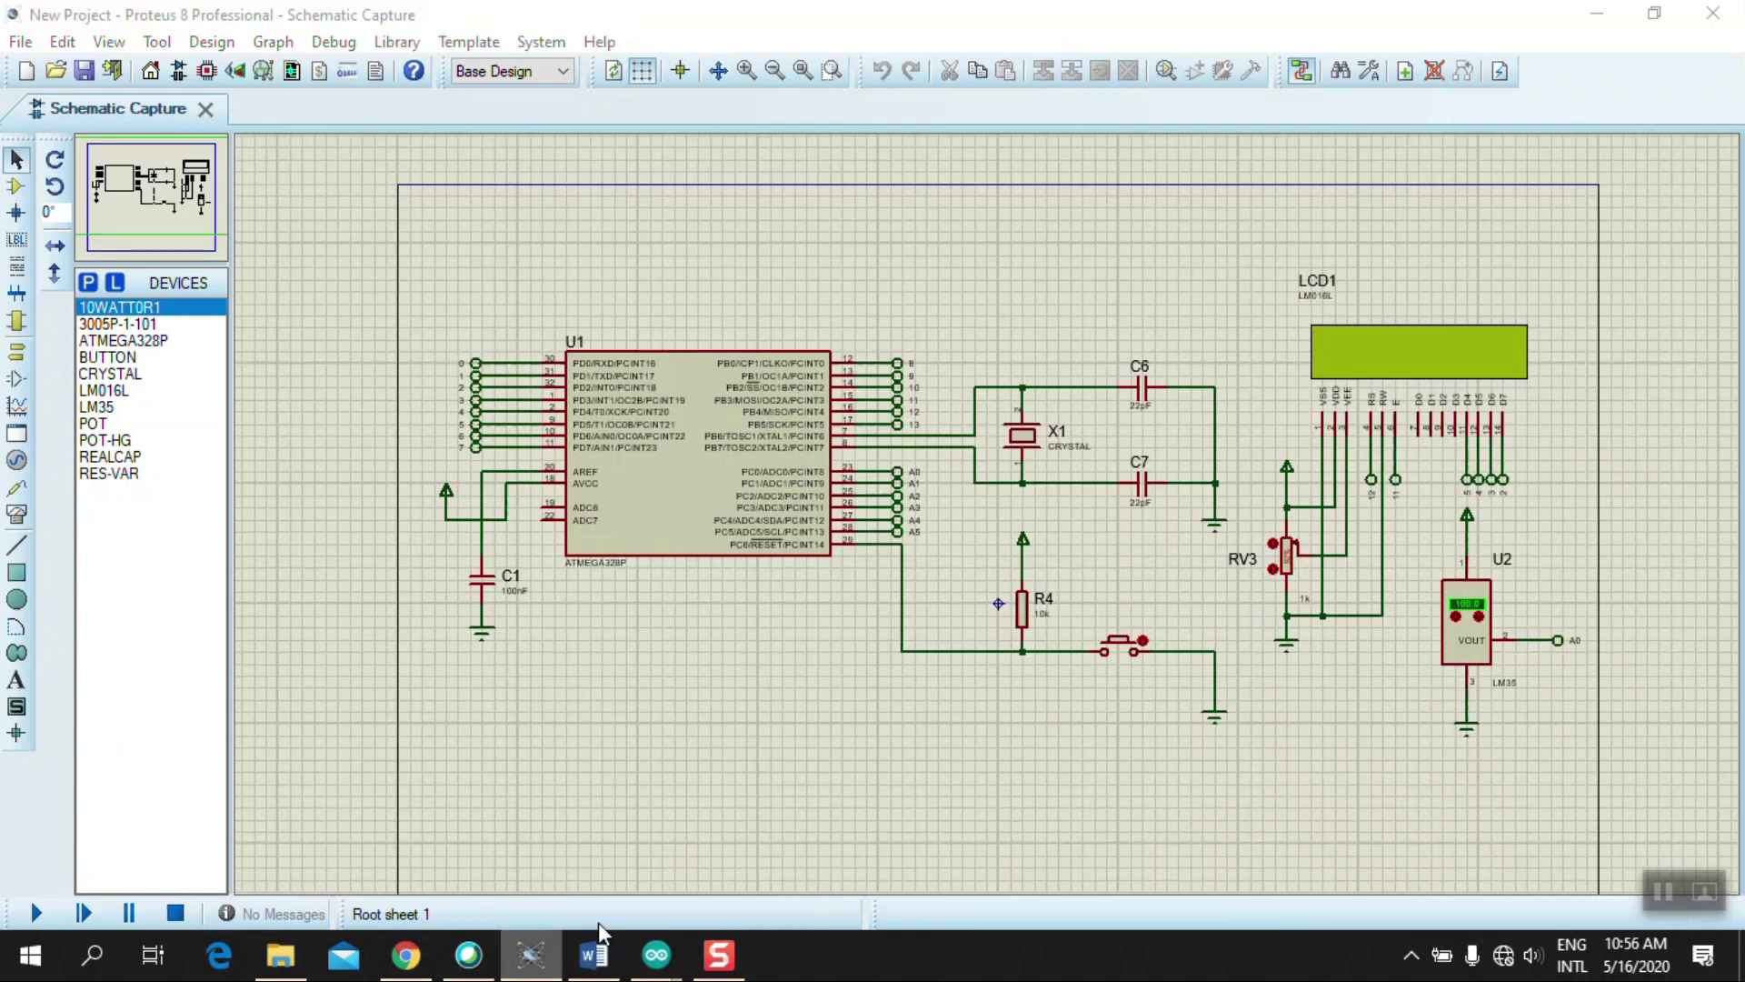
scroll(636, 739, down, 2)
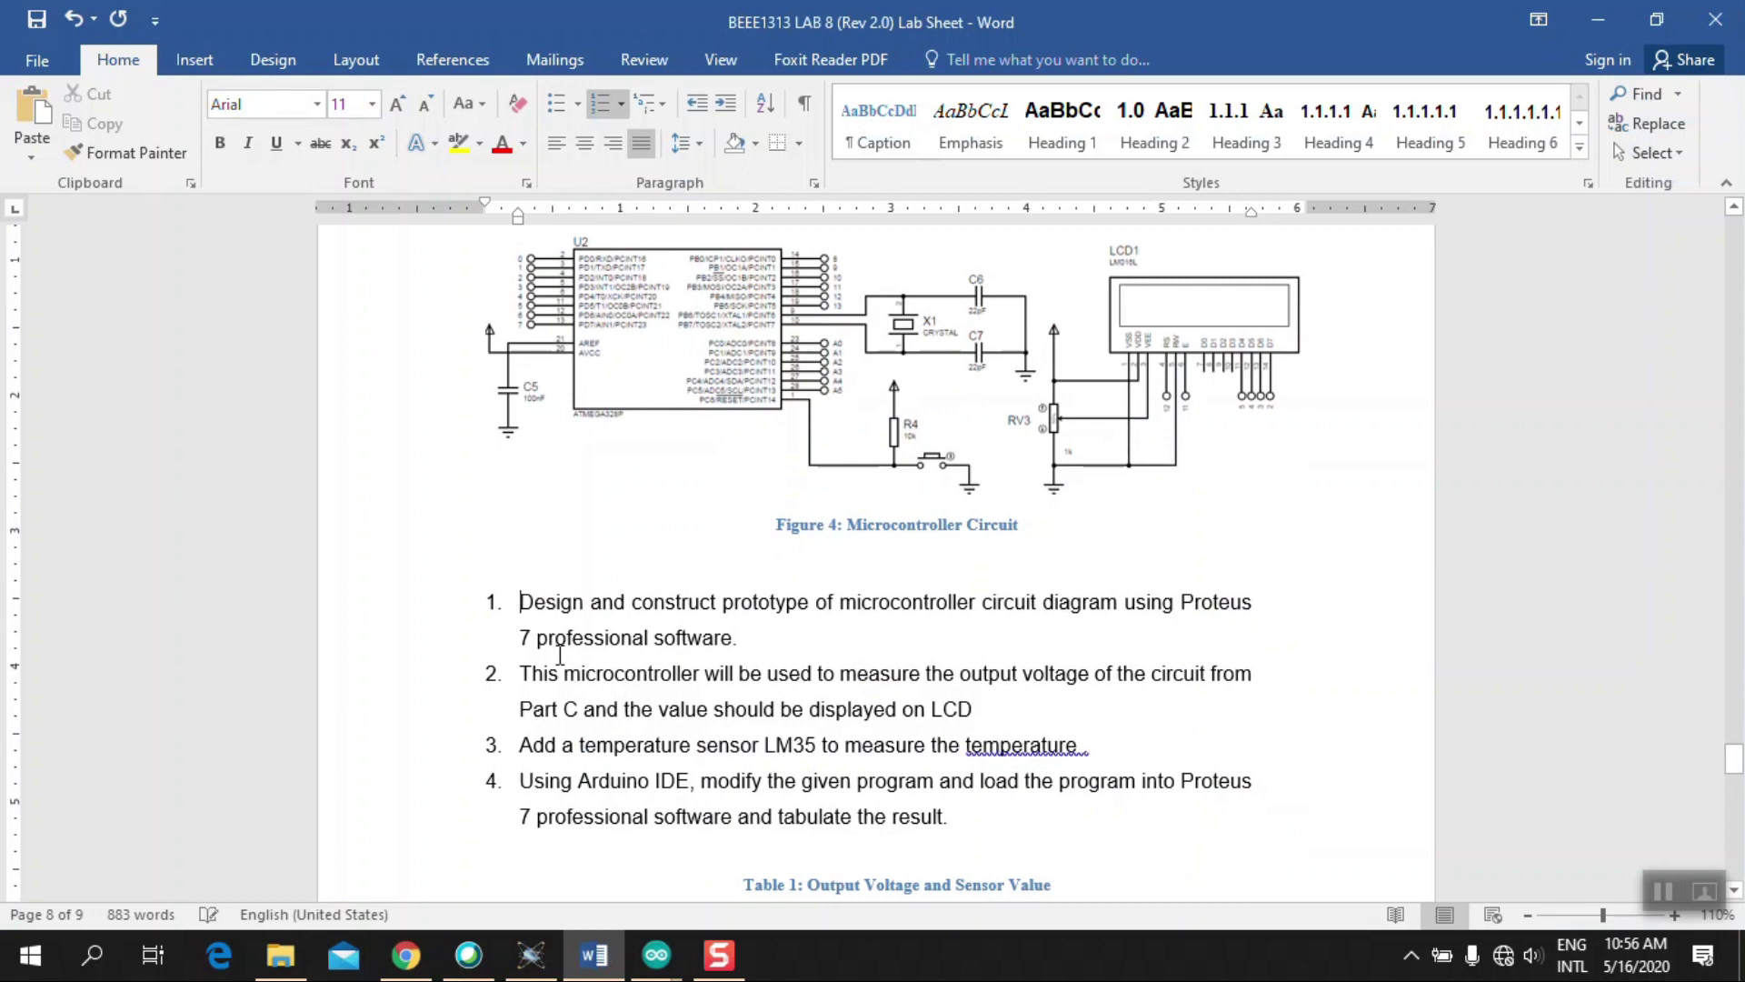
scroll(617, 664, down, 1)
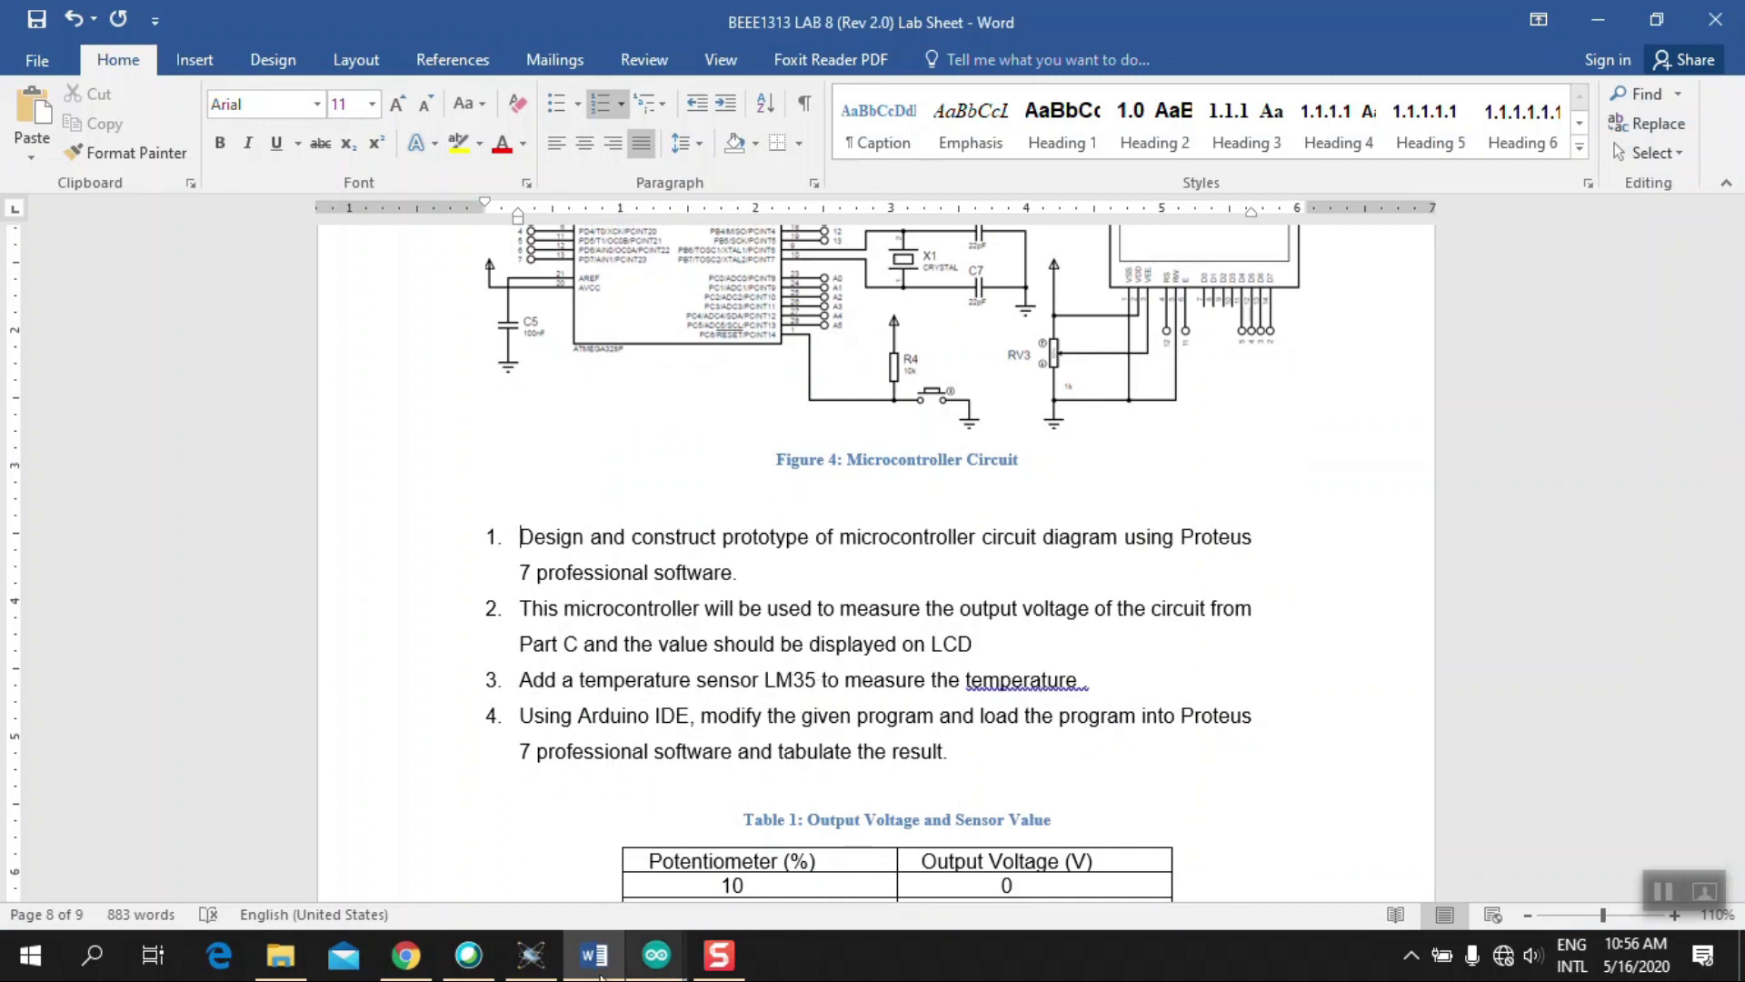
Step: Switch to Proteus, search the device library for lm35, cancel without adding a part, and select LM35 among the project's devices
click(535, 962)
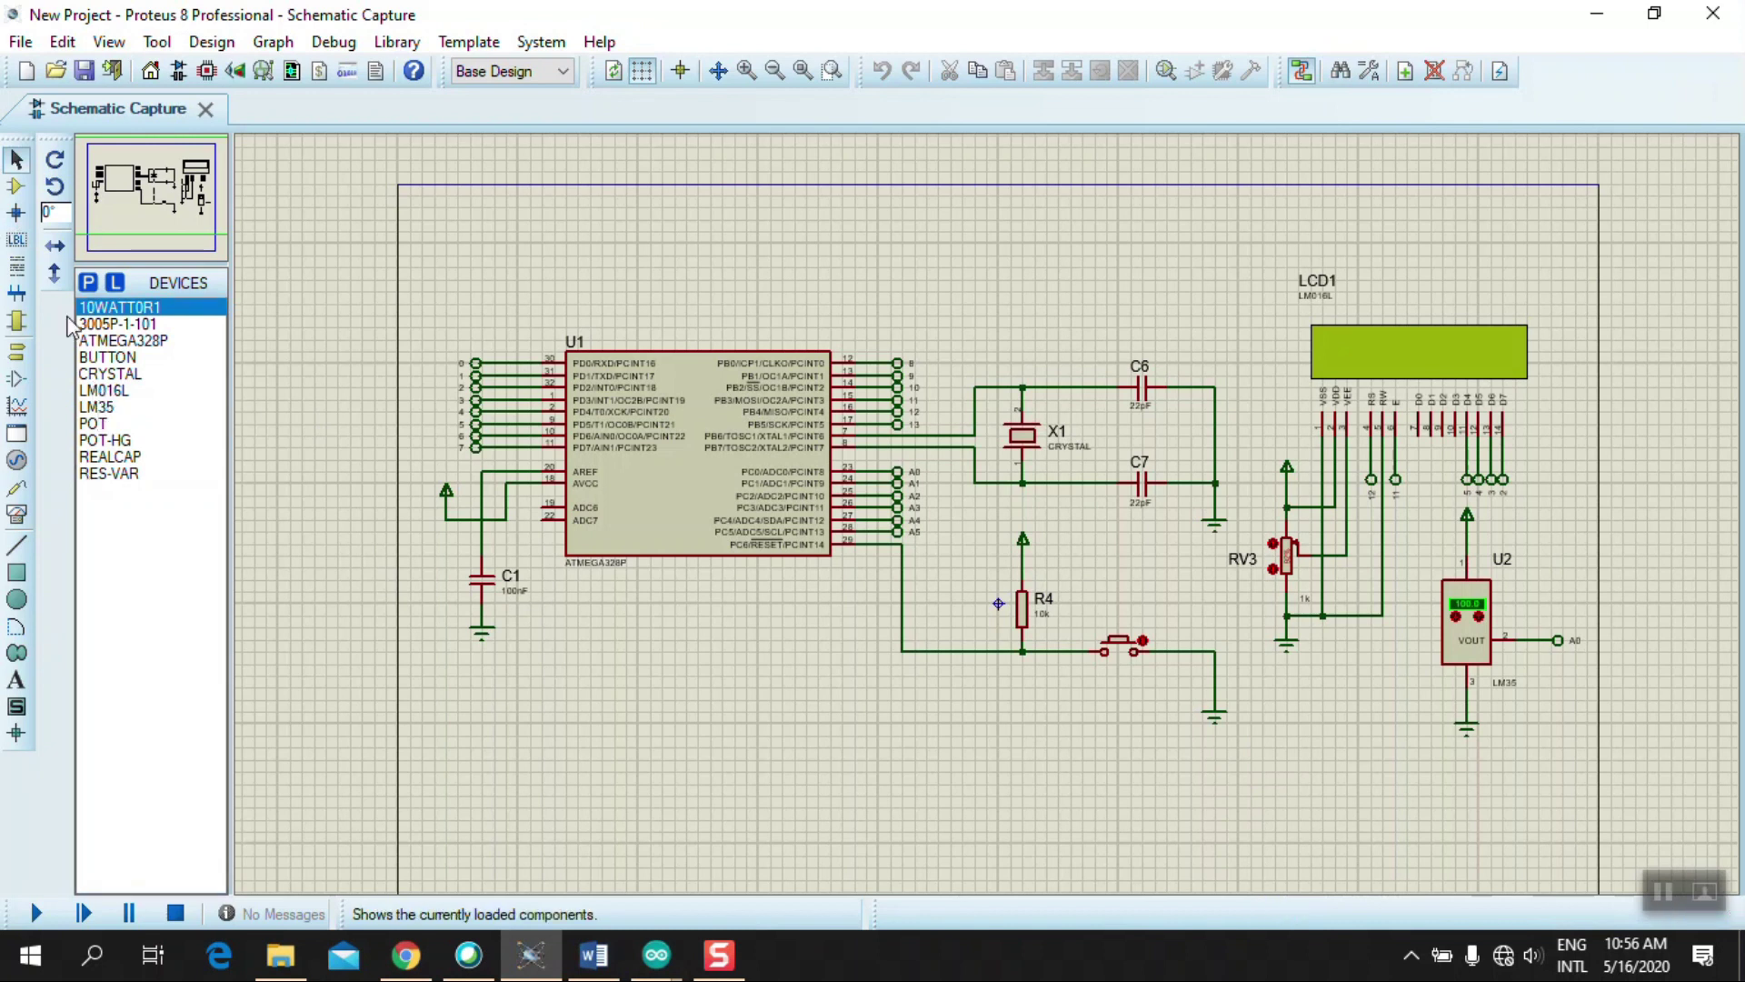
click(90, 286)
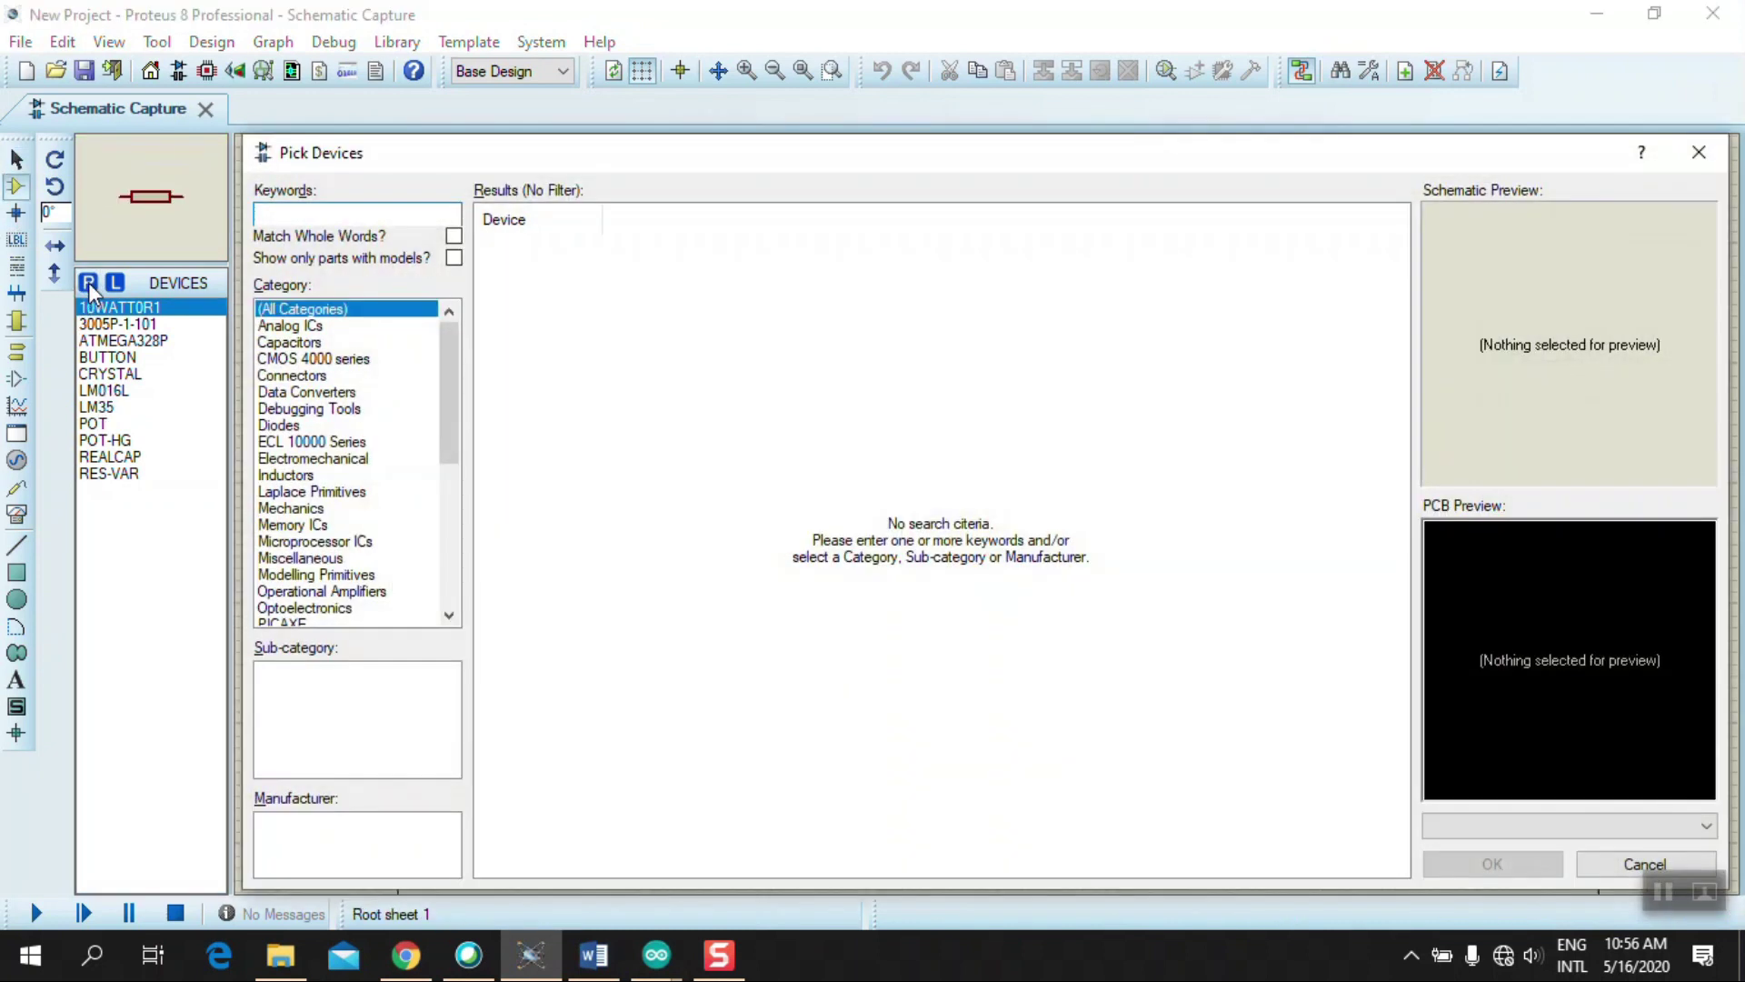
text(lm35)
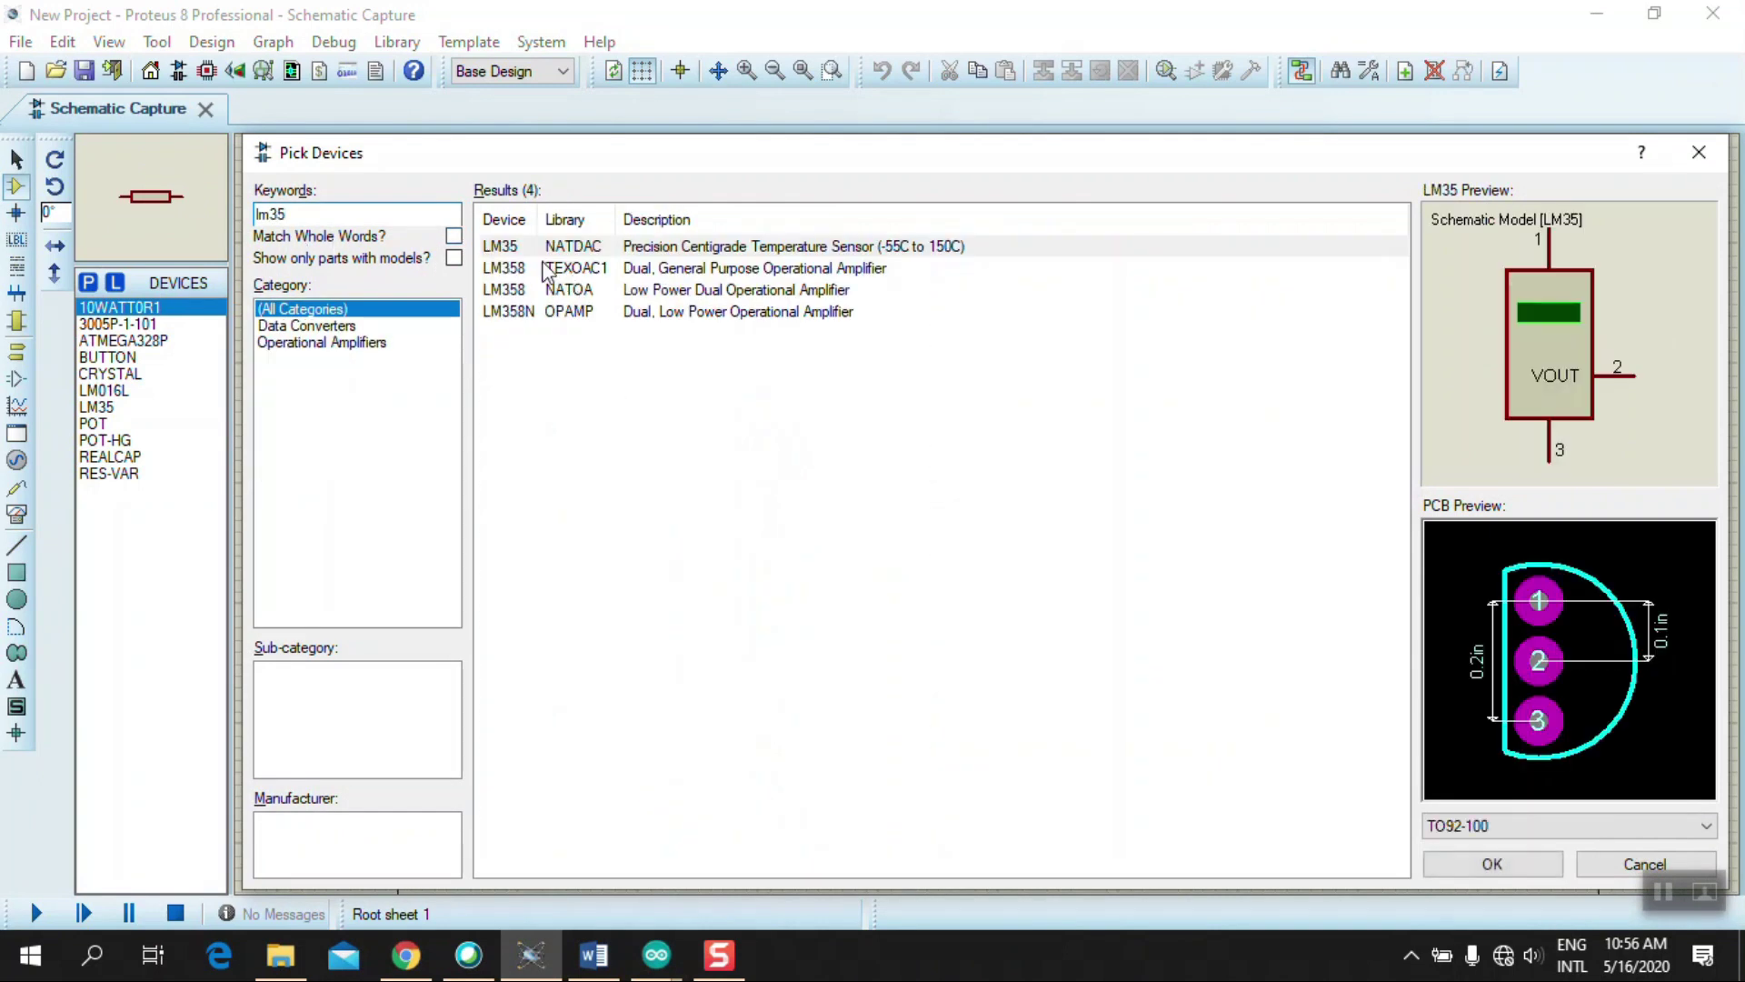
click(504, 251)
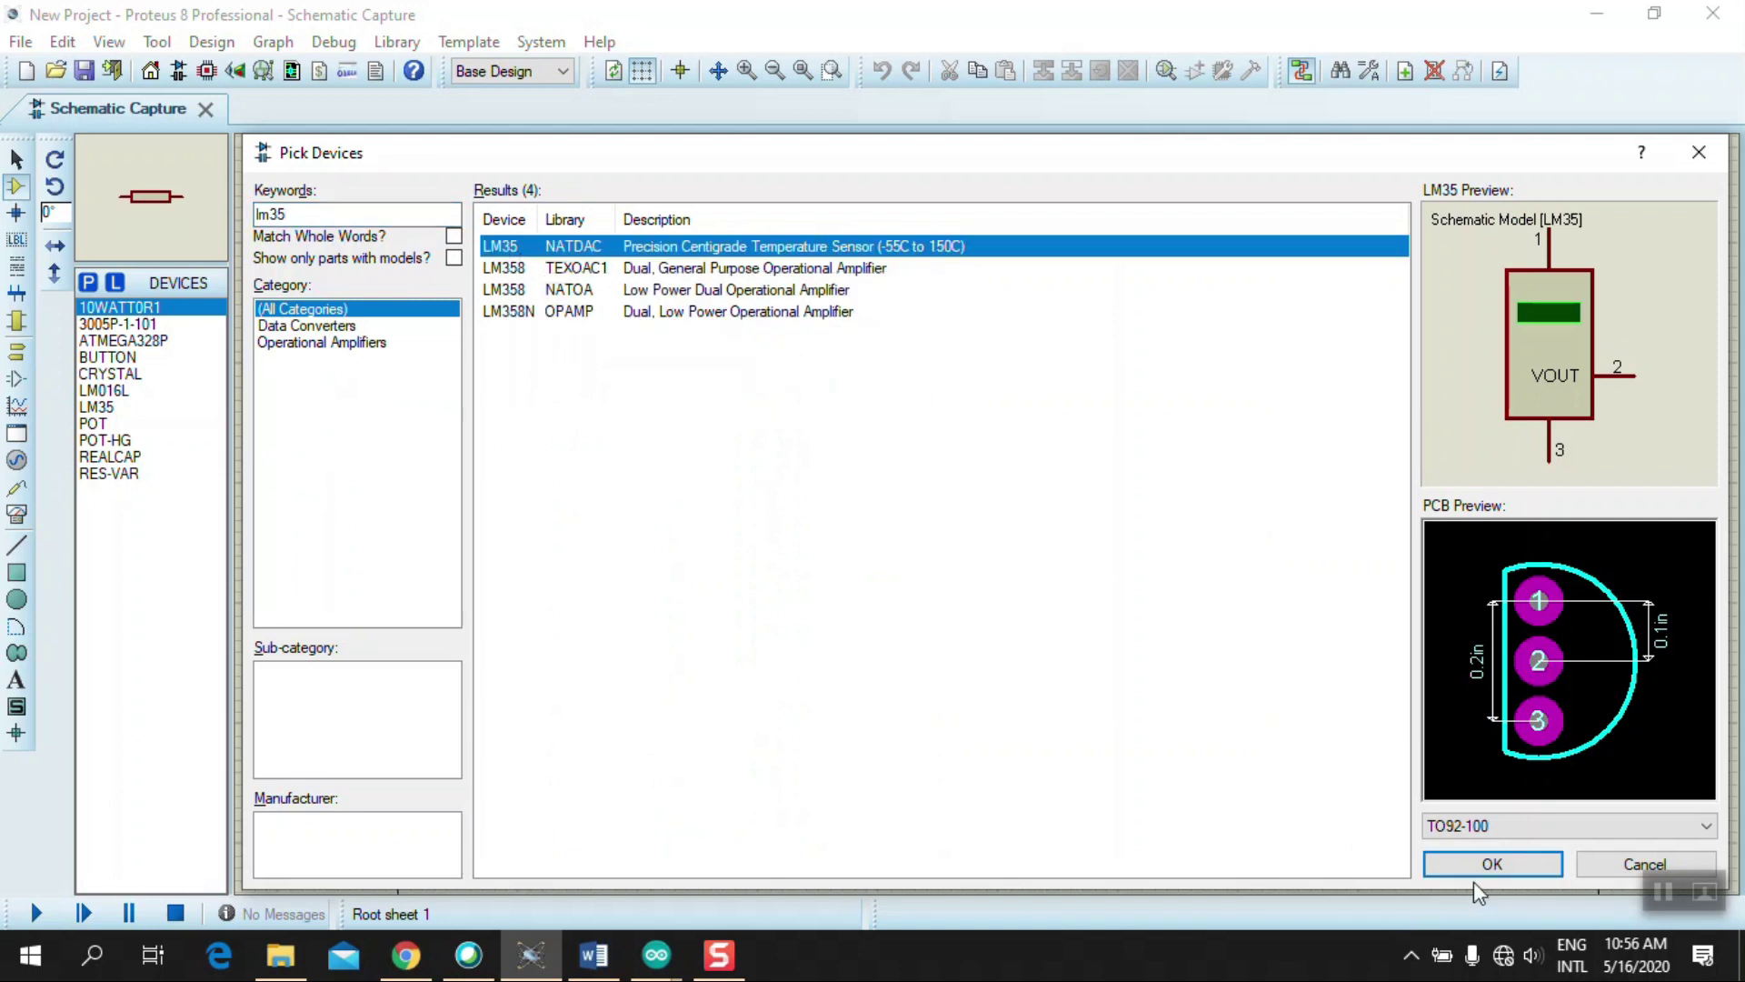
click(1619, 873)
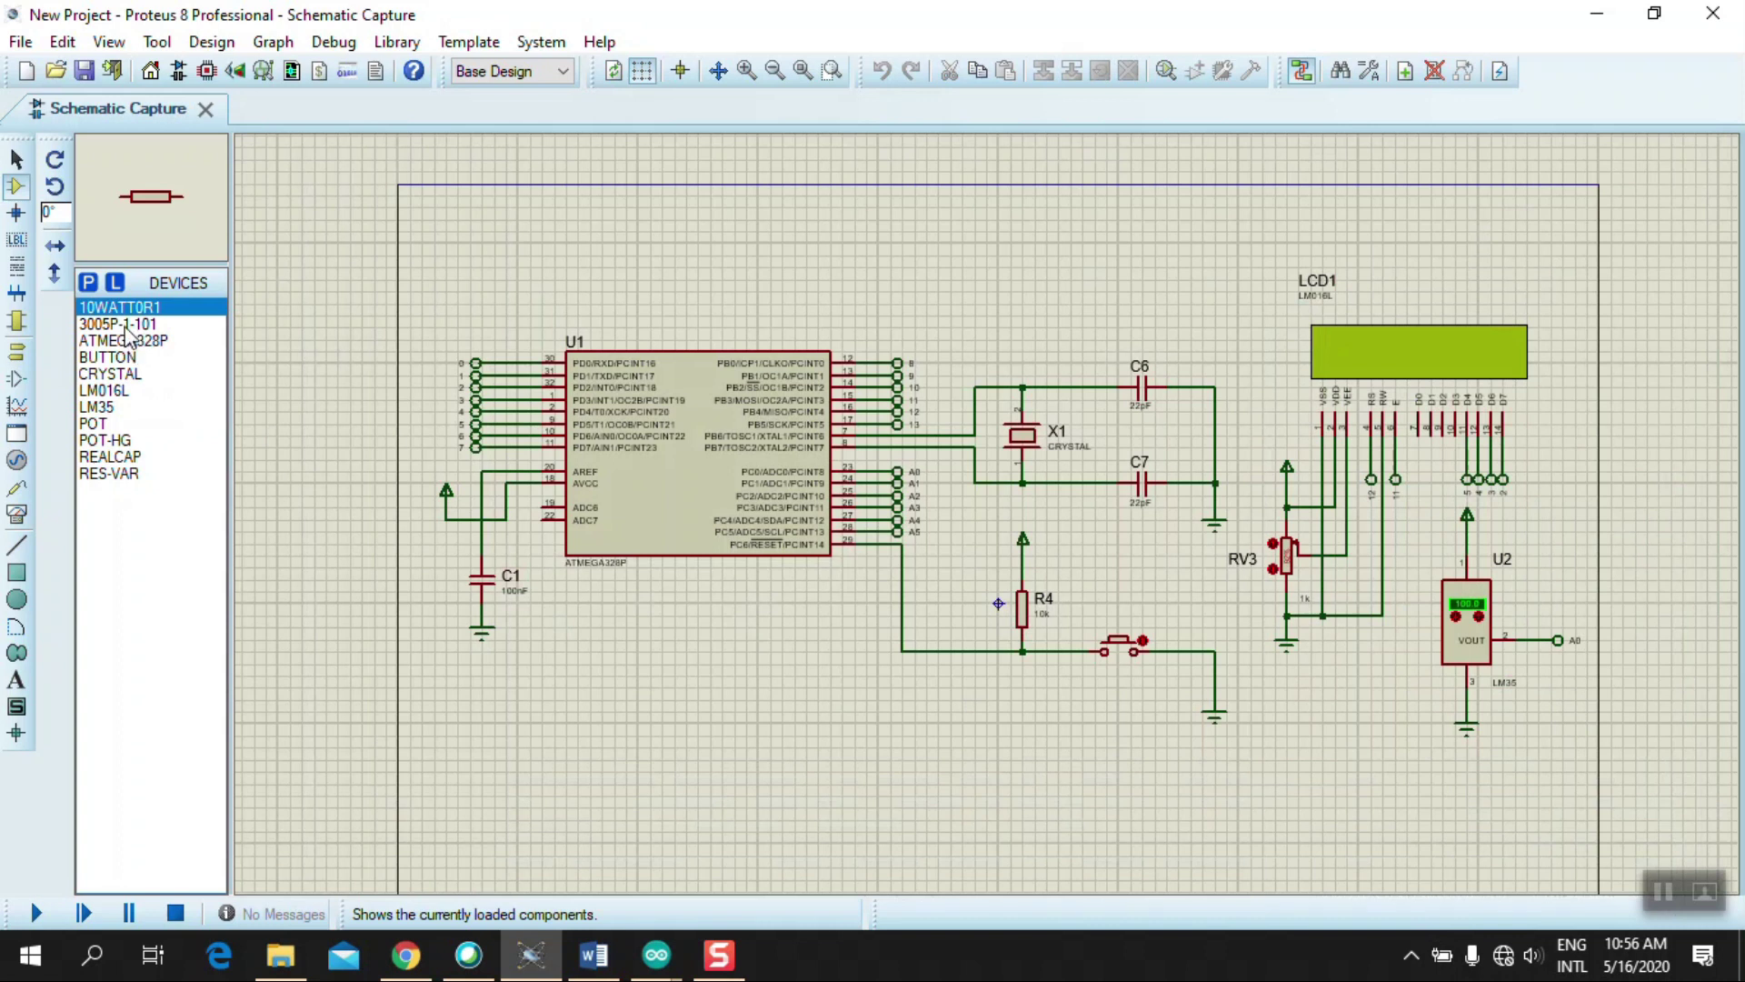
click(110, 408)
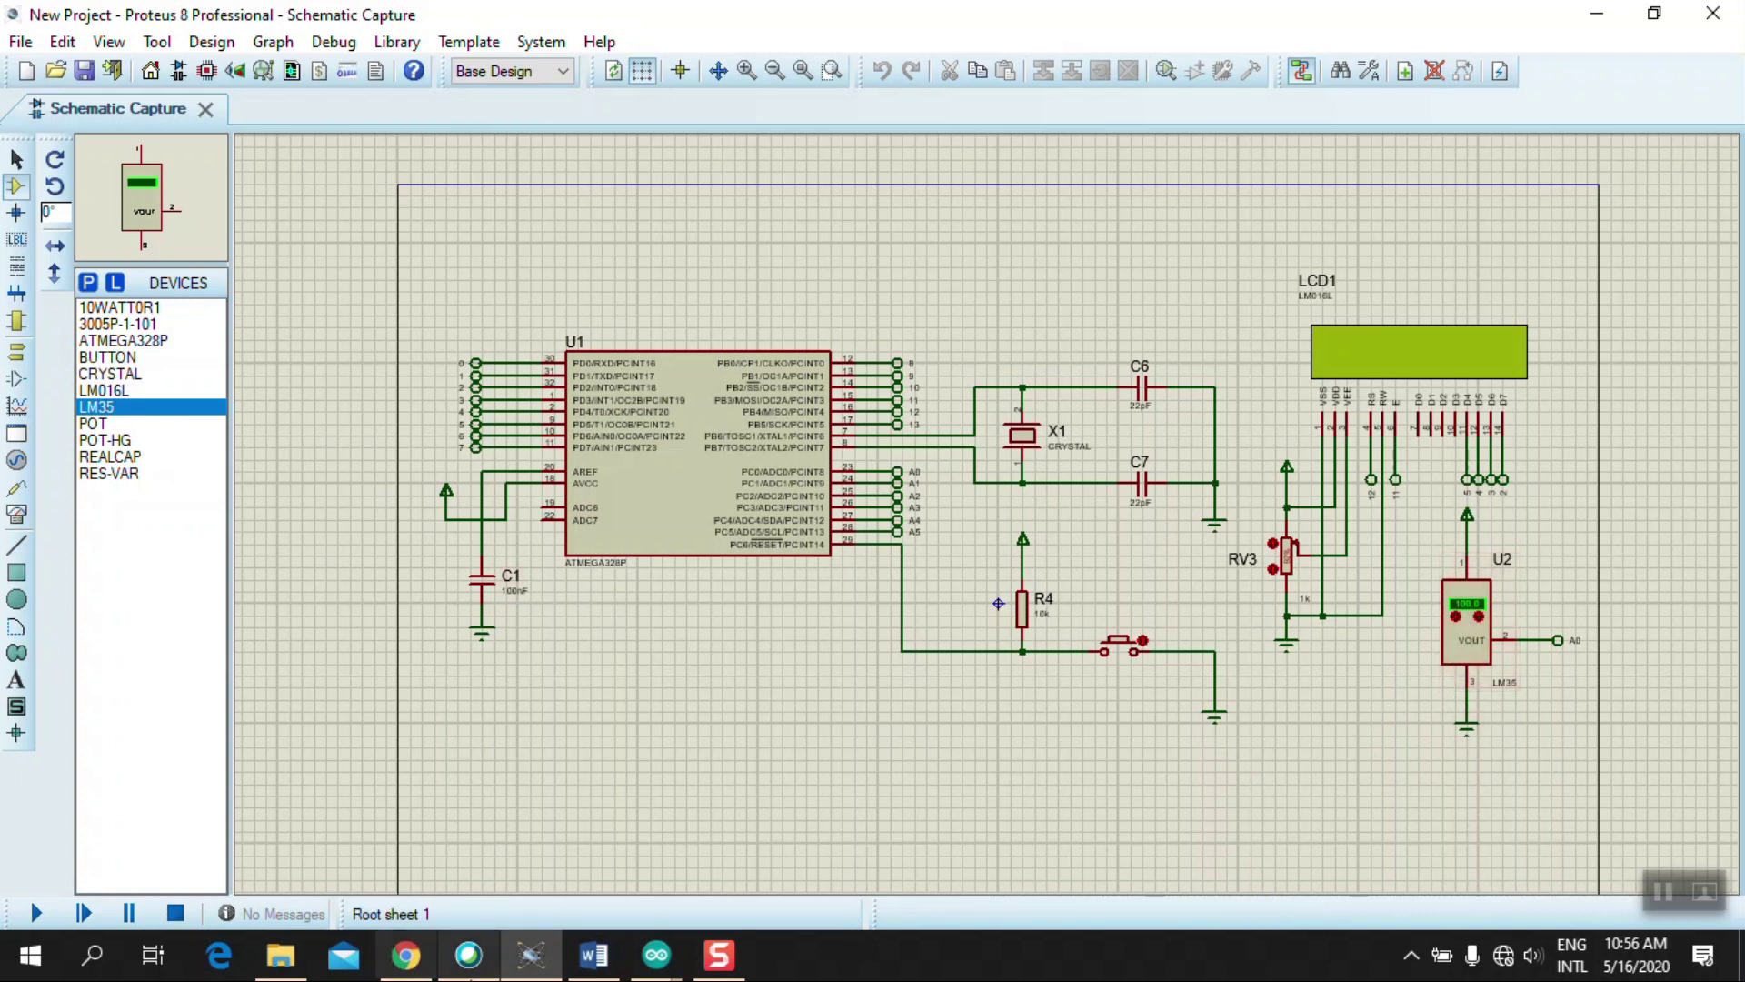
Step: Switch to the Word lab sheet and select the complete Part D LCD program in the Program table
click(582, 952)
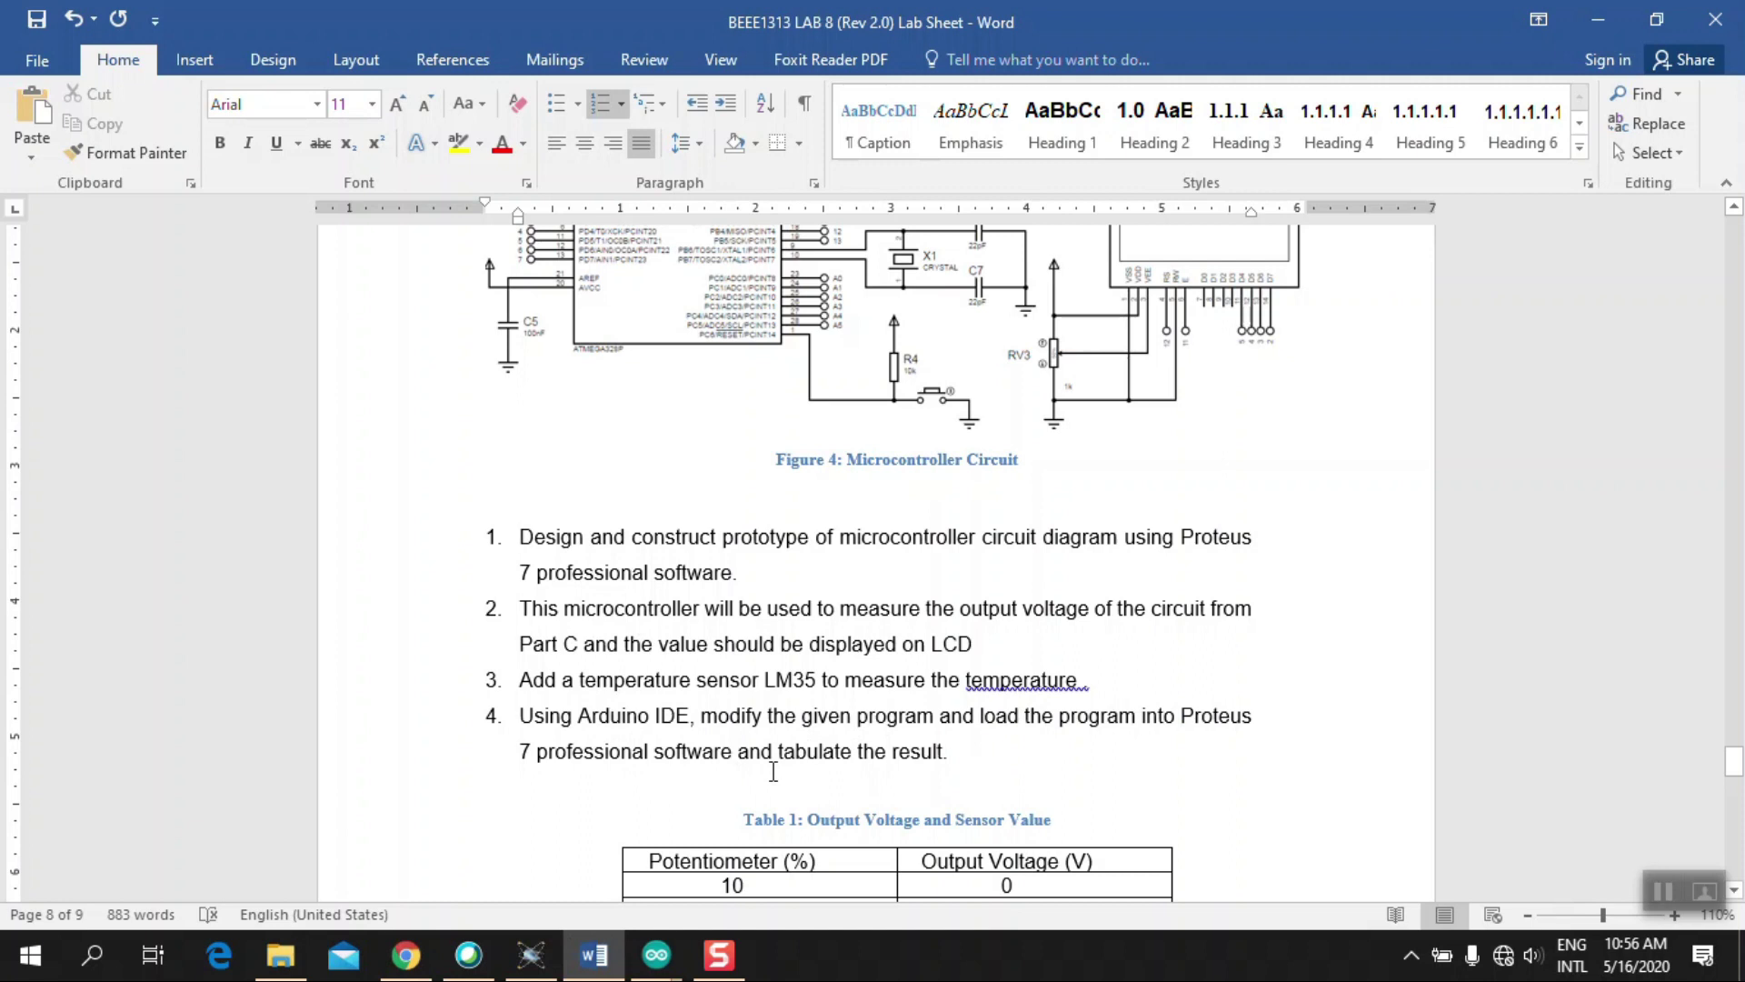
scroll(774, 771, down, 10)
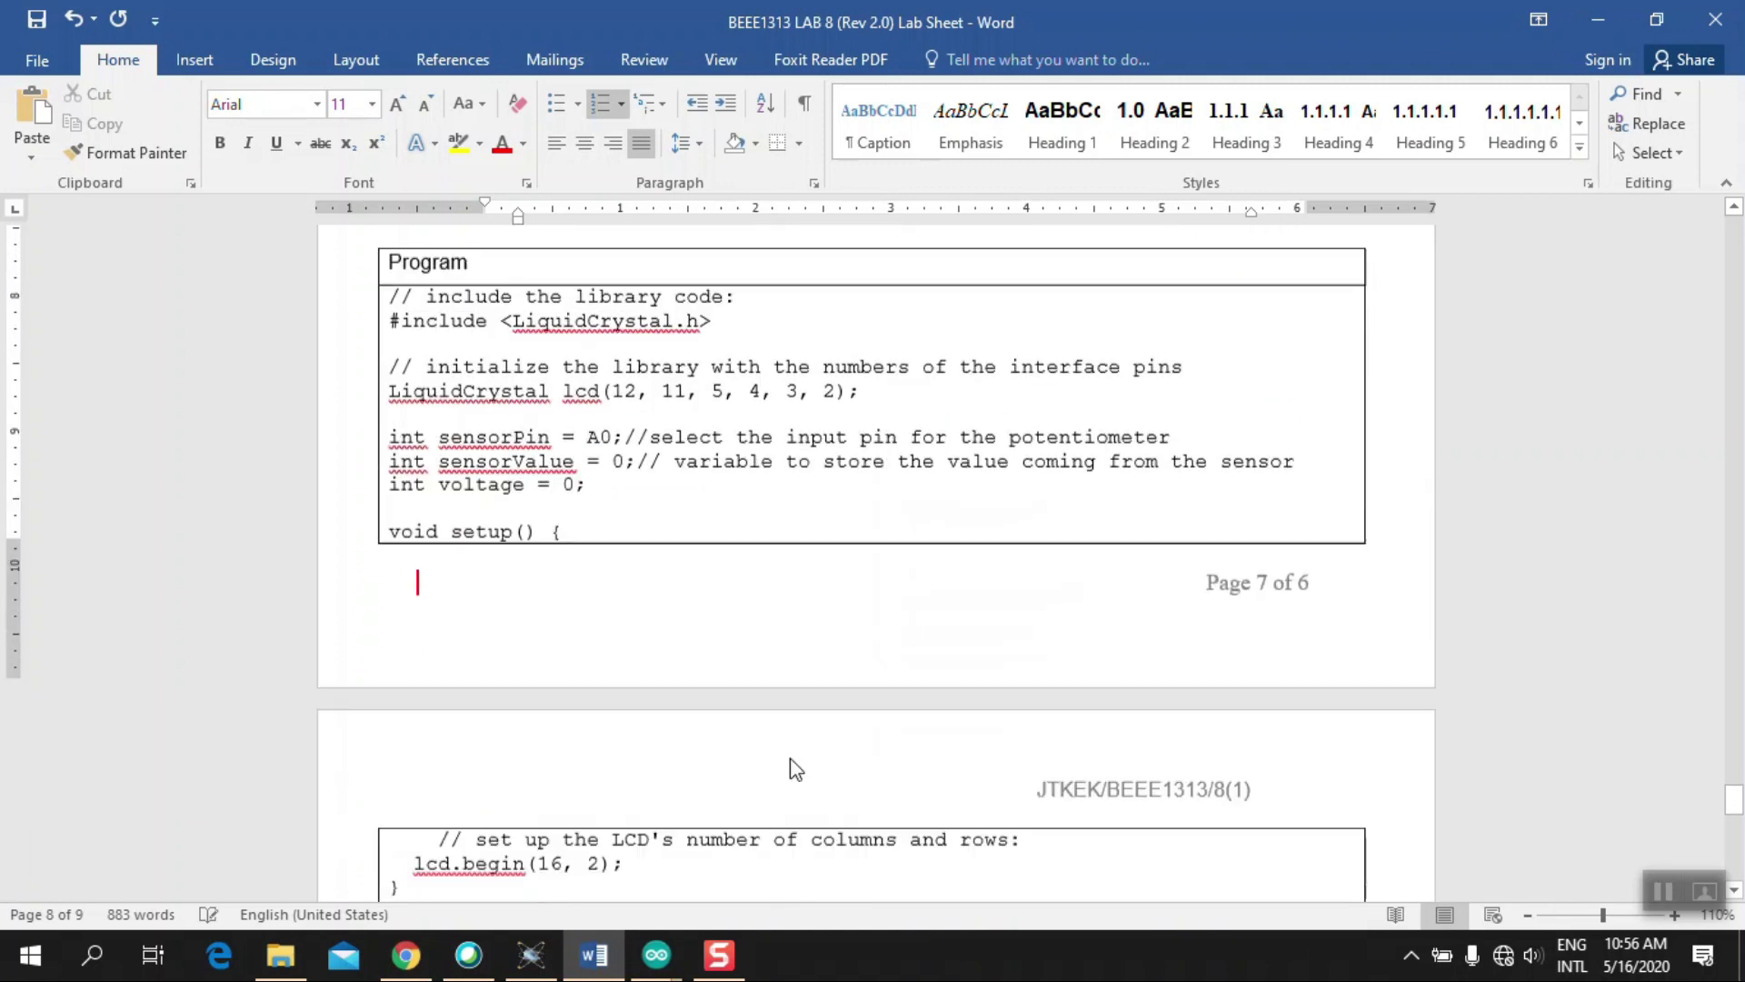
drag(393, 284, 565, 466)
scroll(591, 473, down, 8)
scroll(566, 455, down, 1)
Step: Switch to the sketch_may16b window in Arduino and replace the template code with the clipboard contents
mouse_move(669, 961)
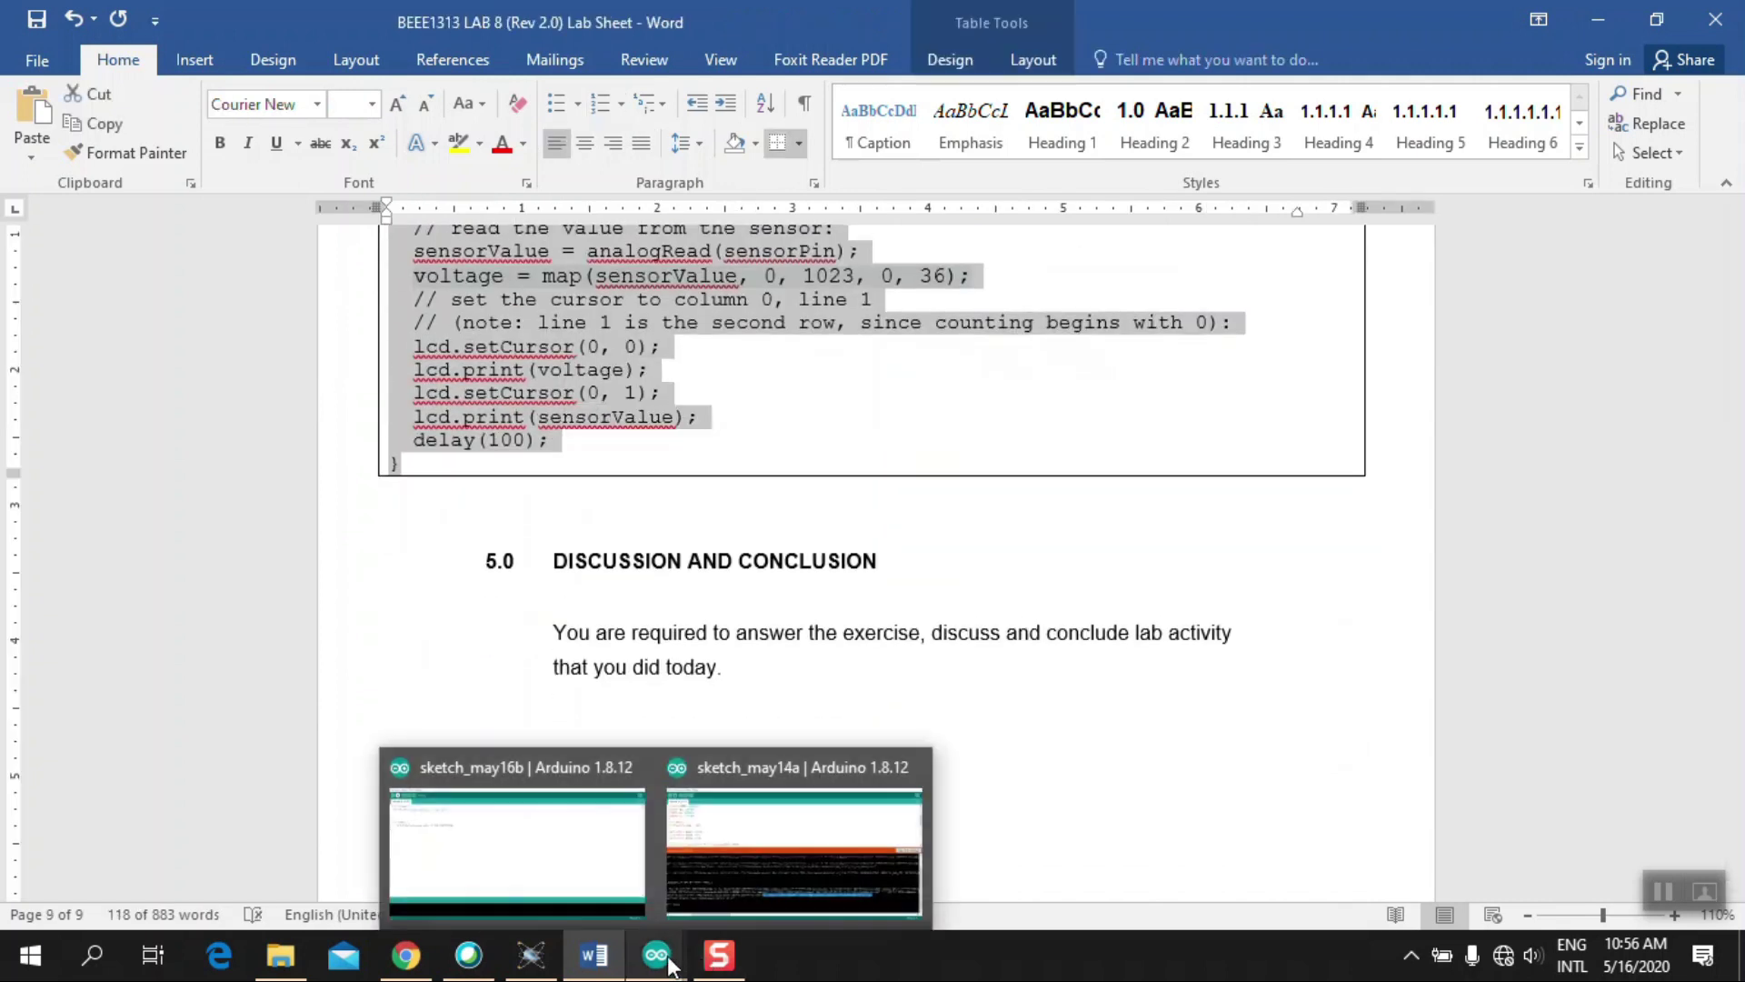
mouse_move(705, 822)
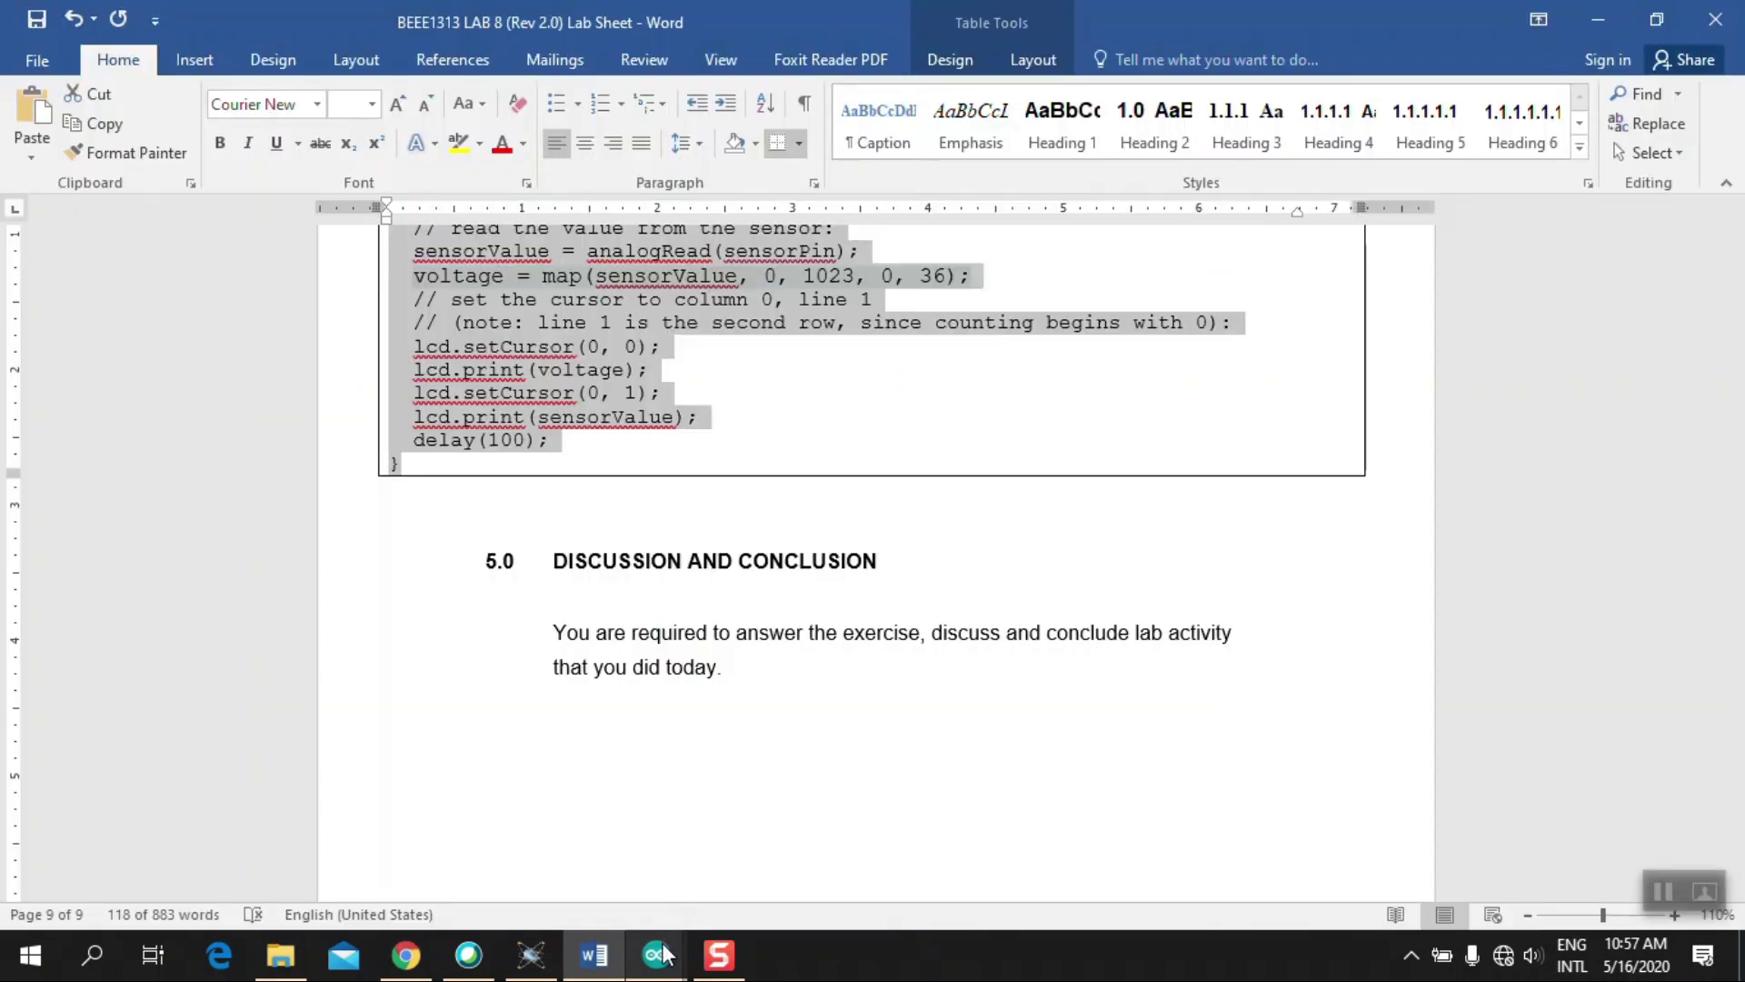
click(566, 767)
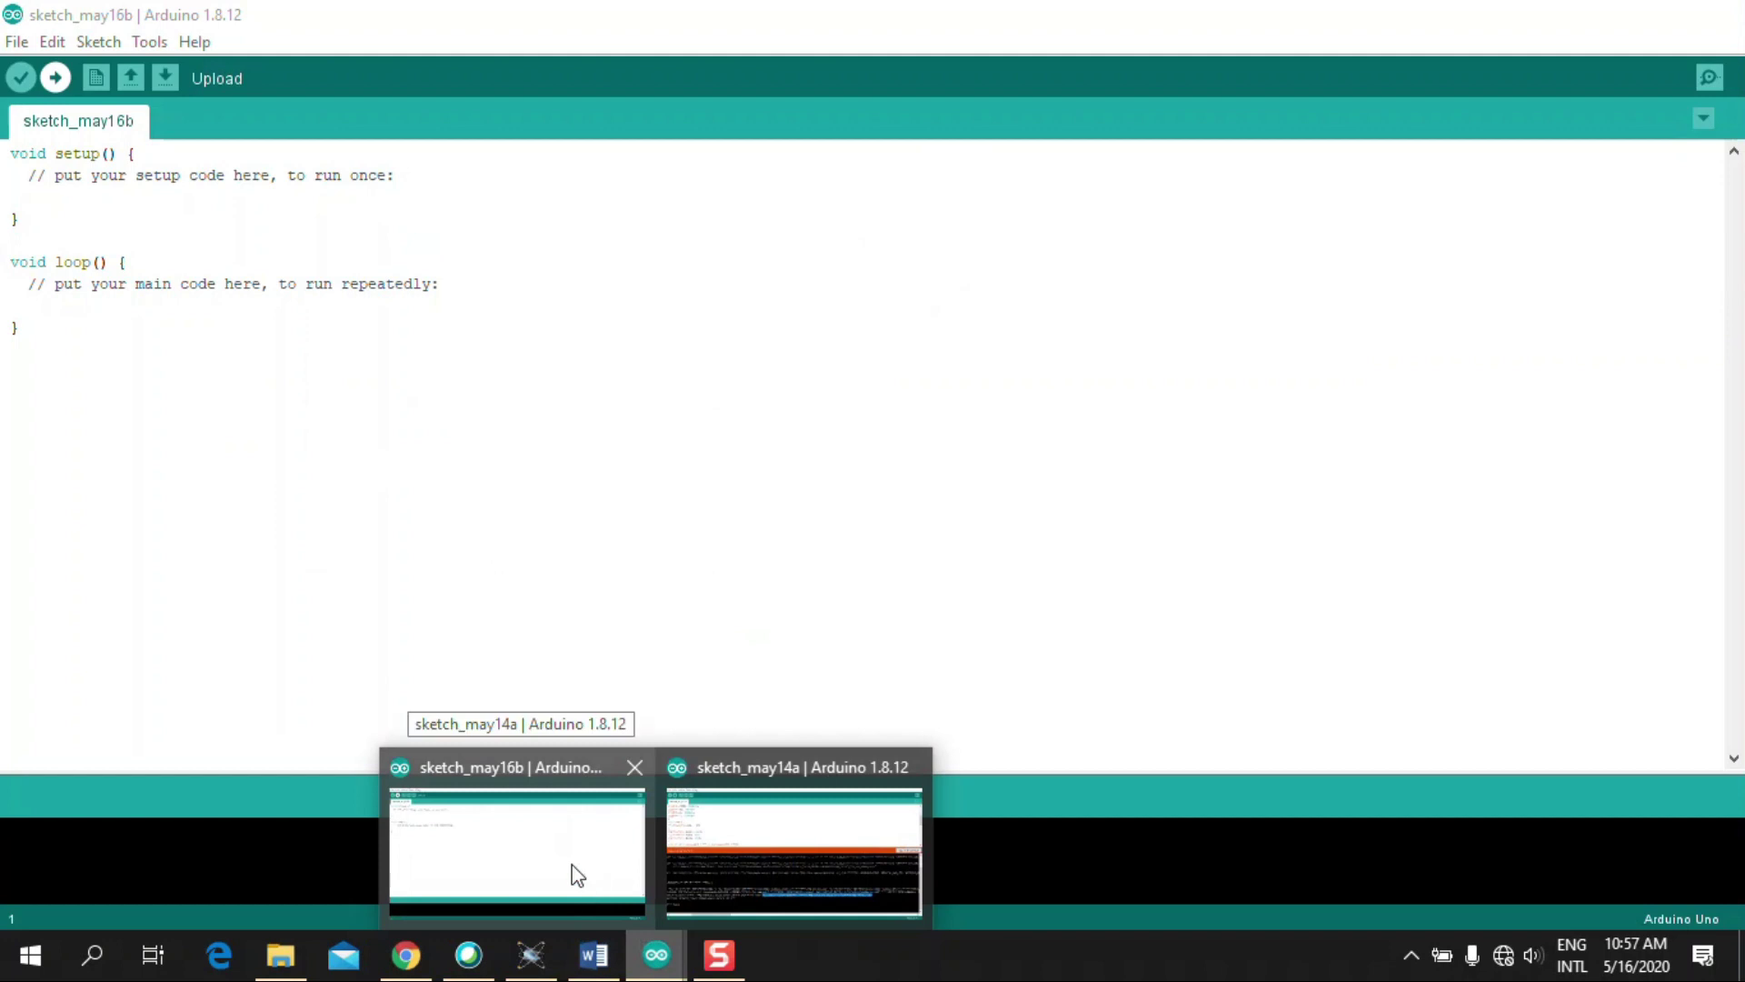
click(570, 861)
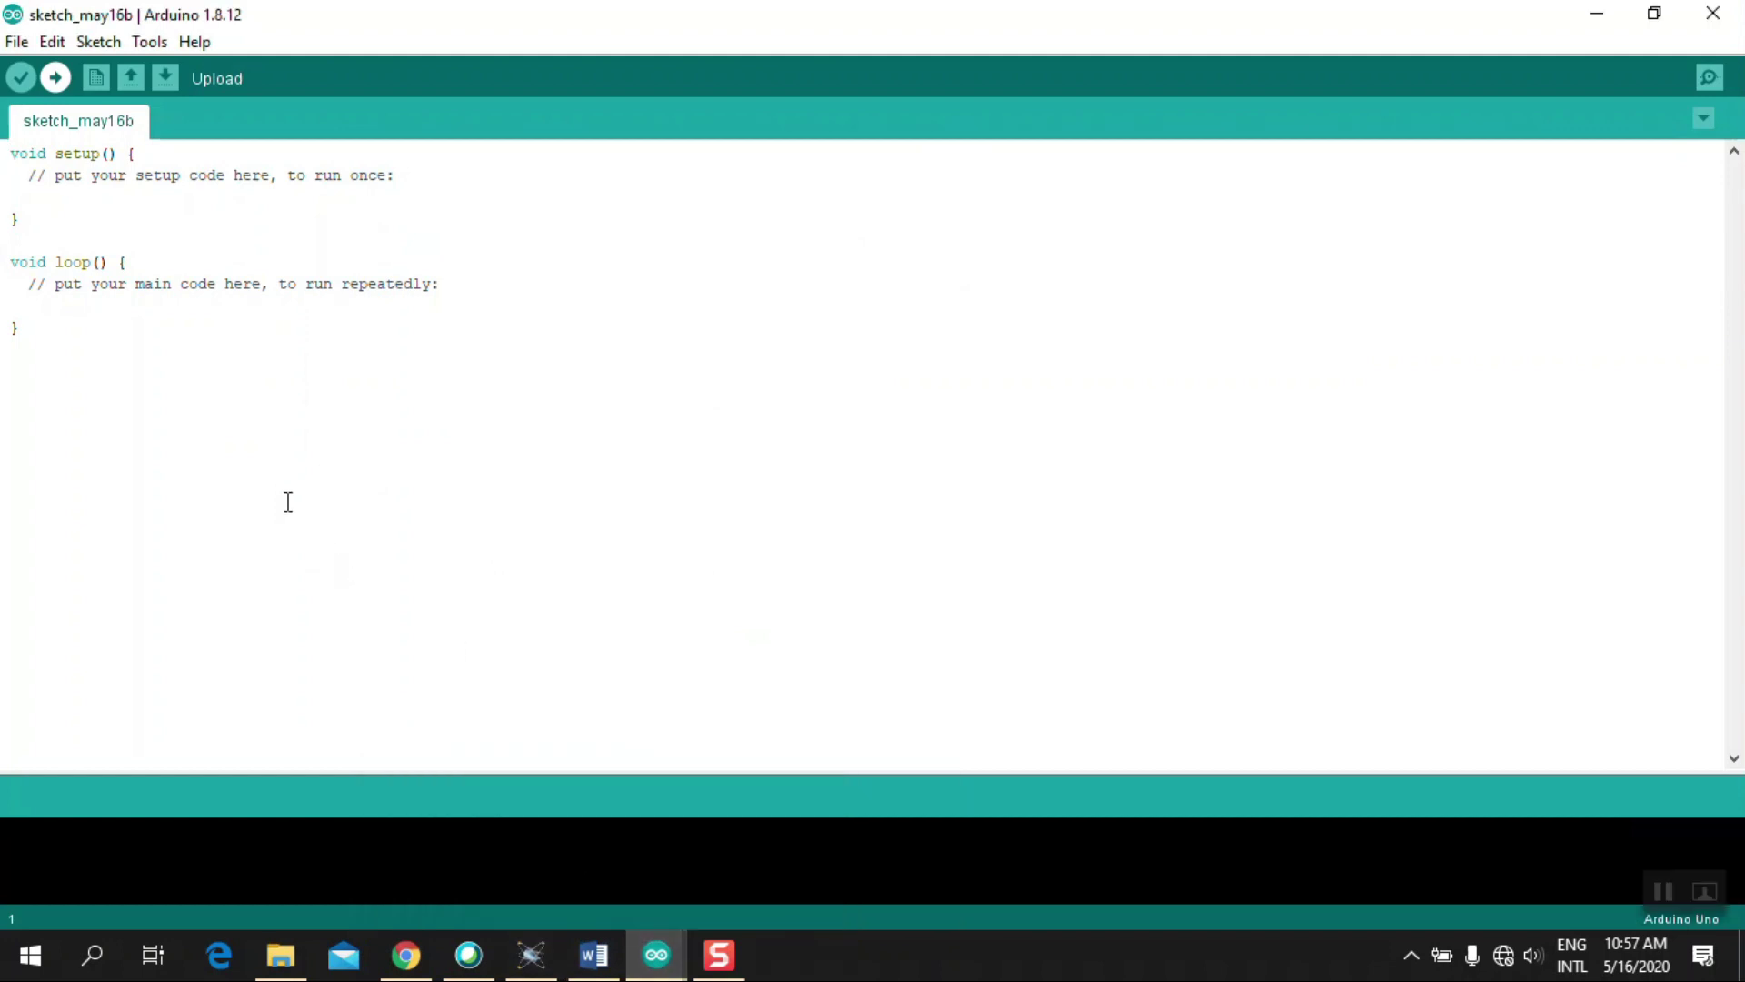
key(ctrl+a)
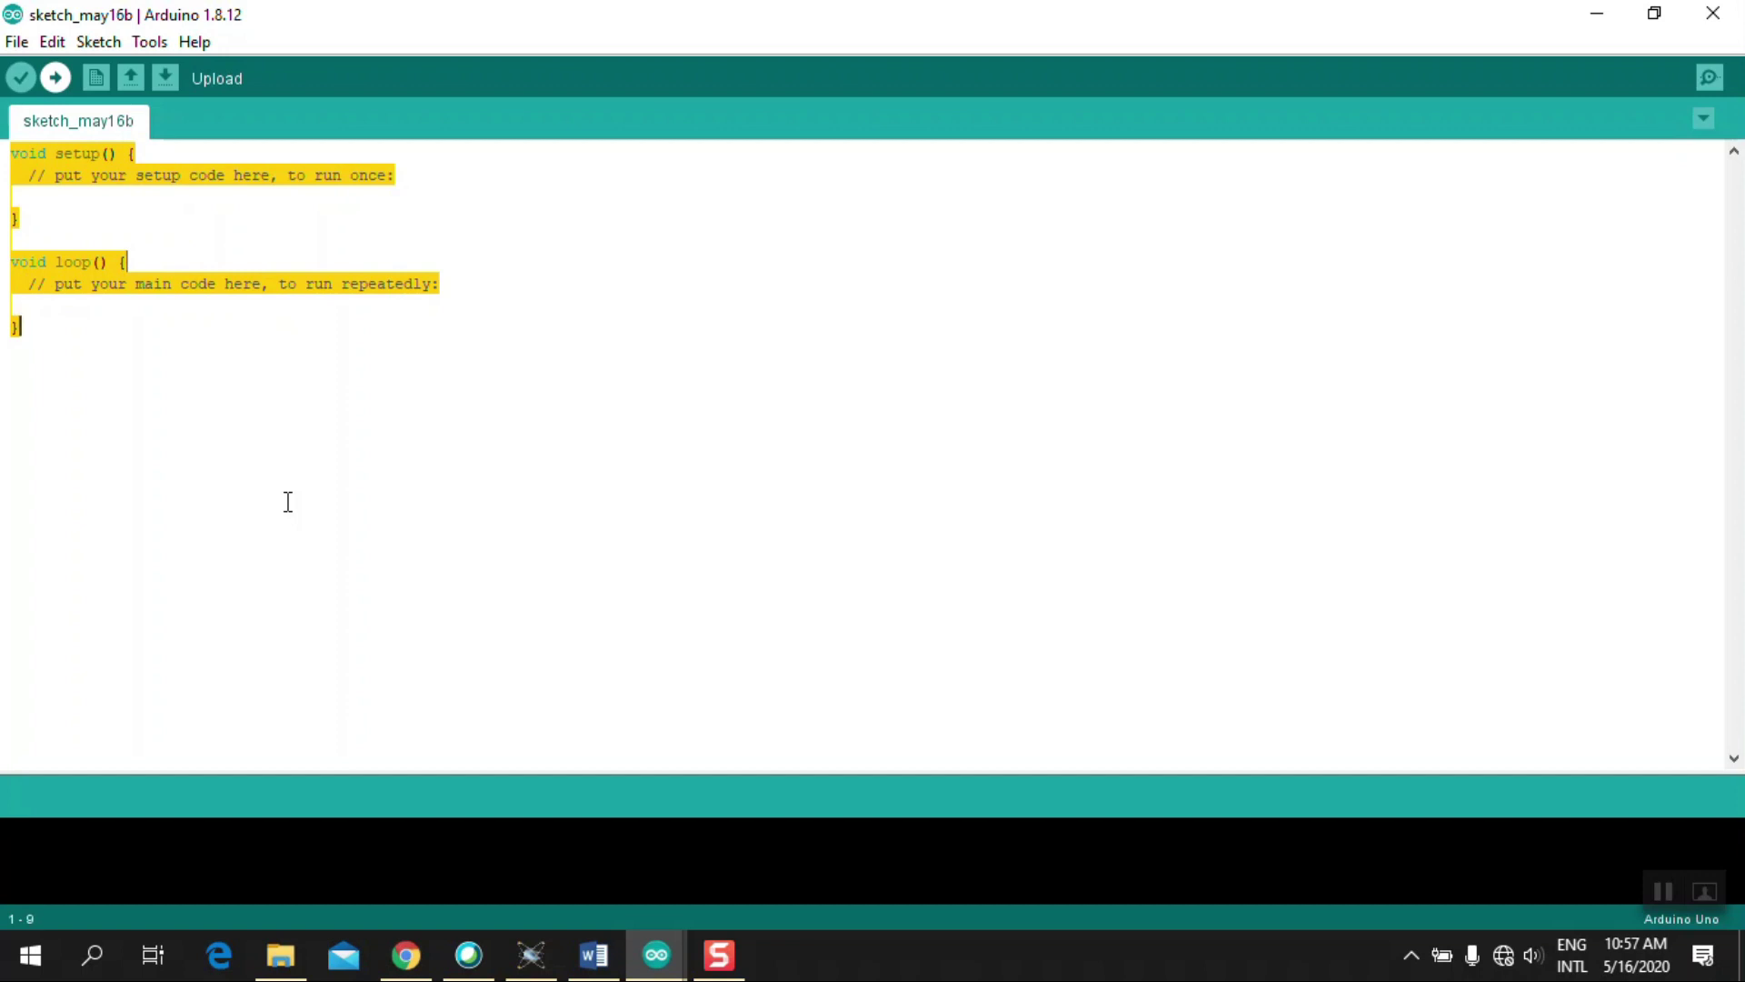
key(ctrl+v)
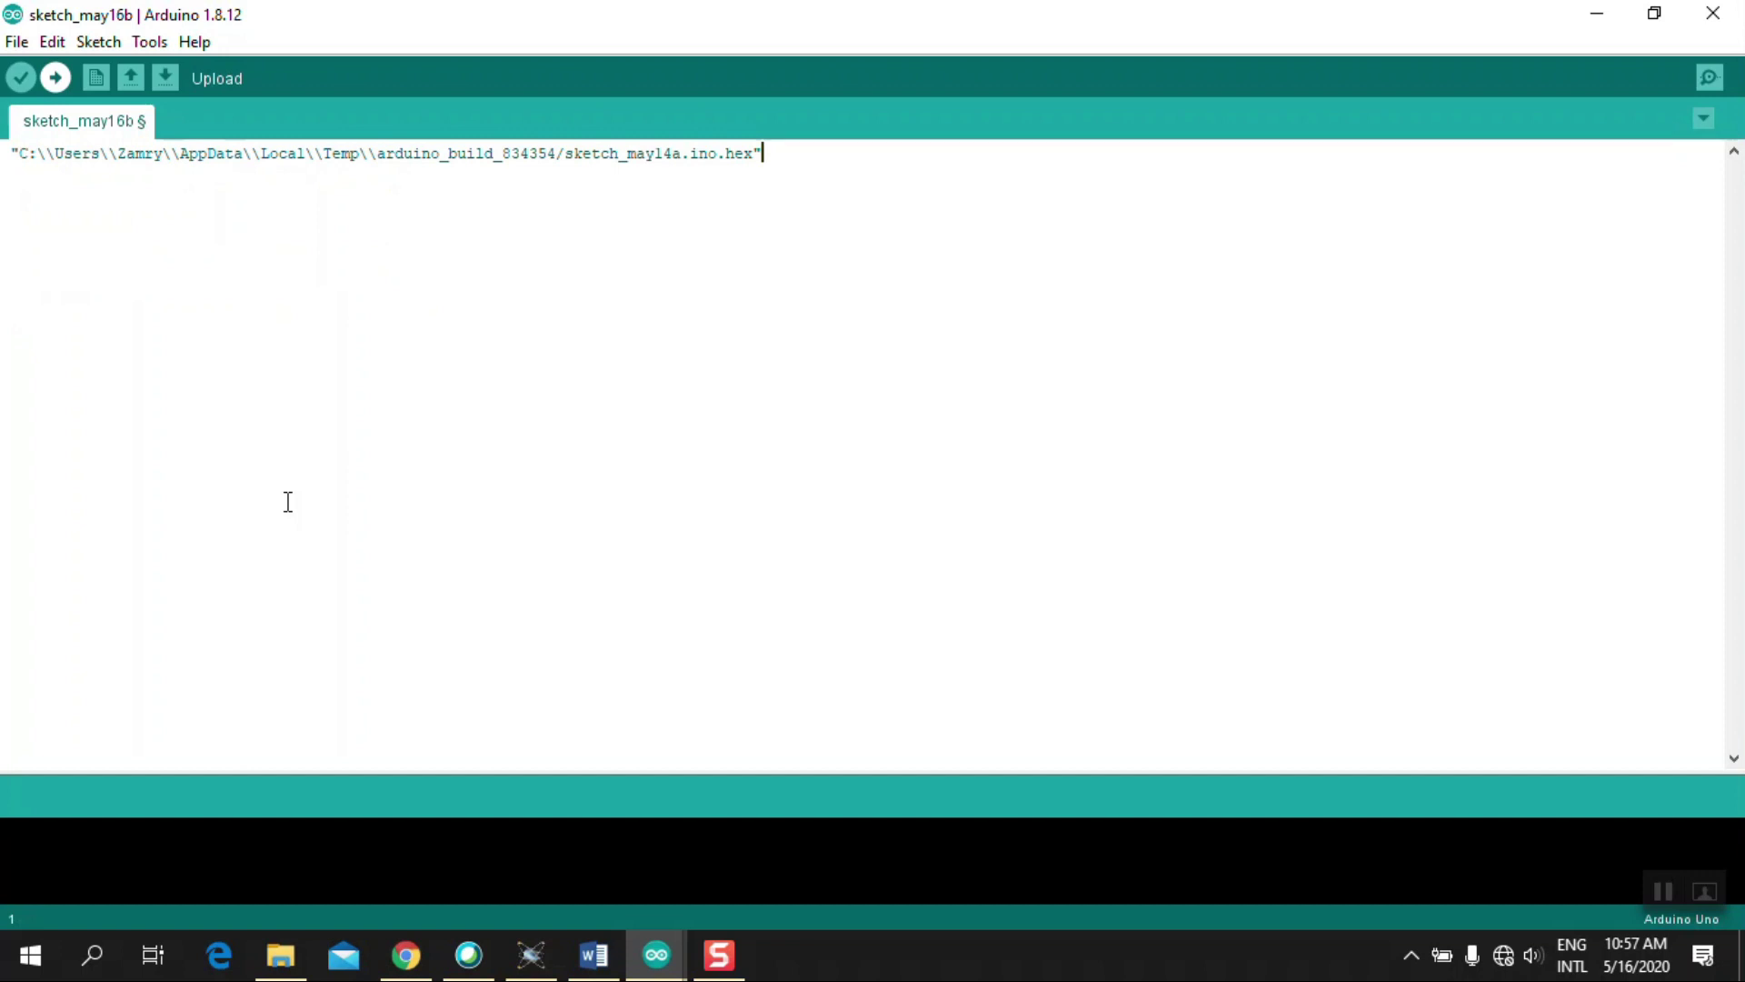
Step: Erase the pasted hex file path from sketch_may16b, leaving the sketch empty
key(BackSpace)
key(BackSpace)
key(BackSpace)
key(BackSpace)
key(BackSpace)
key(BackSpace)
key(BackSpace)
key(BackSpace)
key(BackSpace)
key(BackSpace)
key(BackSpace)
key(BackSpace)
key(BackSpace)
key(BackSpace)
key(BackSpace)
key(BackSpace)
key(BackSpace)
key(BackSpace)
key(BackSpace)
key(BackSpace)
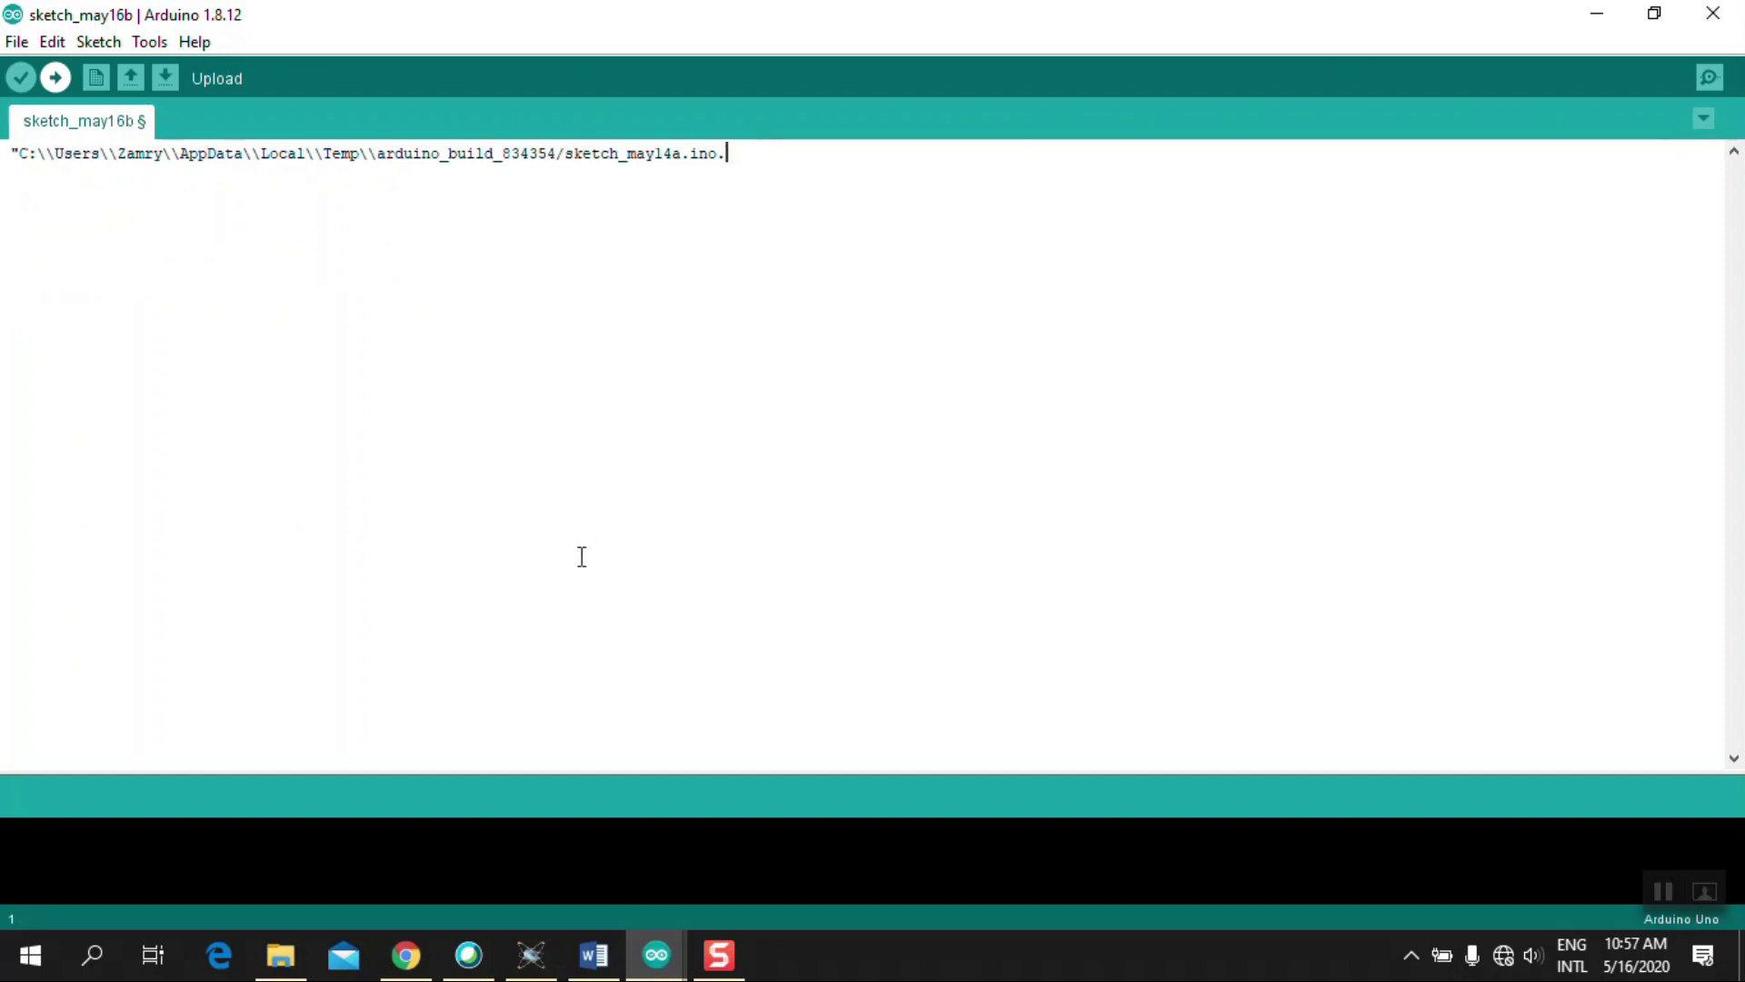
key(BackSpace)
key(BackSpace)
key(BackSpace)
key(BackSpace)
key(BackSpace)
key(BackSpace)
key(BackSpace)
key(BackSpace)
key(BackSpace)
key(BackSpace)
key(BackSpace)
key(BackSpace)
key(BackSpace)
key(BackSpace)
key(BackSpace)
key(BackSpace)
key(BackSpace)
key(BackSpace)
key(BackSpace)
key(BackSpace)
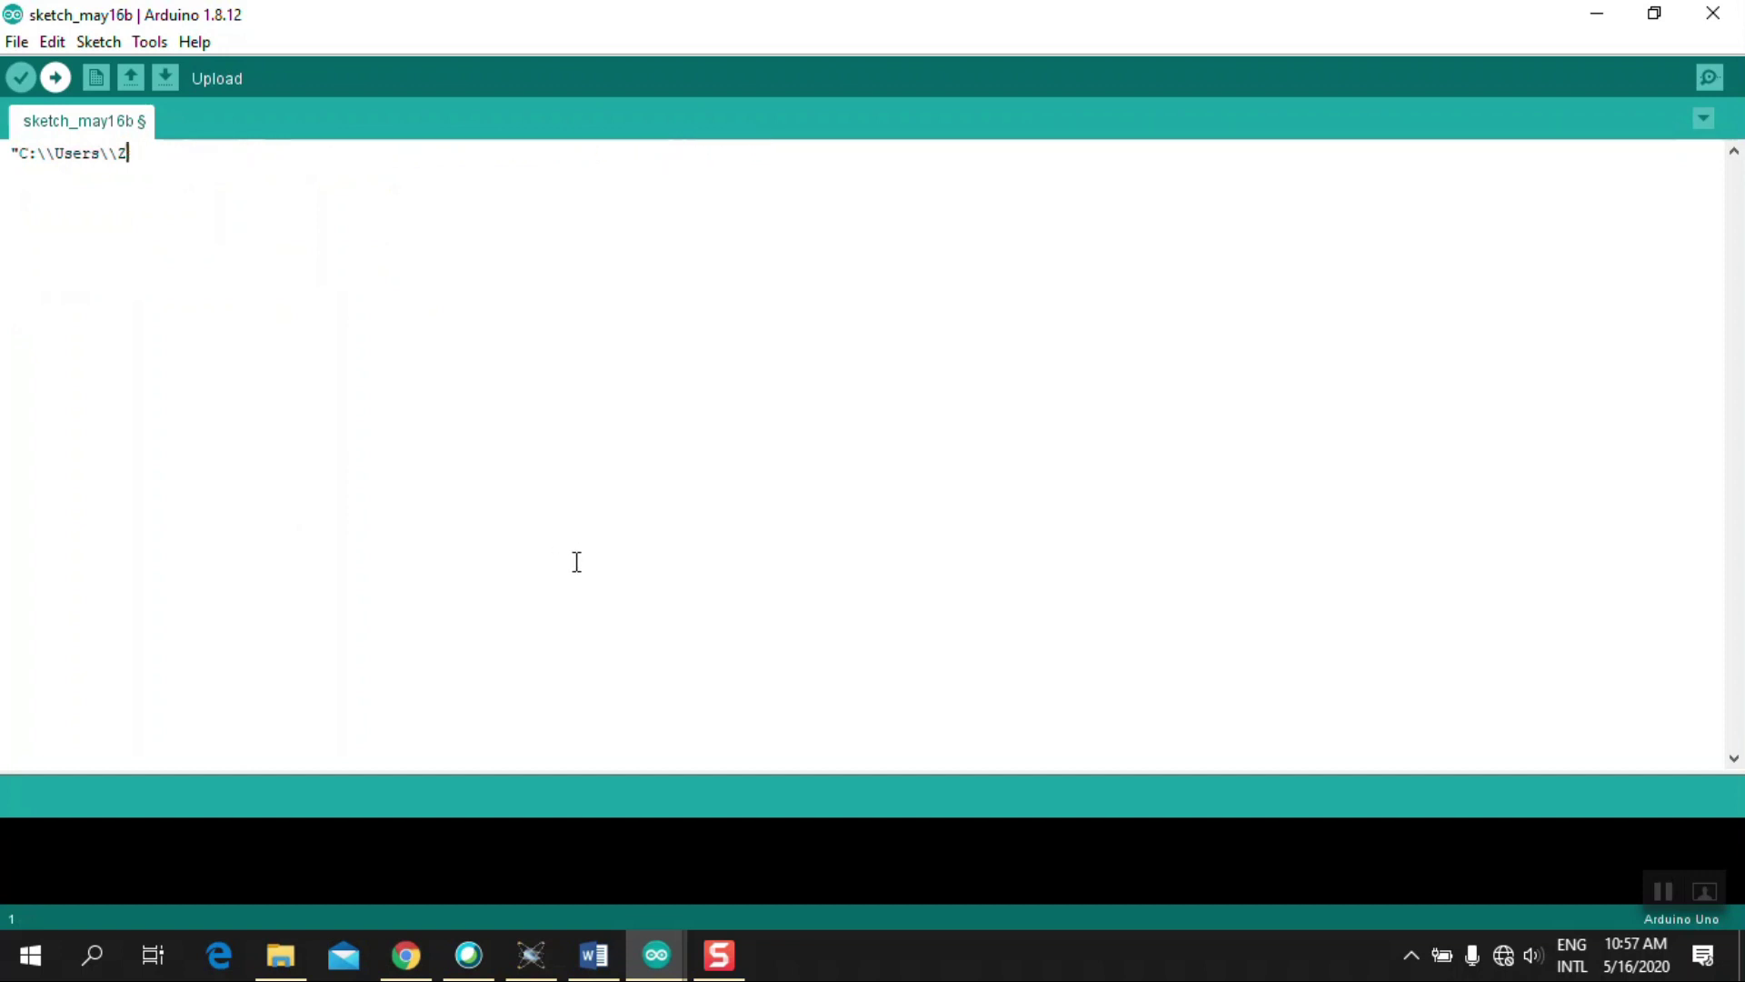
Step: Copy the selected Part D program from the Word lab sheet and paste it into the empty sketch_may16b in Arduino
click(594, 954)
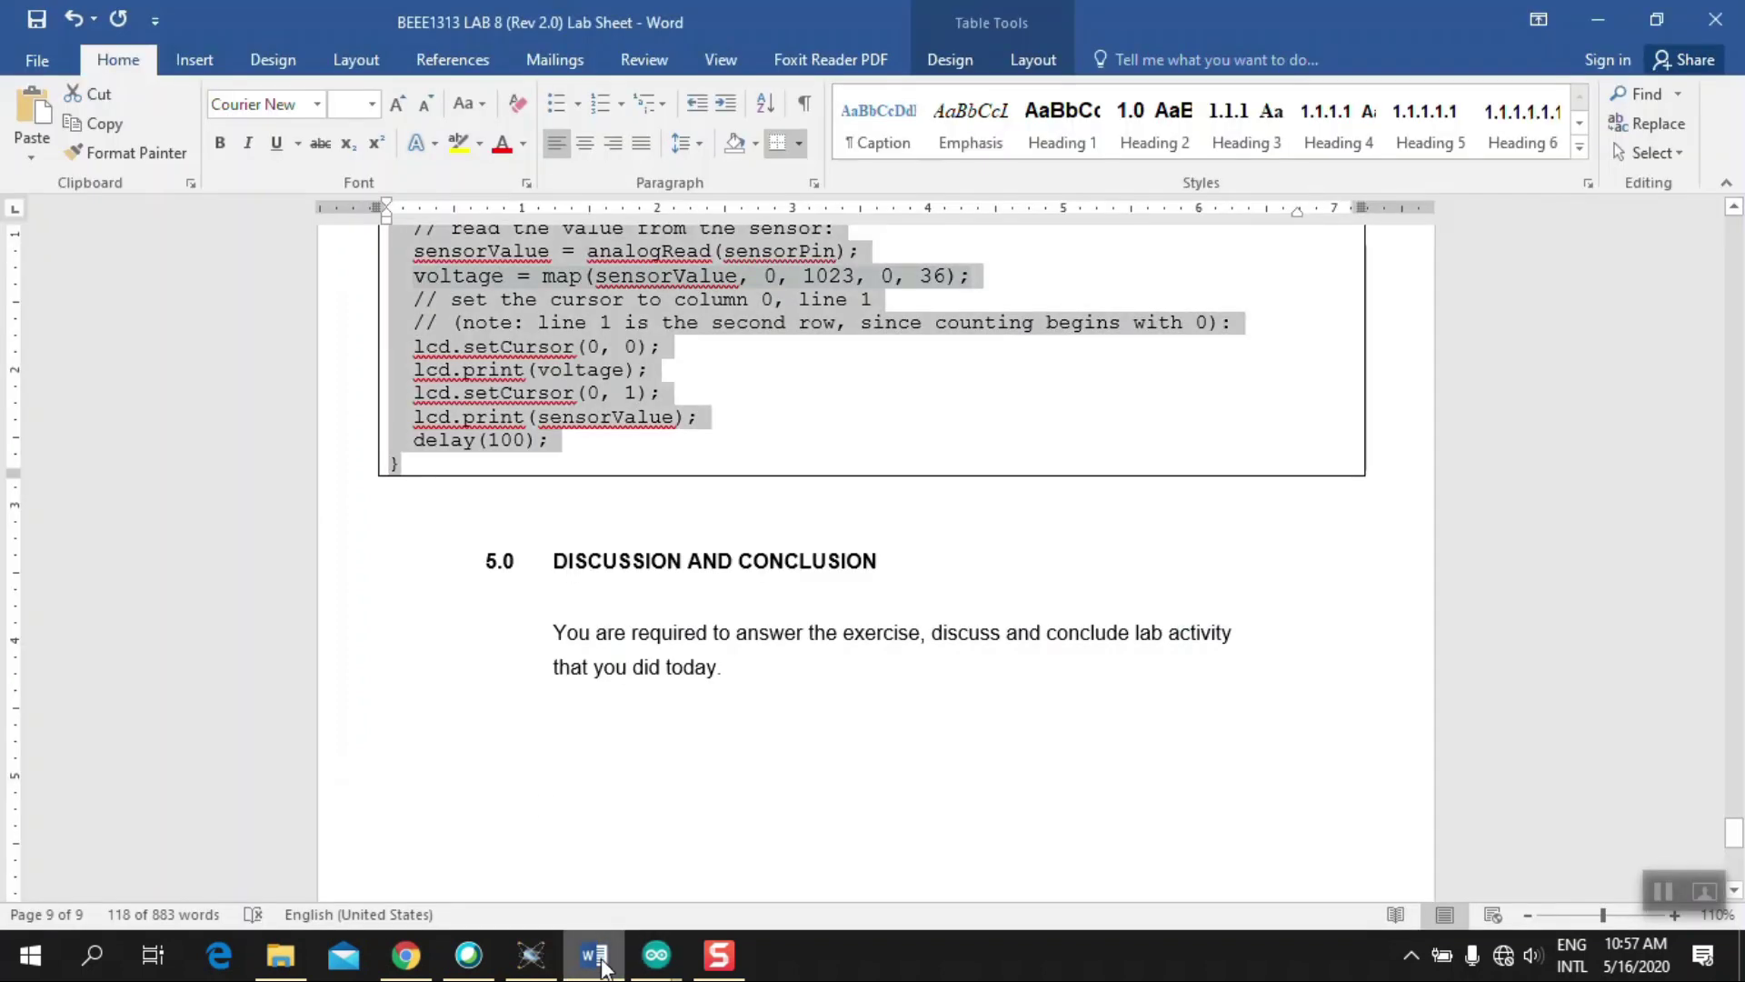
scroll(479, 499, up, 8)
scroll(479, 499, up, 5)
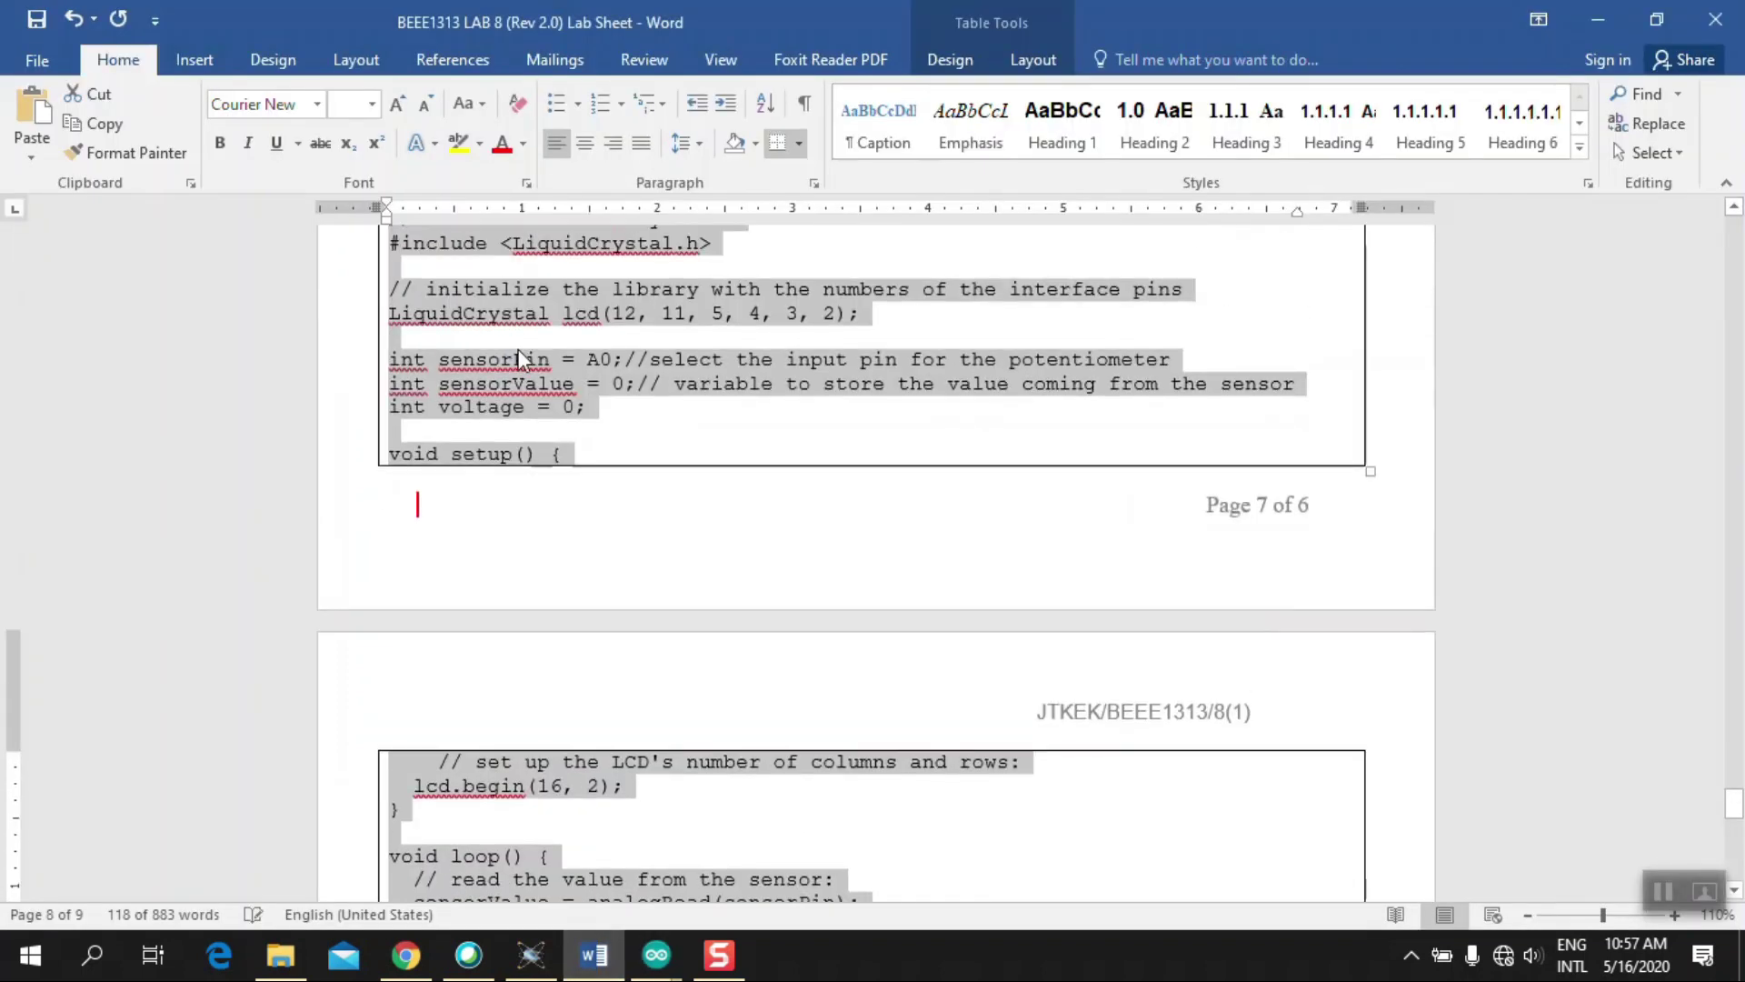
right_click(521, 355)
click(573, 396)
click(656, 954)
click(555, 864)
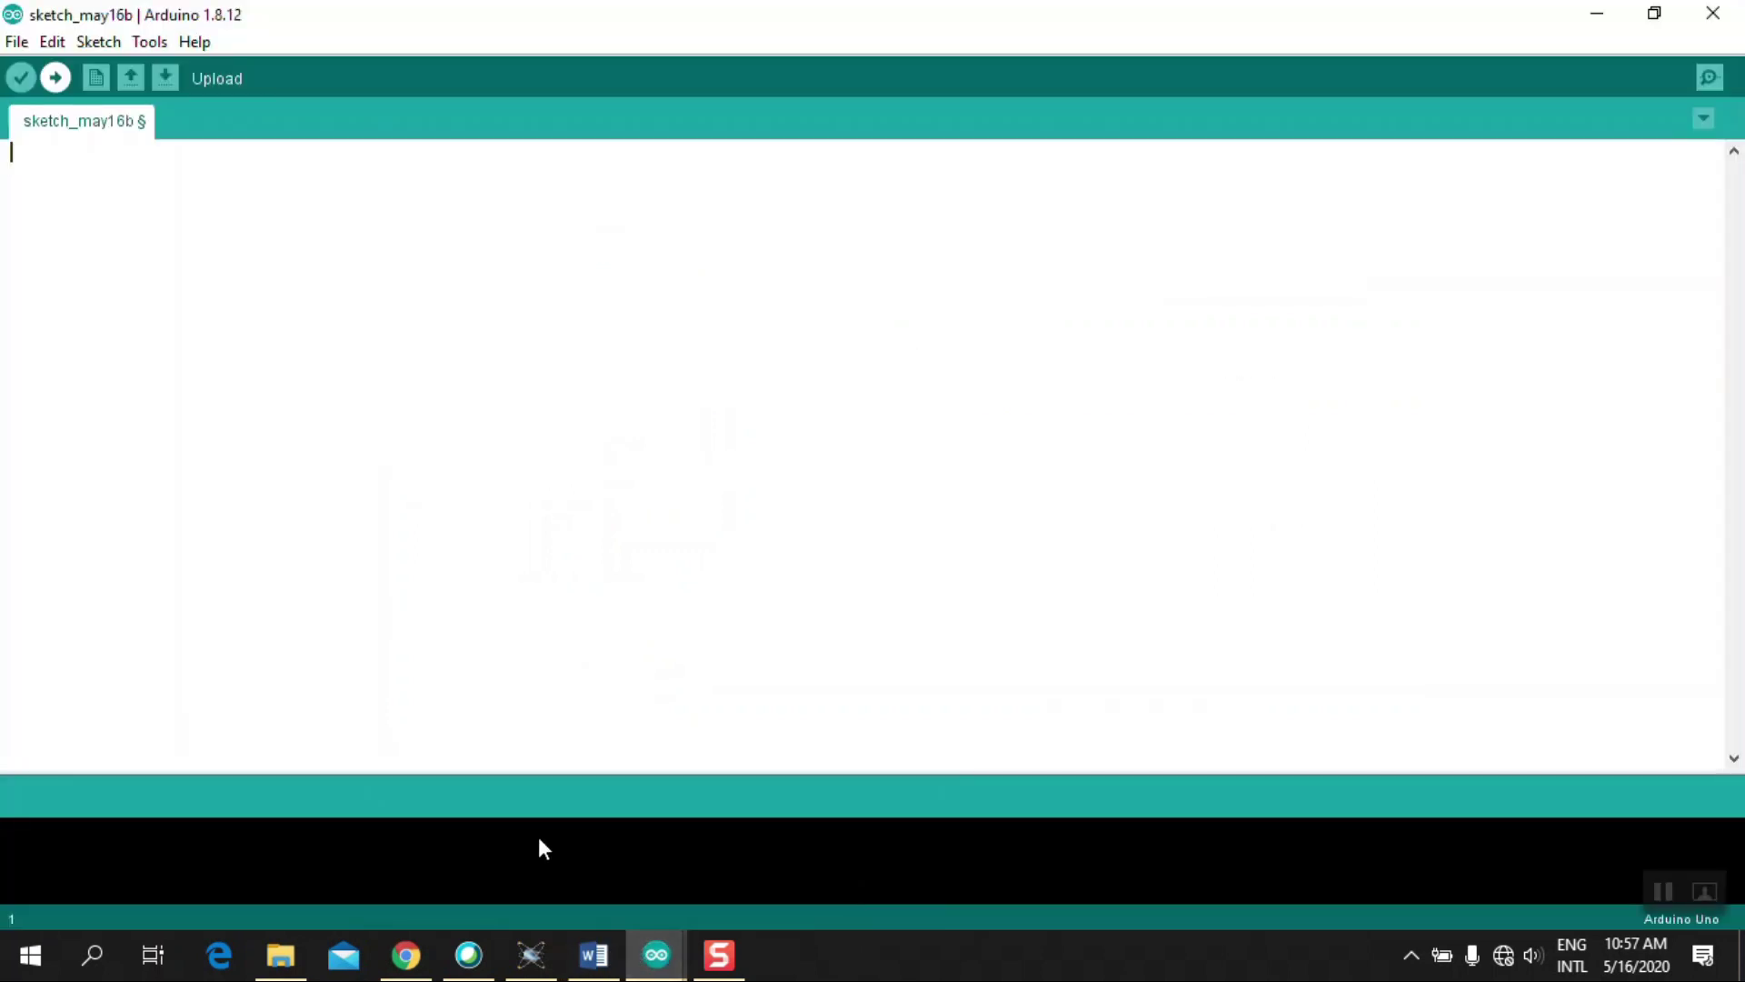
key(ctrl+v)
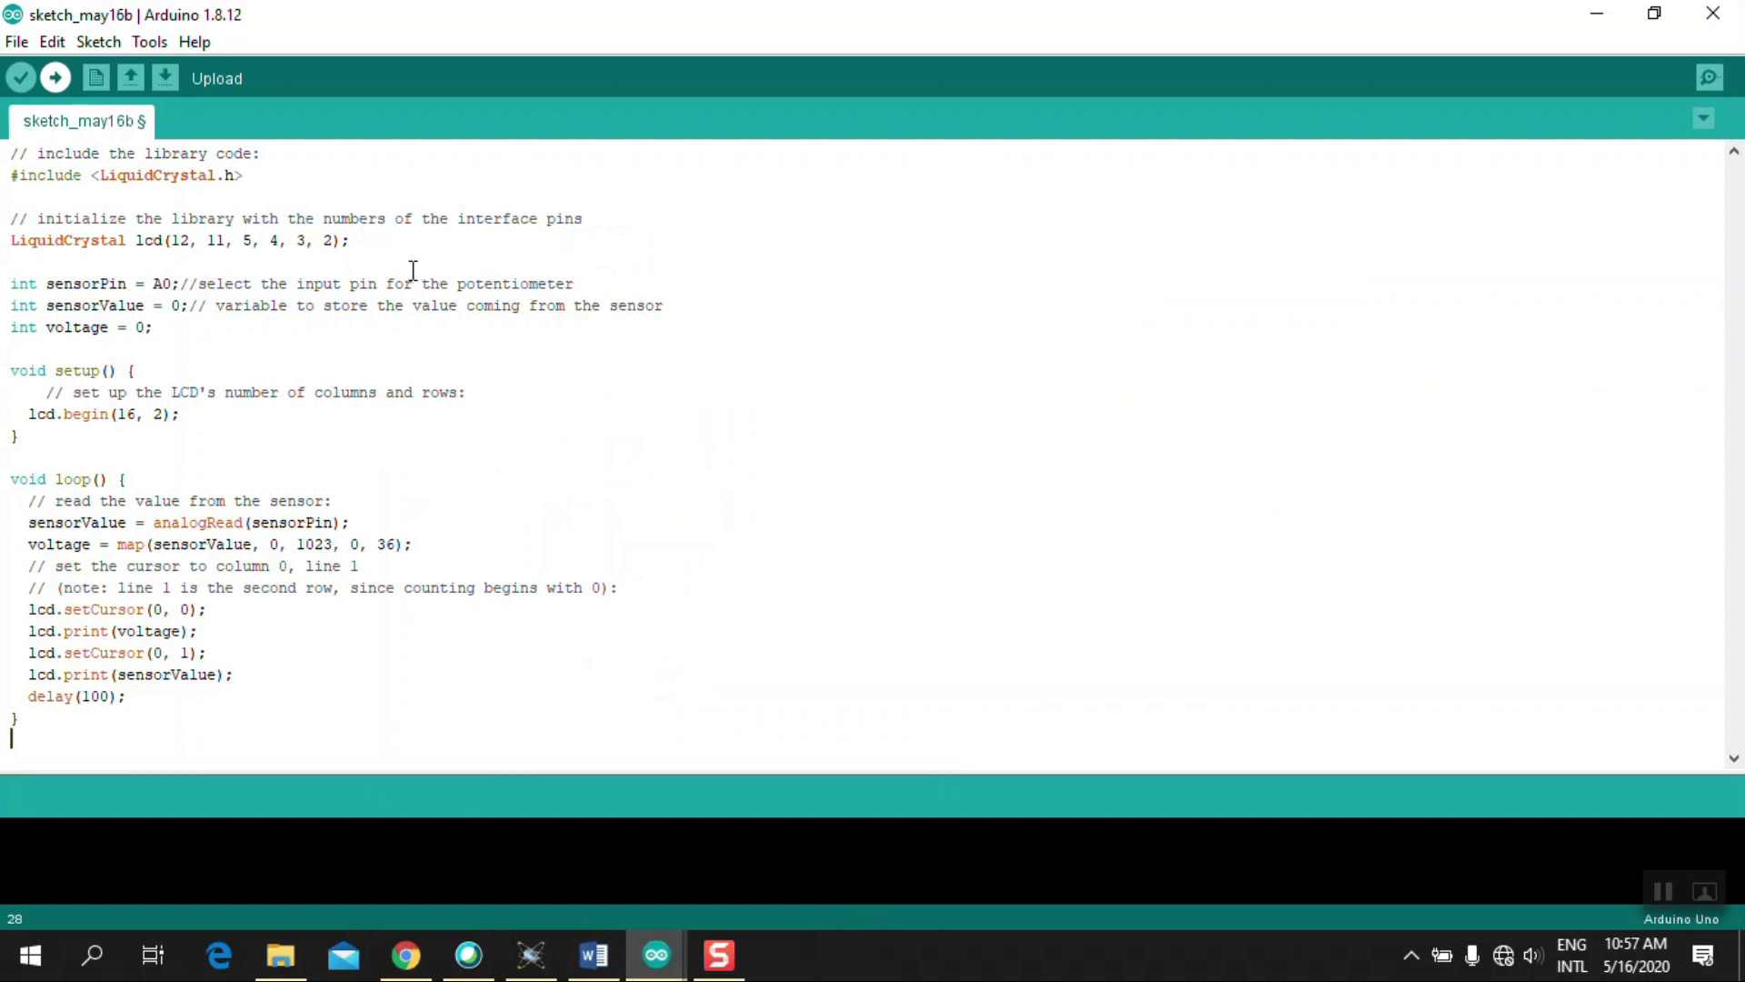
Step: Save the sketch under the name Part D in the Arduino folder
click(17, 41)
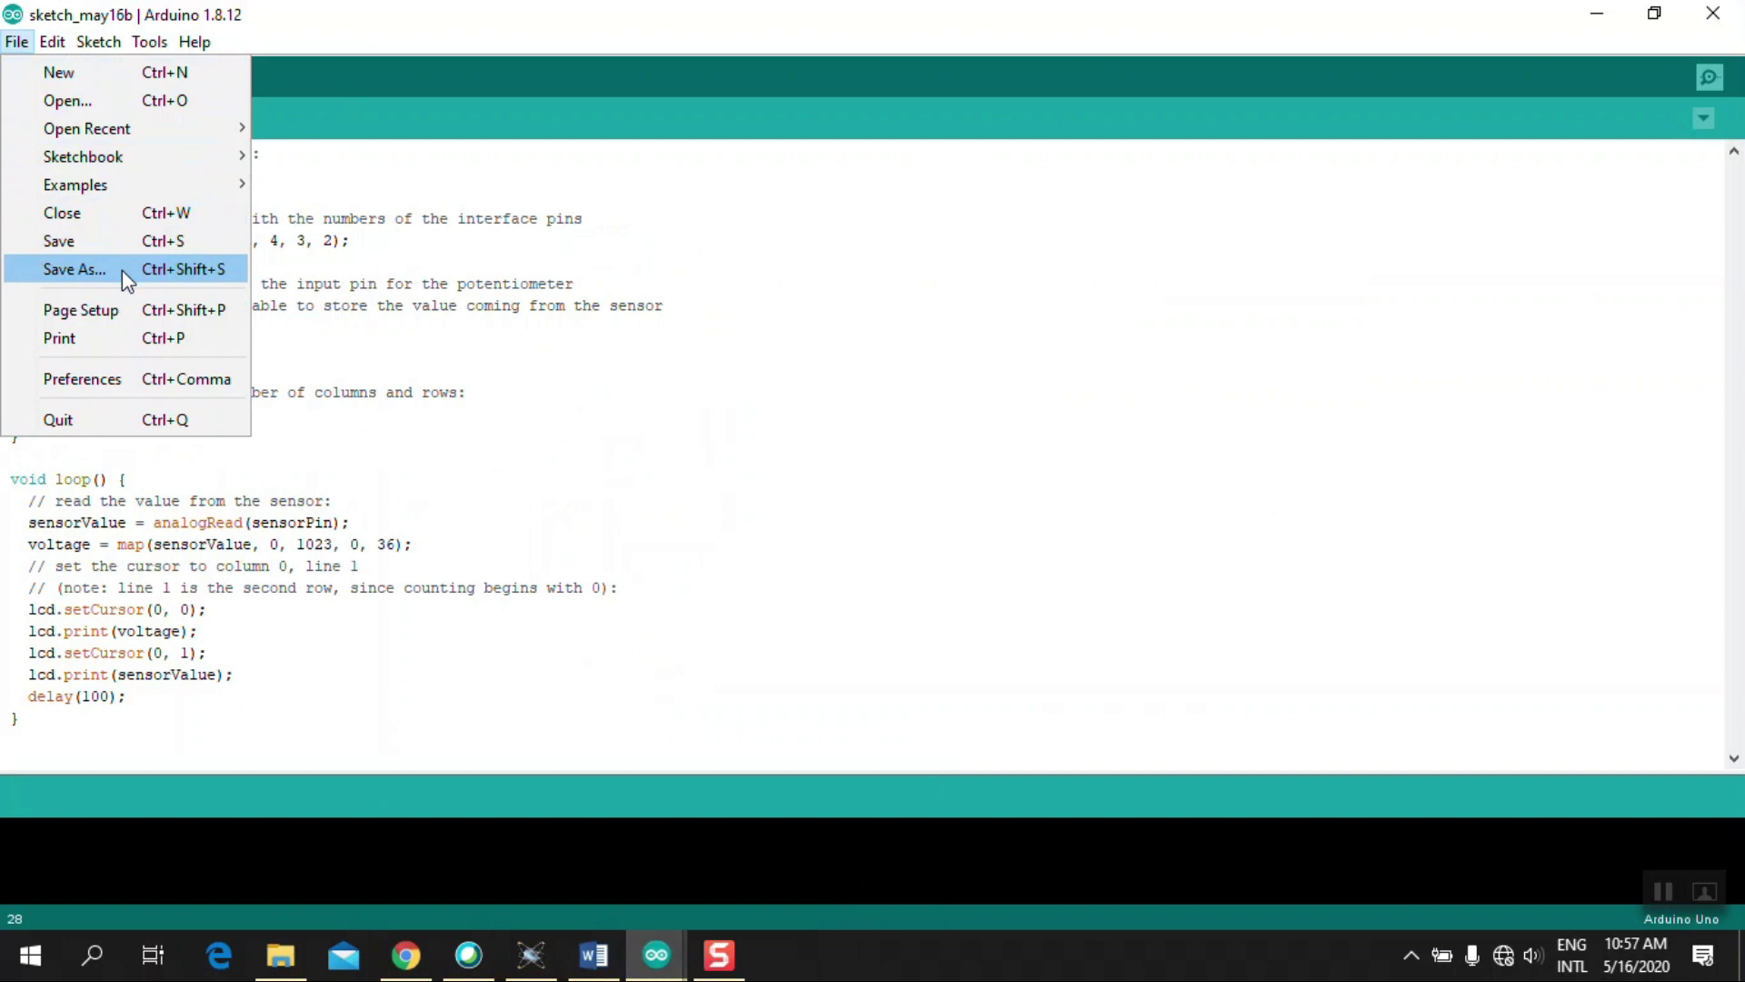
click(125, 269)
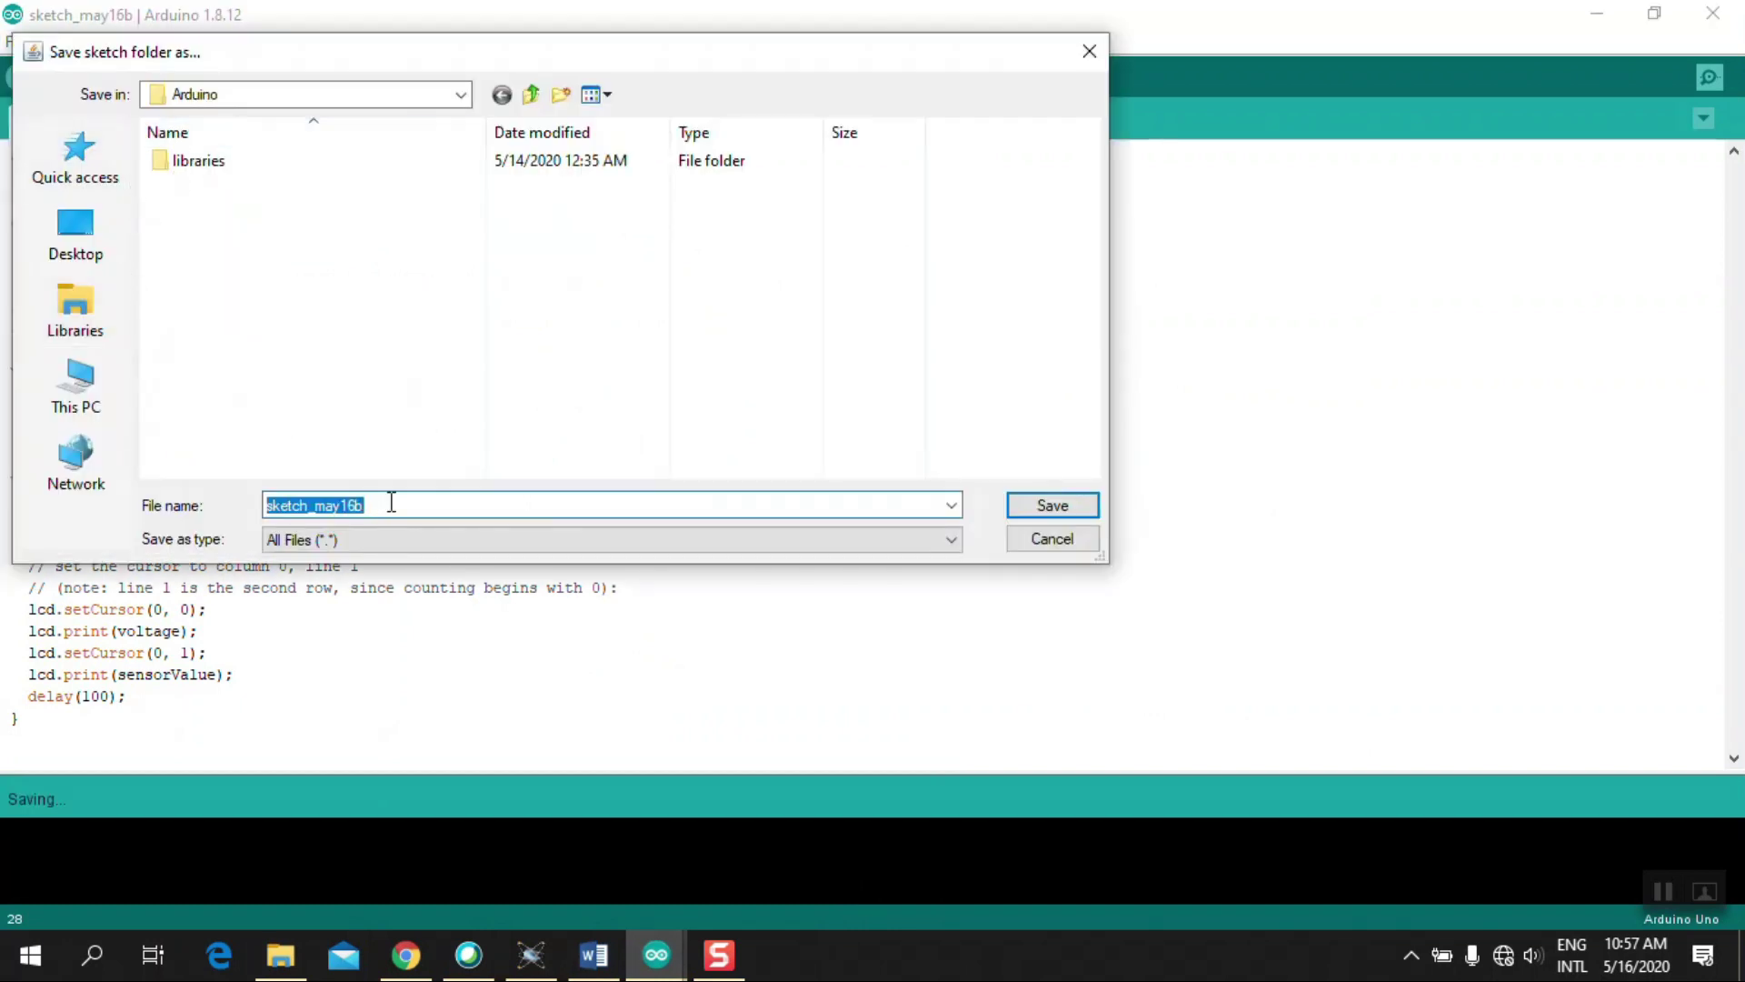
text(P)
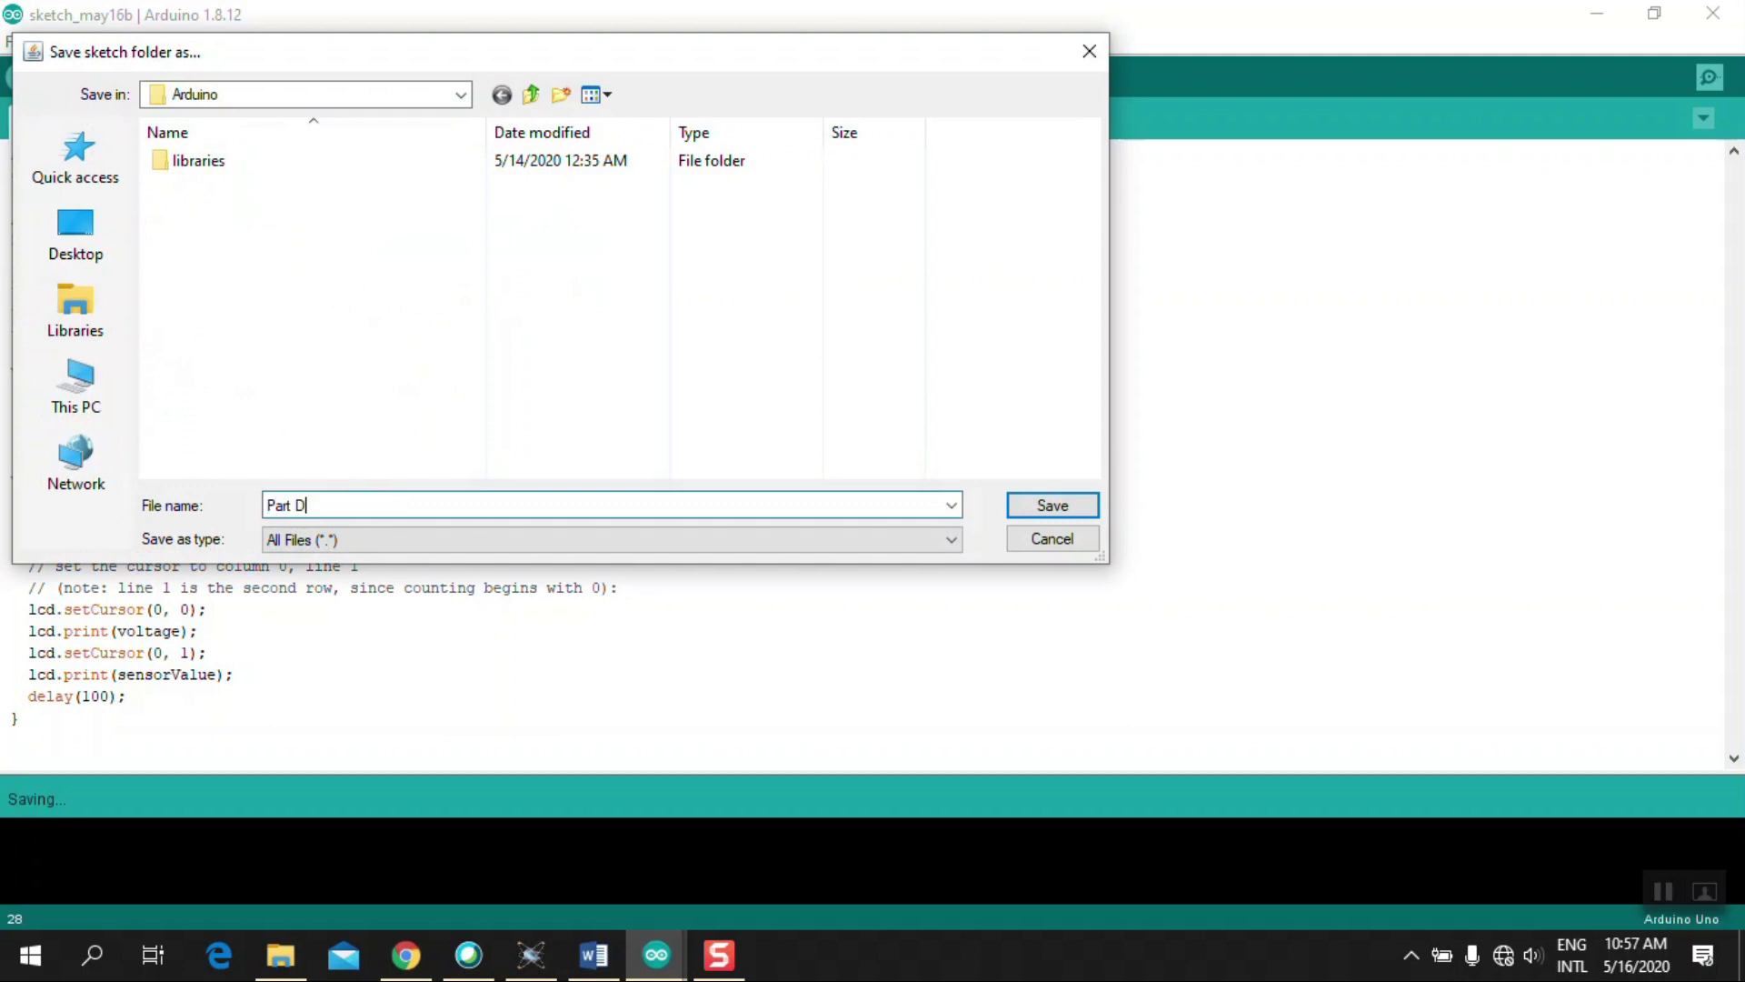
text(art D)
key(Return)
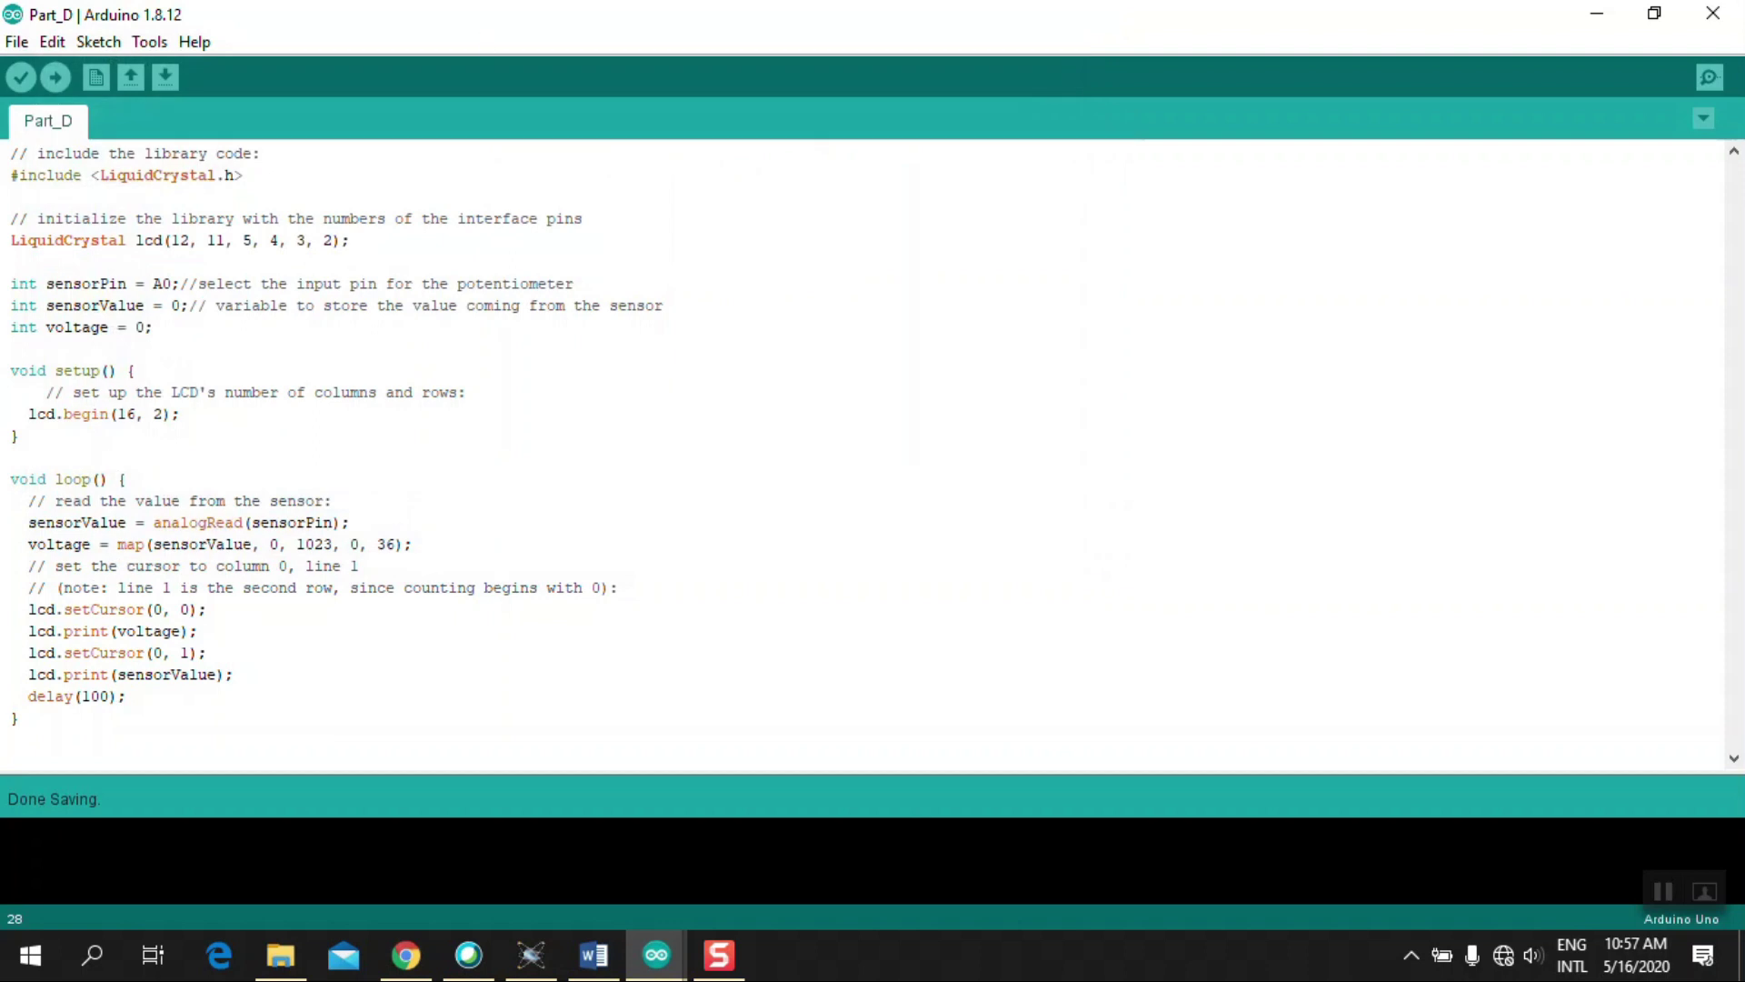
Step: Compile and upload the Part_D sketch, and copy the Part_D.ino.hex path from the enlarged build output
click(20, 88)
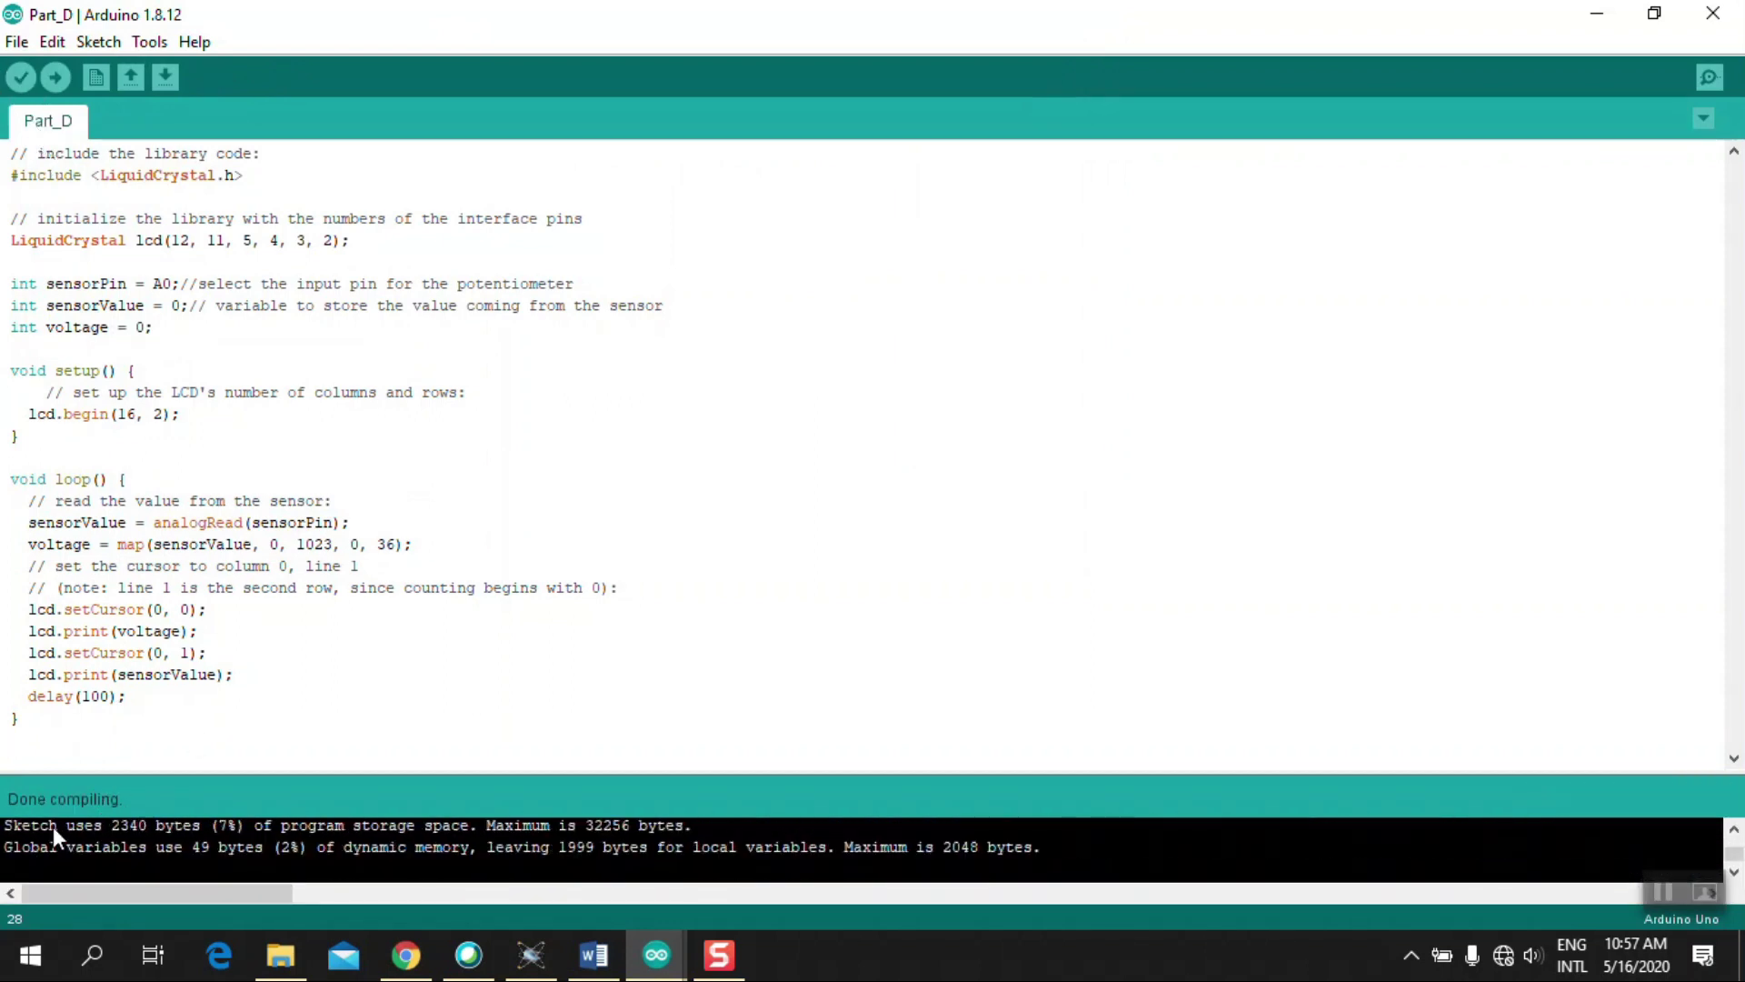
click(55, 78)
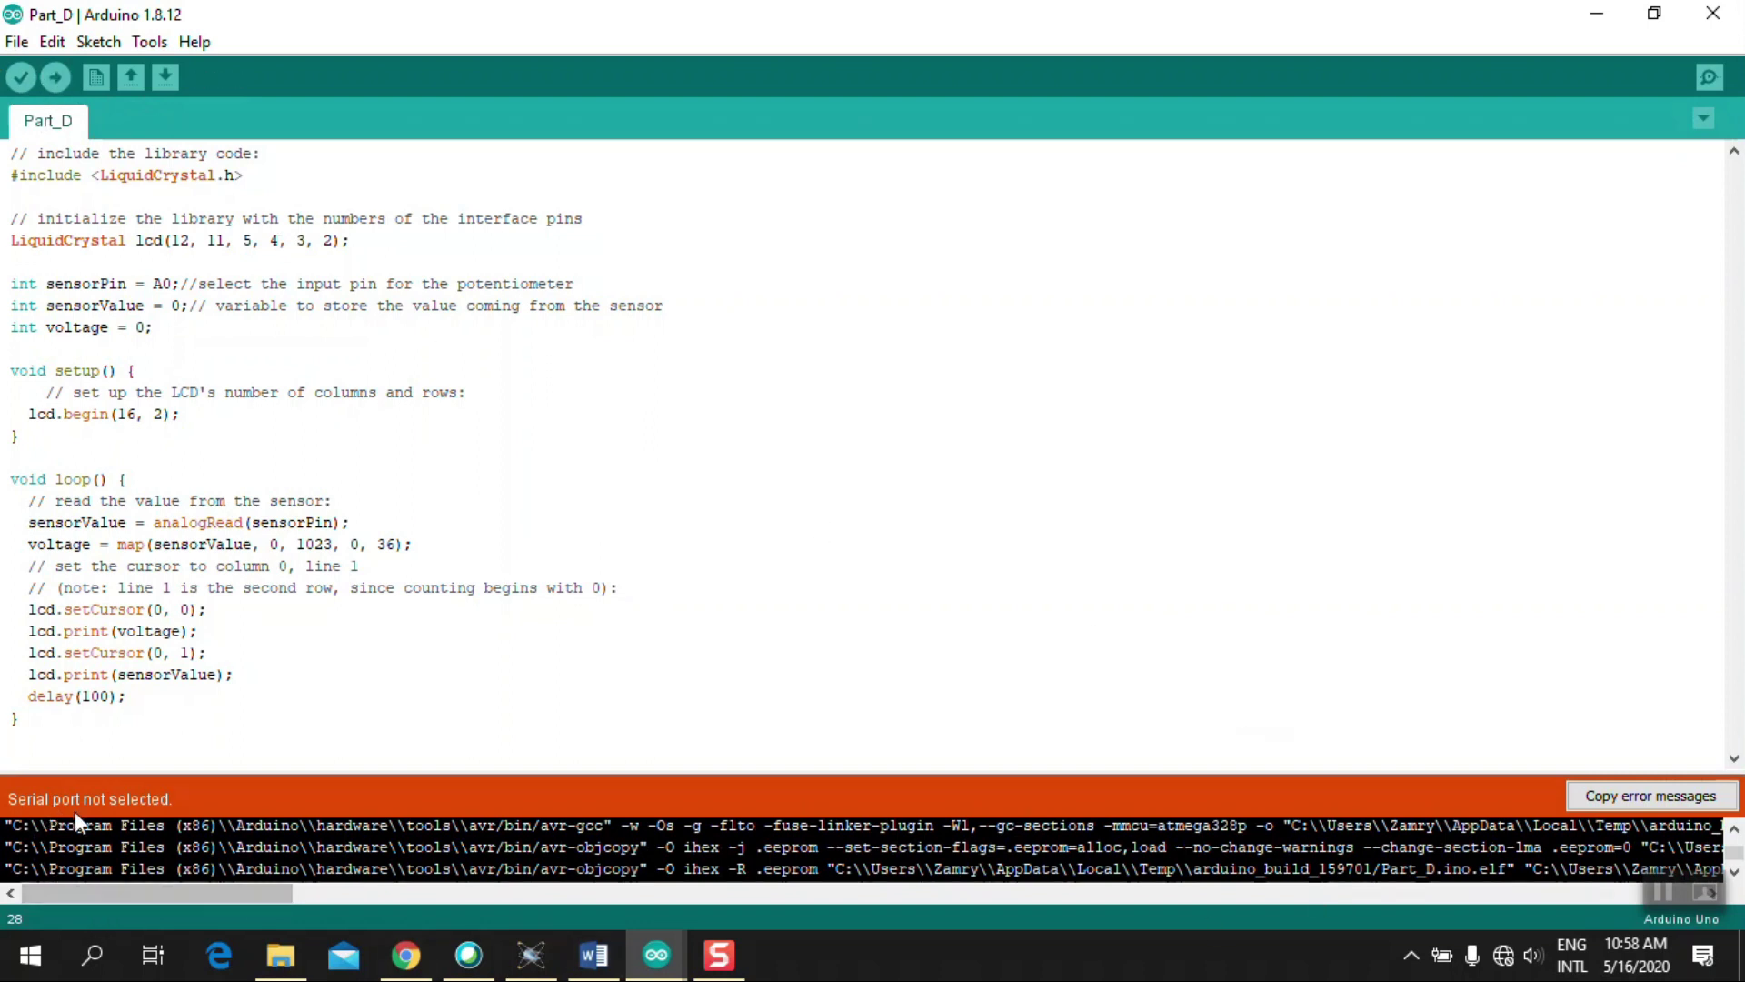
drag(767, 774, 849, 261)
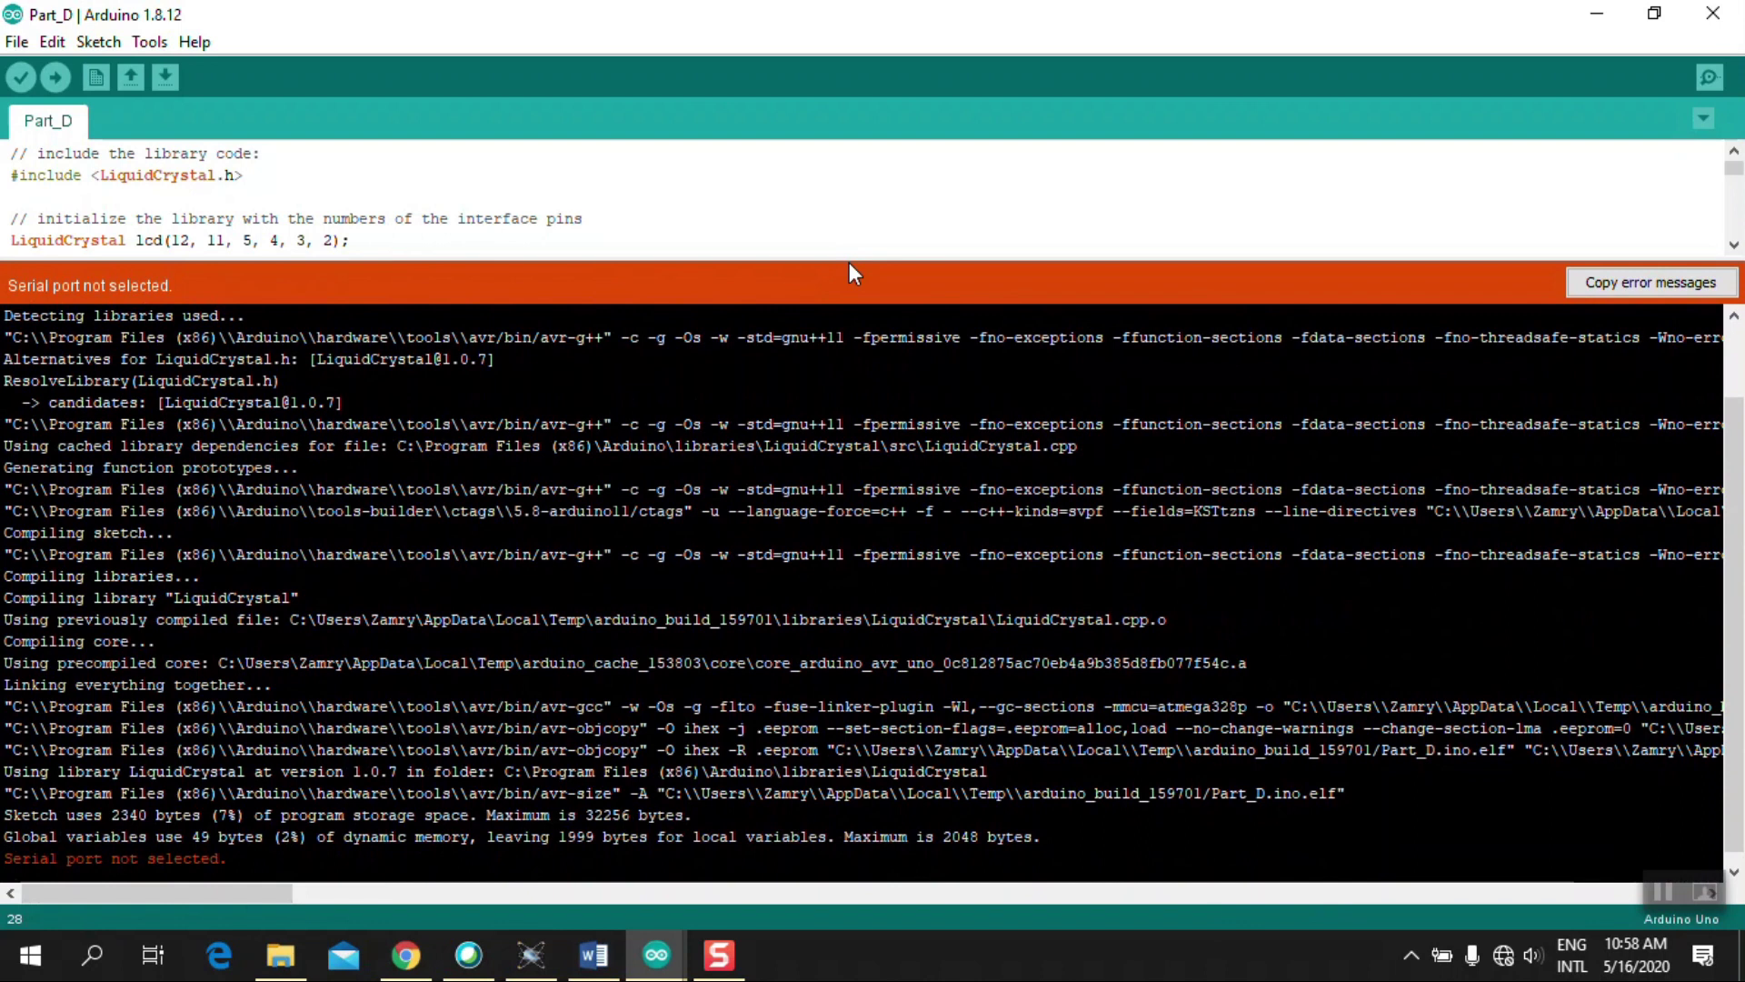
drag(182, 892, 338, 860)
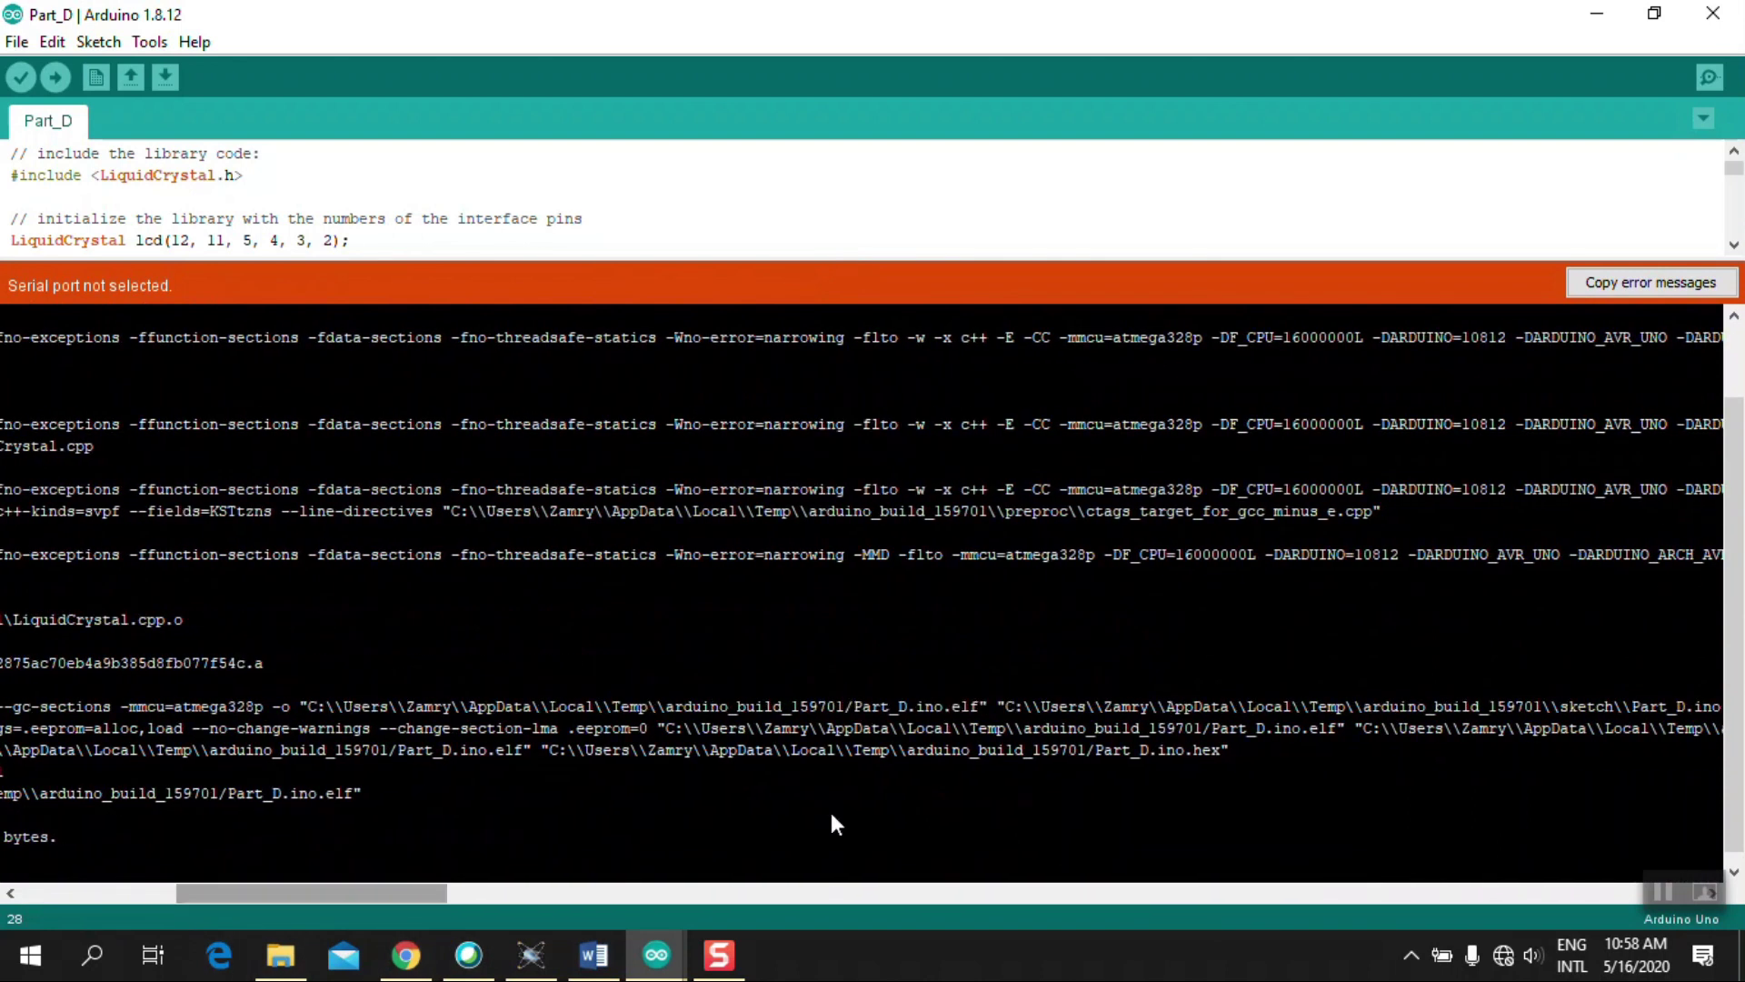
drag(1234, 746, 744, 767)
drag(580, 765, 554, 758)
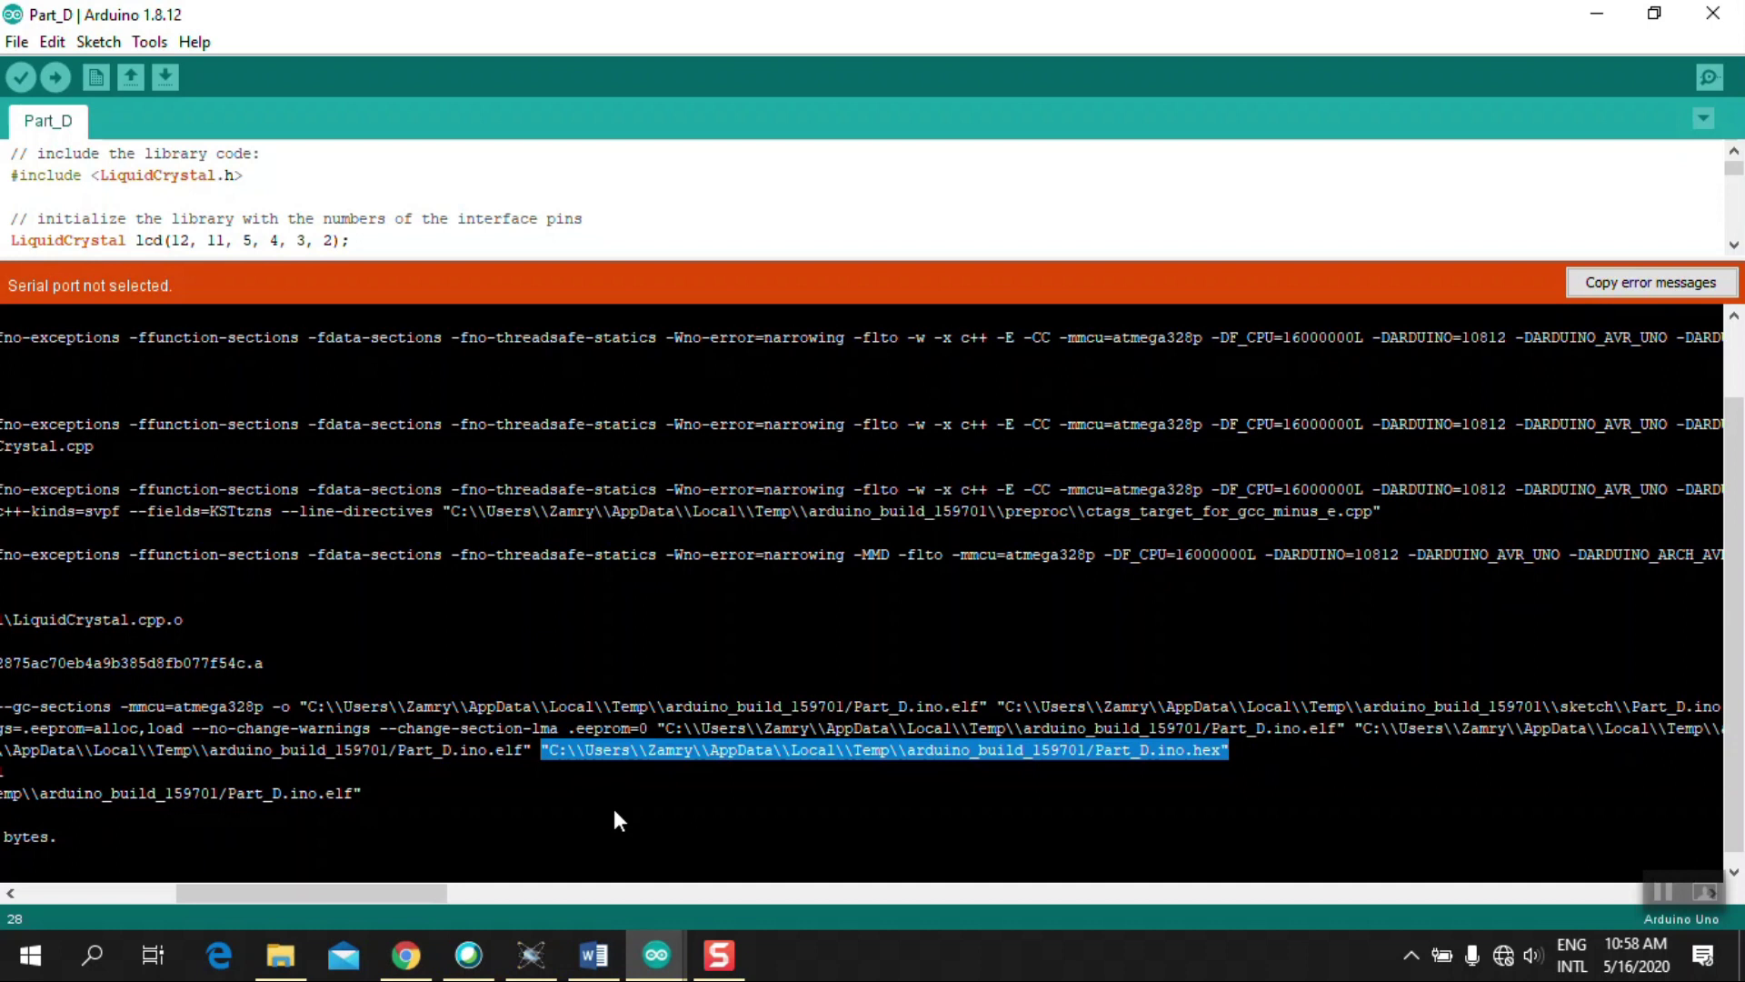
Step: Switch to Proteus and replace the program file of the ATMEGA328P (U1) with the copied Part_D.ino.hex path
click(532, 951)
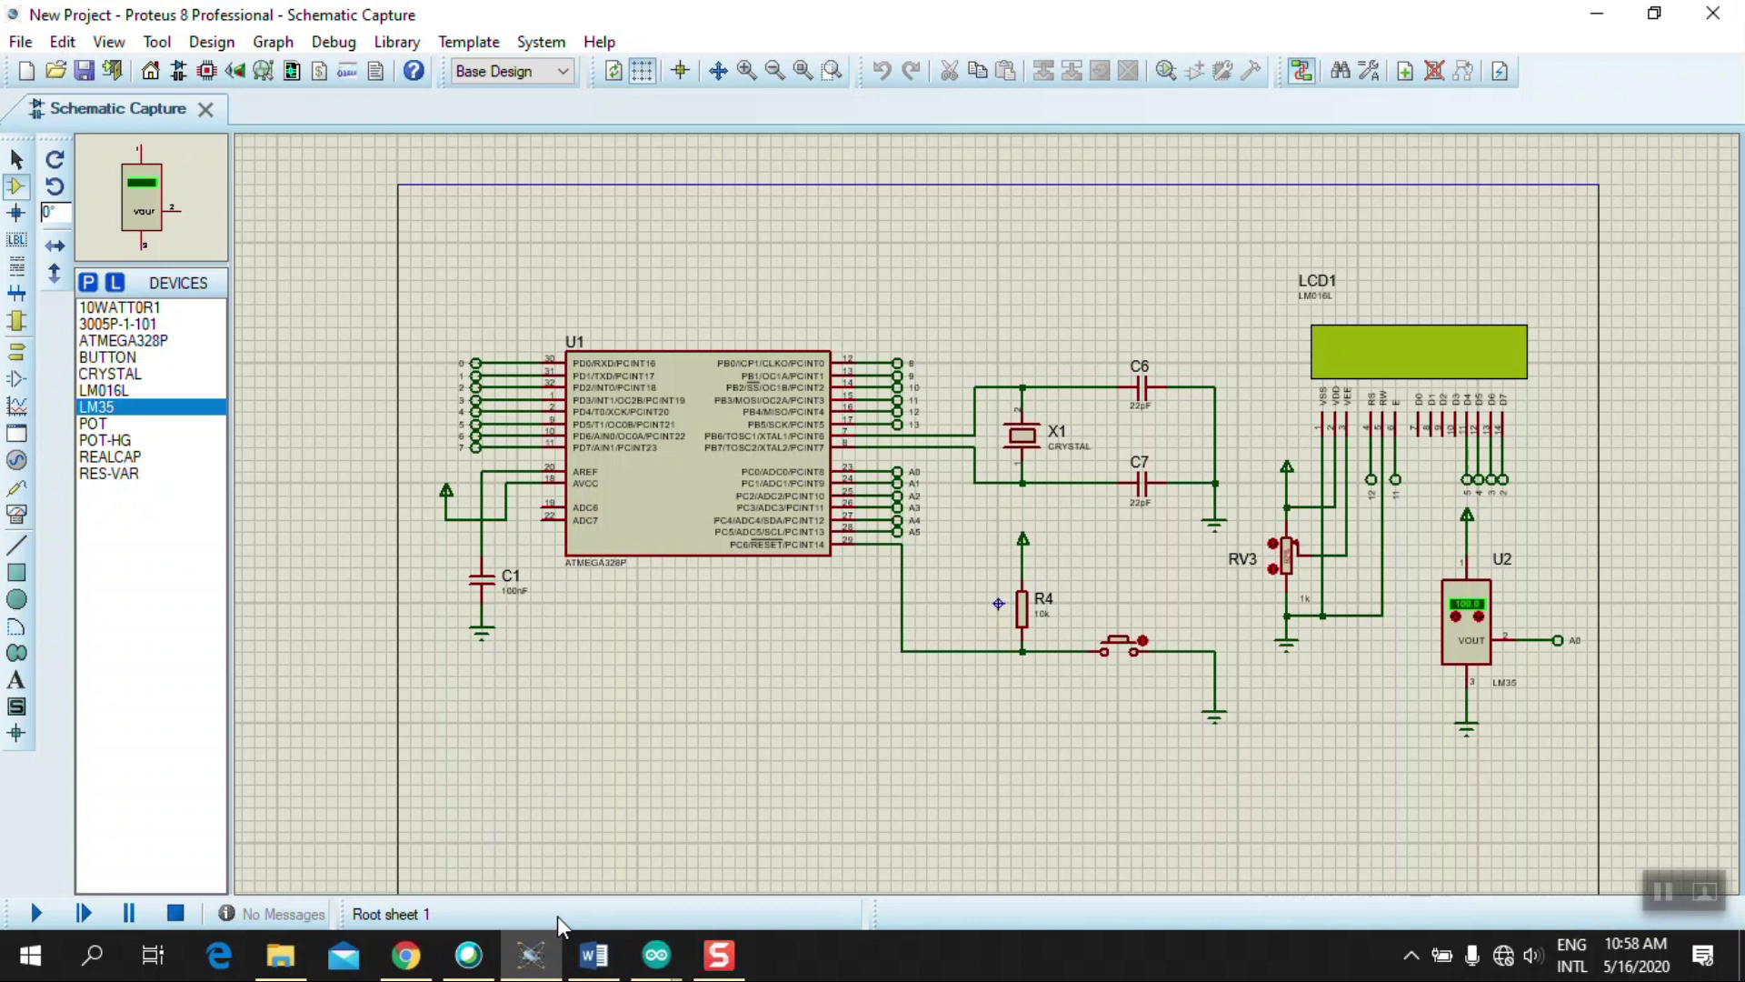
double_click(681, 382)
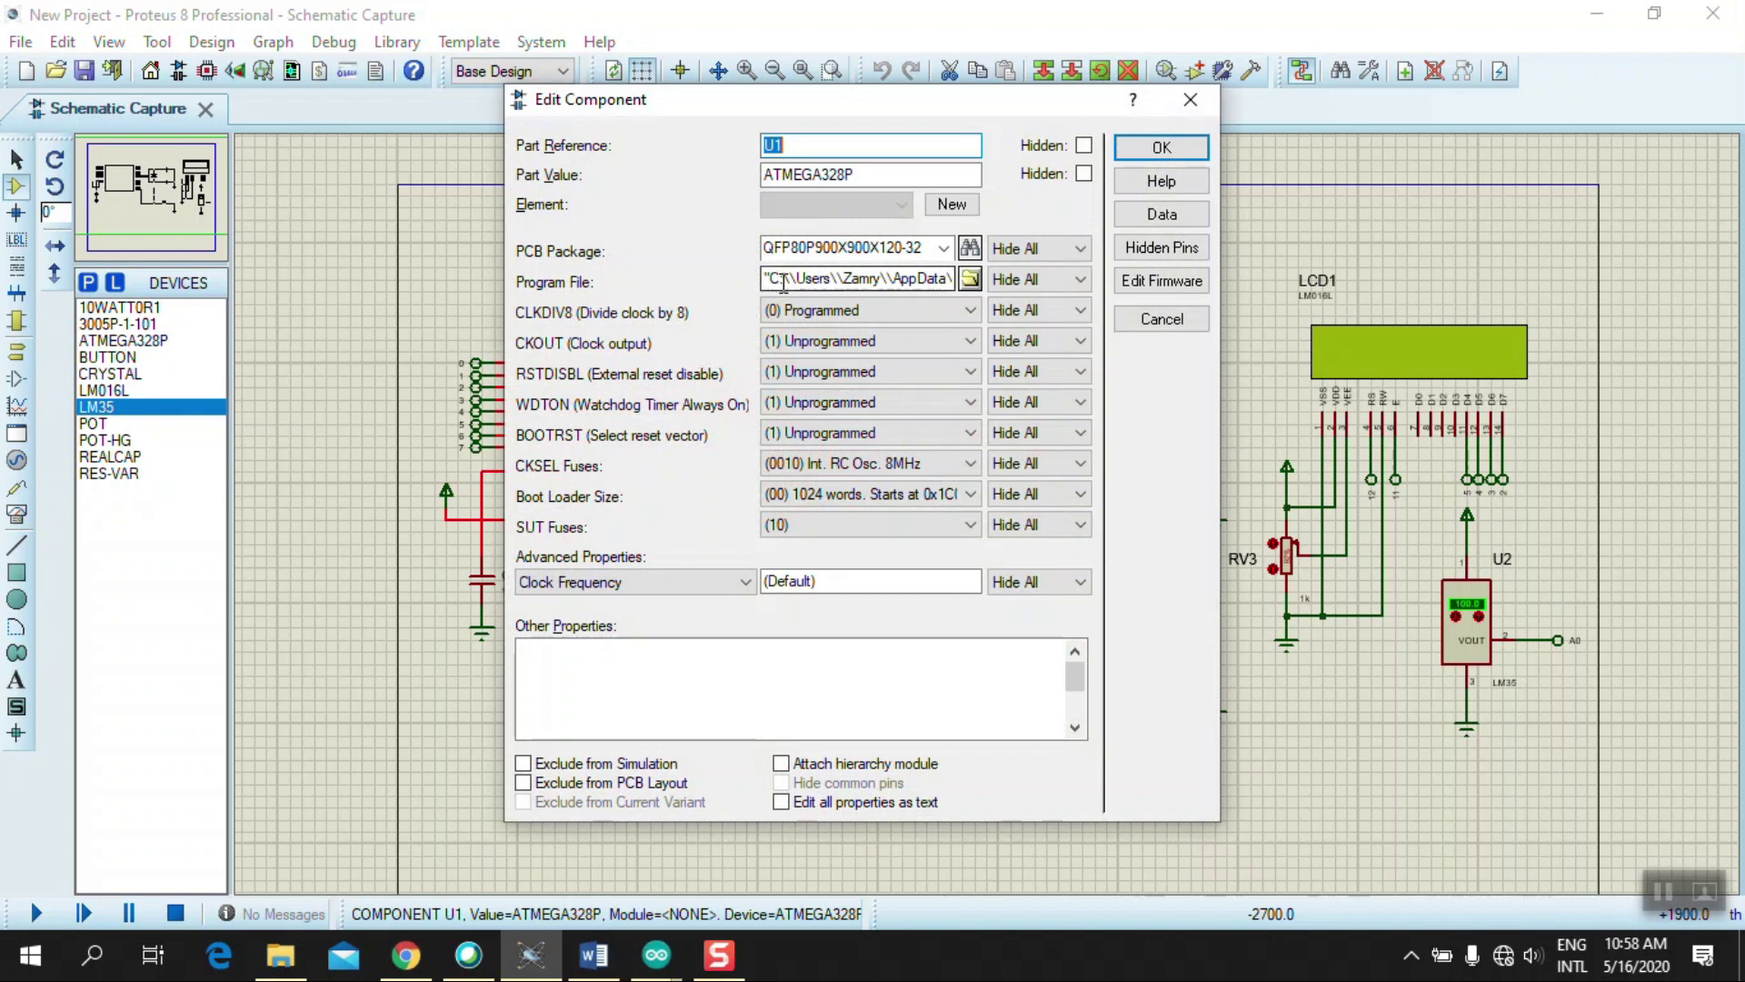
drag(768, 270, 1026, 282)
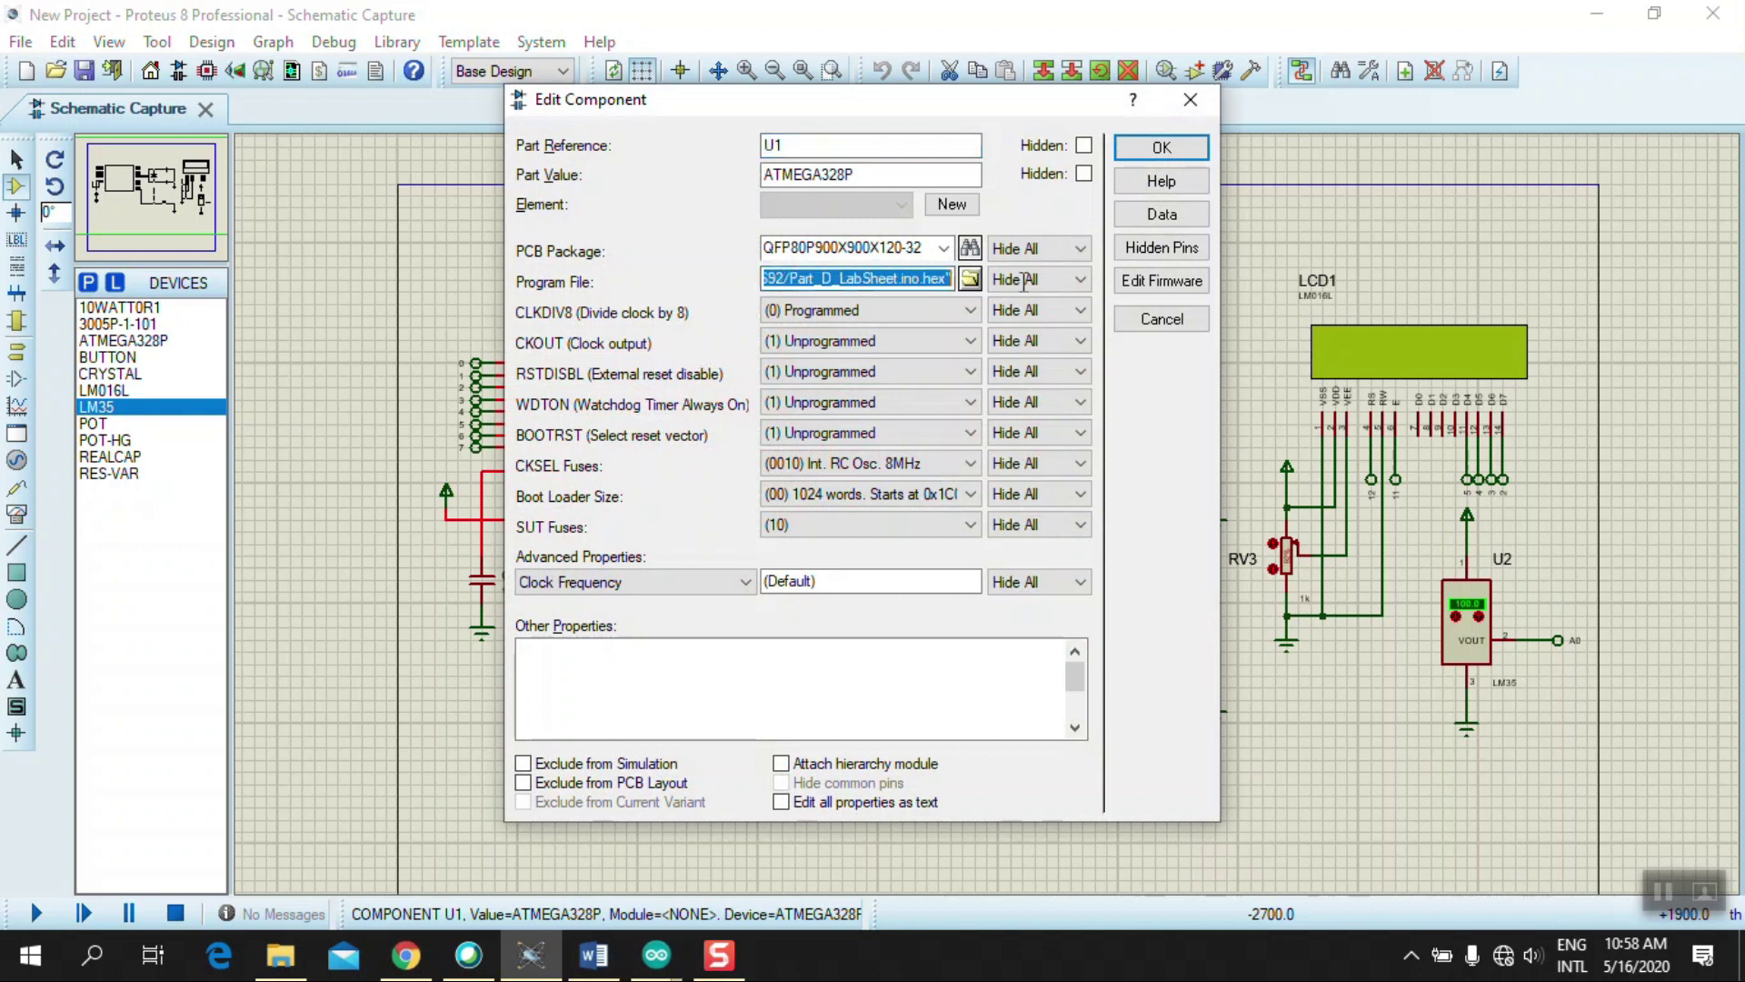
key(Delete)
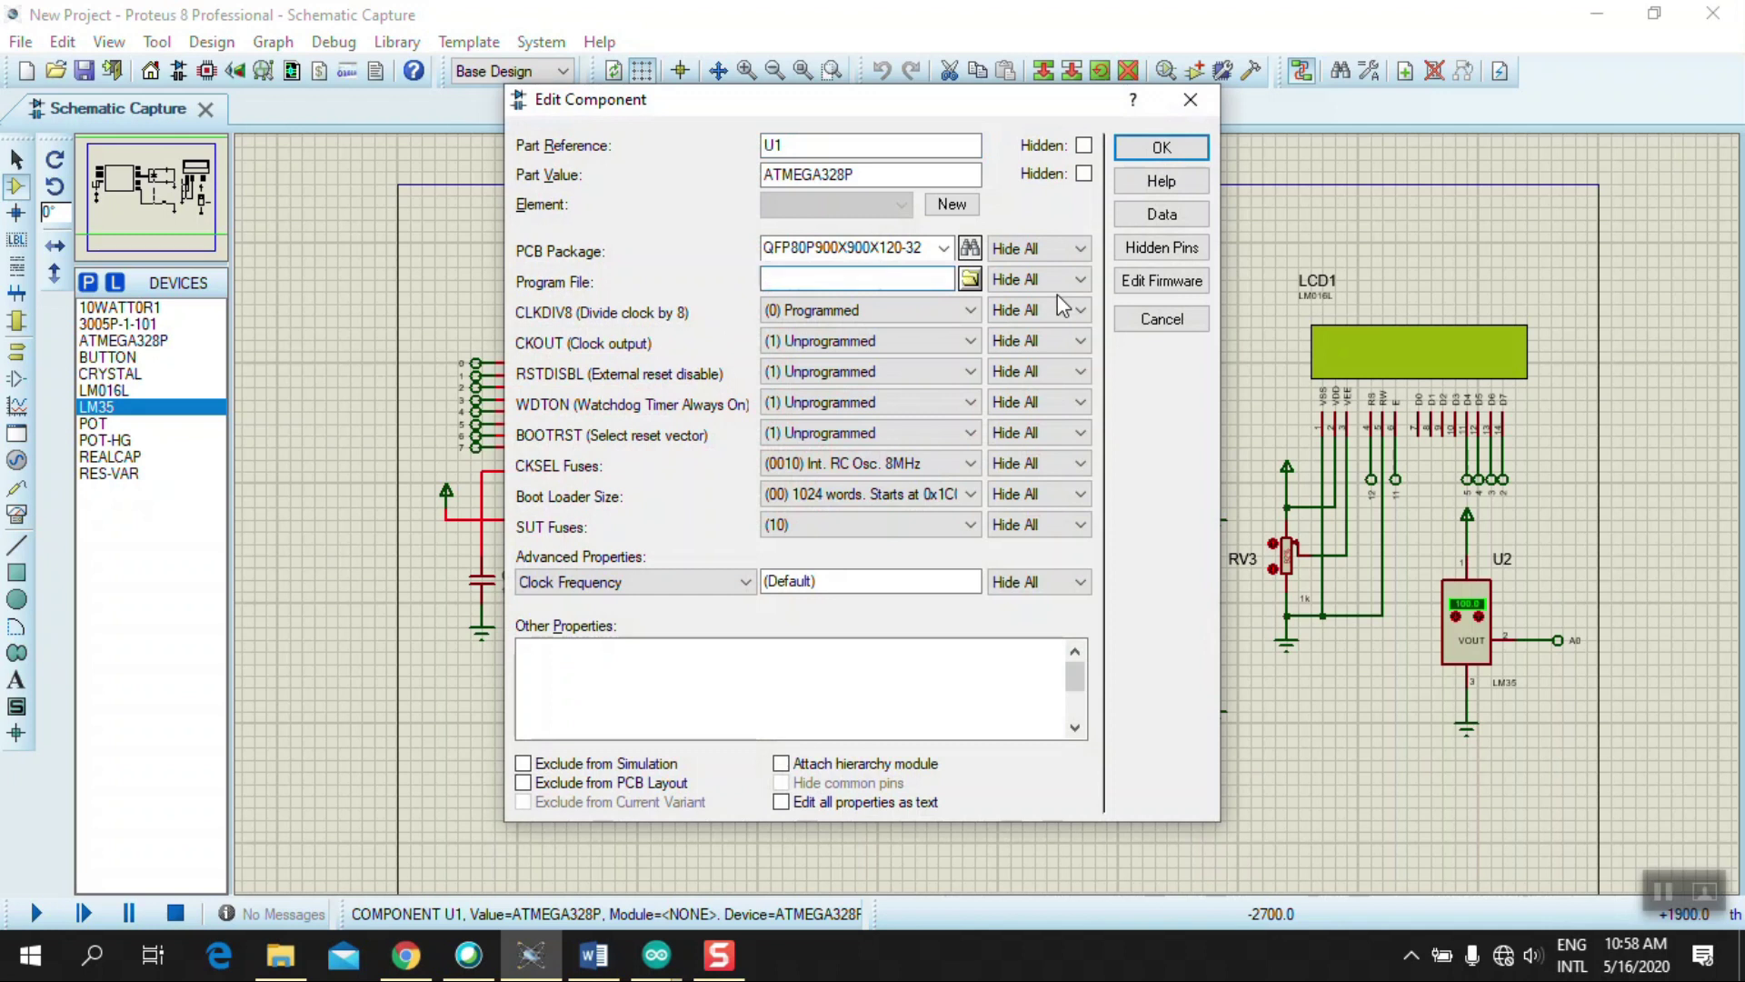
key(ctrl+v)
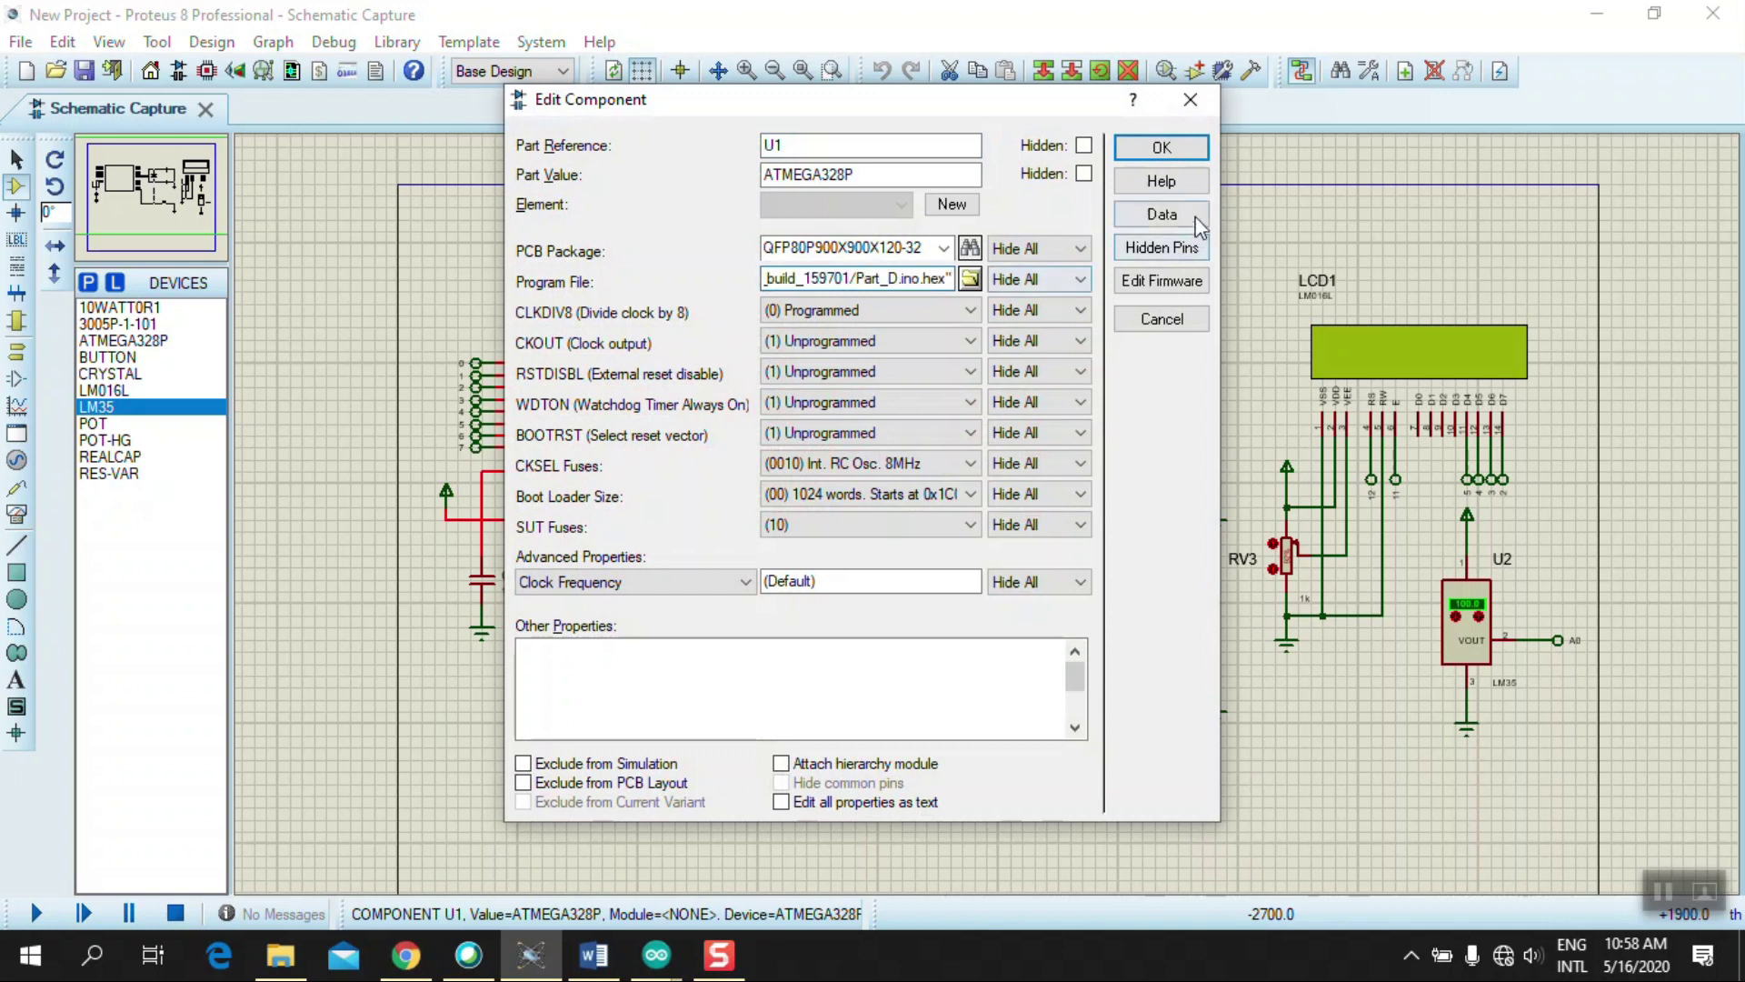
click(1161, 145)
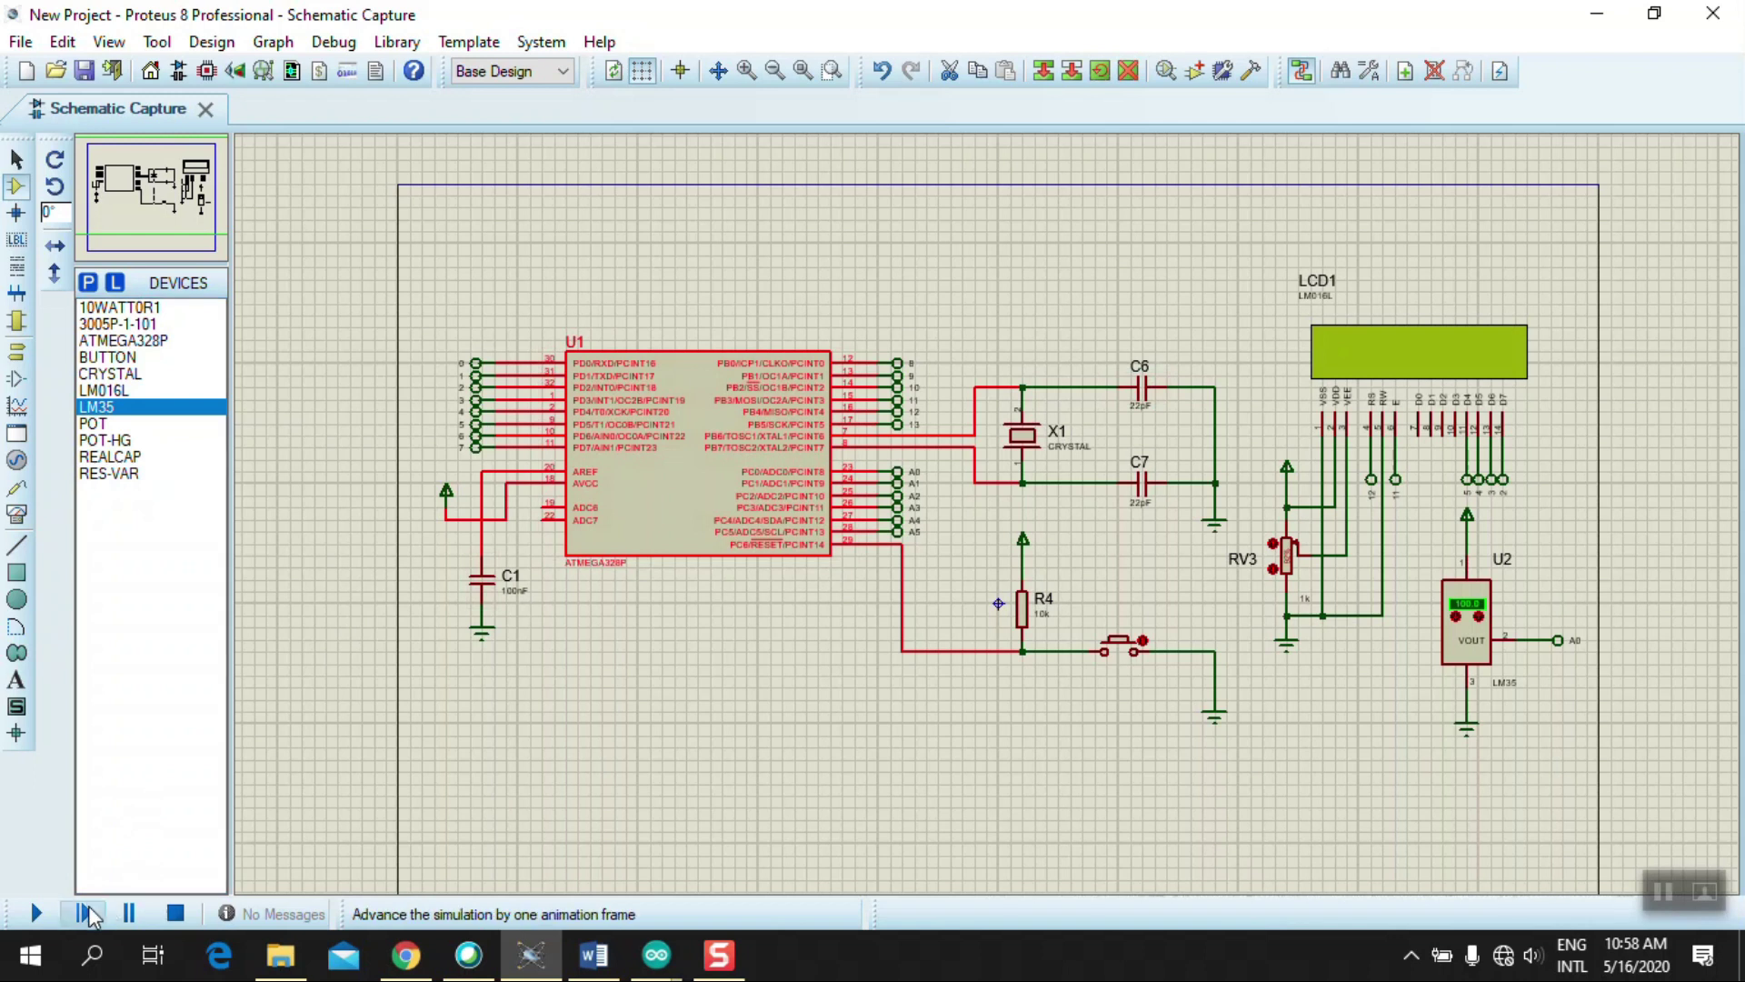
Step: Check Table 1 in the Word lab sheet, and in Proteus set the LM35 sensor U2 to 10.0
click(594, 955)
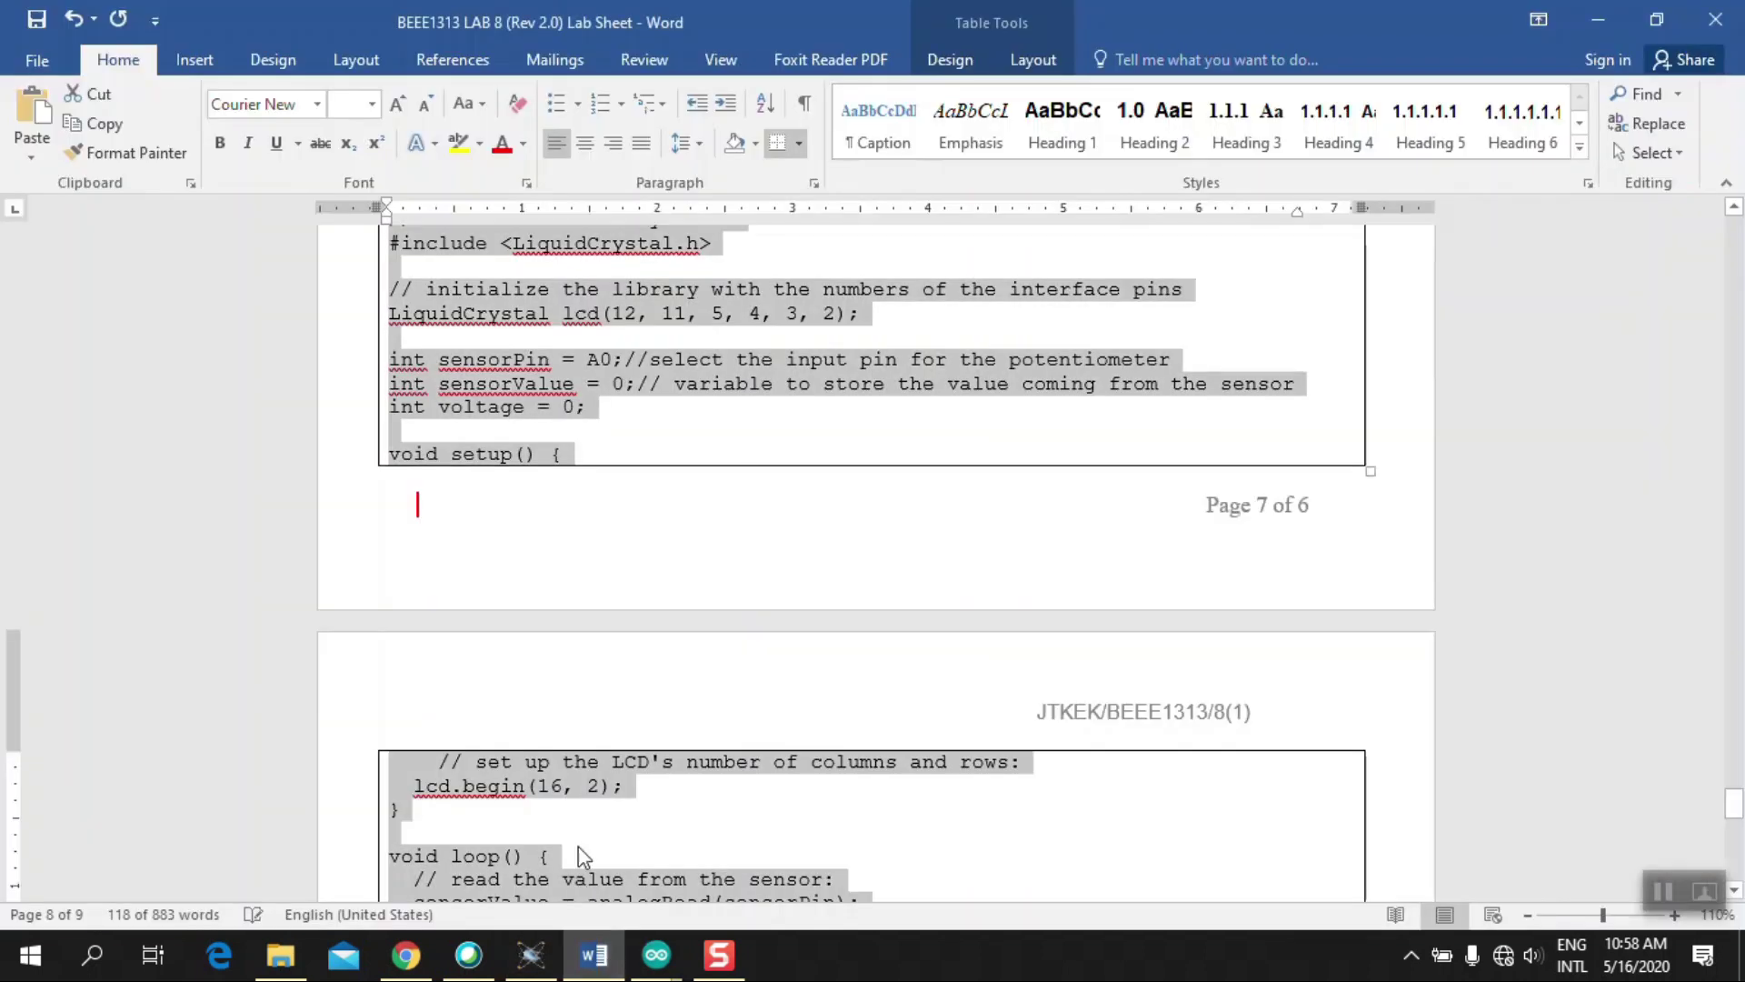
scroll(684, 673, up, 6)
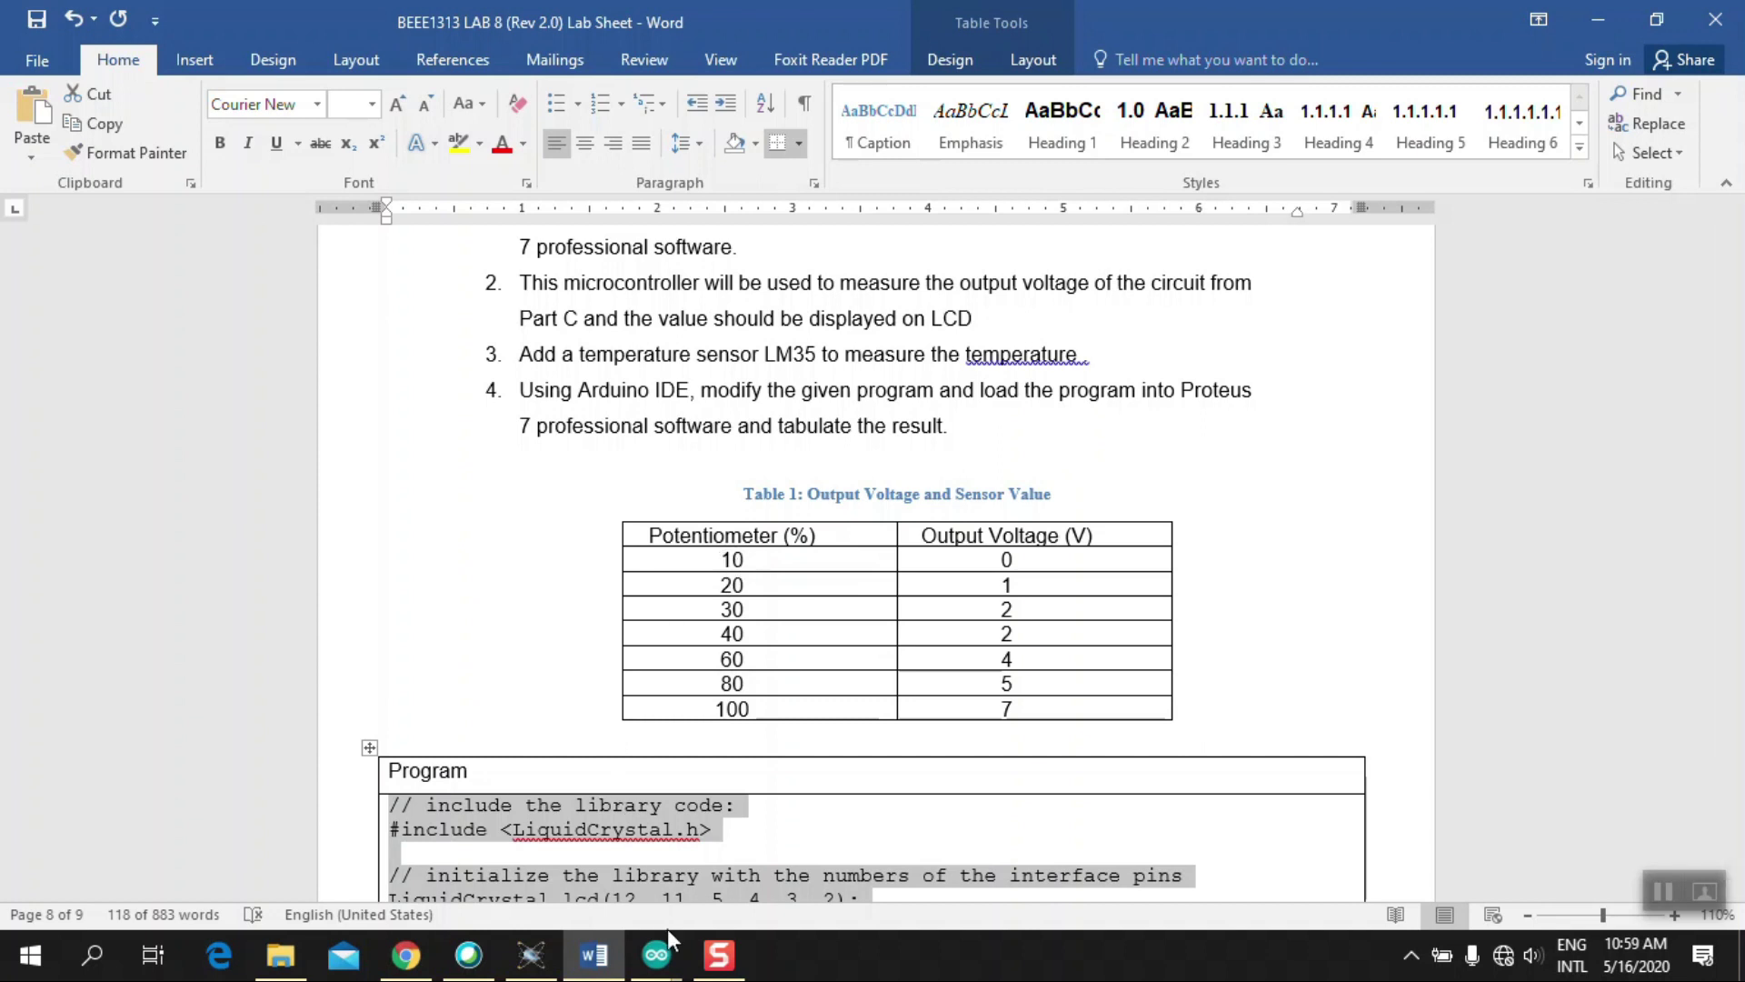
click(530, 954)
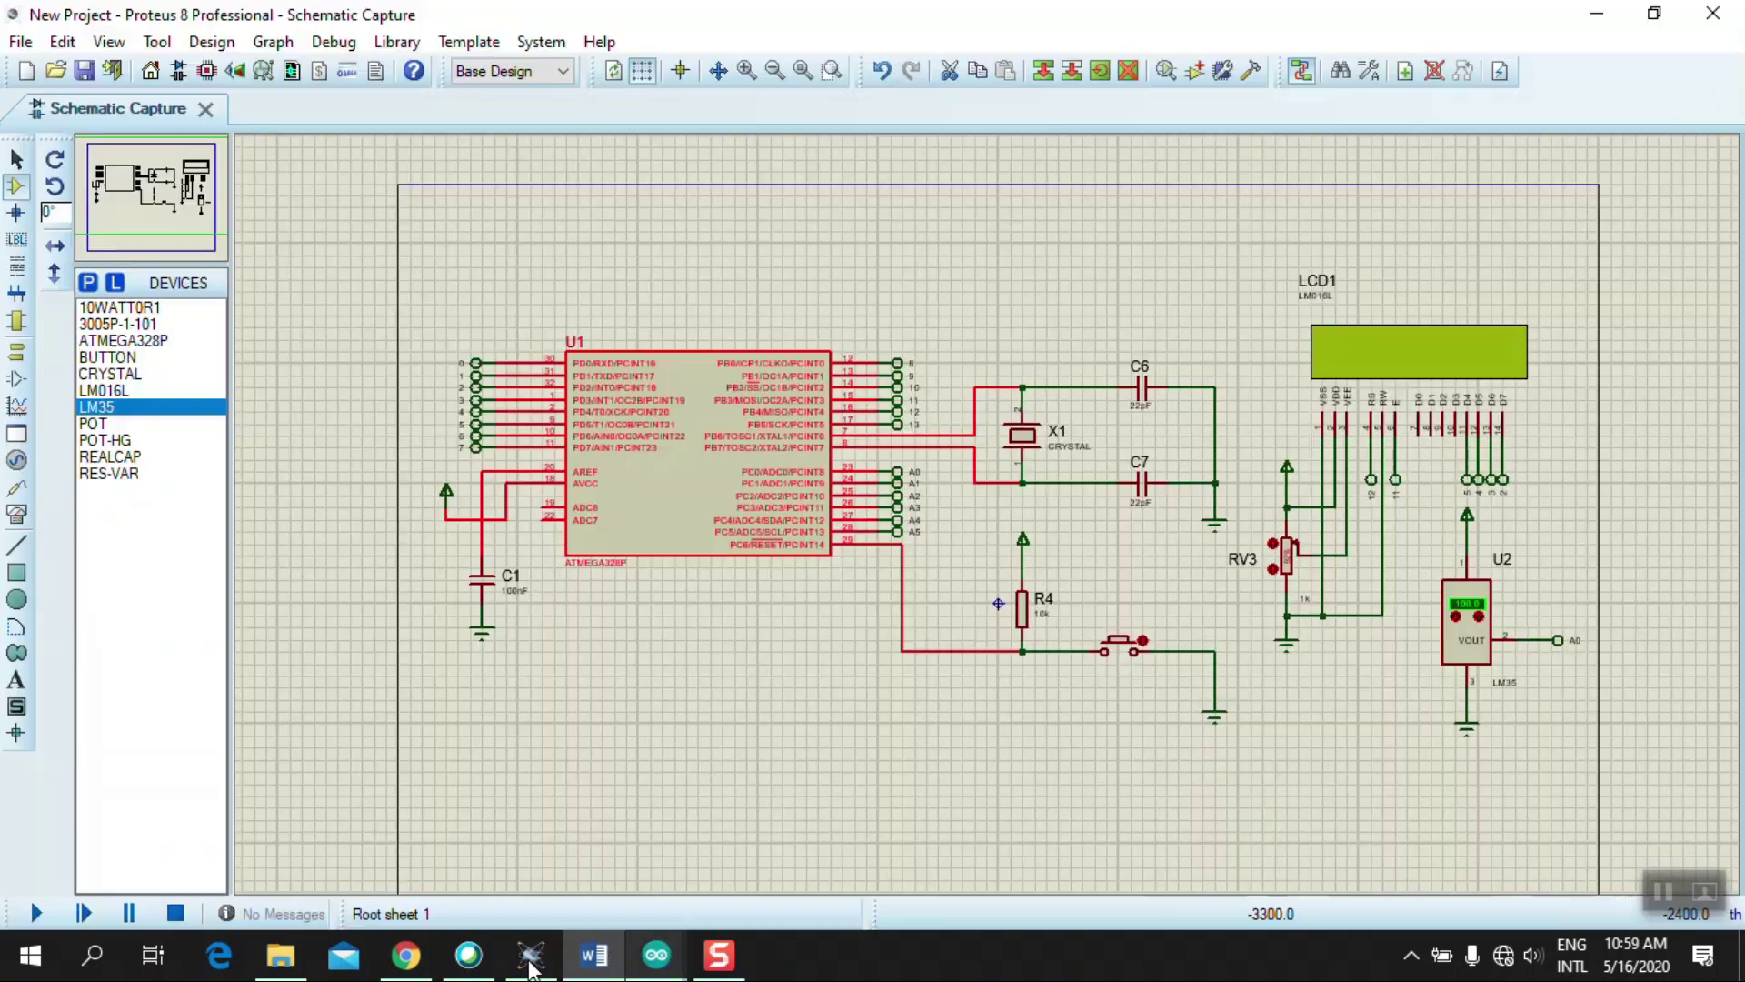
scroll(991, 506, up, 3)
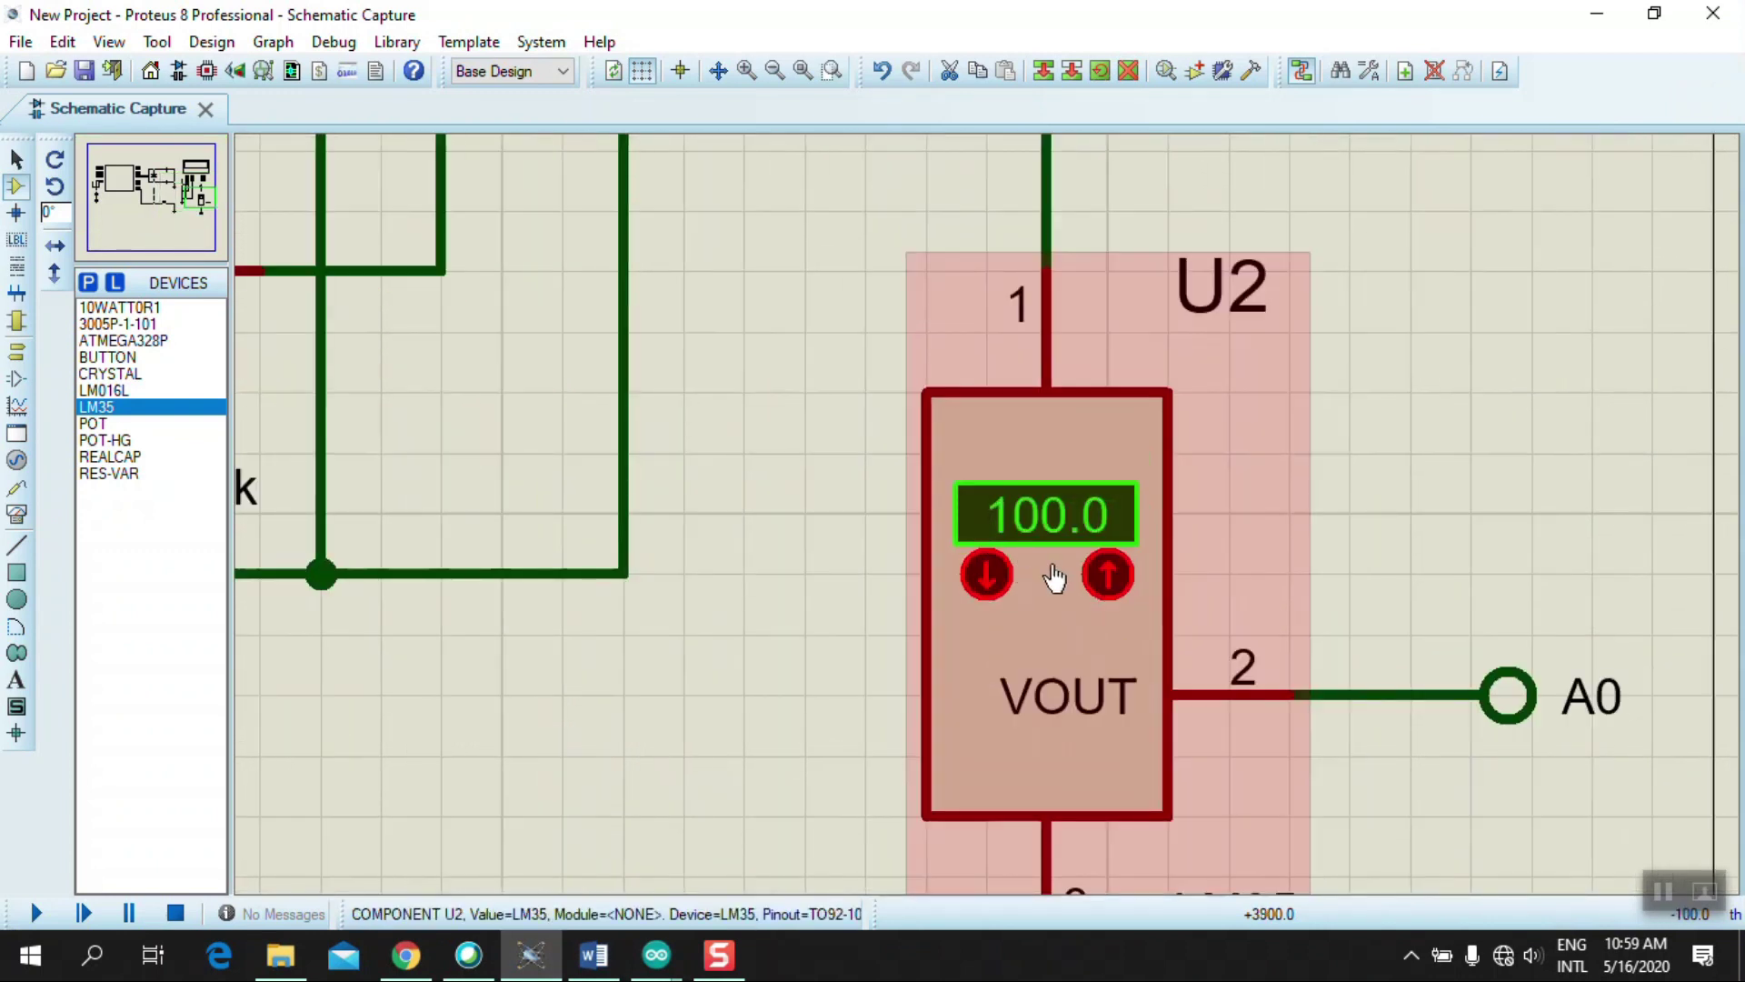
click(986, 577)
drag(982, 588, 978, 600)
scroll(830, 464, down, 1)
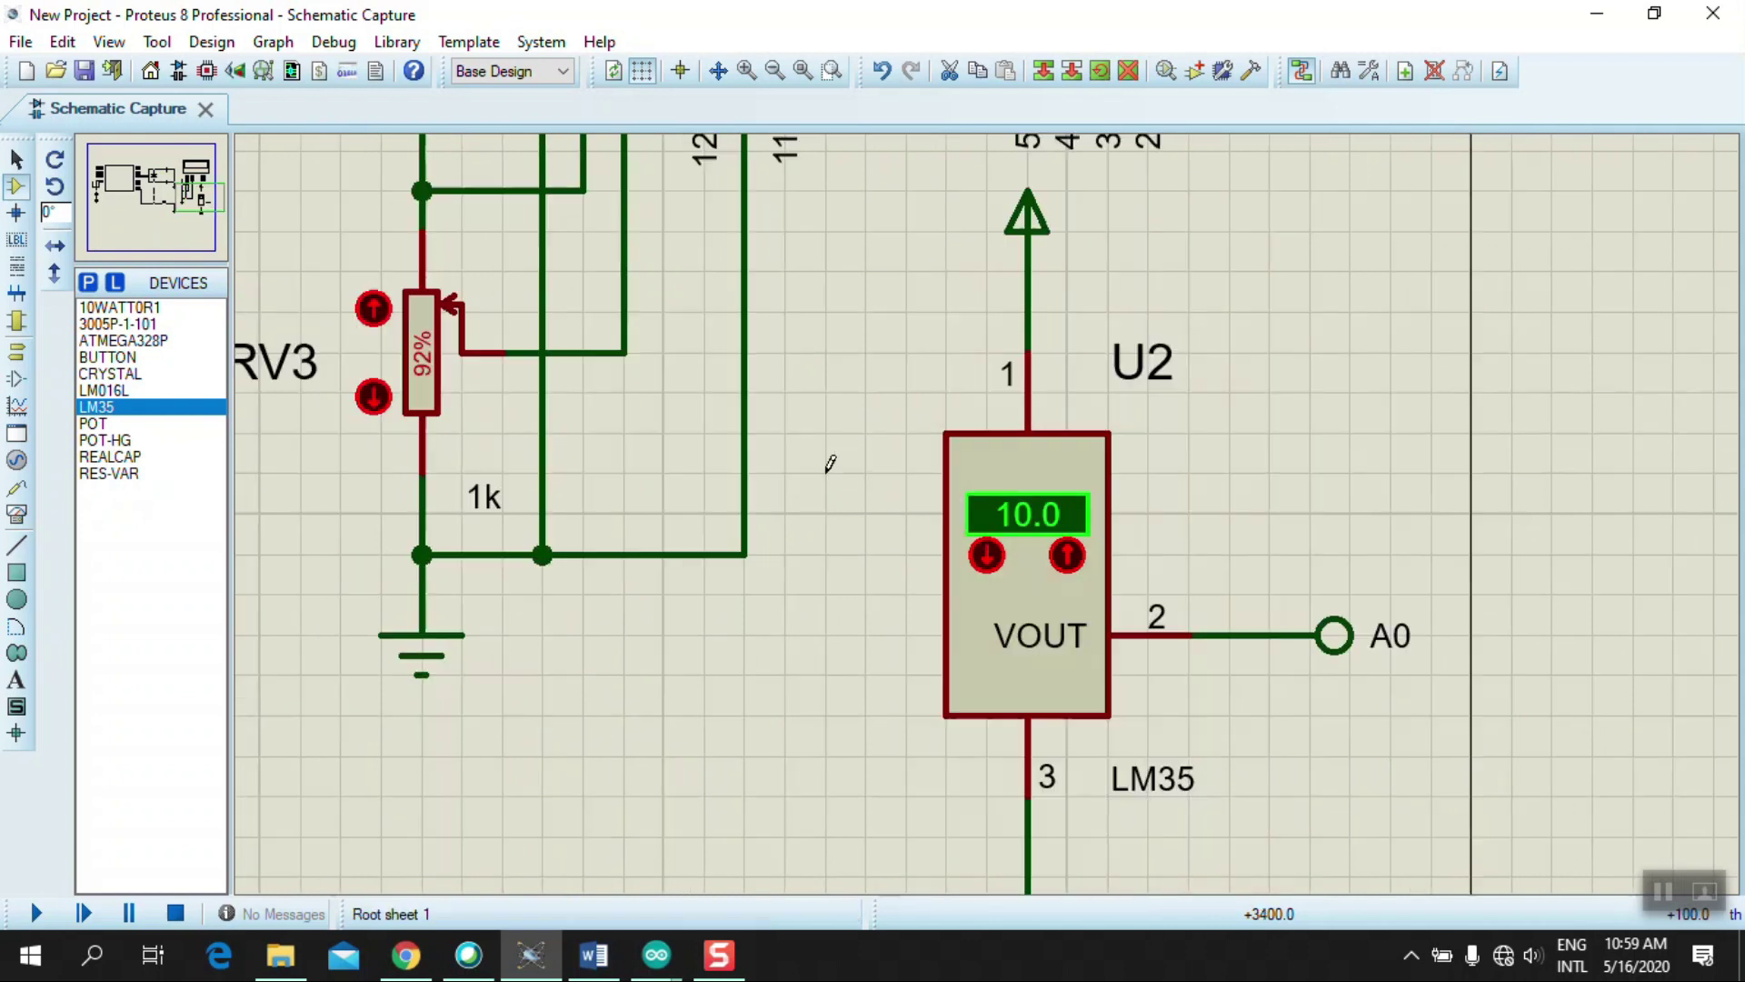
Step: Bring the LCD and the LM35 sensor into view together and run the simulation
key(F5)
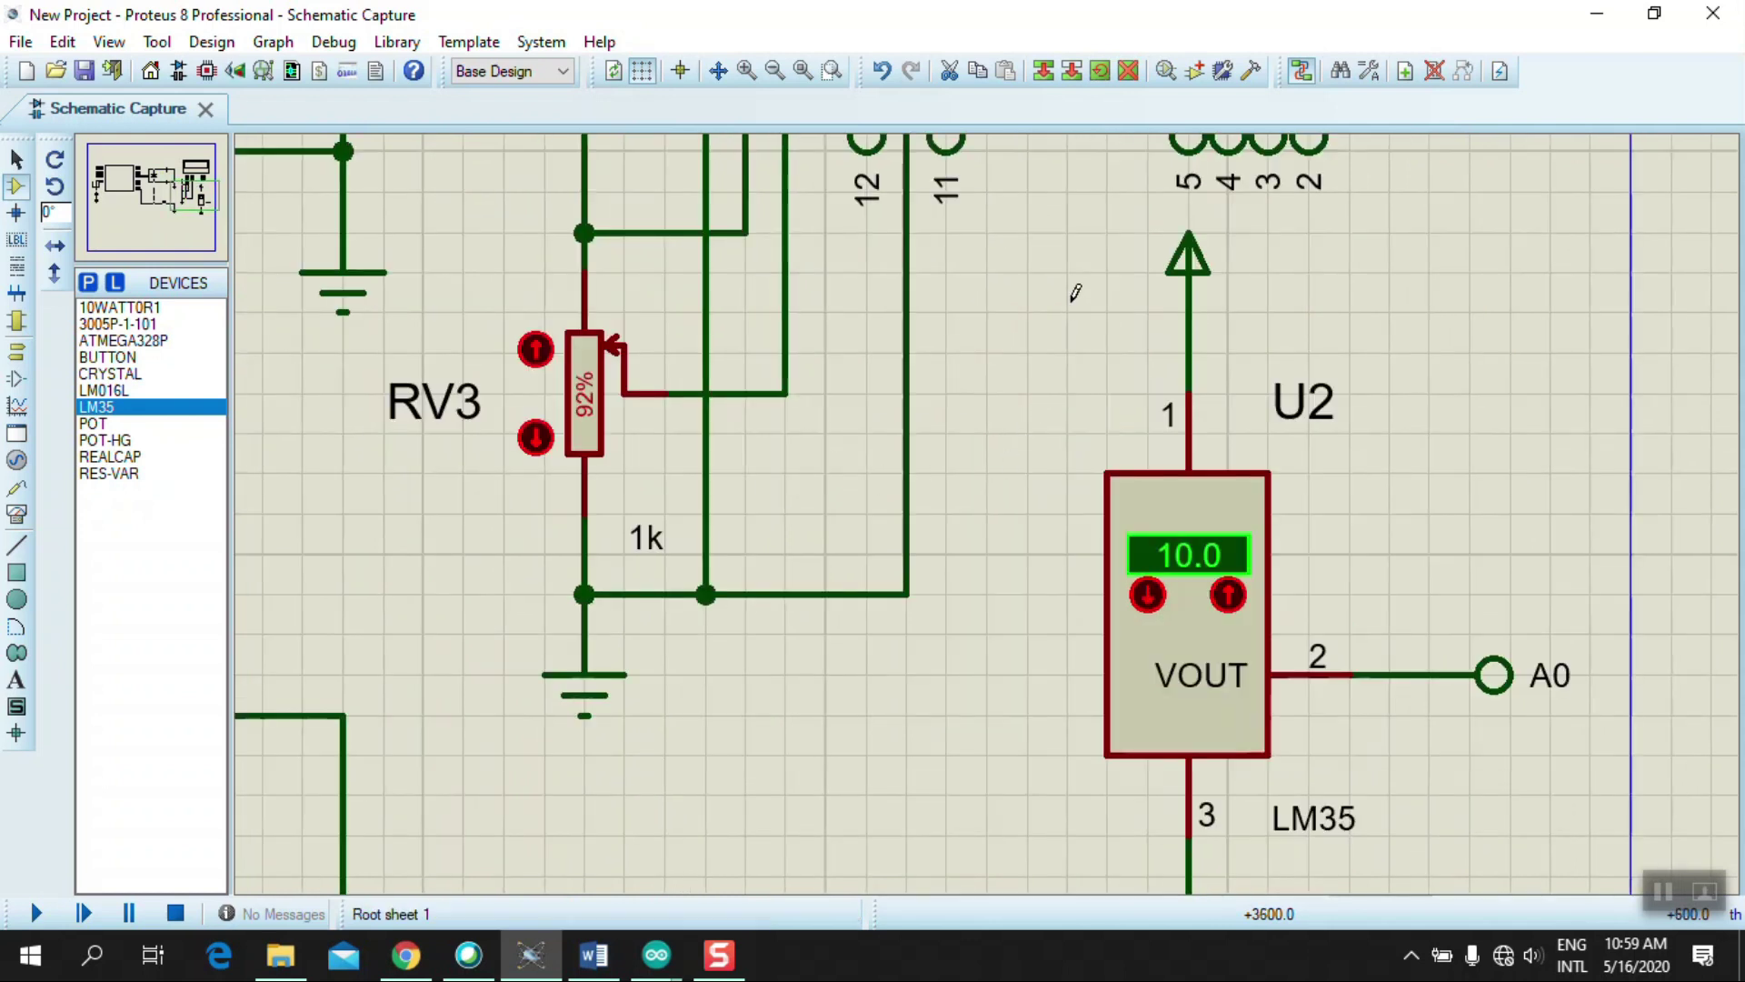
scroll(991, 504, down, 1)
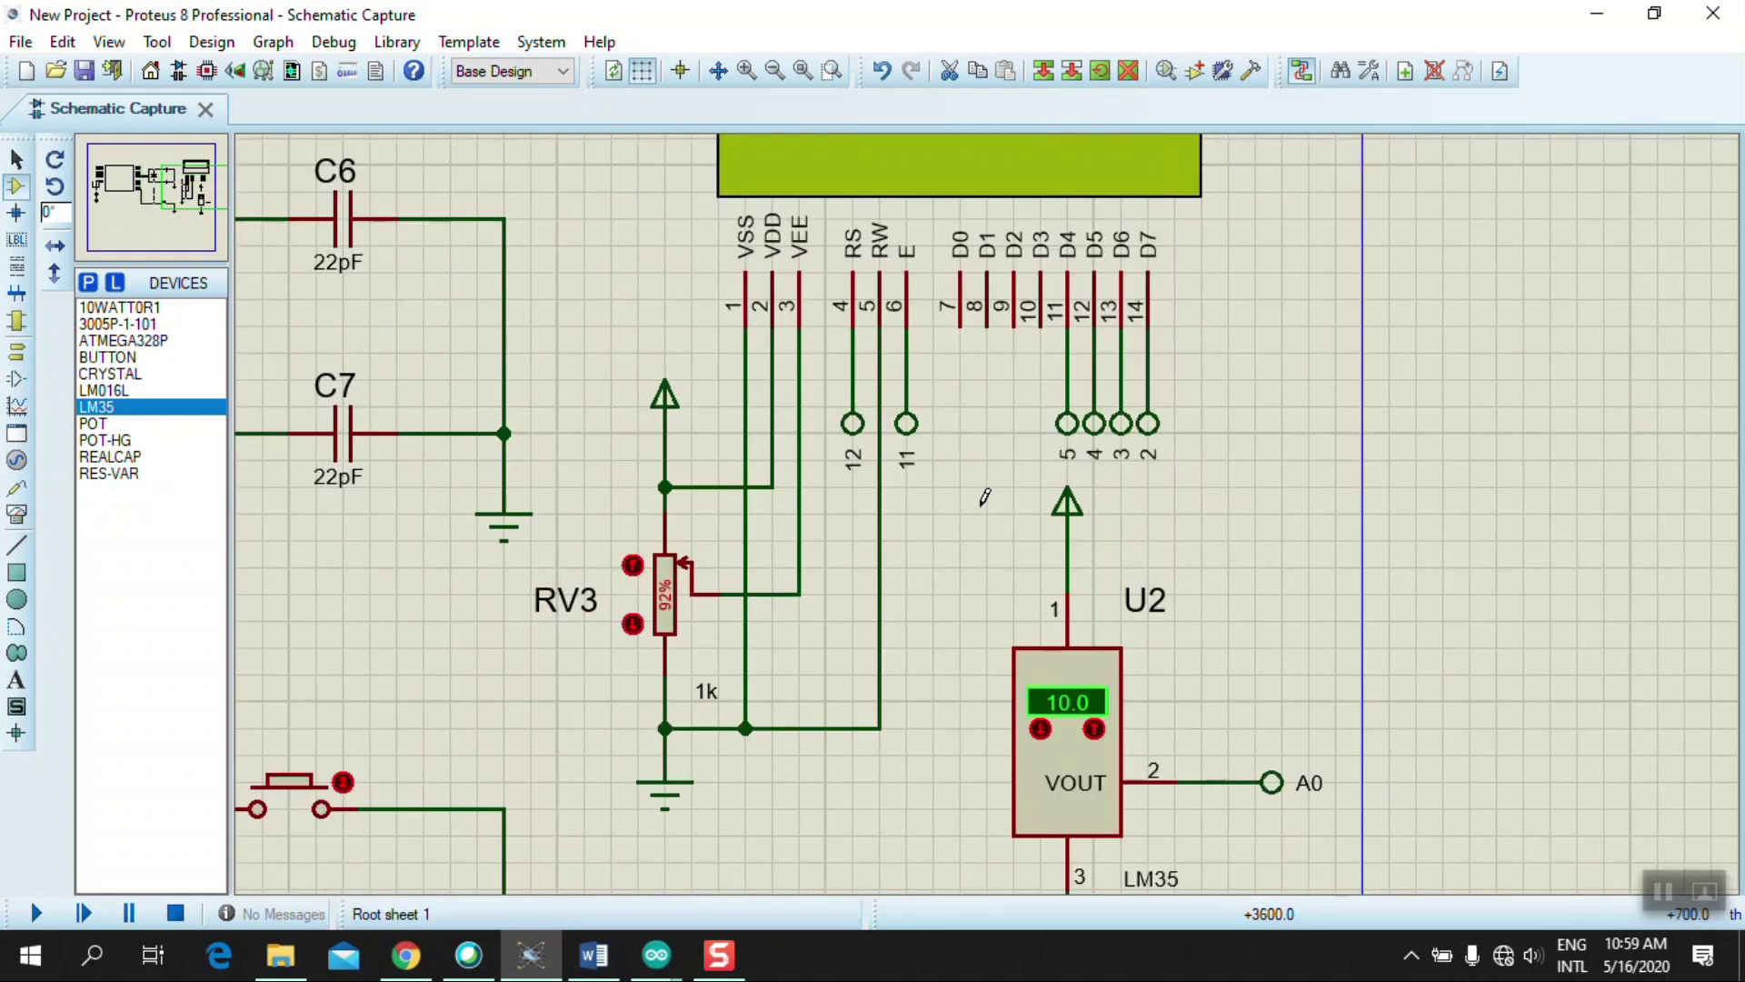
scroll(984, 498, down, 1)
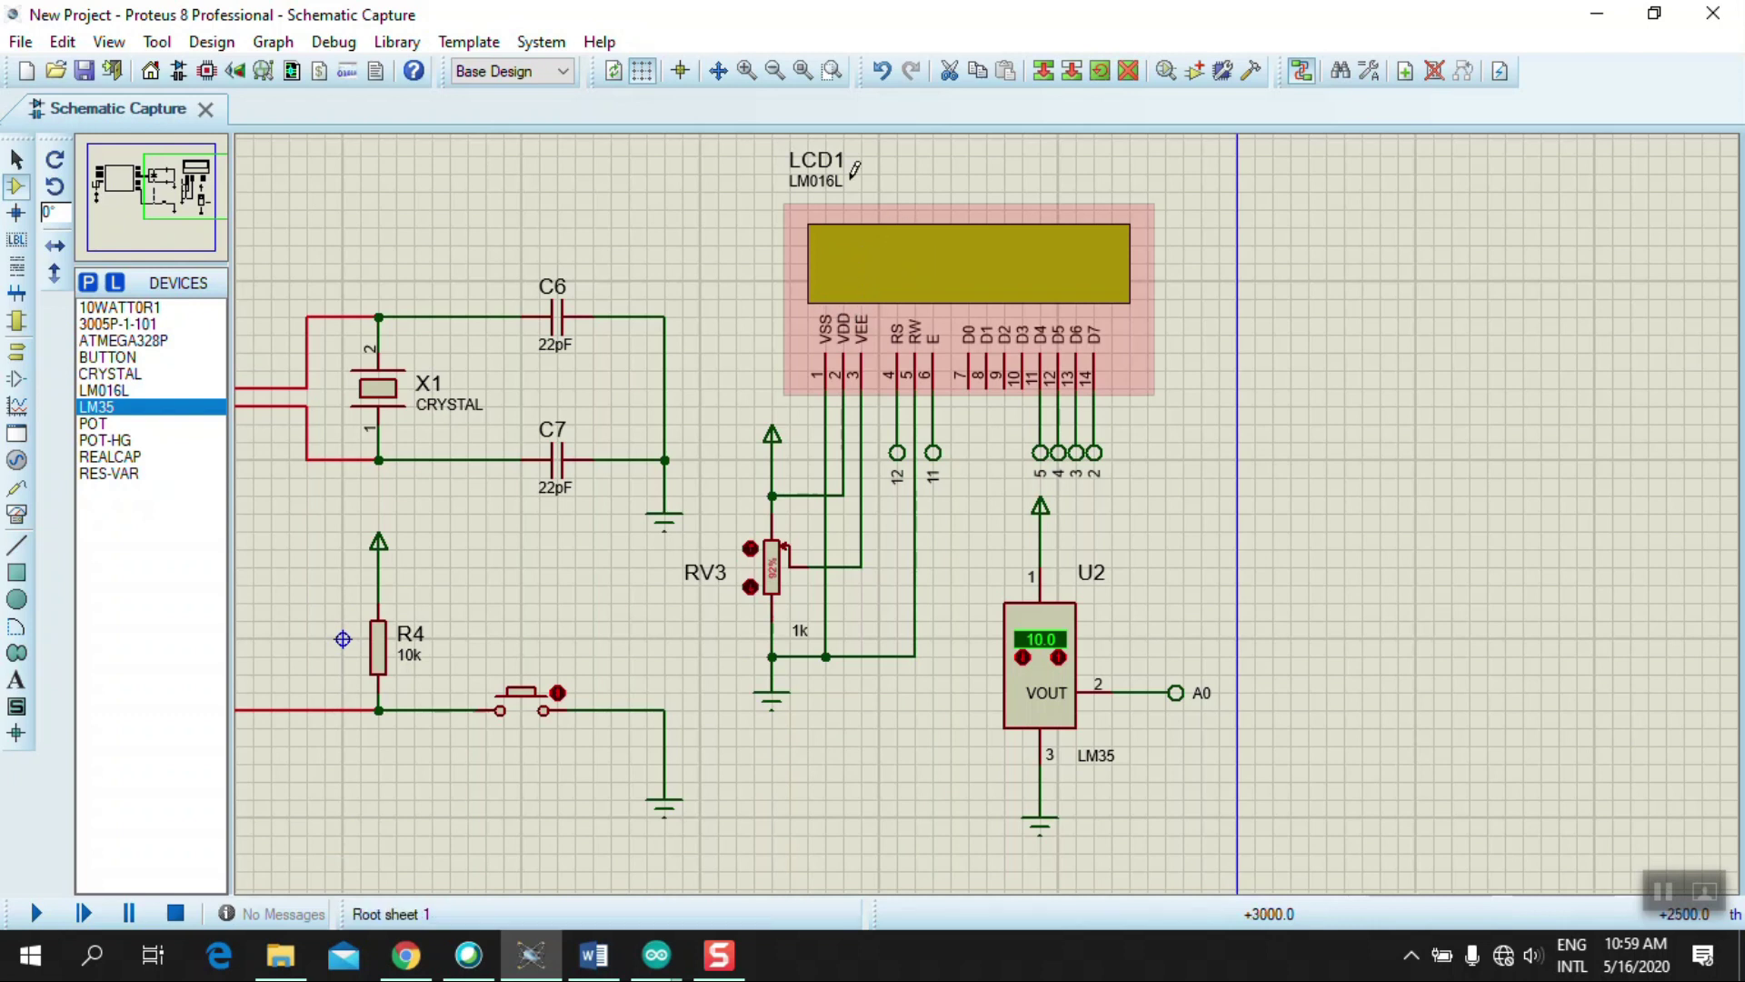
click(748, 323)
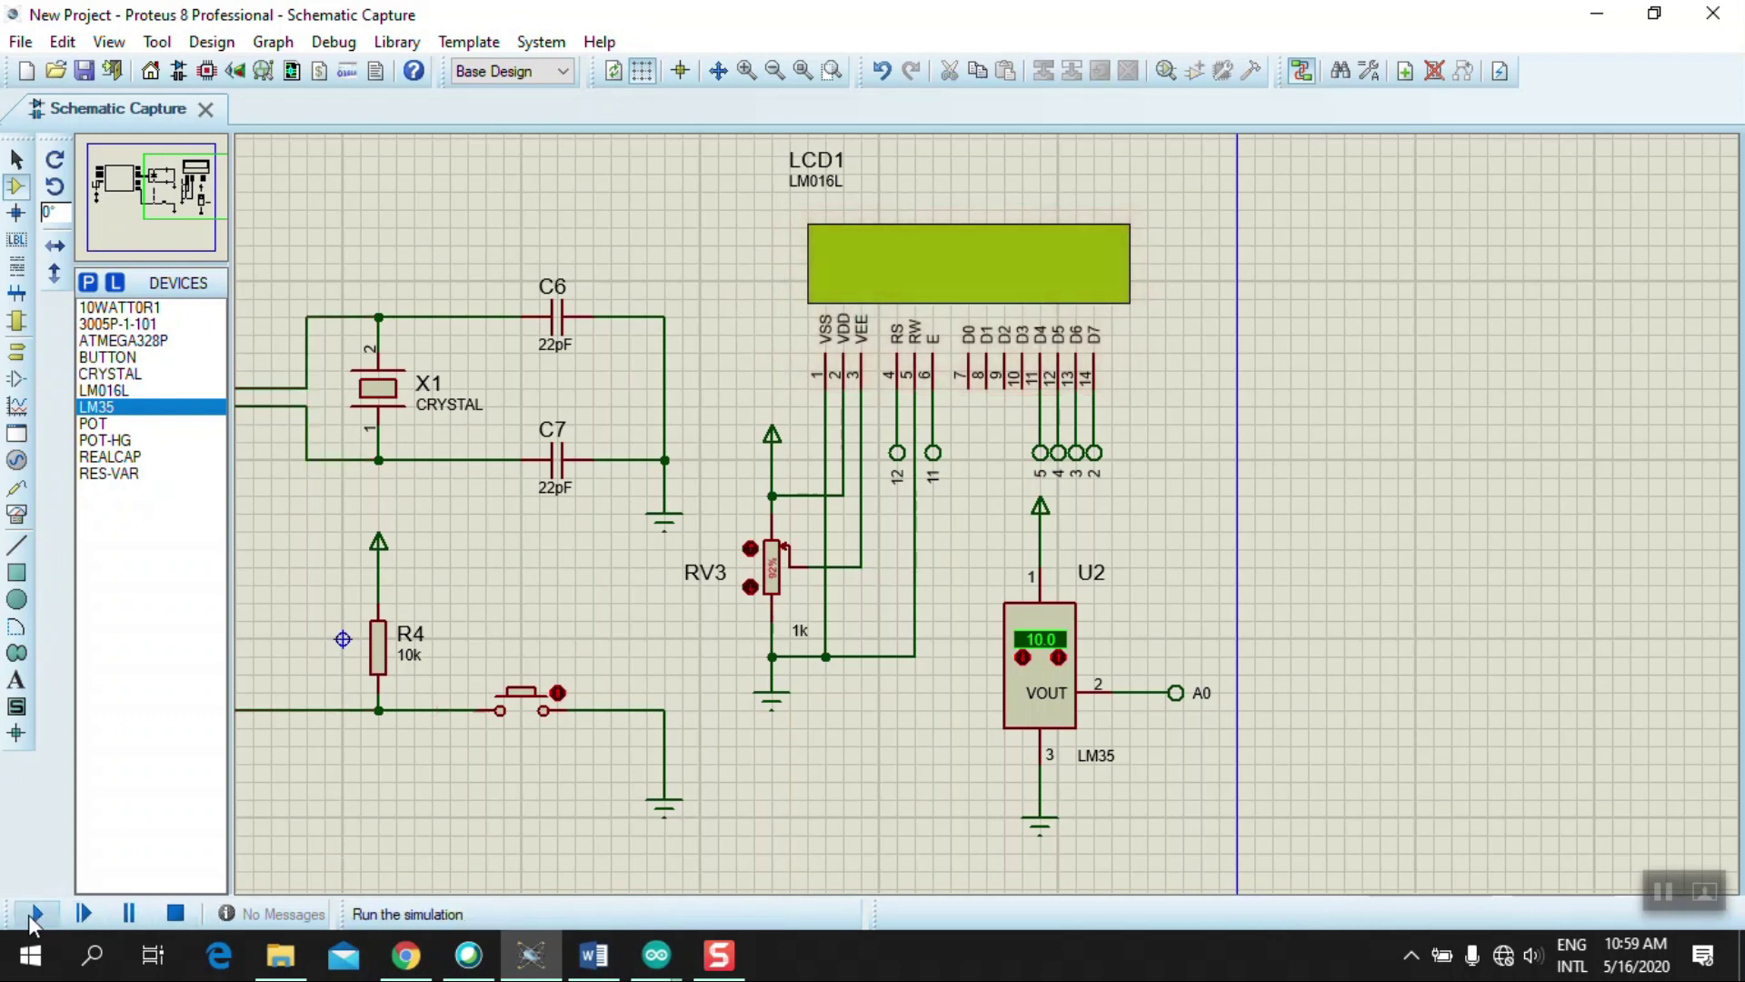
click(34, 914)
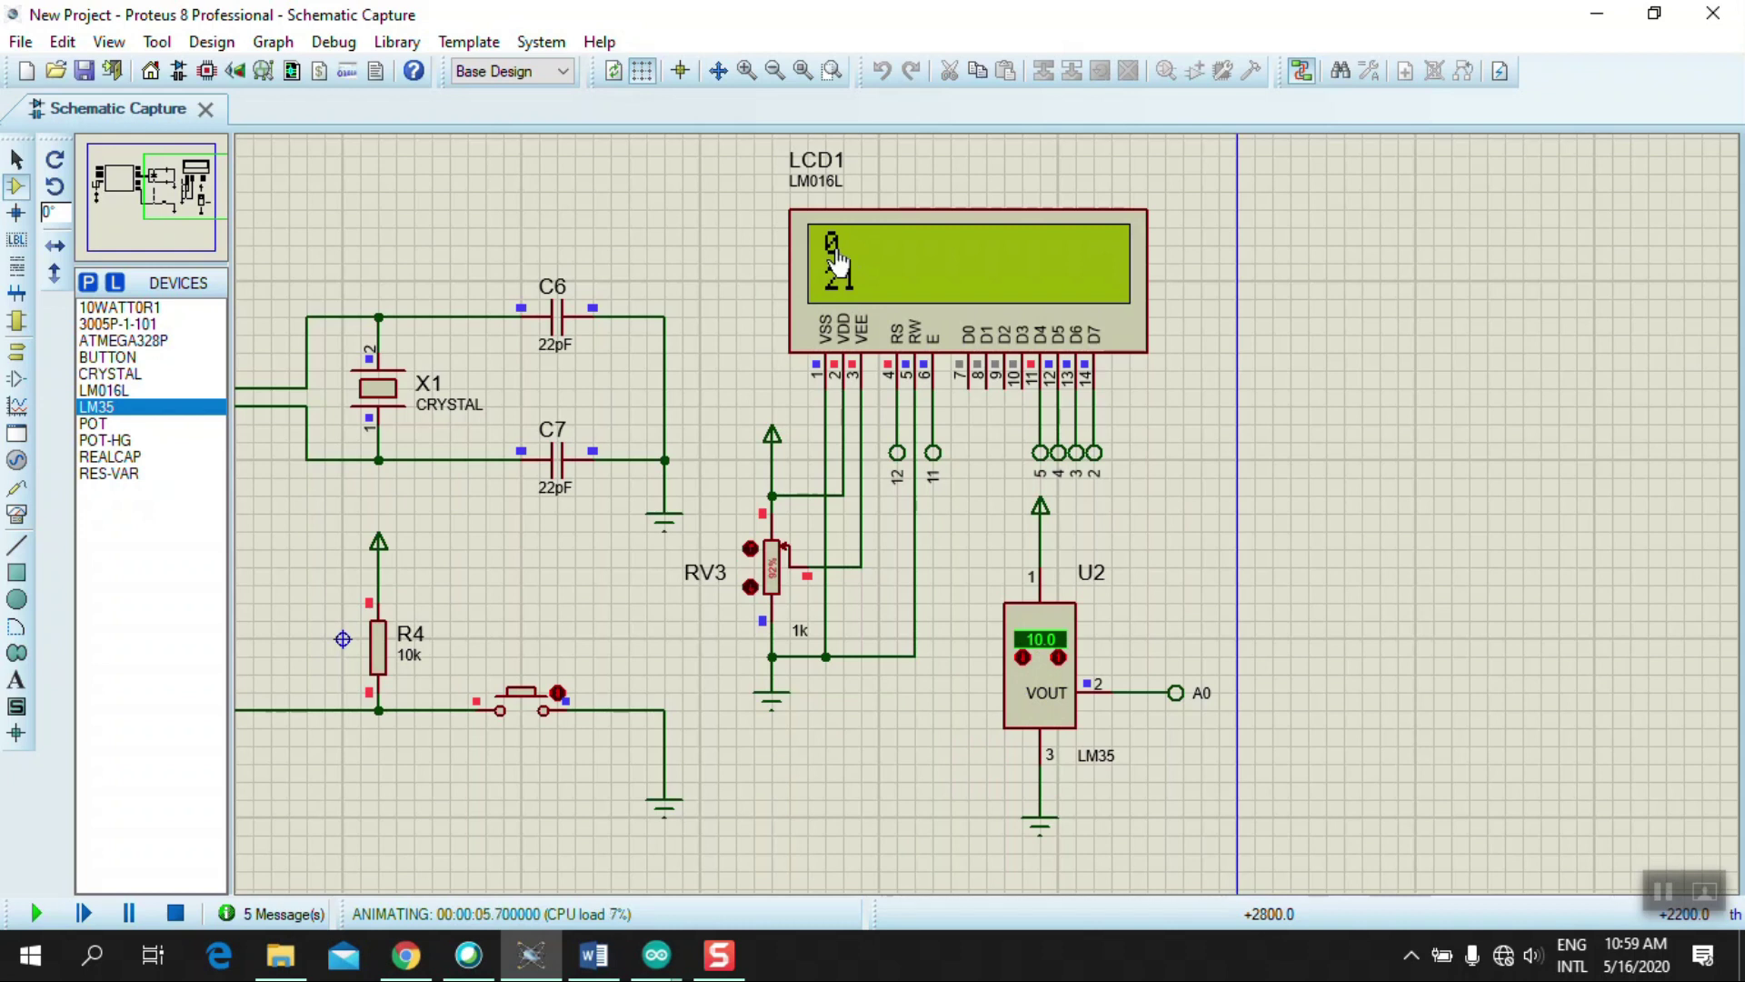
Step: Switch to the Part_D window in Arduino, review the voltage mapping and LCD print lines, and return to Proteus
mouse_move(660, 950)
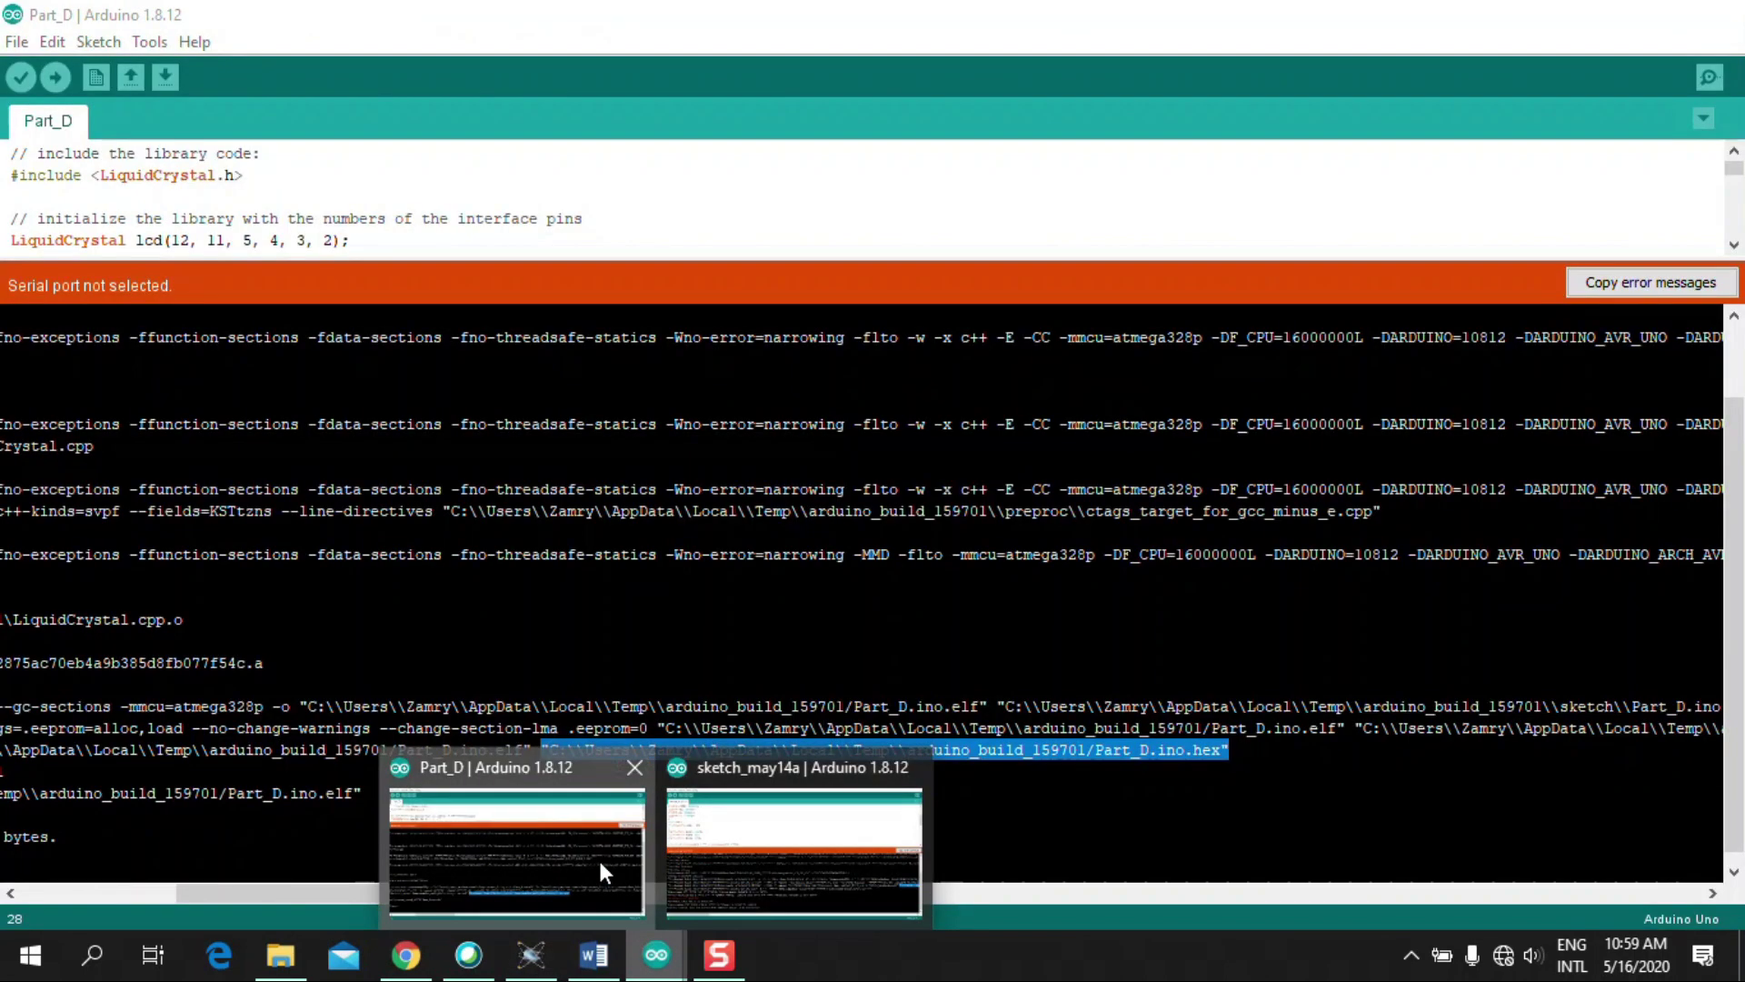
click(600, 862)
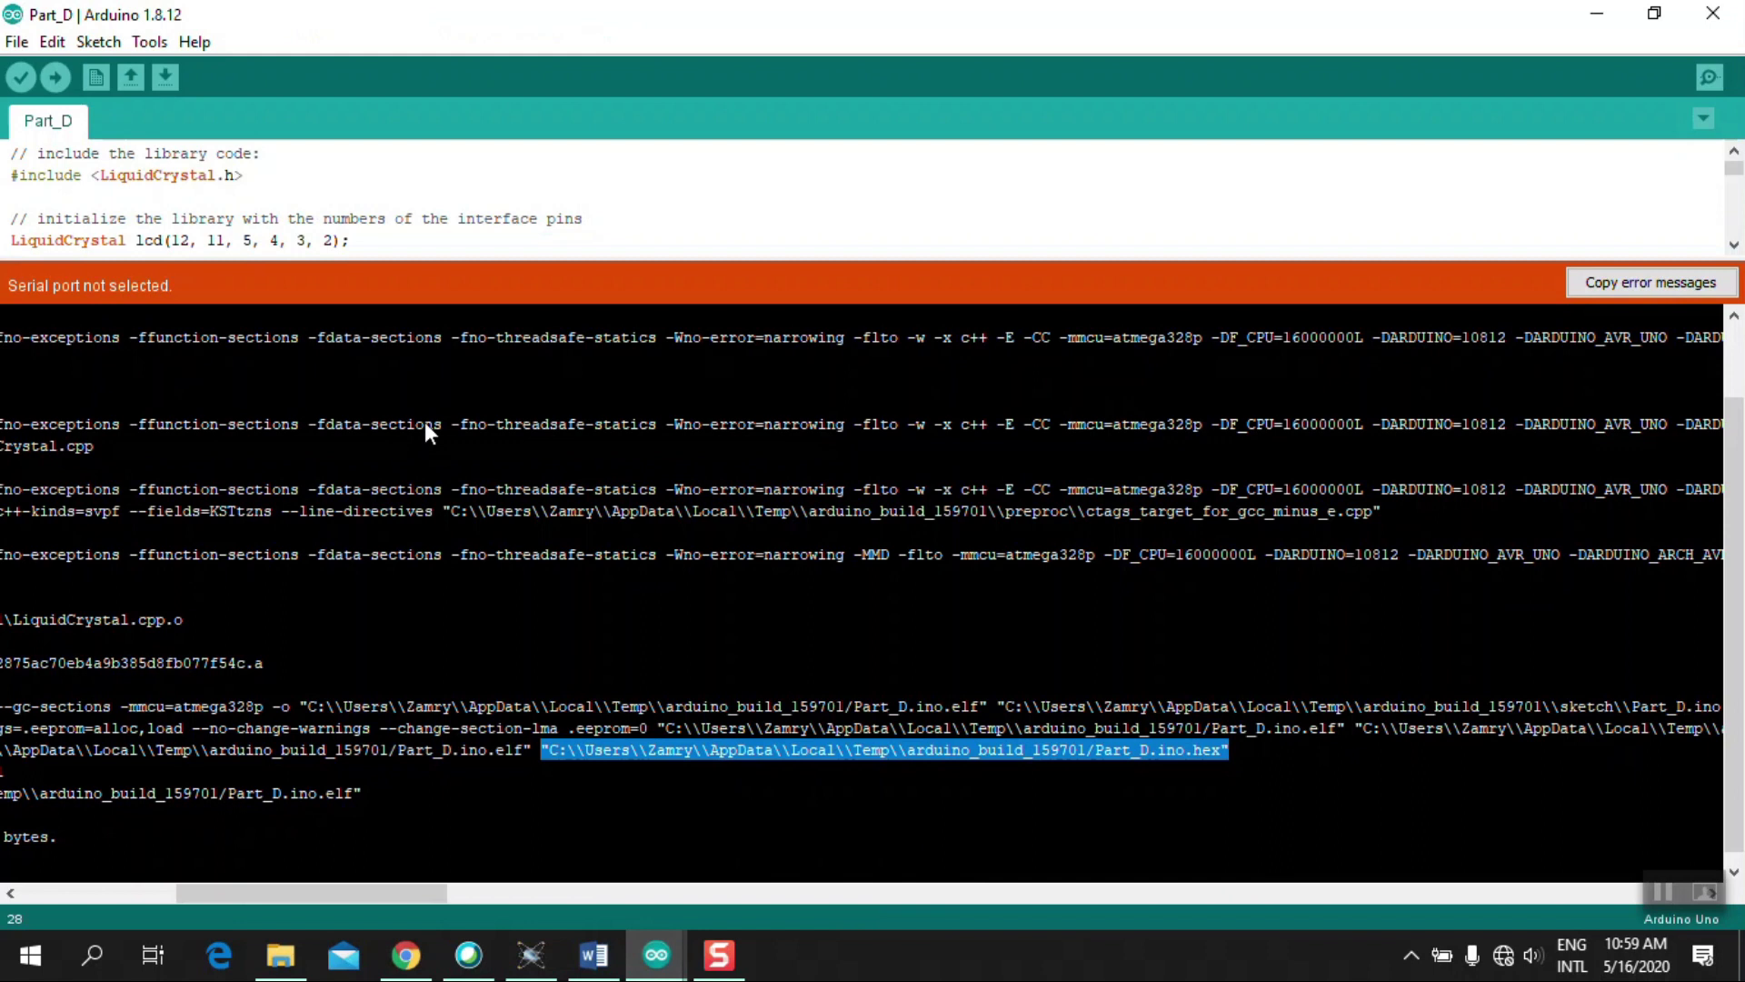
drag(473, 261, 389, 684)
scroll(315, 571, down, 1)
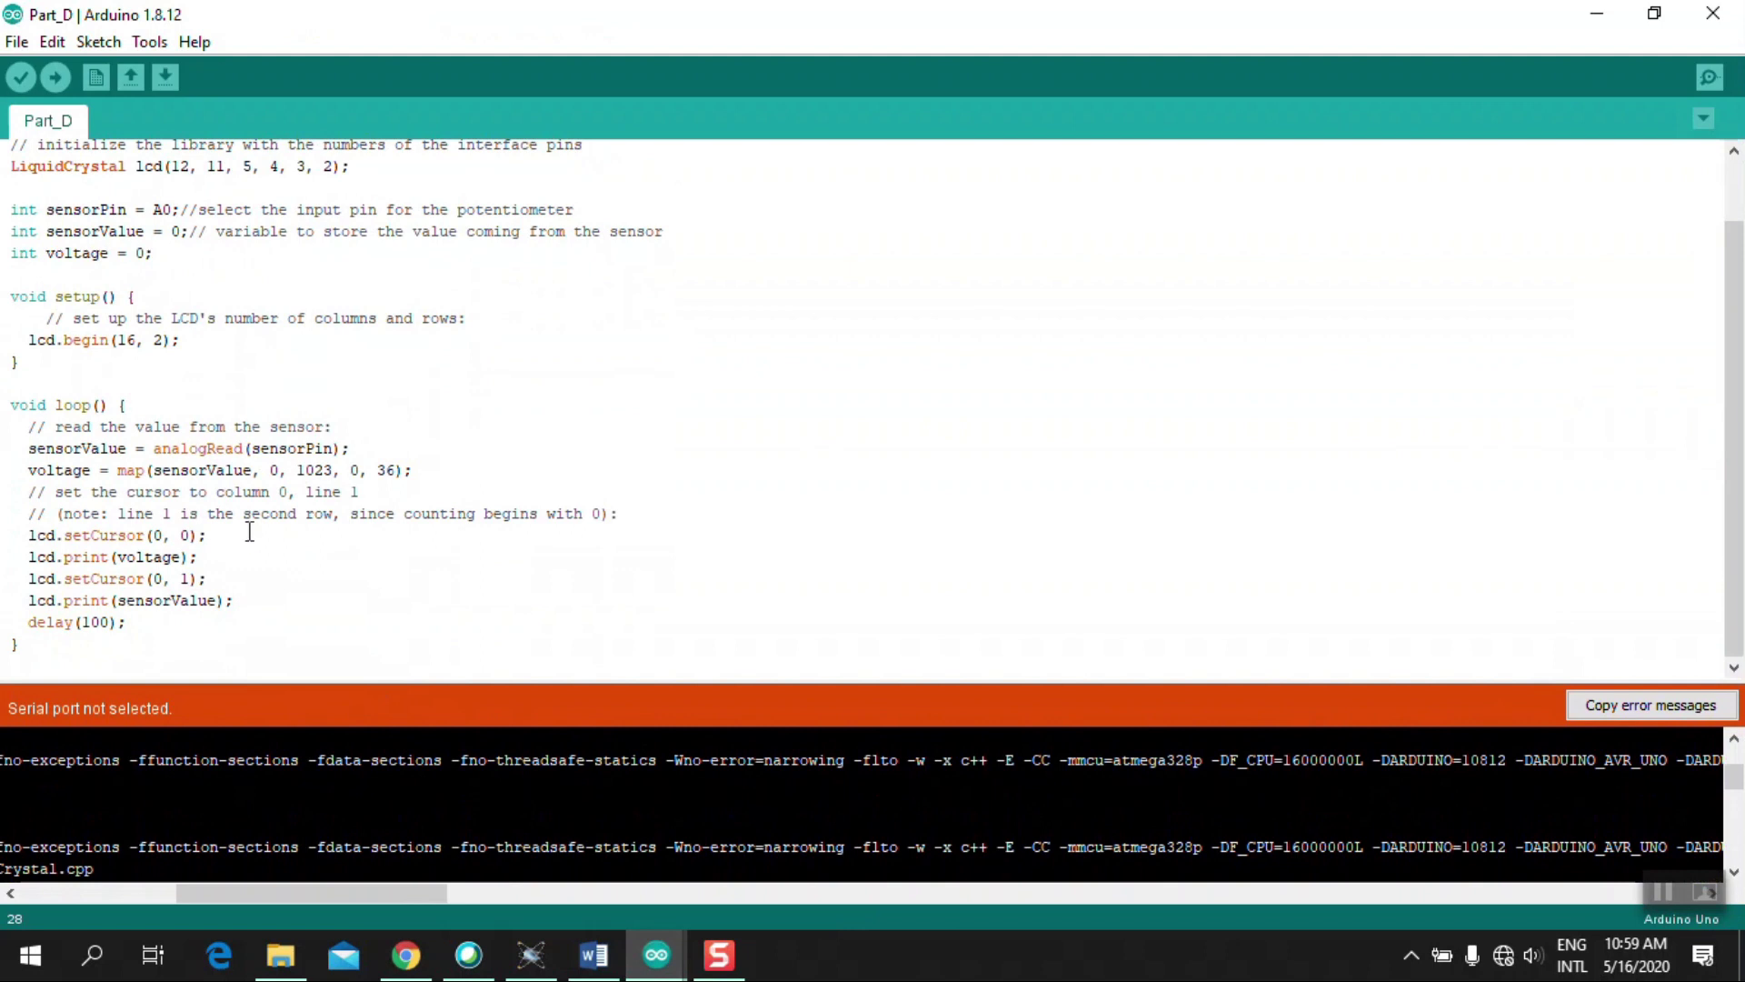
scroll(250, 532, up, 1)
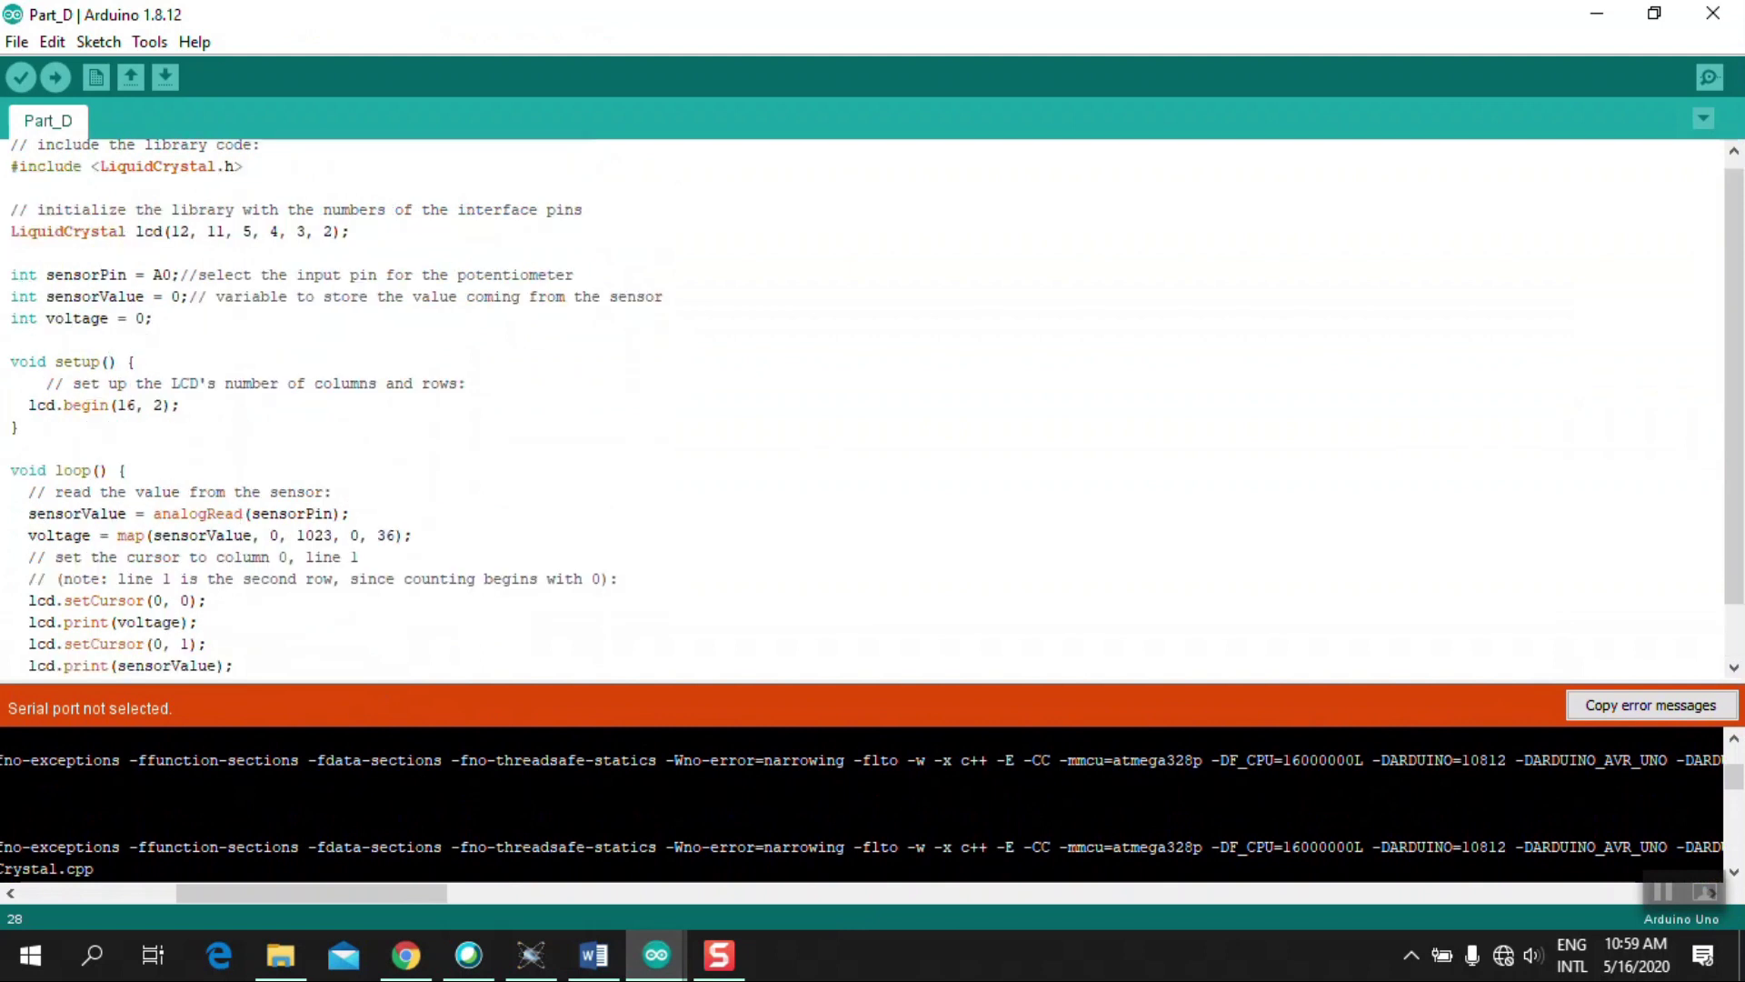
scroll(73, 391, down, 1)
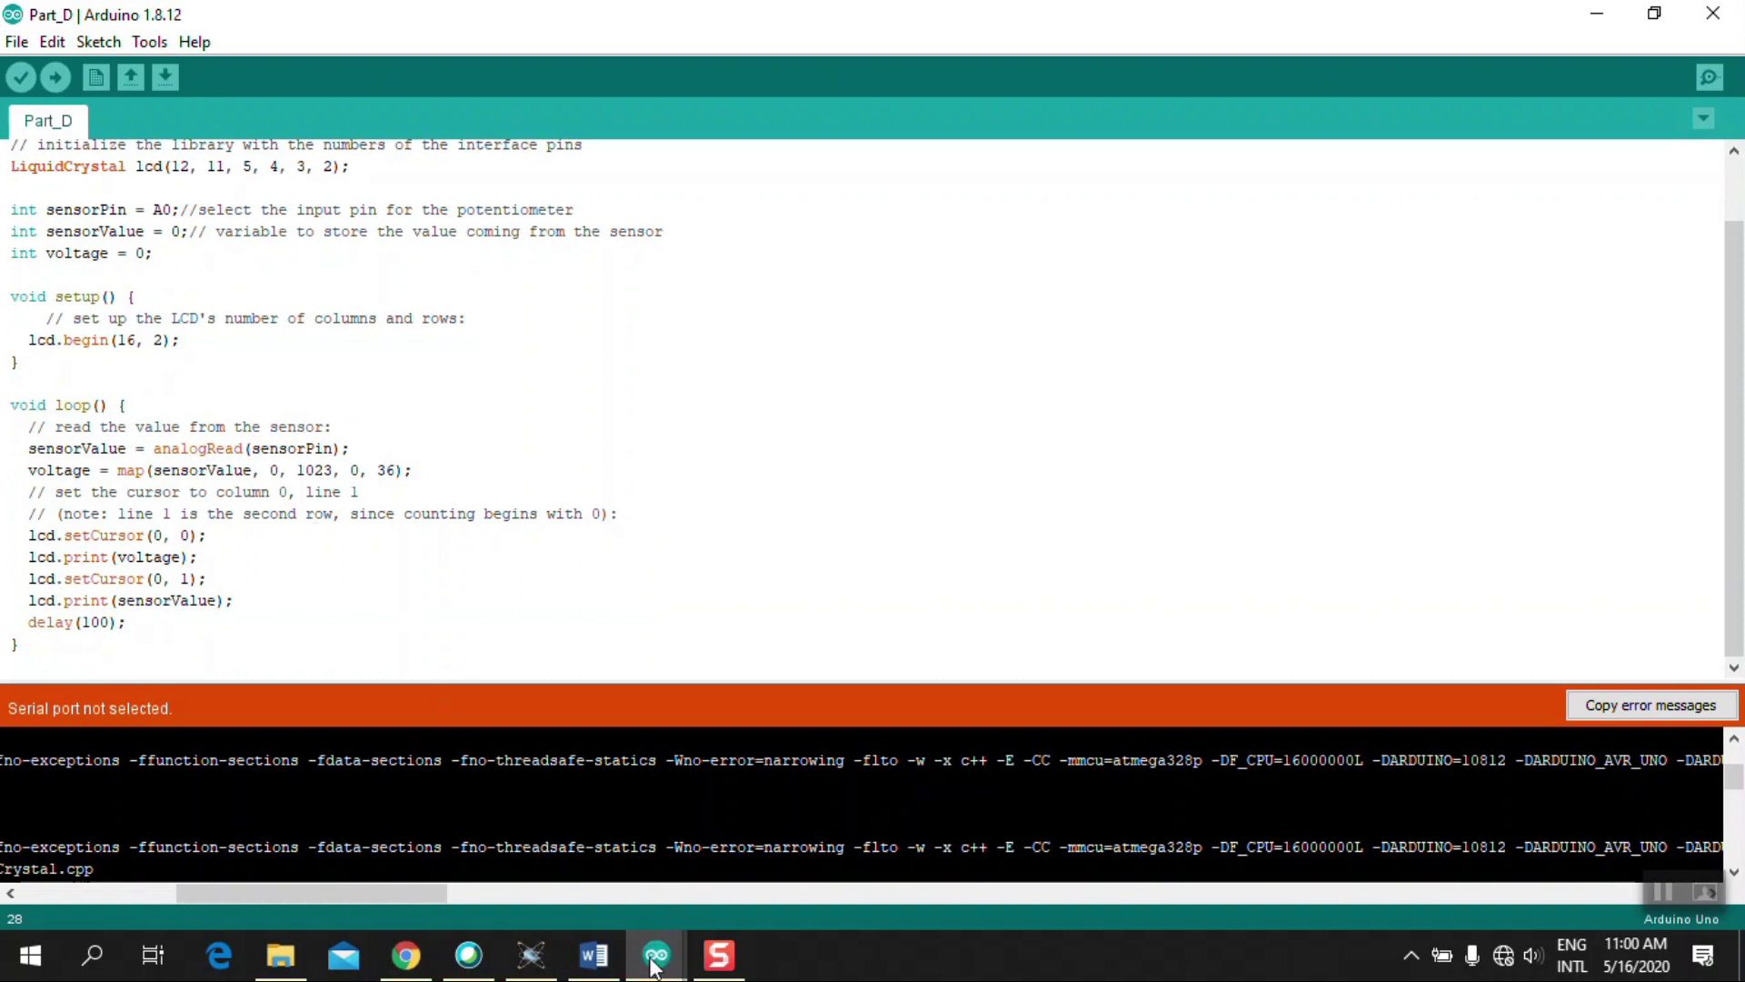
click(531, 955)
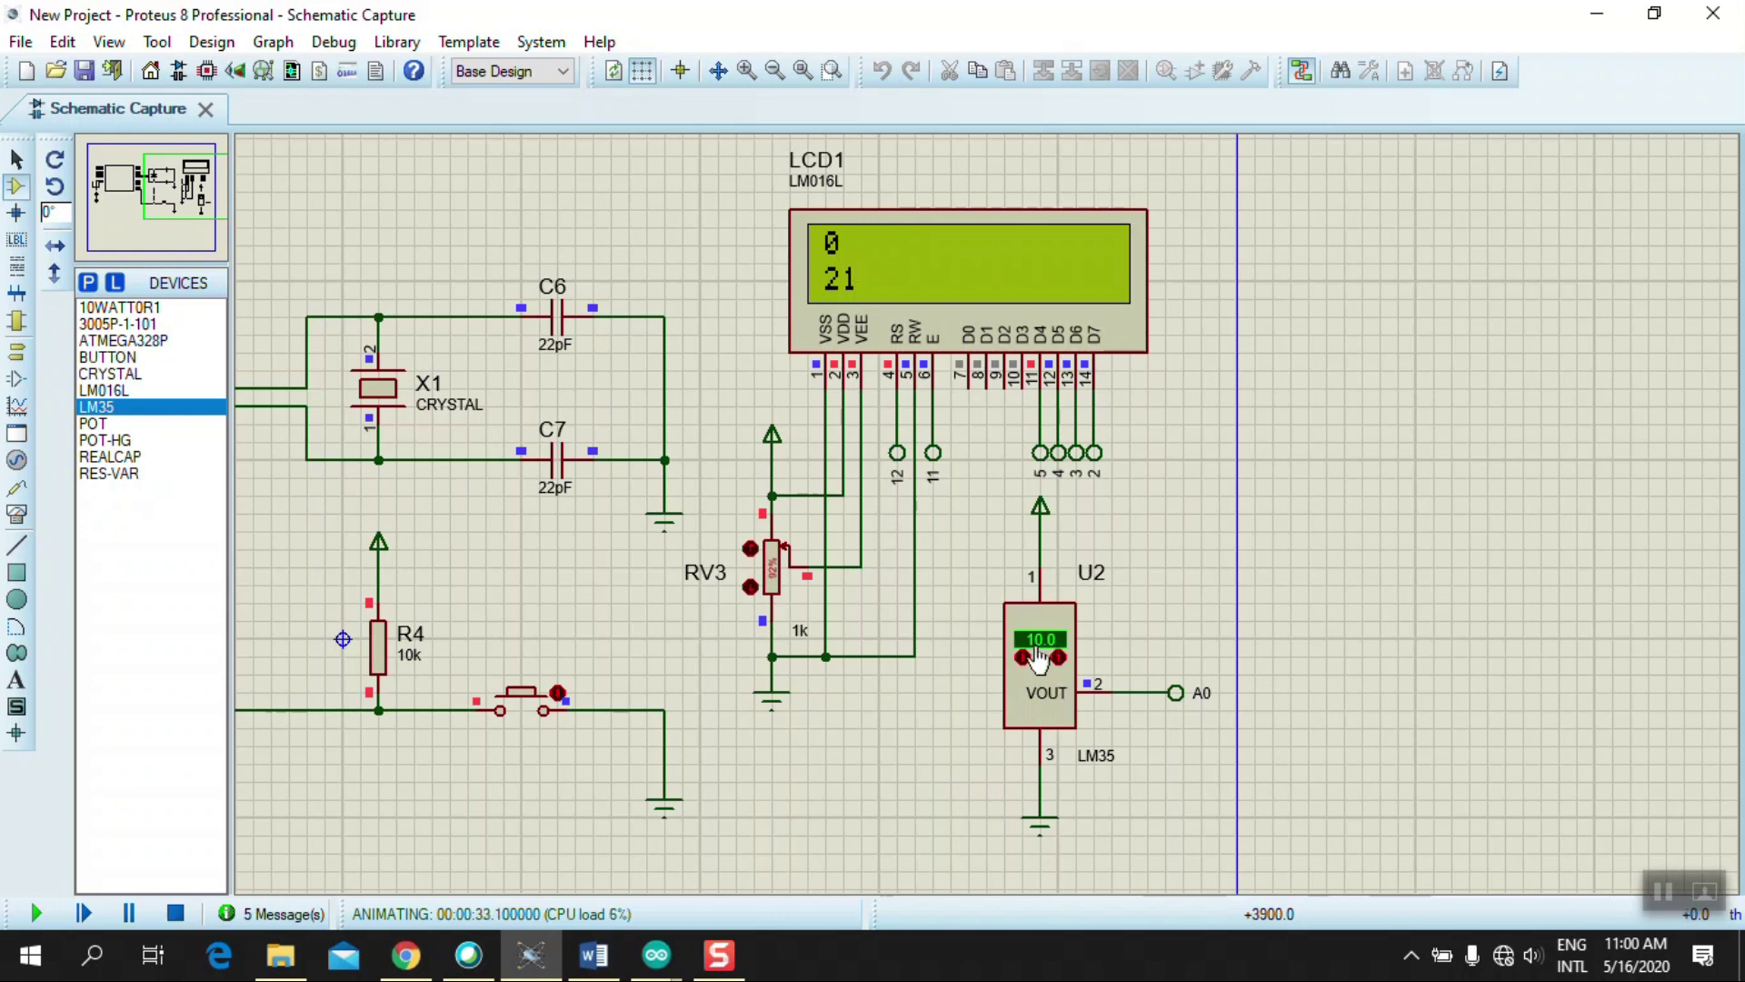
Step: Check Table 1 in the Word lab sheet, and in the running Proteus simulation raise the LM35 sensor U2 to 20.0
click(589, 959)
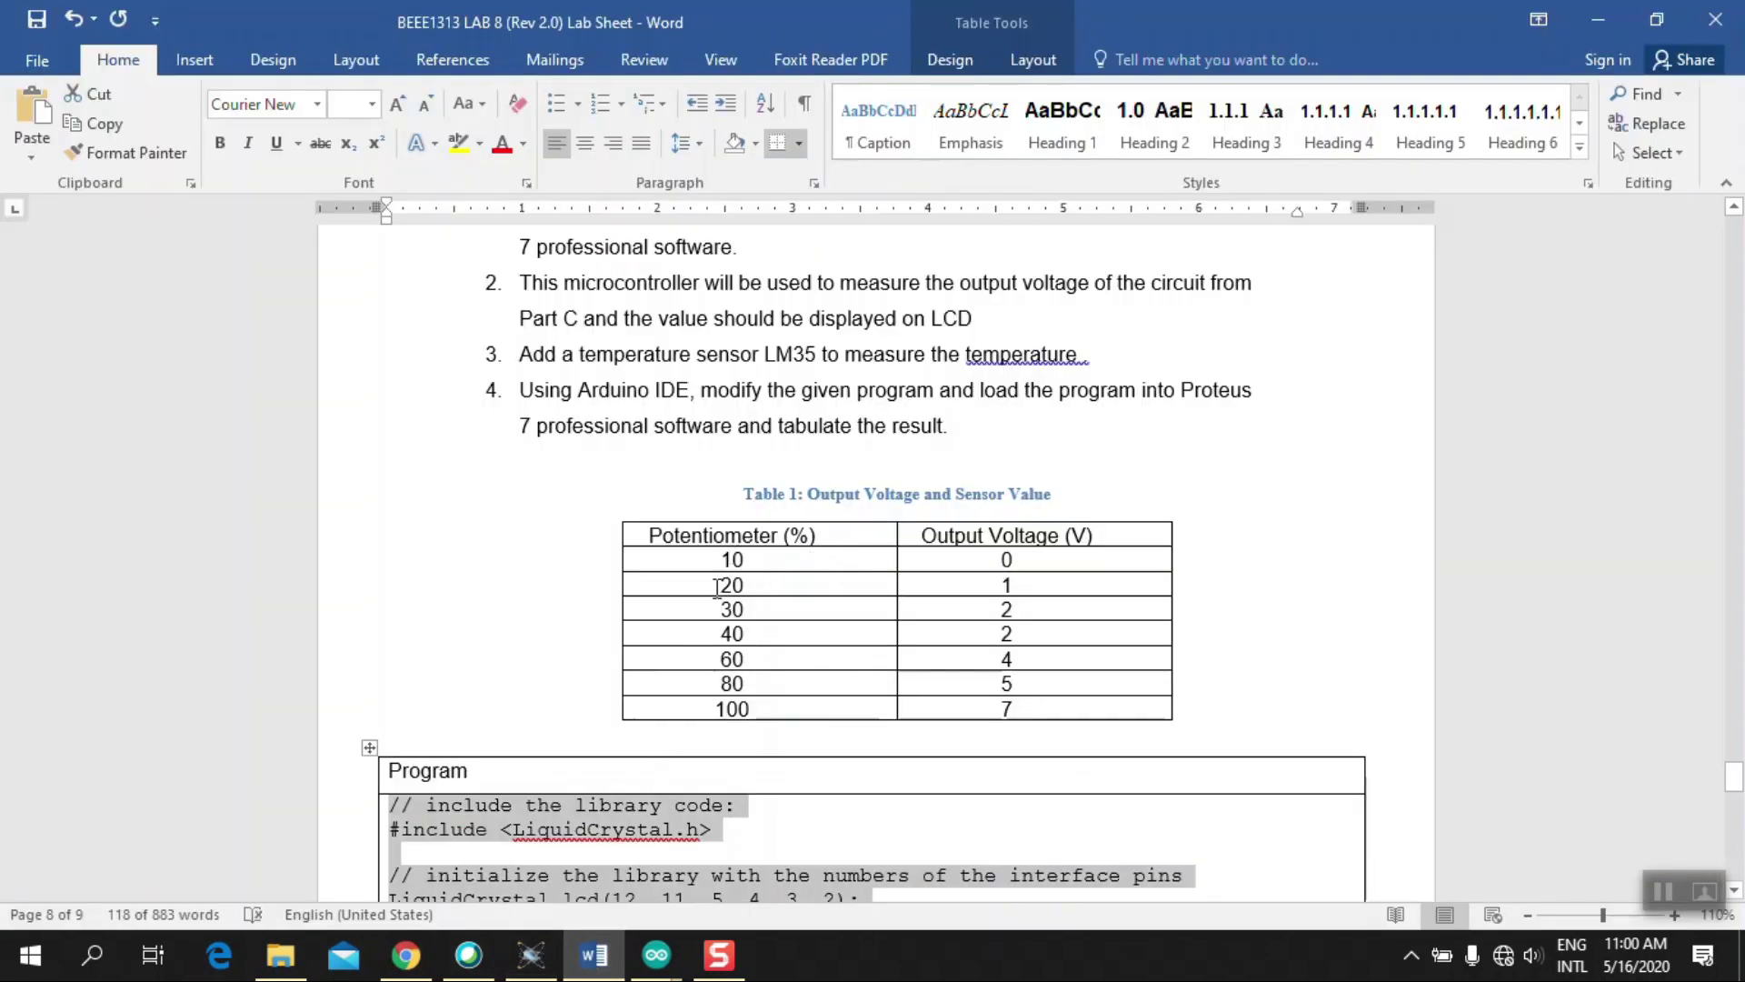
click(531, 954)
click(1059, 658)
click(1060, 658)
click(1060, 658)
click(1060, 658)
click(1060, 658)
click(1060, 658)
click(1060, 658)
click(1060, 658)
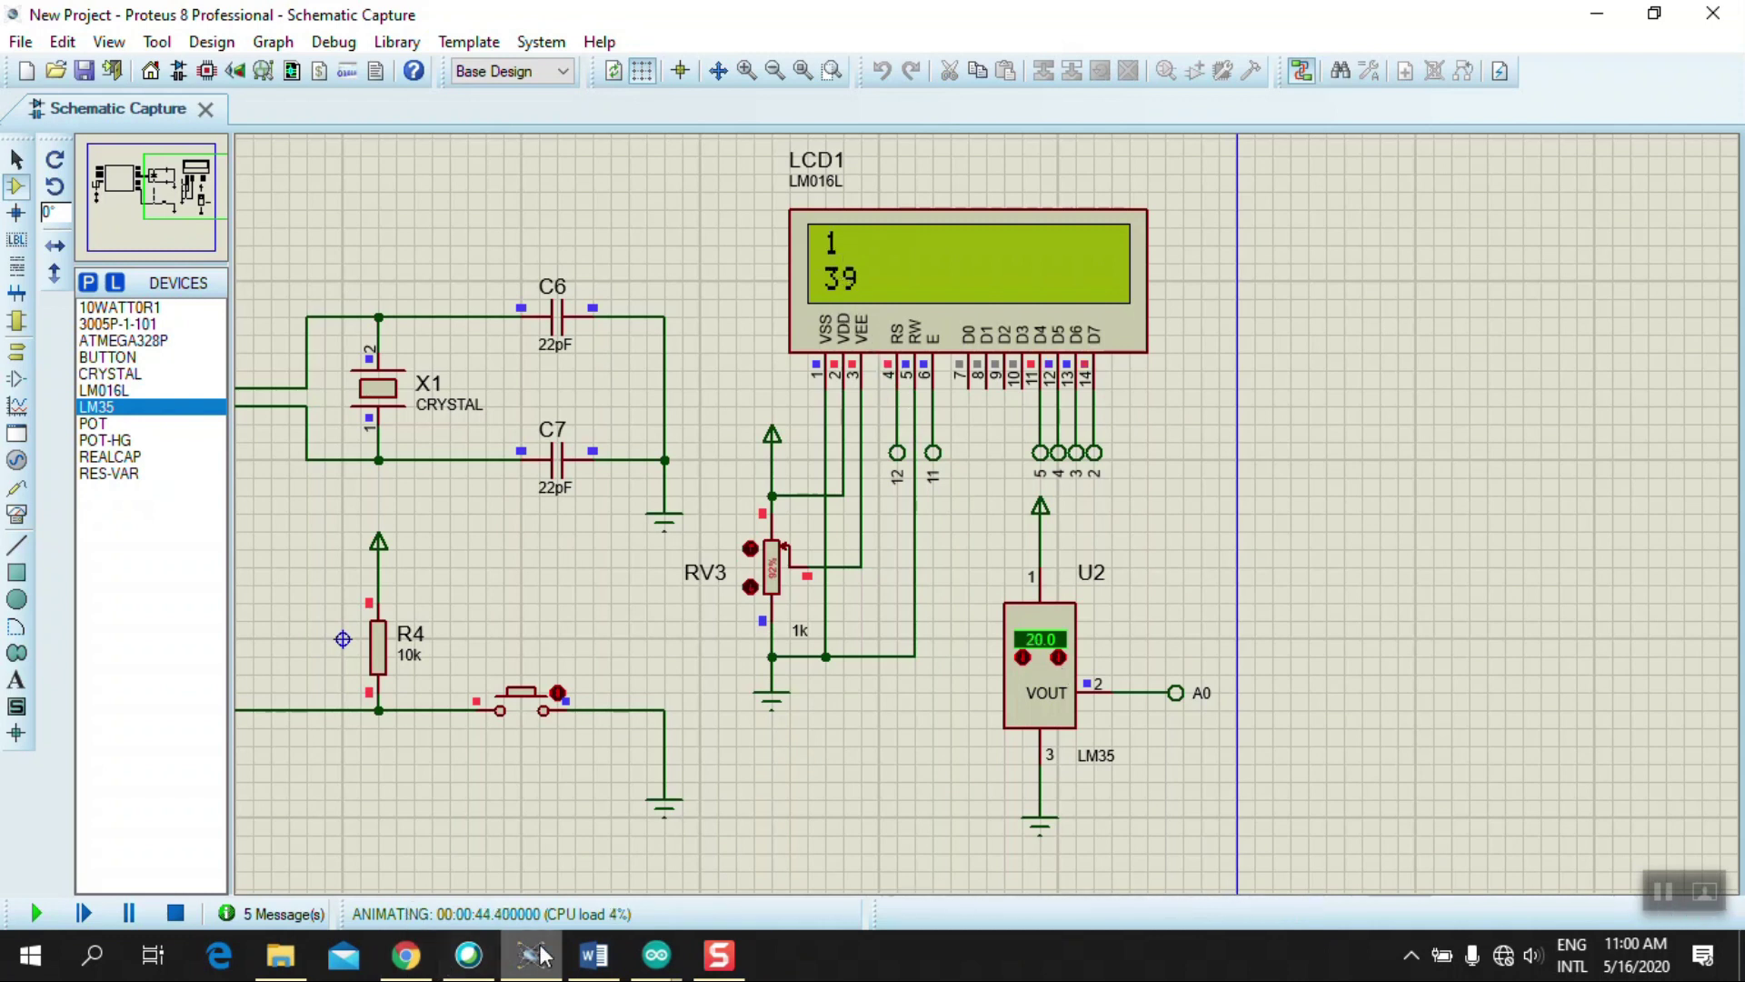
Step: Check Table 1 in the Word lab sheet, and in the running Proteus simulation raise the LM35 sensor U2 to 30.0
click(594, 955)
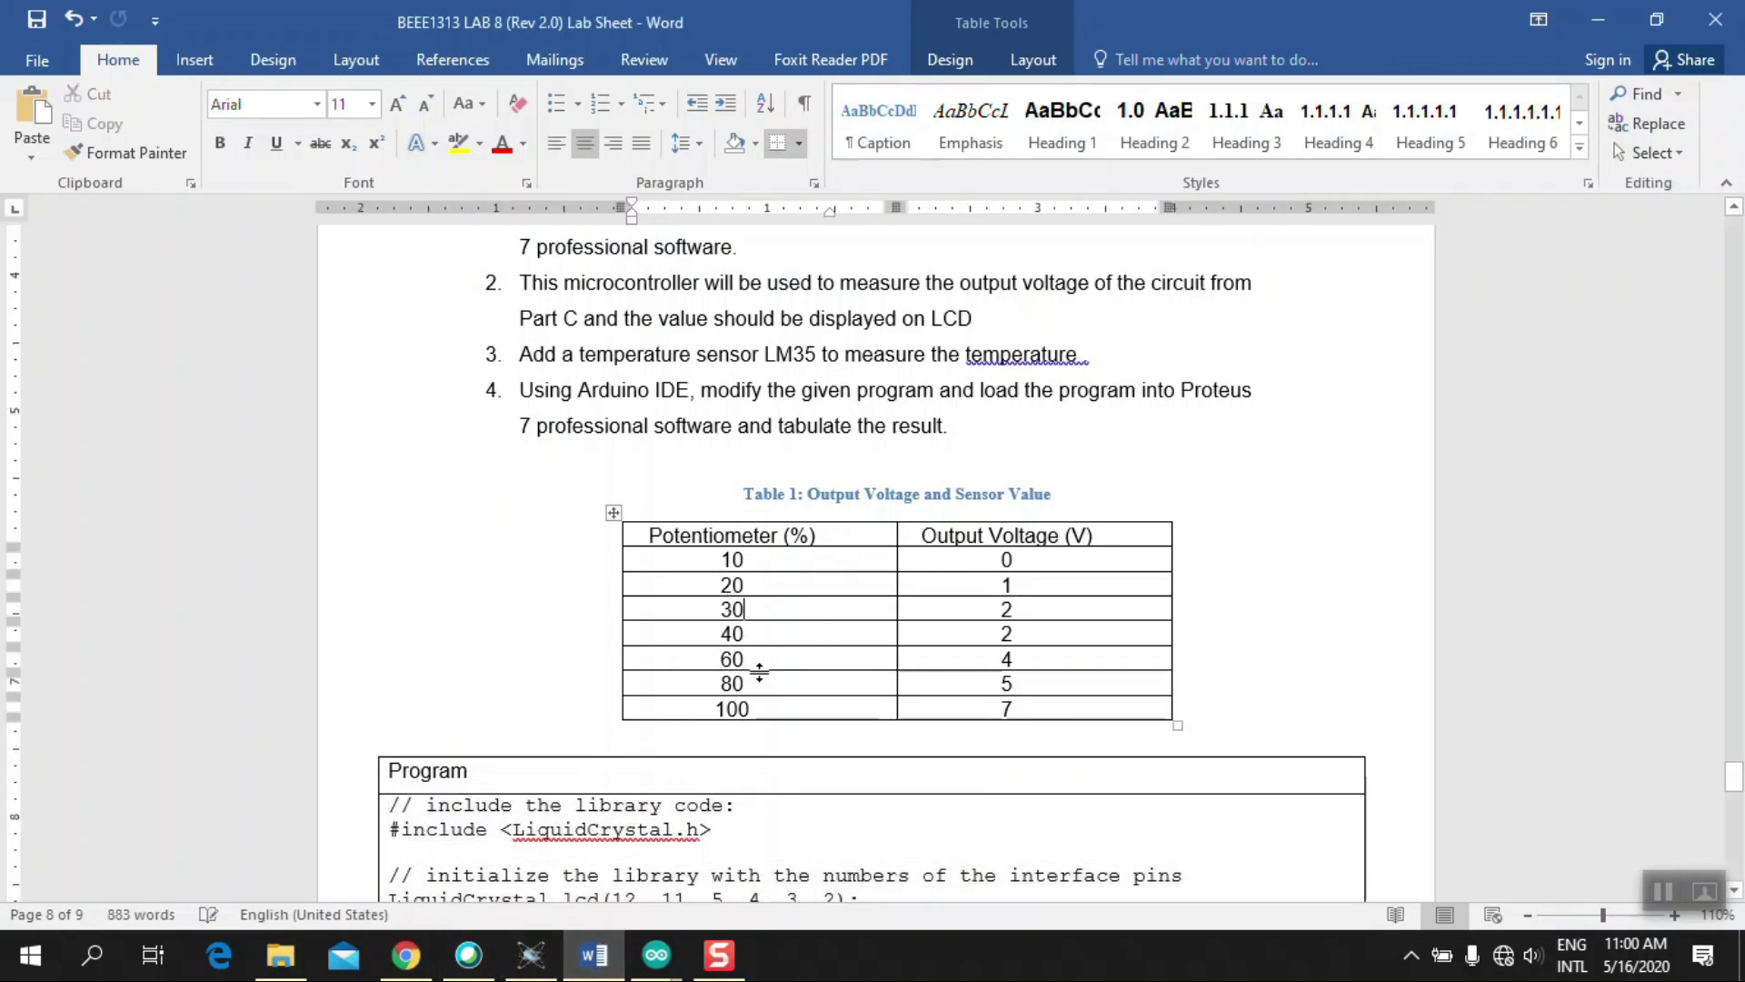
click(528, 955)
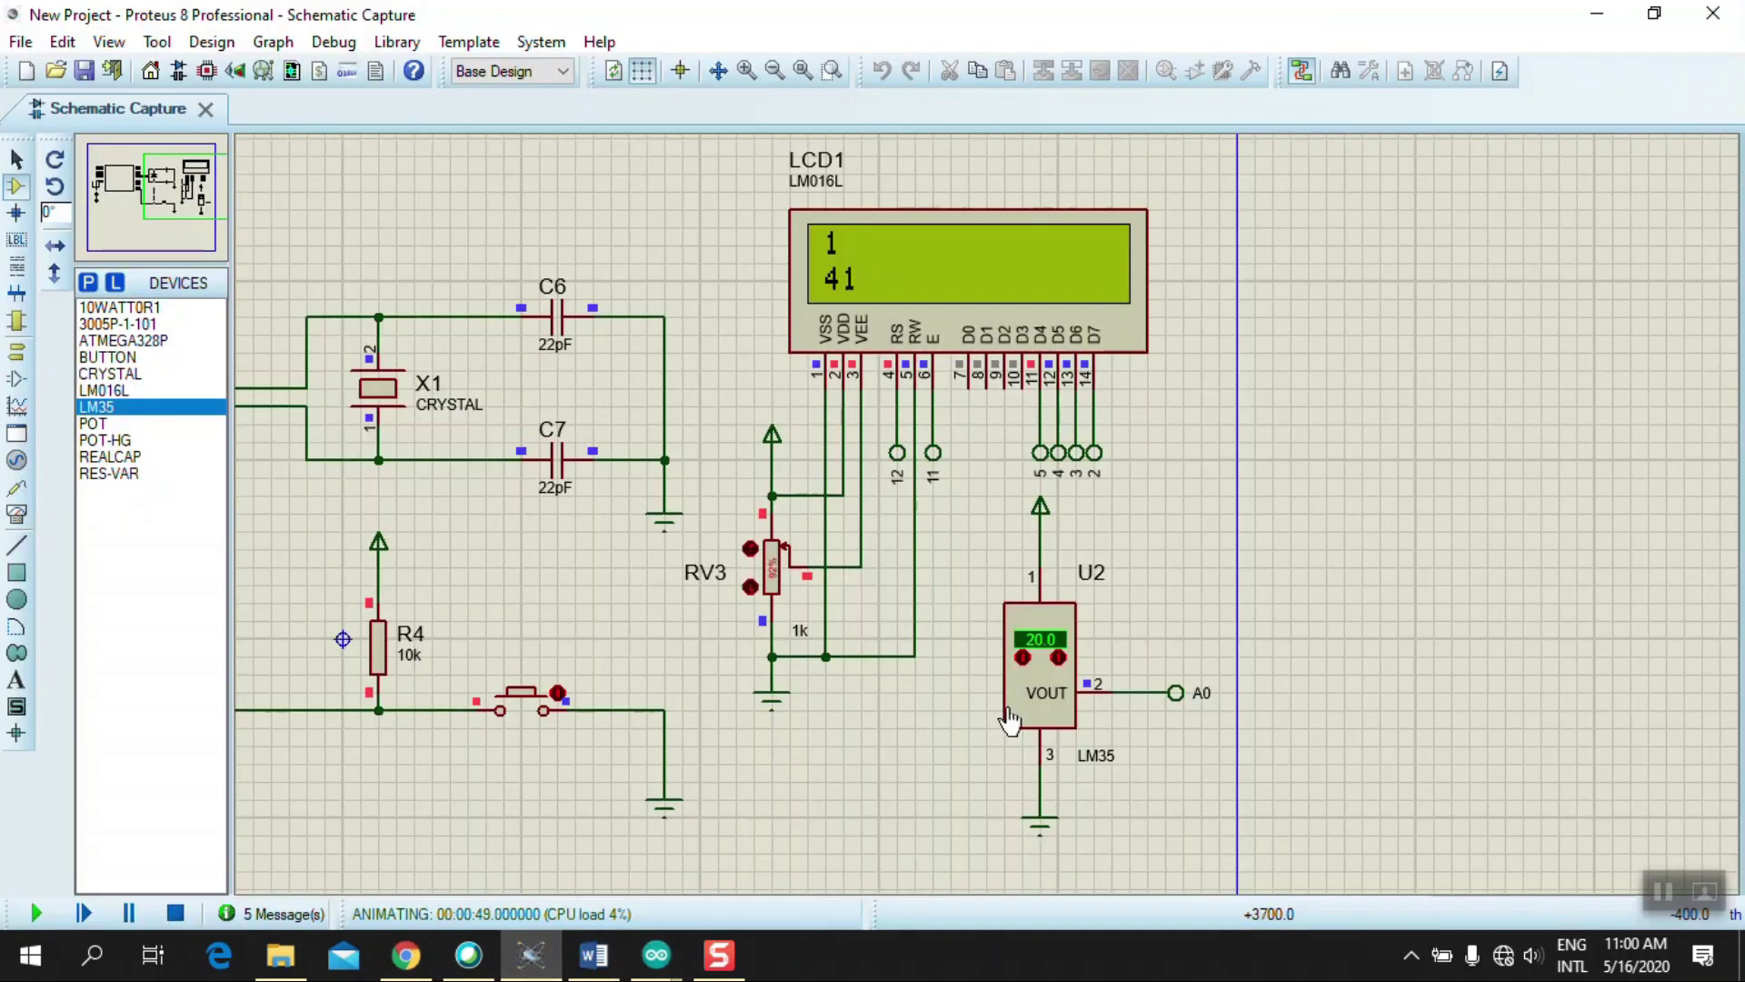
click(1059, 657)
click(1060, 658)
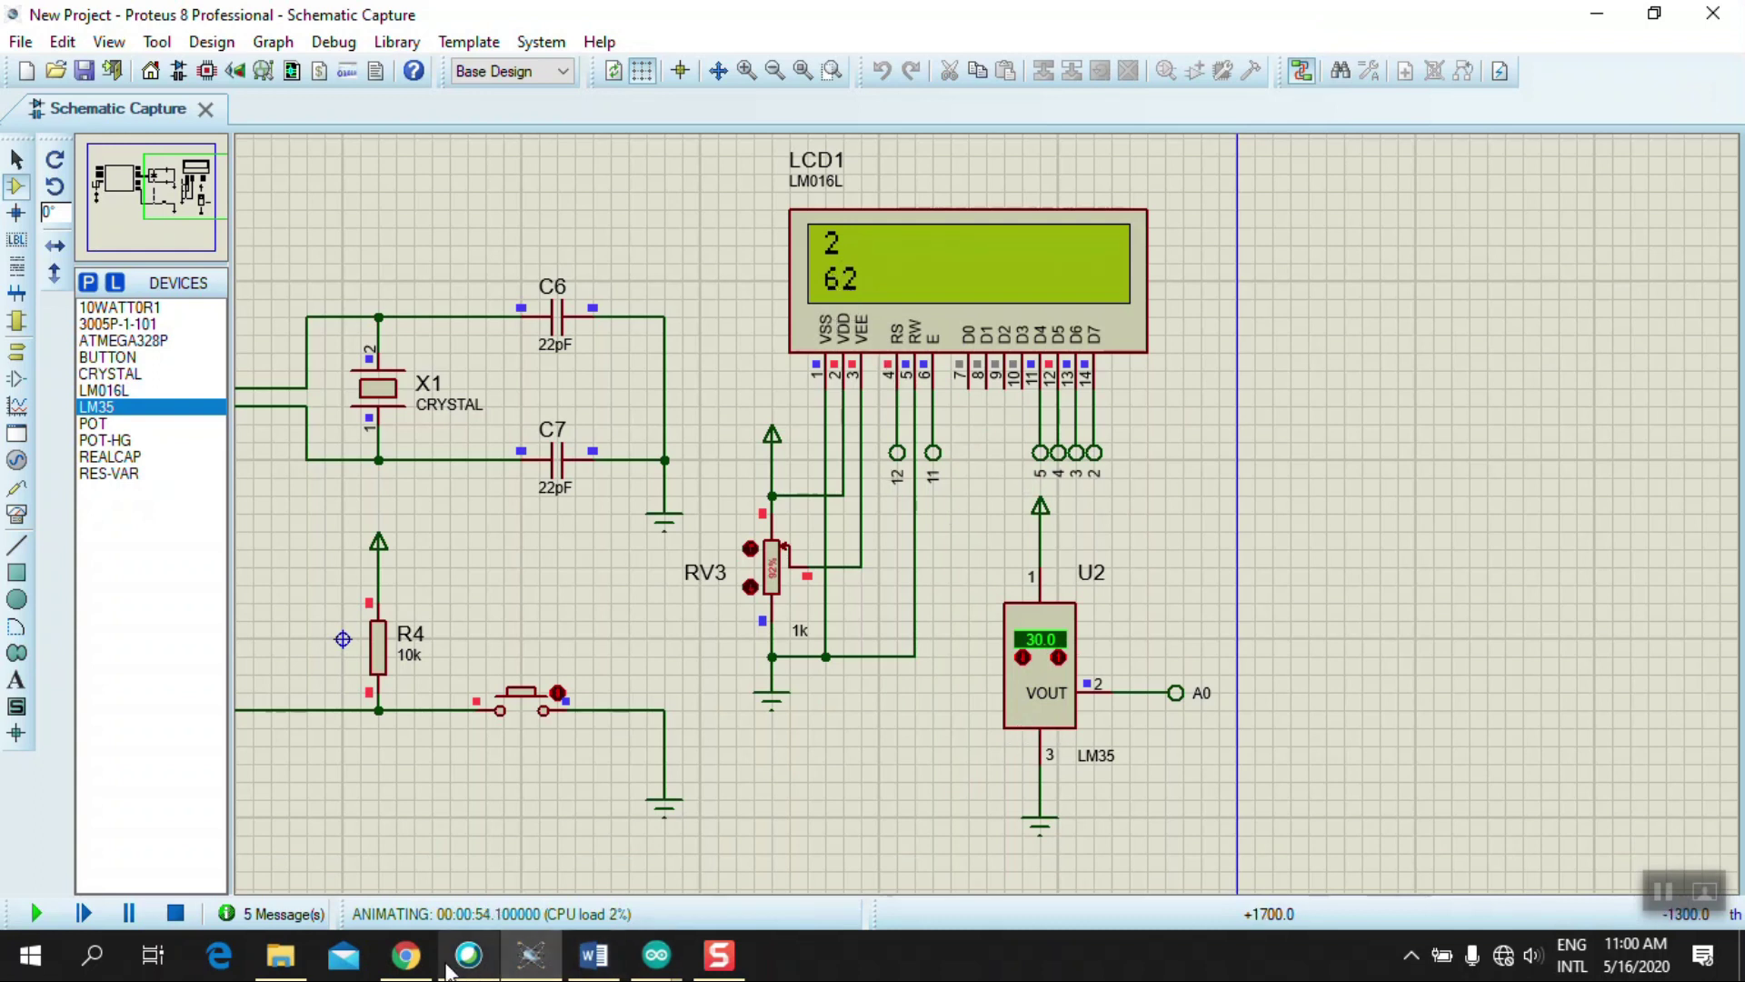
Step: Check the 40 row of Table 1 in Word, and in the running Proteus simulation raise the LM35 sensor U2 to 40.0
click(594, 955)
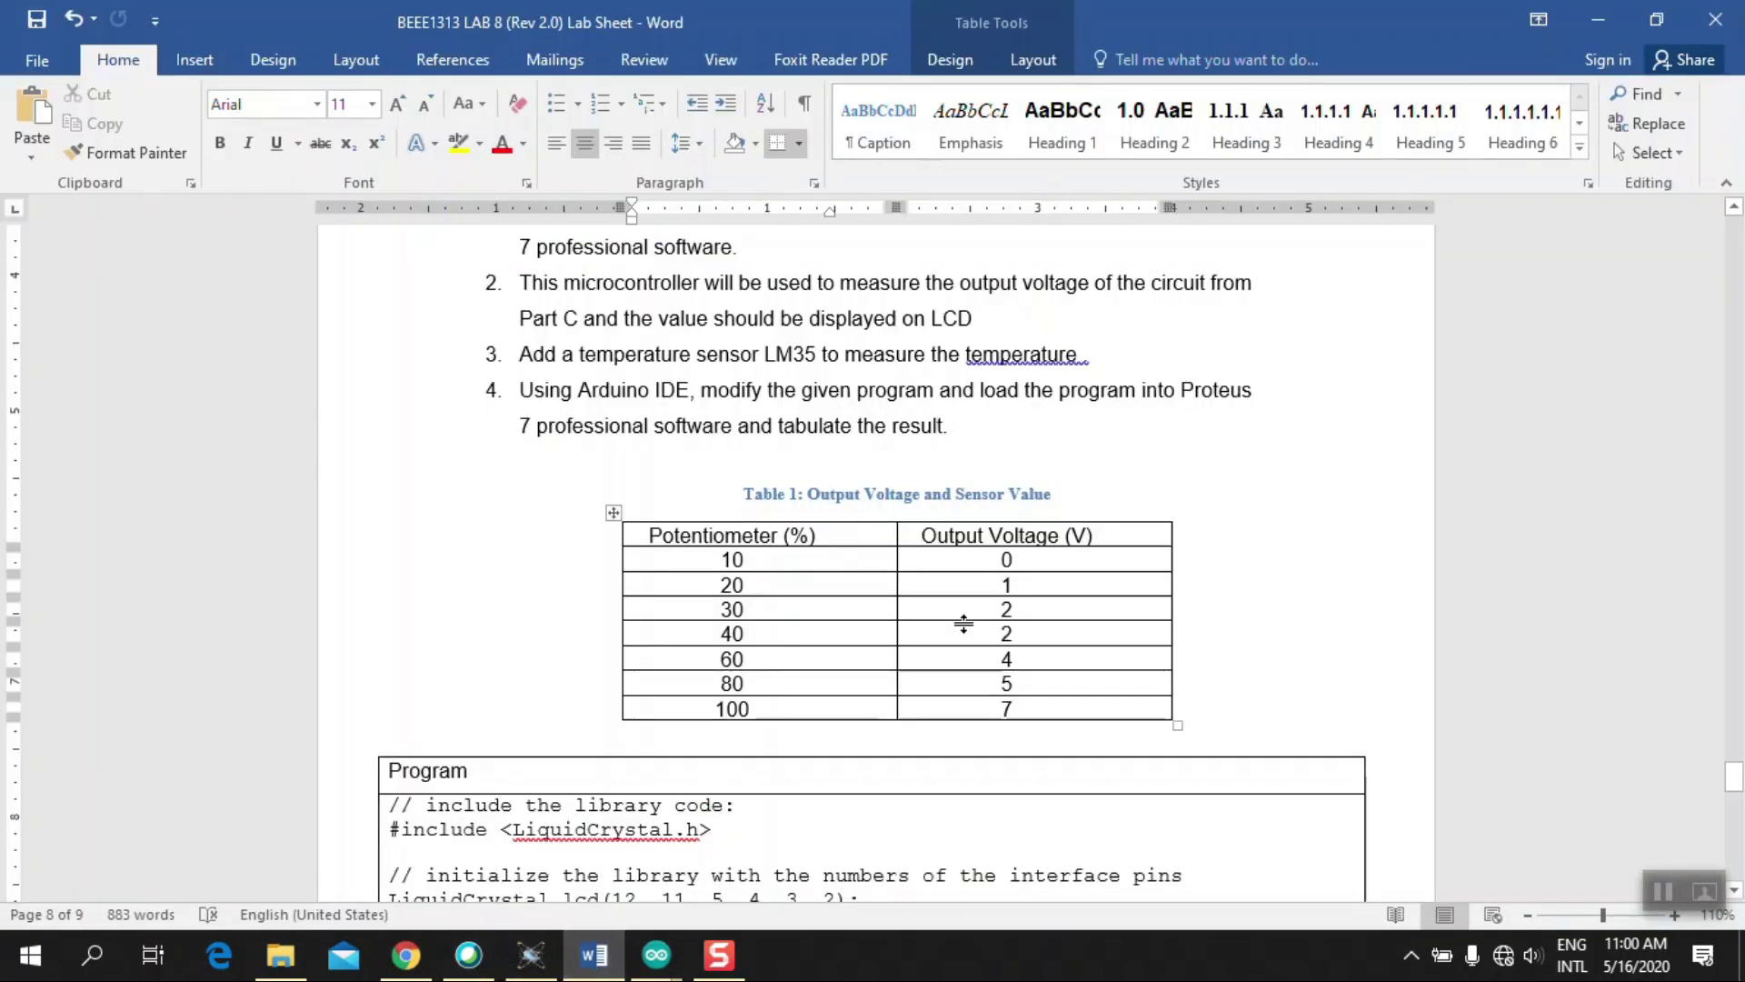
click(770, 629)
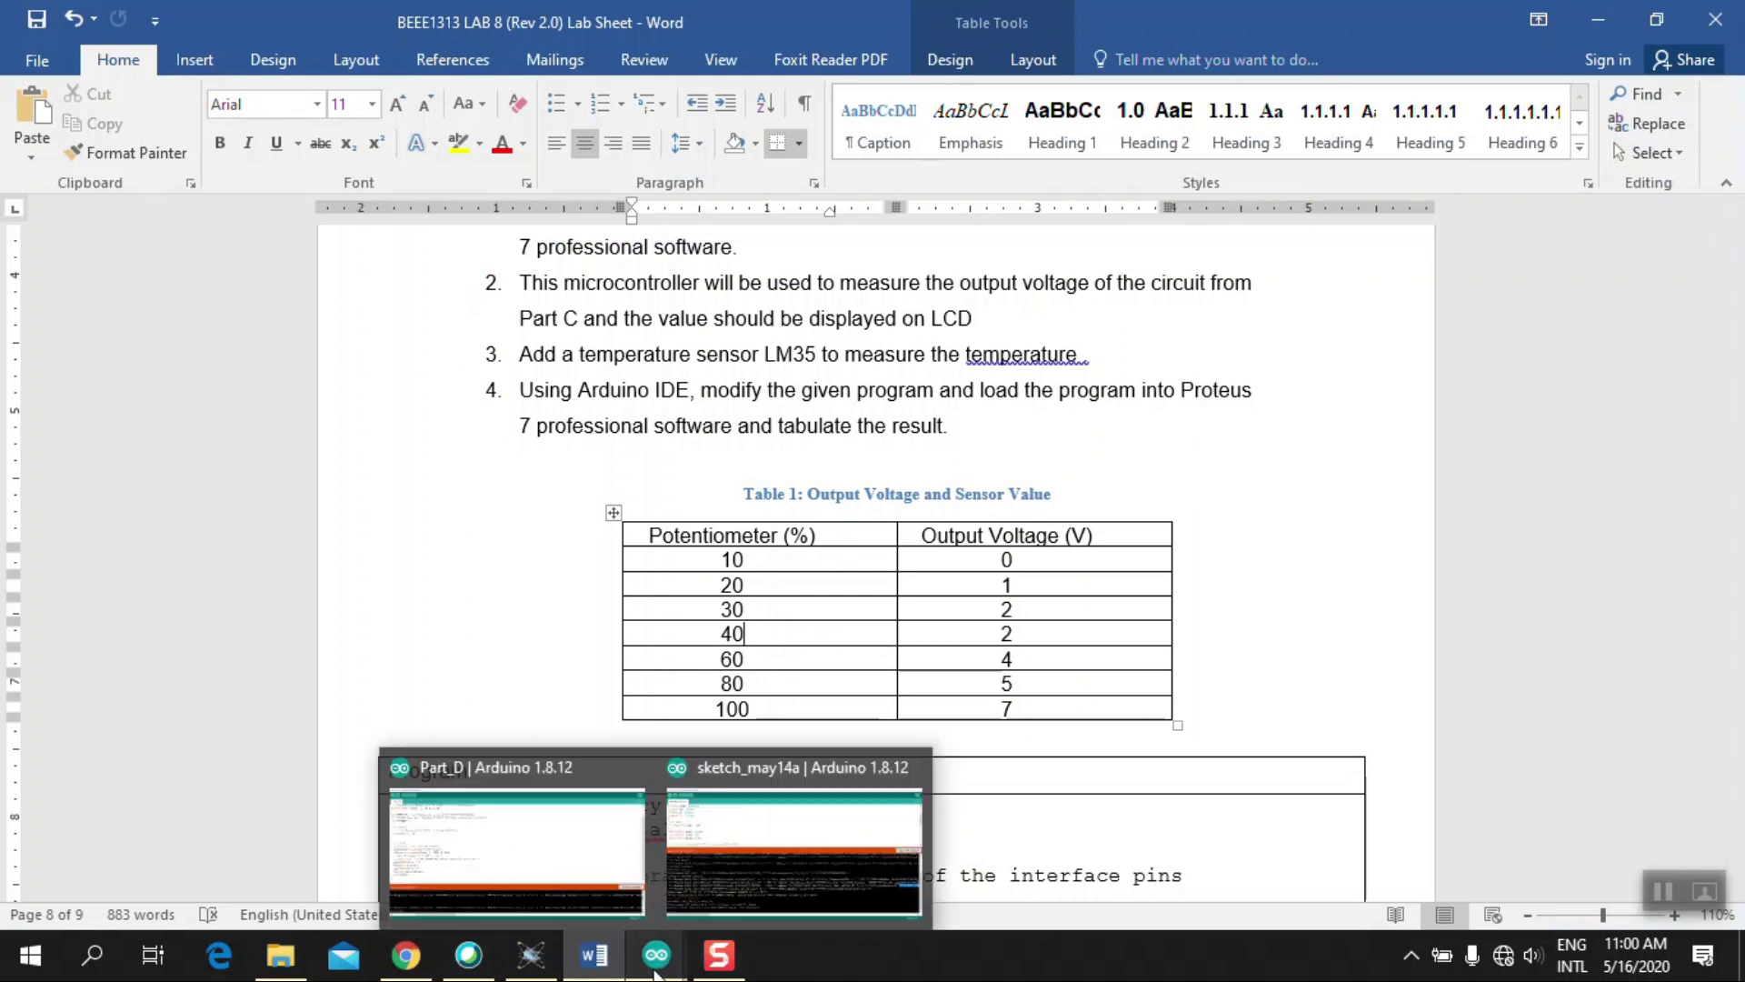
click(533, 955)
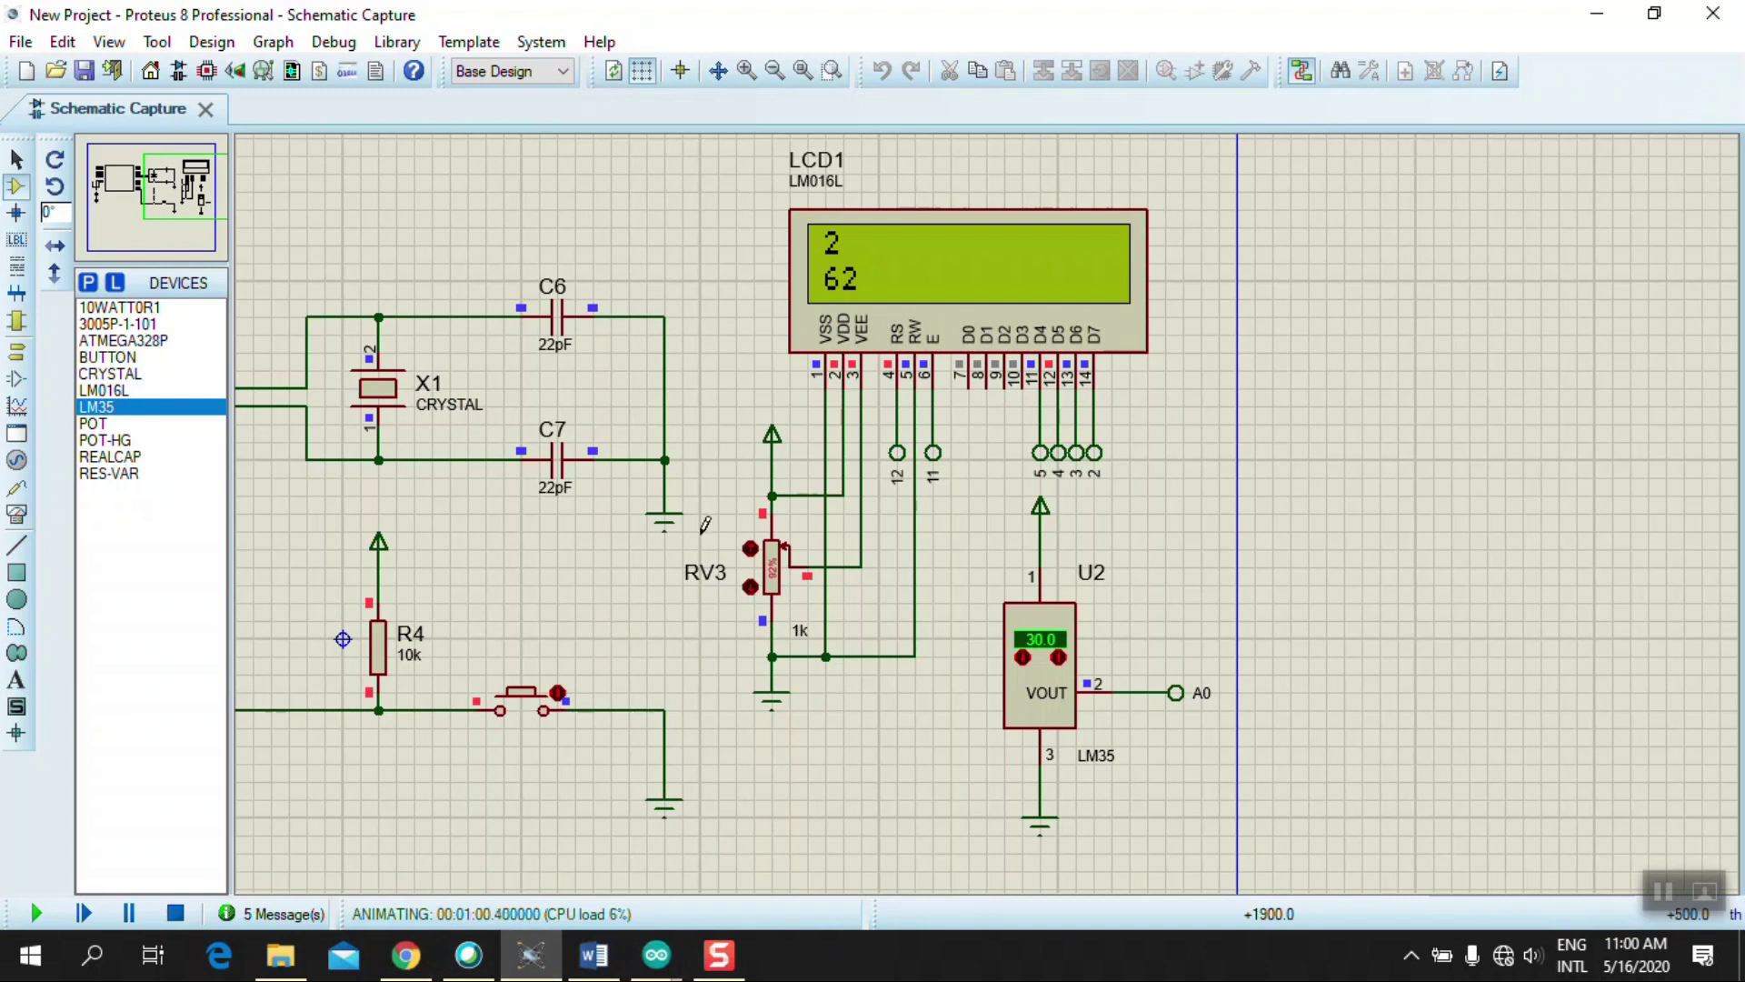
click(1058, 658)
click(1058, 658)
click(1058, 658)
click(1058, 658)
click(1058, 658)
click(1058, 658)
click(1059, 658)
click(1058, 659)
click(1058, 658)
click(1058, 658)
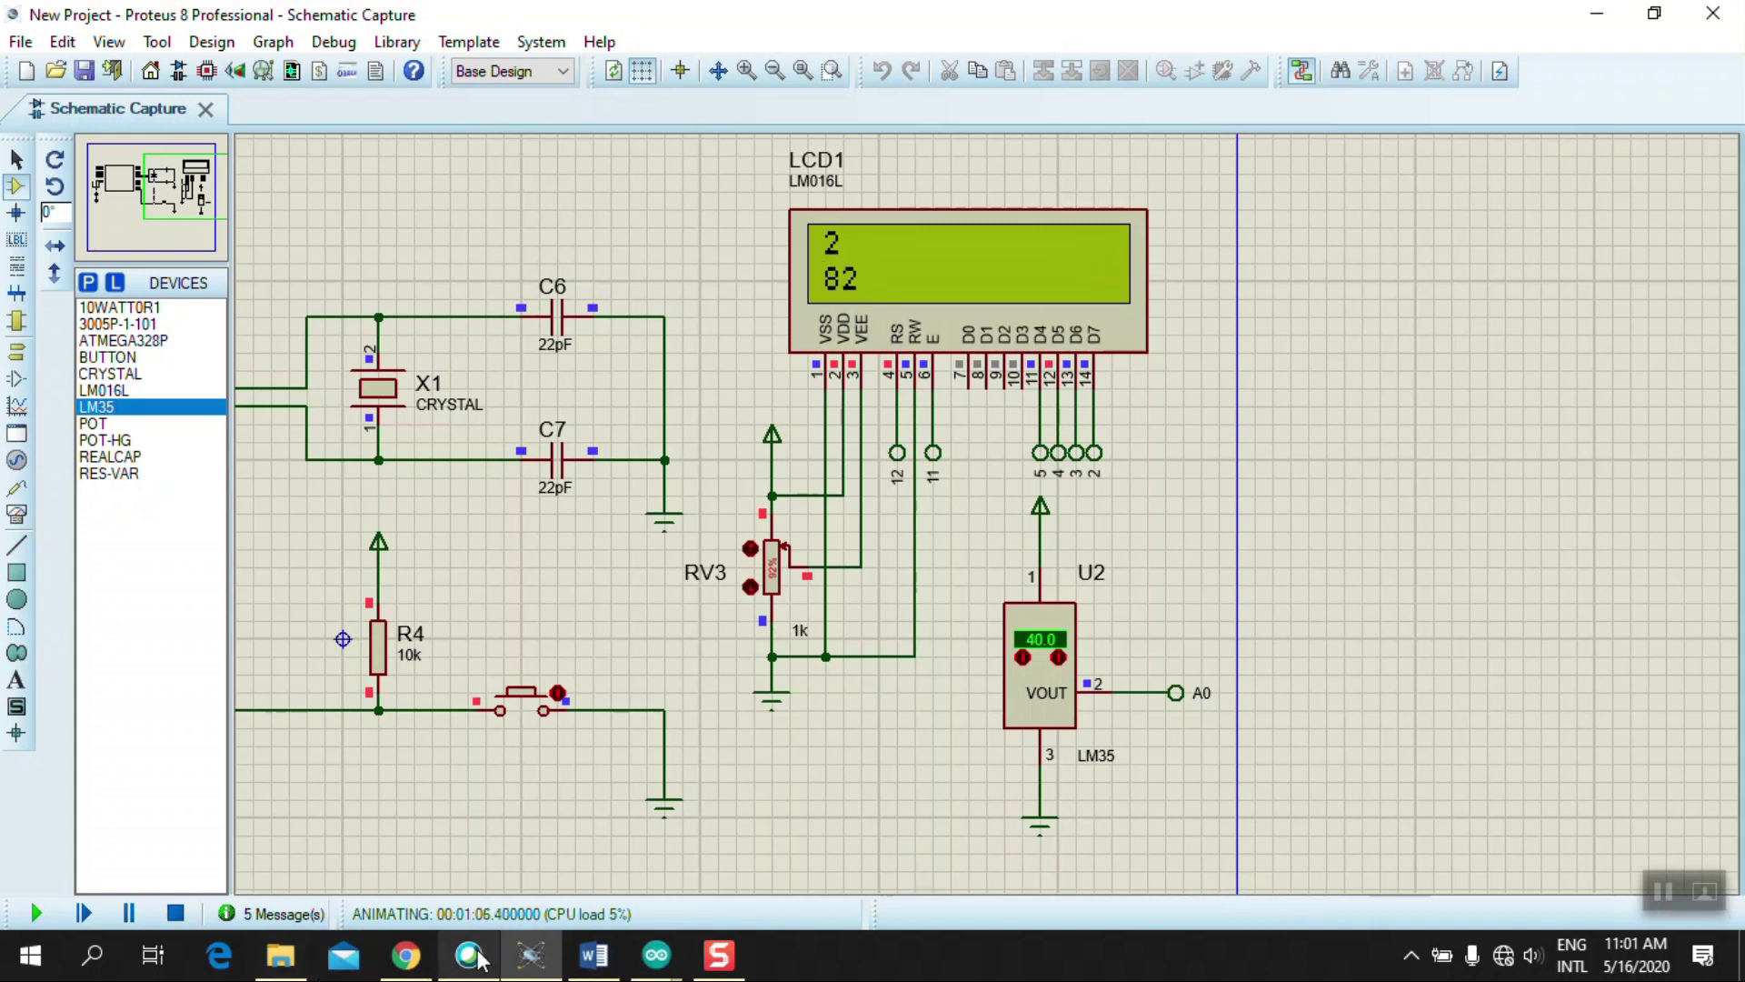
Step: Check Table 1 in the Word lab sheet, and in the running Proteus simulation raise the LM35 sensor U2 to 60.0
click(594, 954)
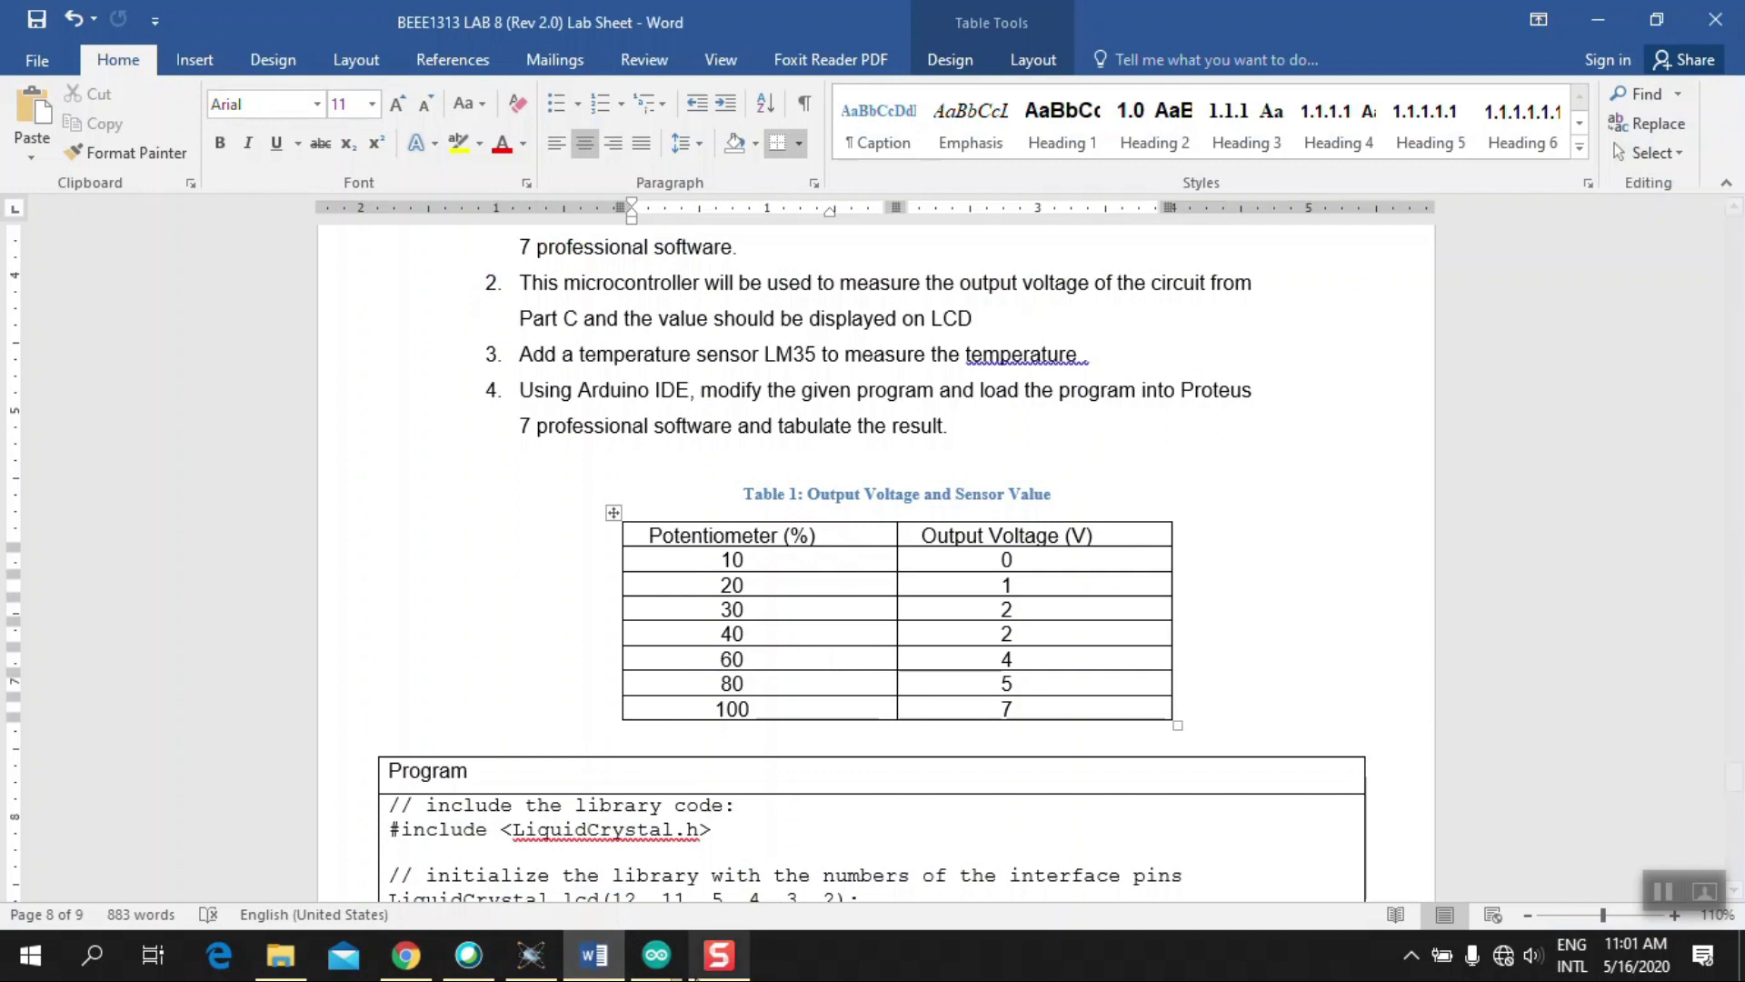
mouse_move(663, 971)
click(530, 955)
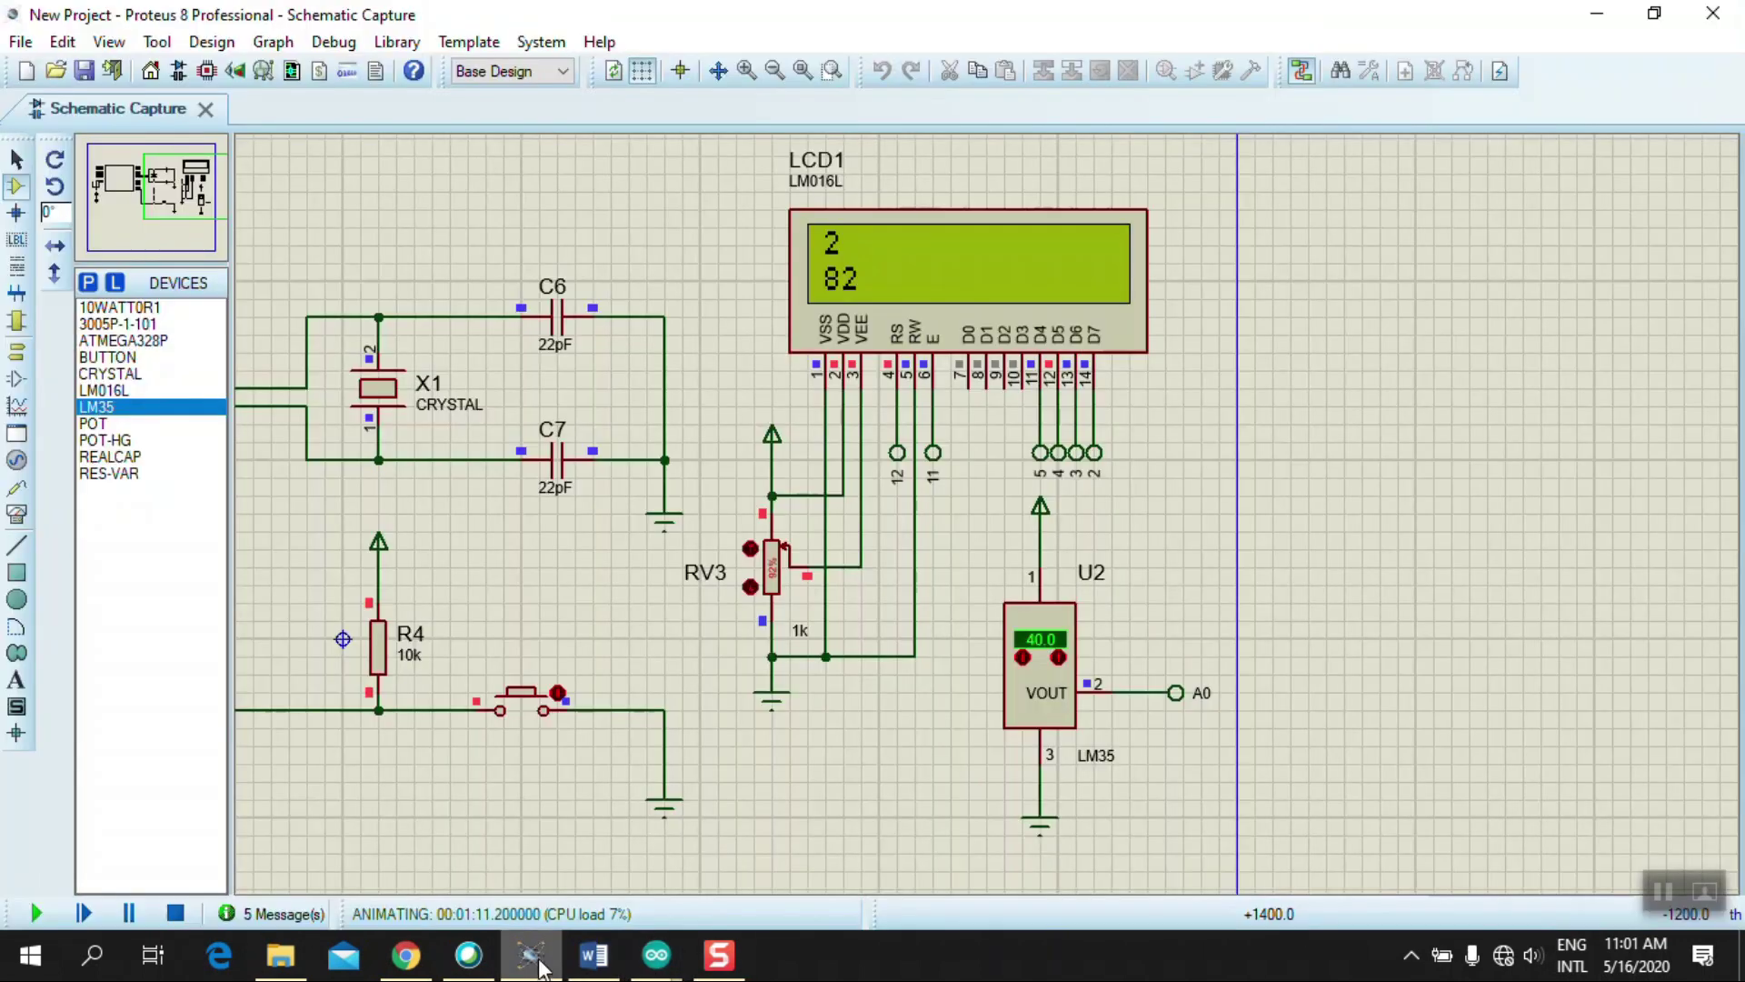
click(1057, 659)
click(1056, 660)
click(1054, 657)
click(1058, 659)
click(1058, 659)
click(1059, 659)
click(1058, 659)
click(1058, 659)
click(1058, 659)
click(1058, 660)
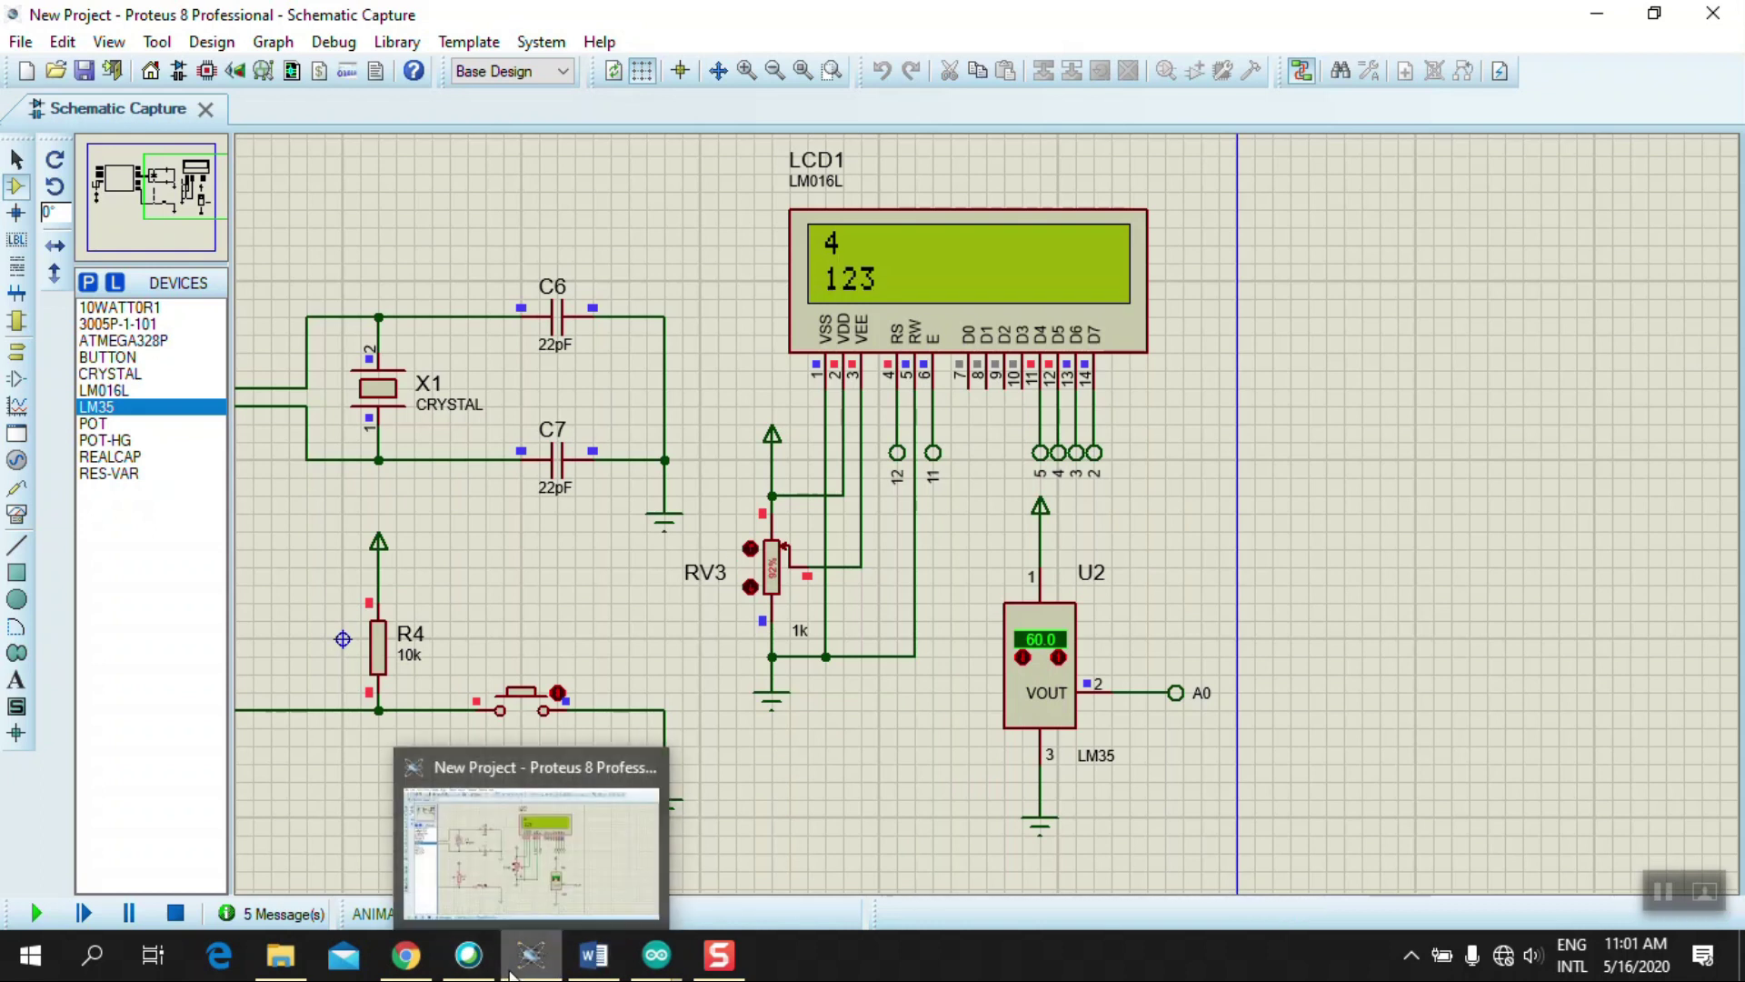
Step: Check Table 1 in the Word lab sheet, and in the running Proteus simulation raise the LM35 sensor U2 to 80.0
click(595, 962)
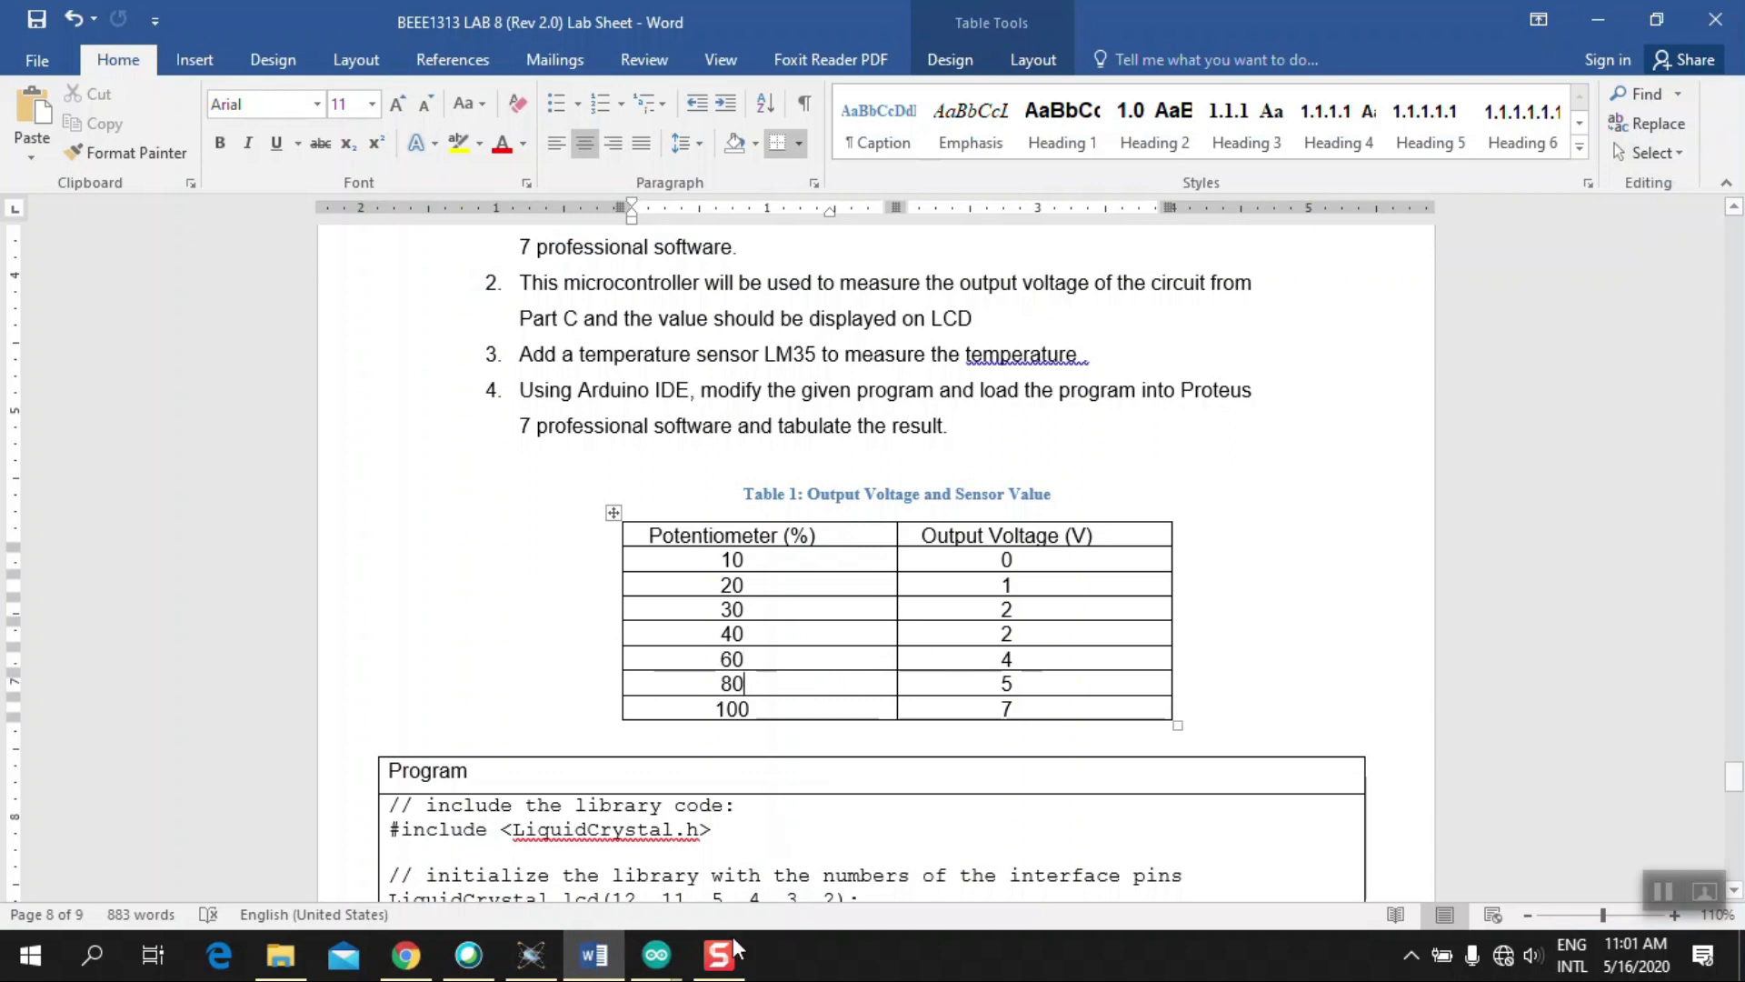
click(531, 954)
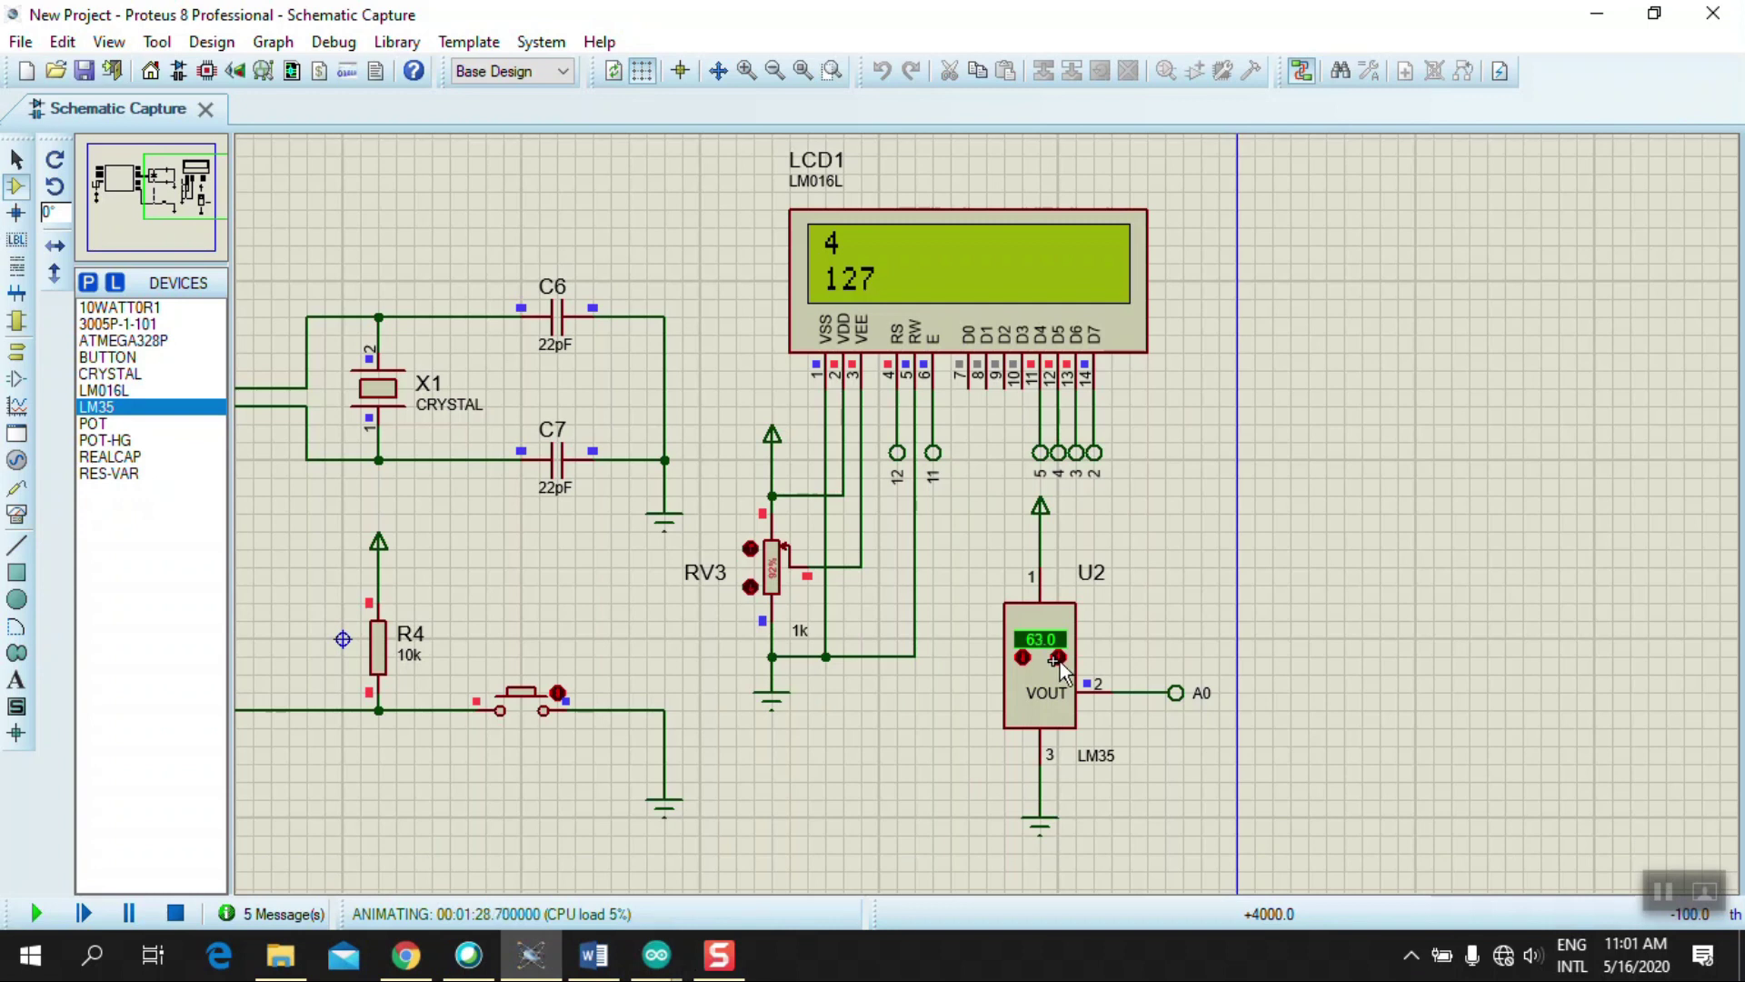
click(1058, 658)
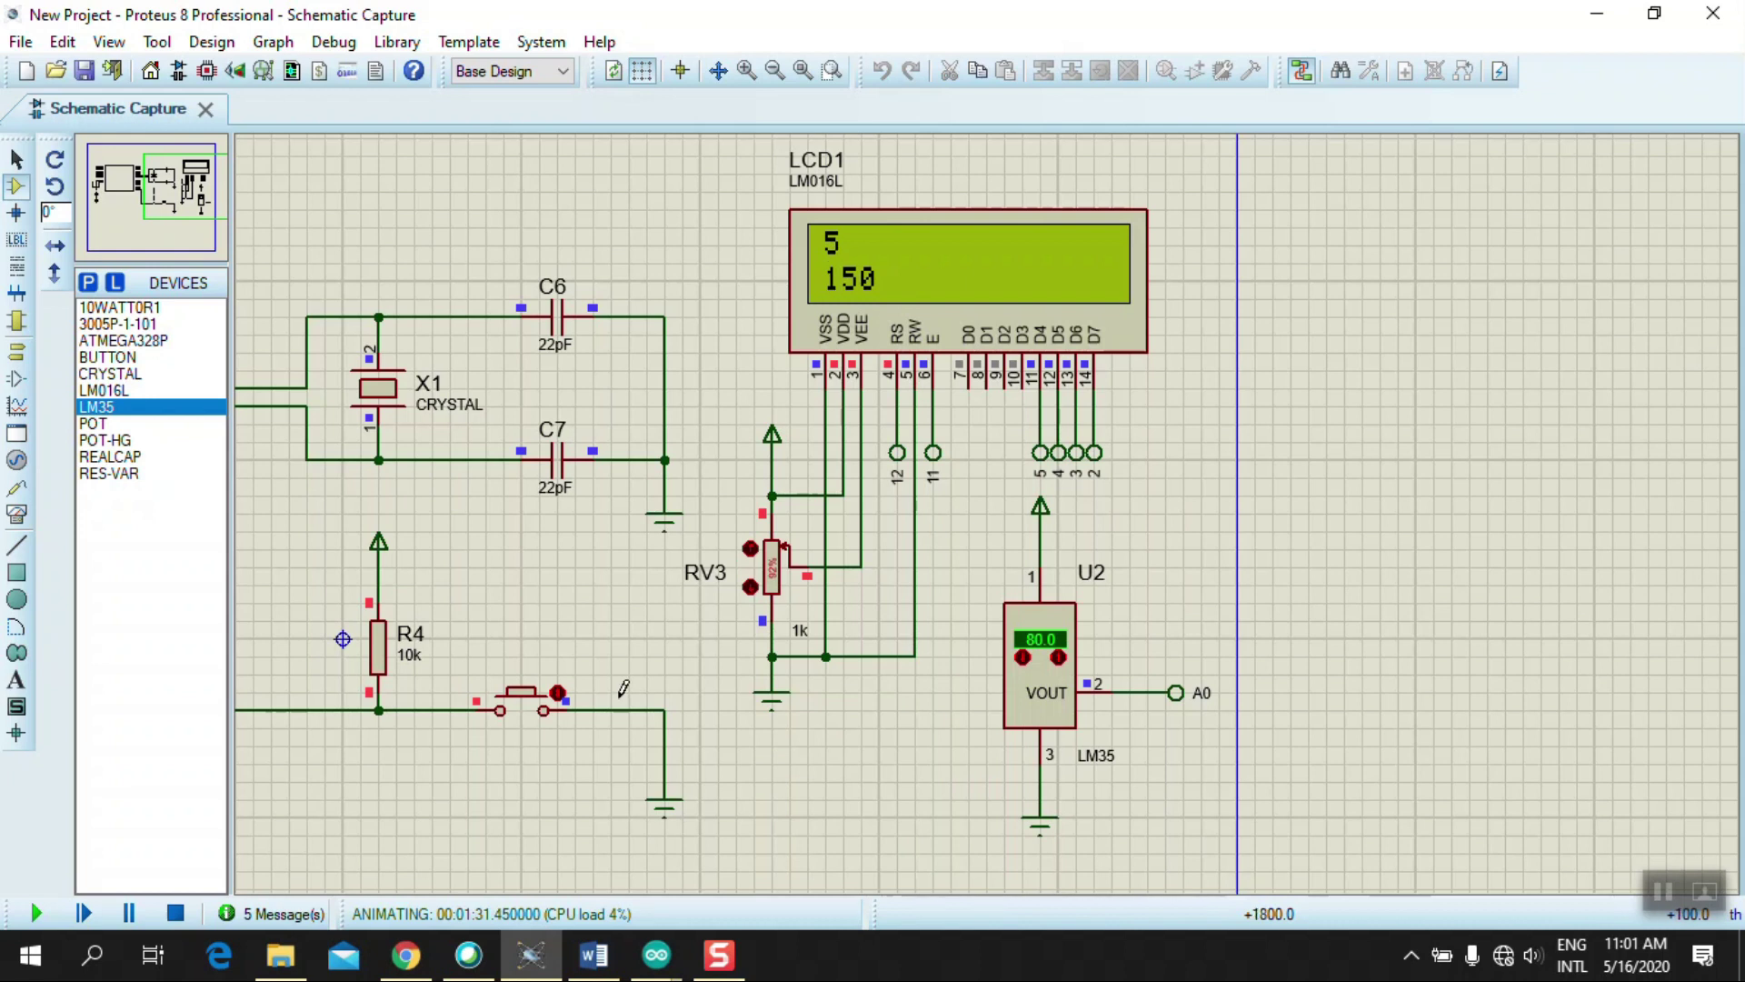
Step: Check Table 1 in the Word lab sheet, and in the running Proteus simulation raise the LM35 sensor U2 to 100.0
click(594, 959)
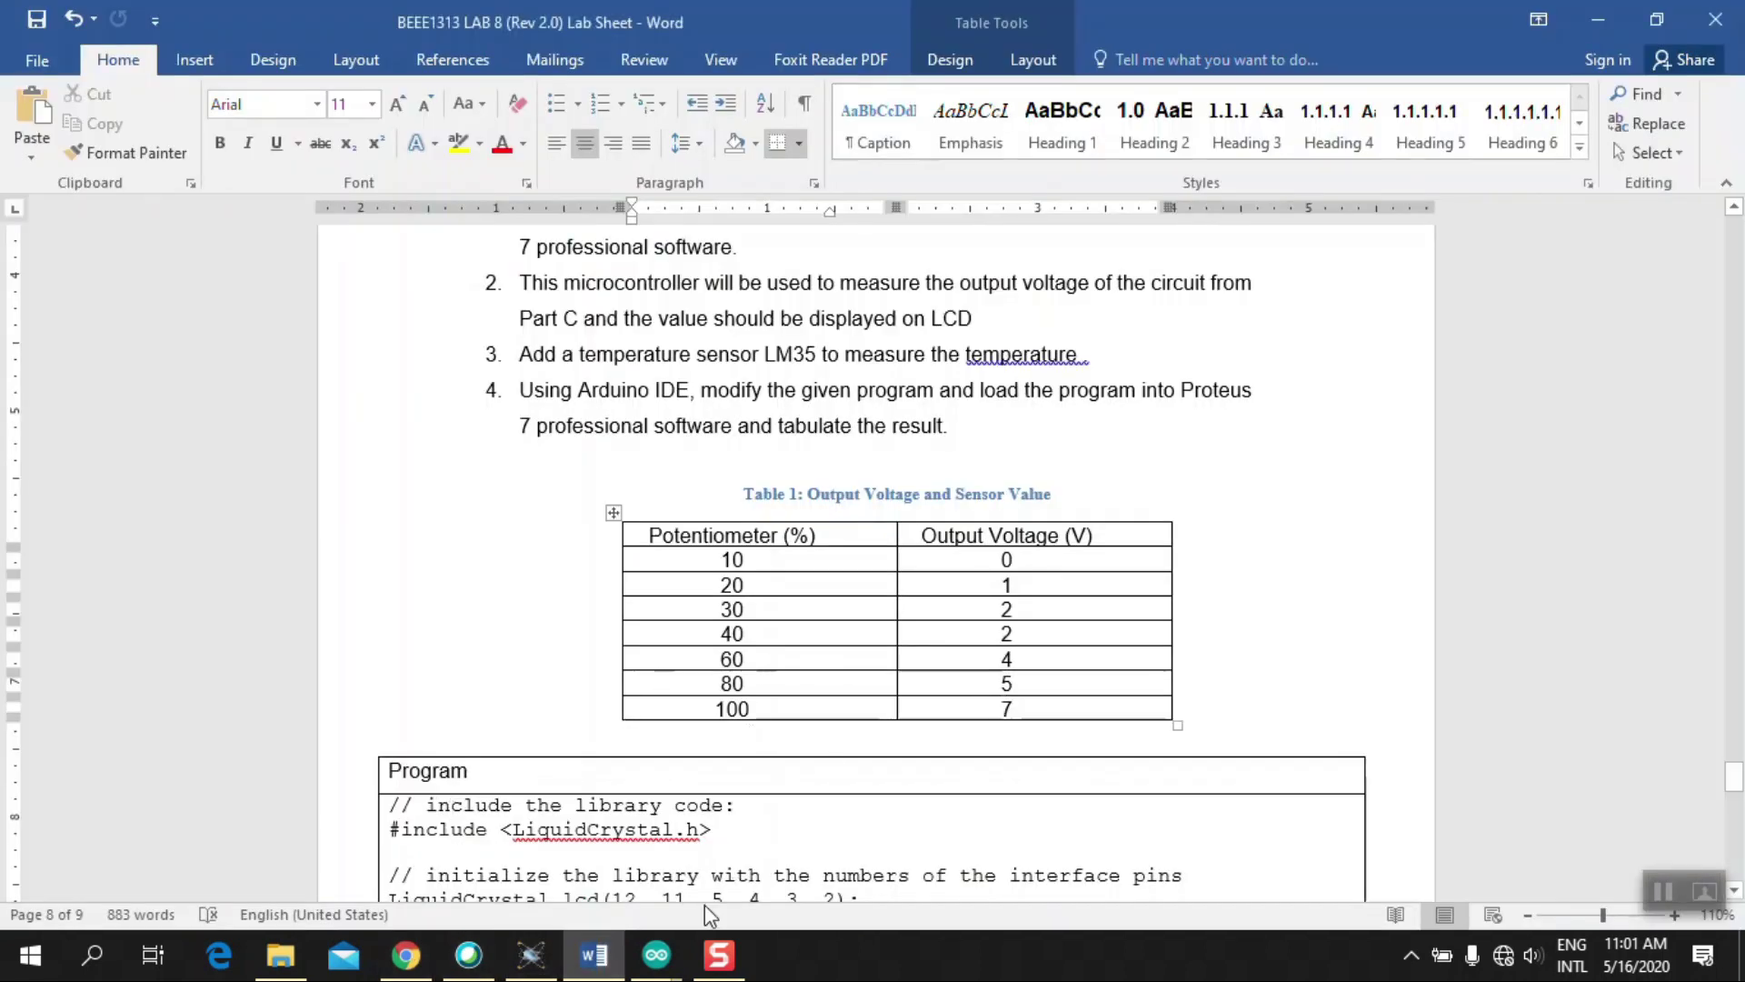
click(531, 954)
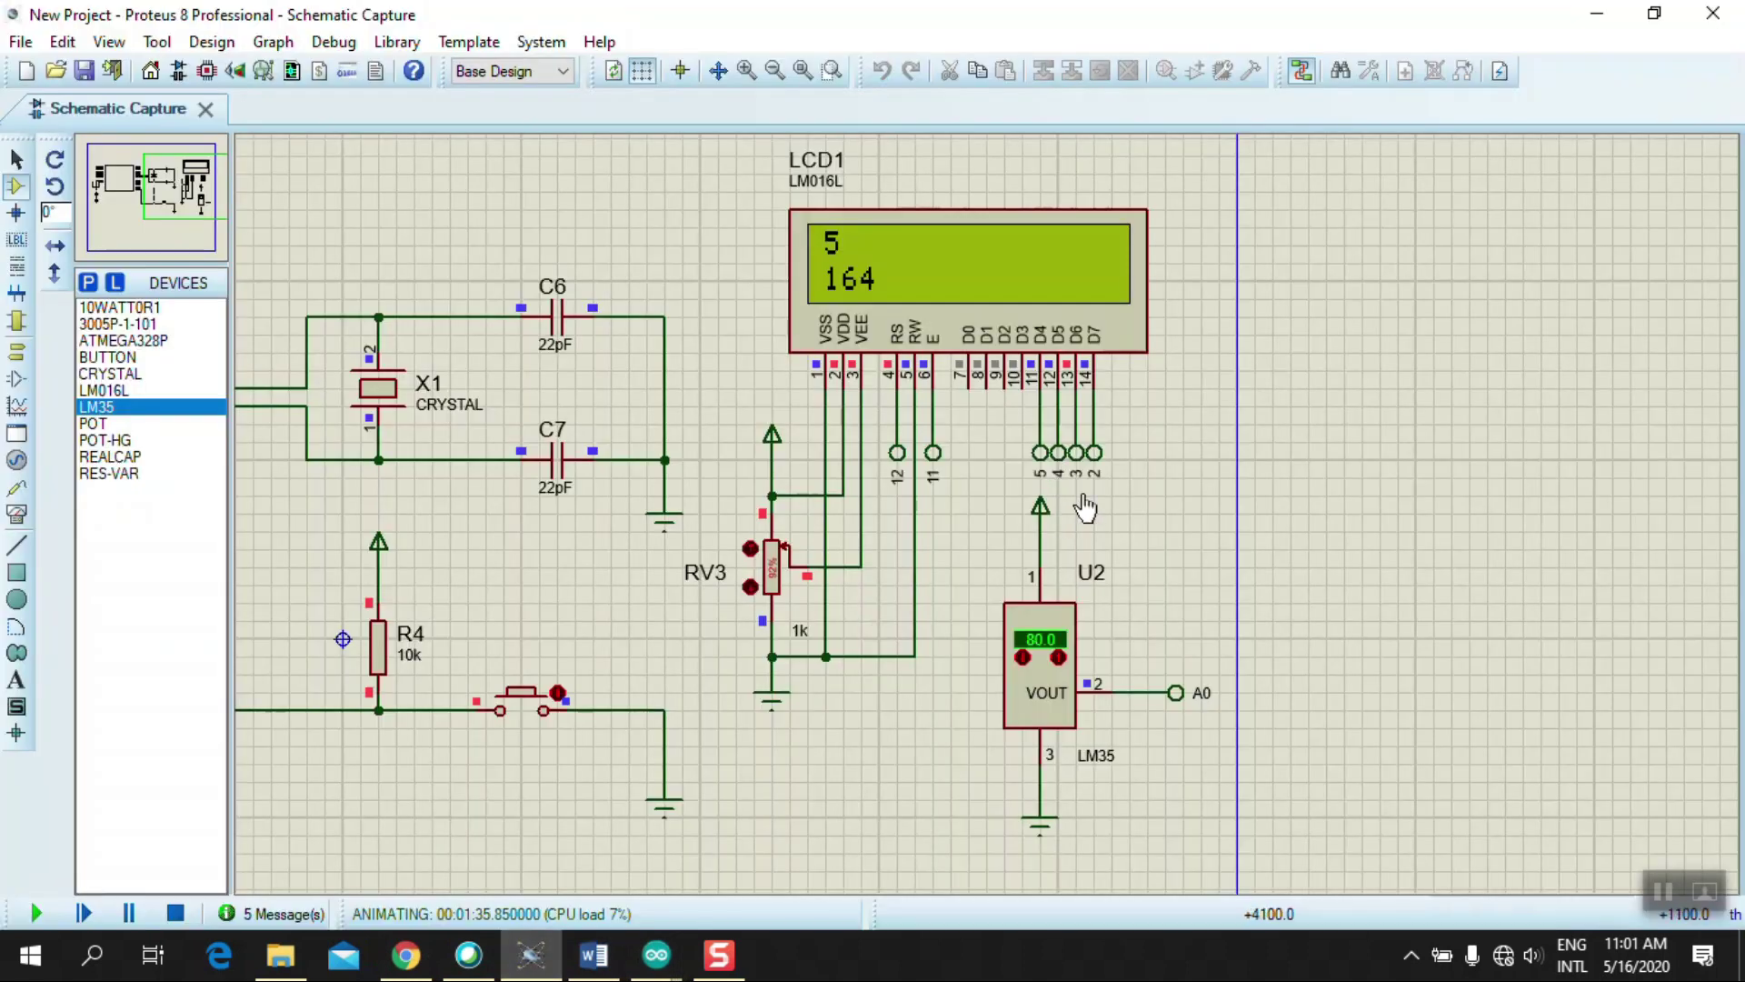
double_click(1059, 656)
double_click(1058, 657)
double_click(1058, 657)
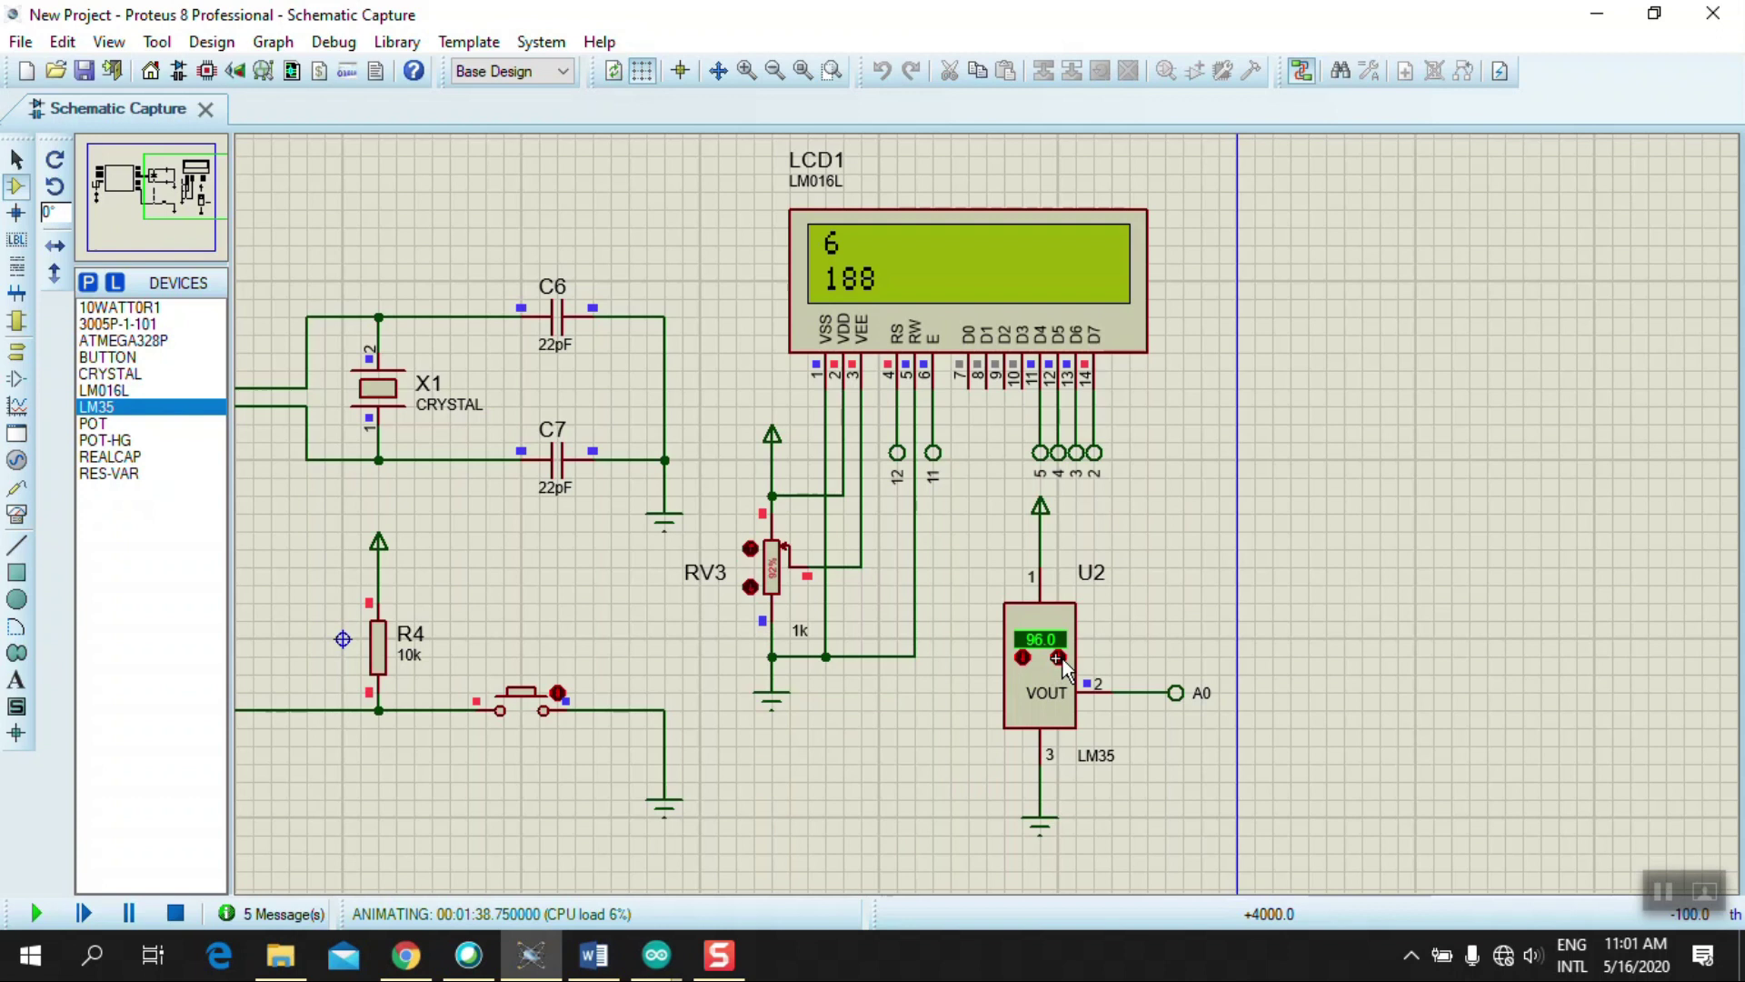
double_click(1058, 656)
double_click(1059, 657)
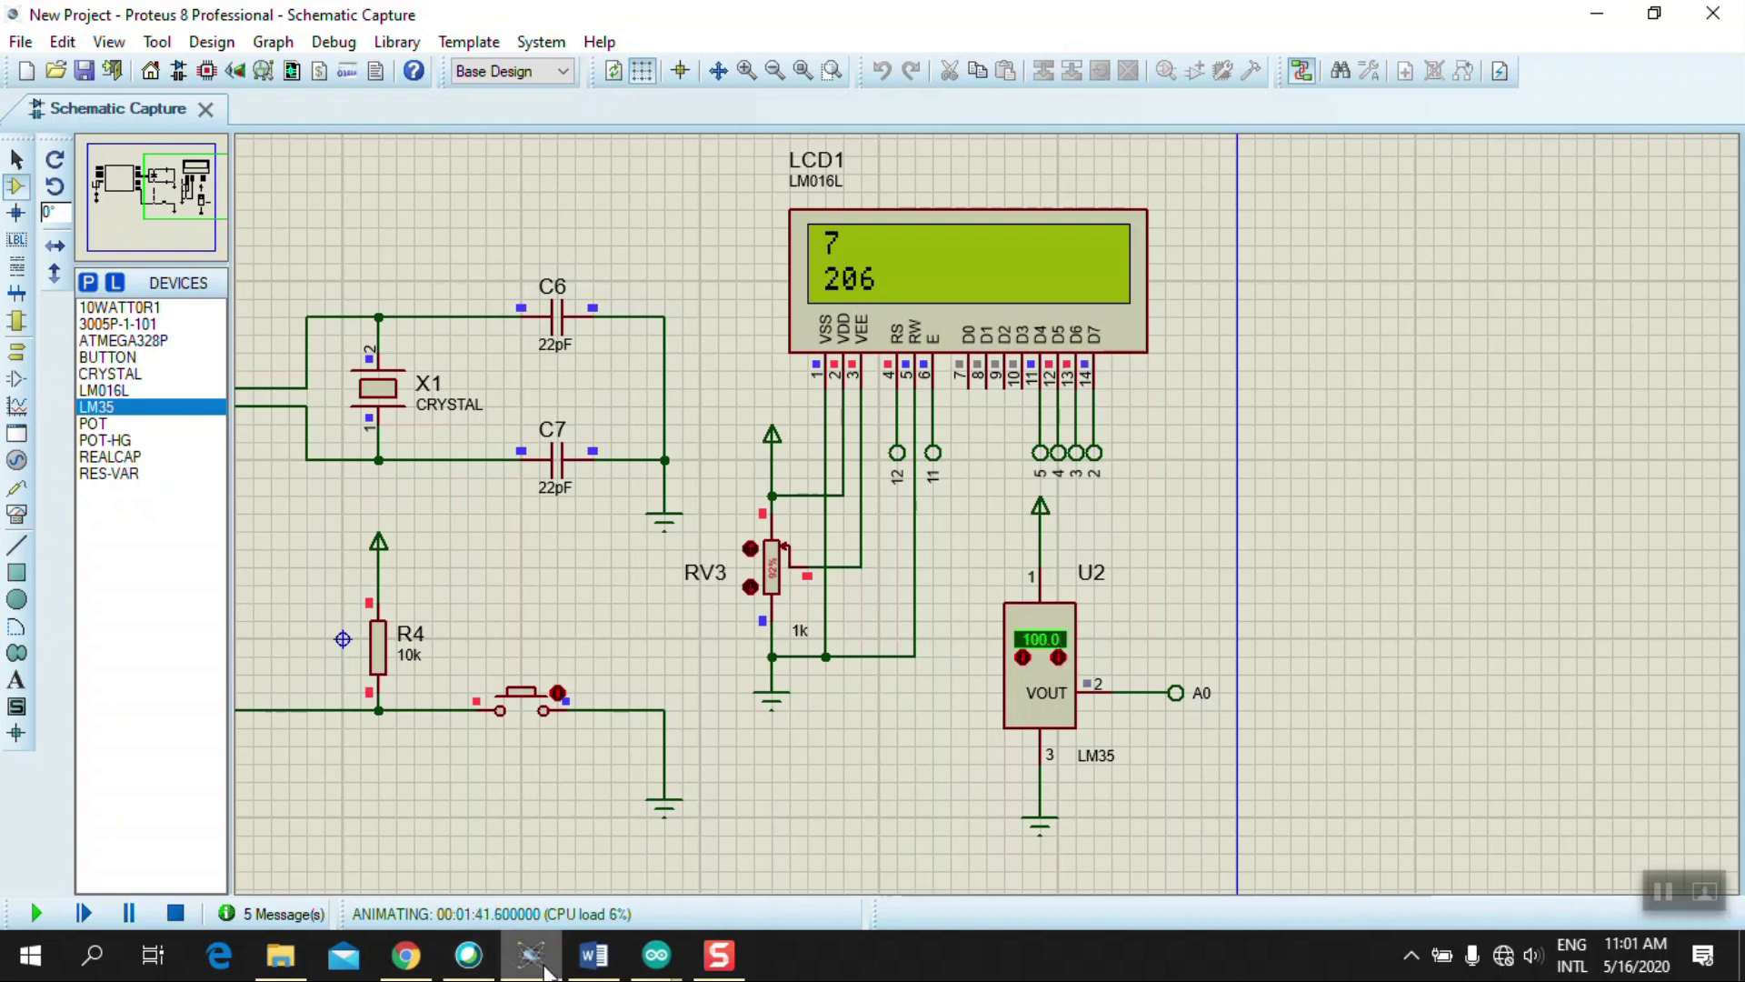
Step: Compare Table 1 in Word and the lcd.setCursor(0, 0) line of the Arduino Part_D sketch with the LCD in Proteus
click(594, 955)
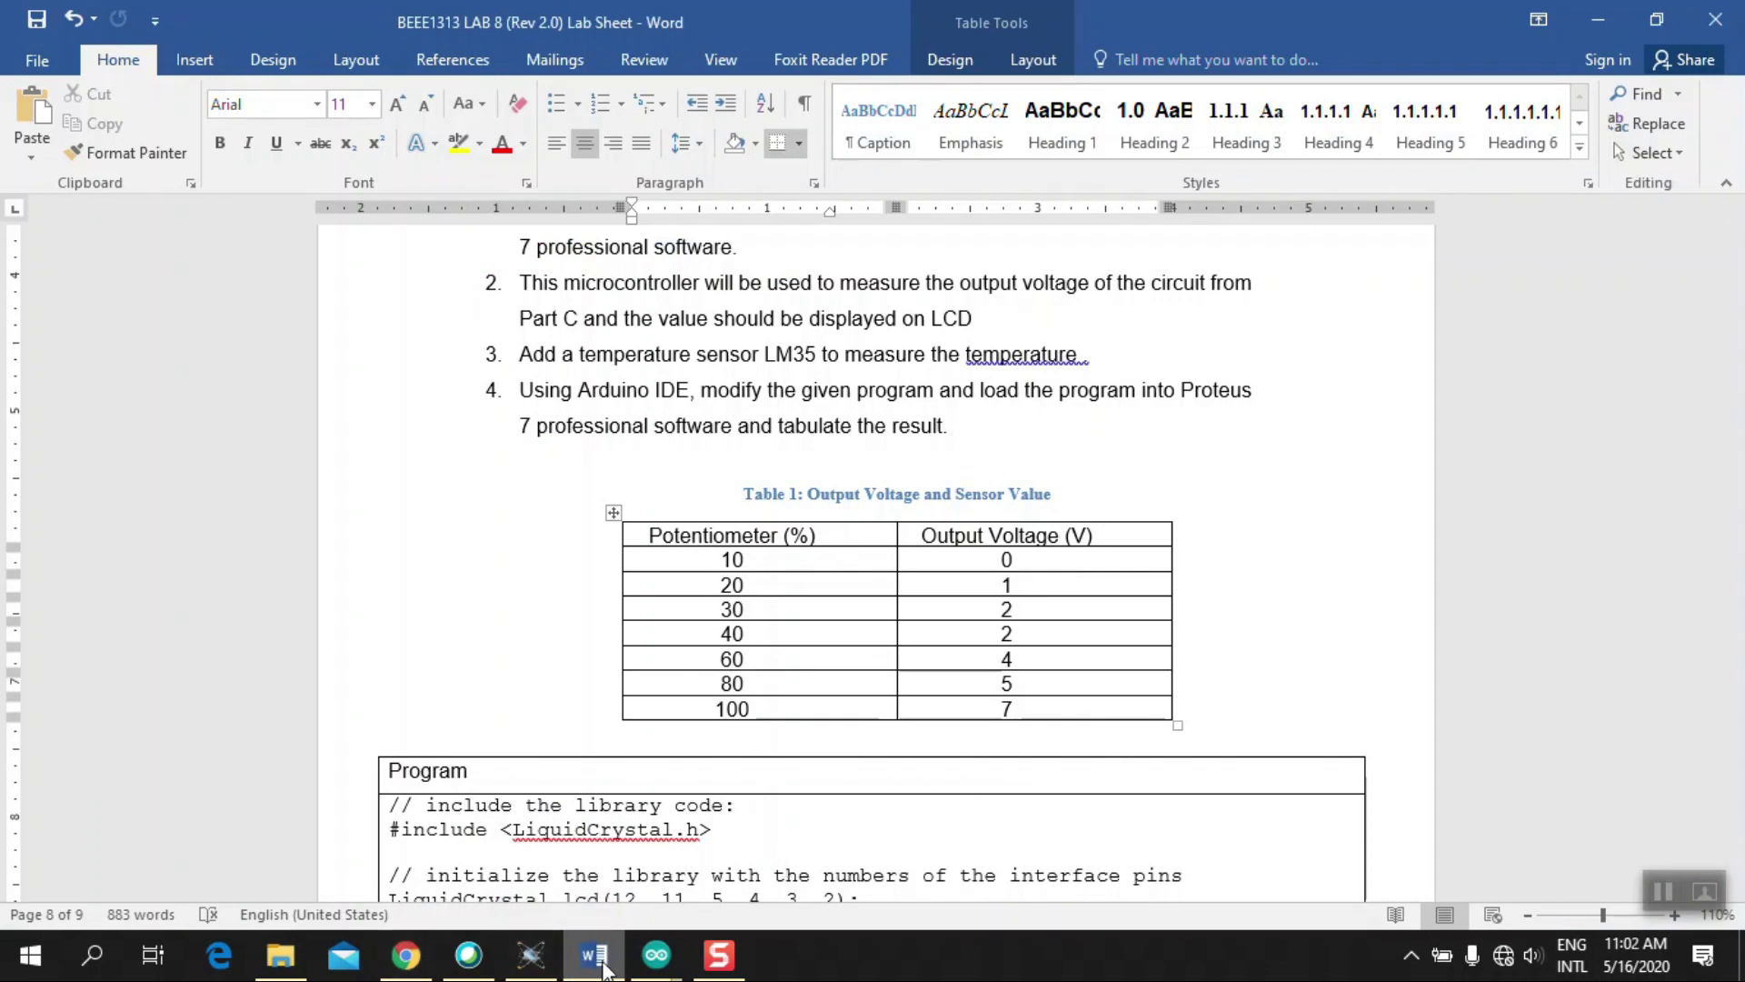
click(536, 959)
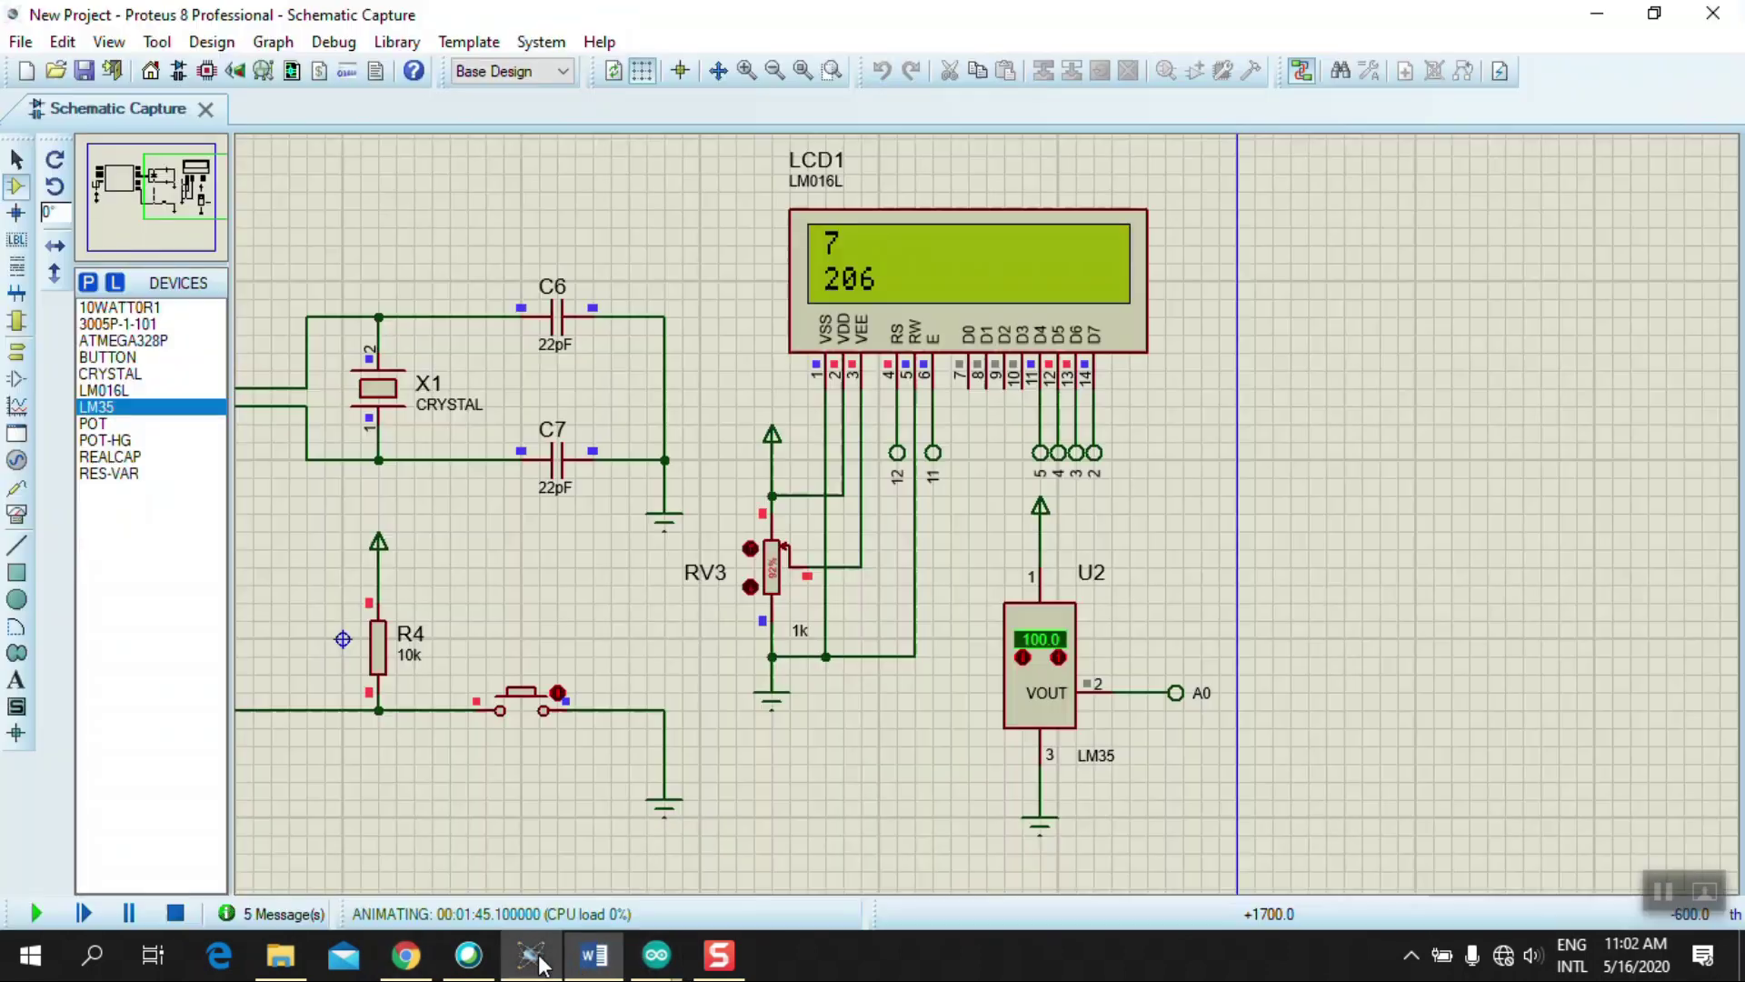
mouse_move(653, 965)
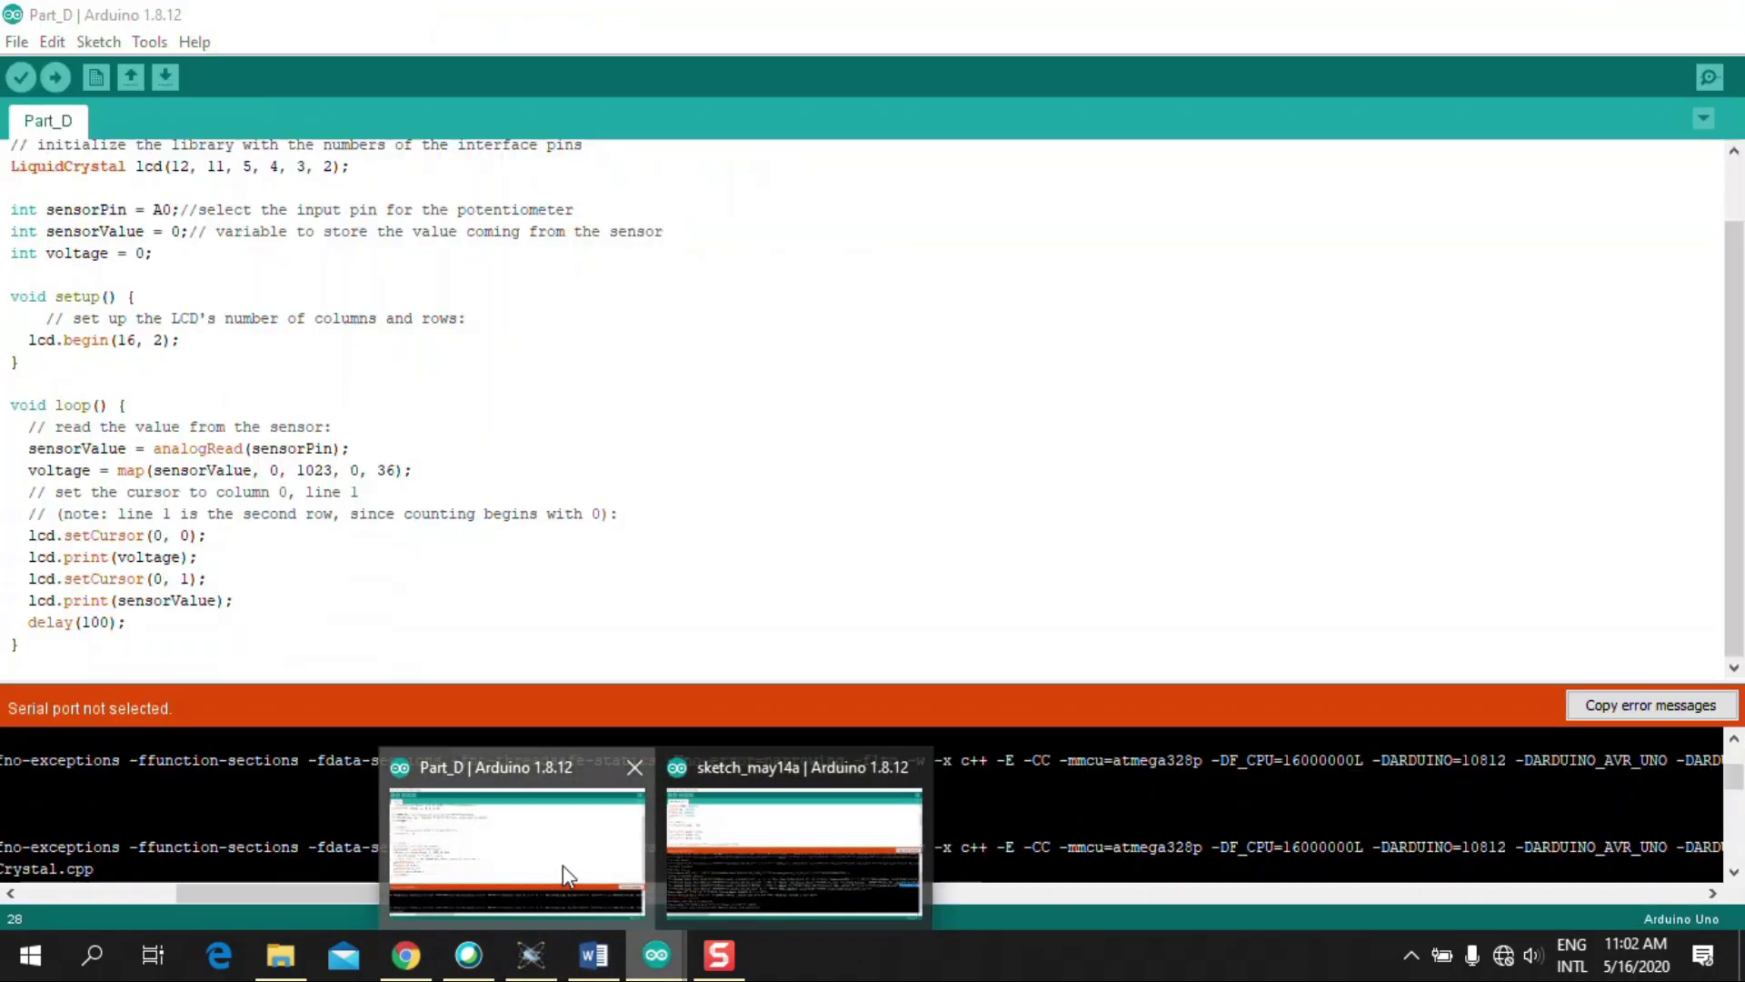
click(564, 864)
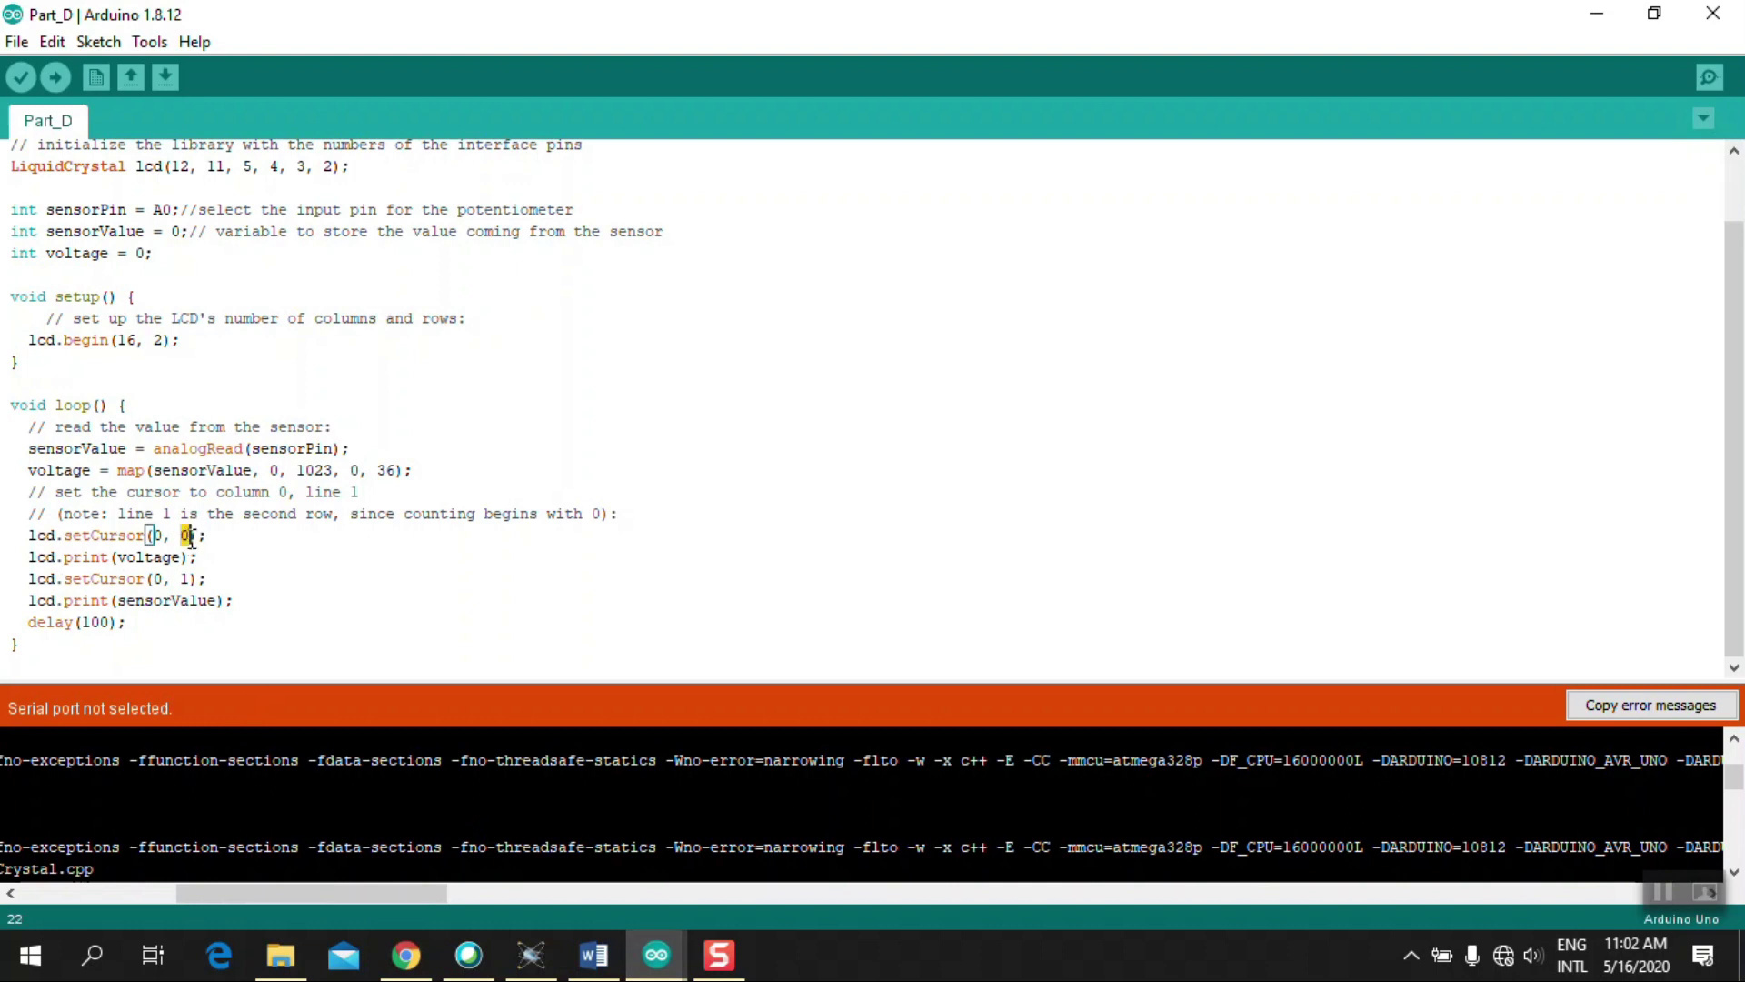
click(531, 954)
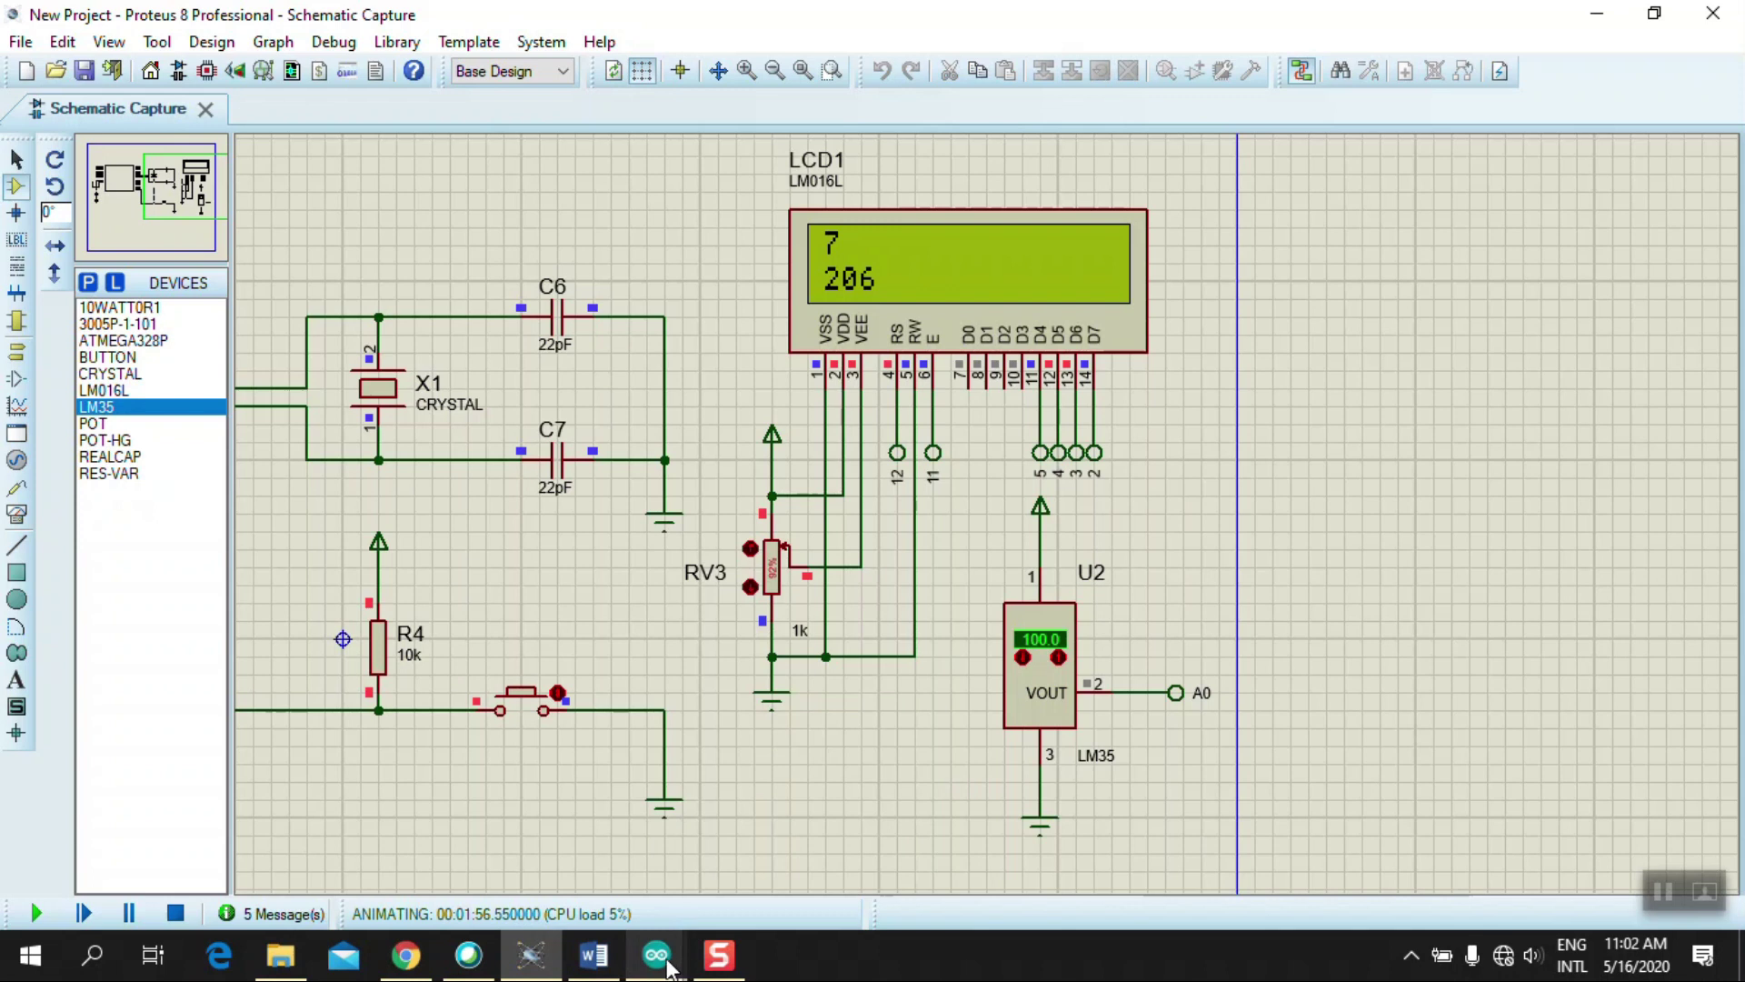
Step: Examine the voltage and sensorValue print lines in the Arduino Part_D sketch and compare them with the LCD's two rows in Proteus
mouse_move(668, 965)
click(622, 845)
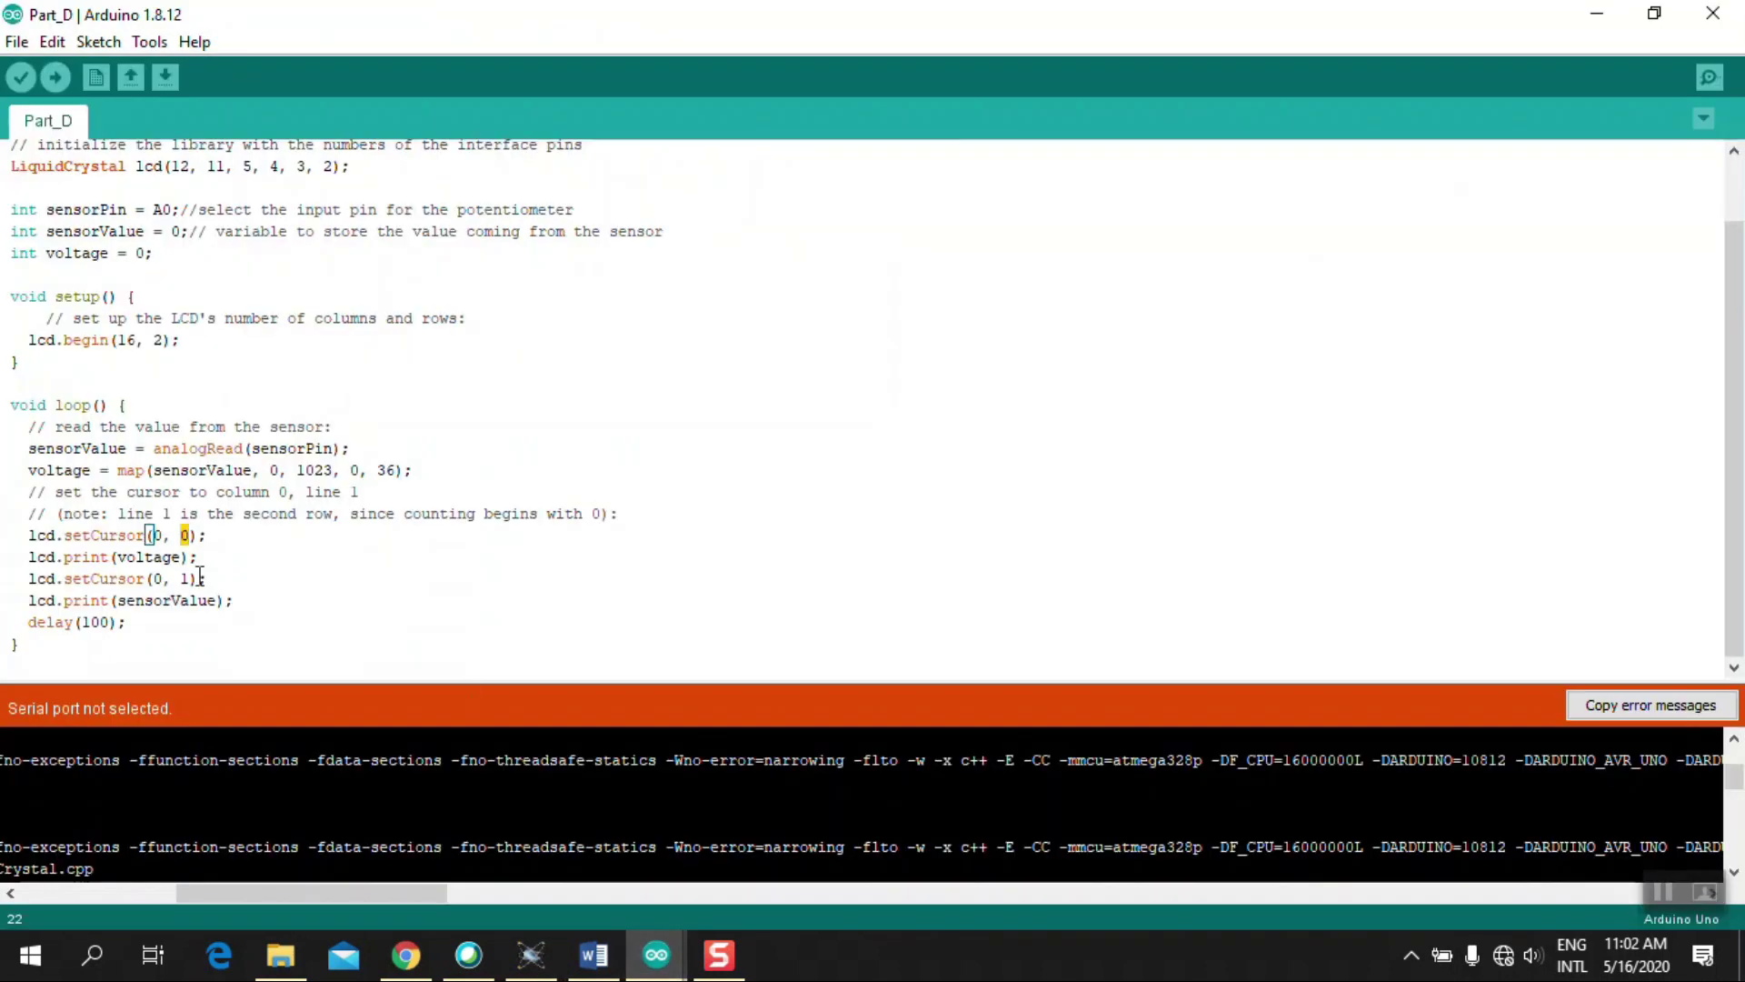
drag(202, 558, 57, 557)
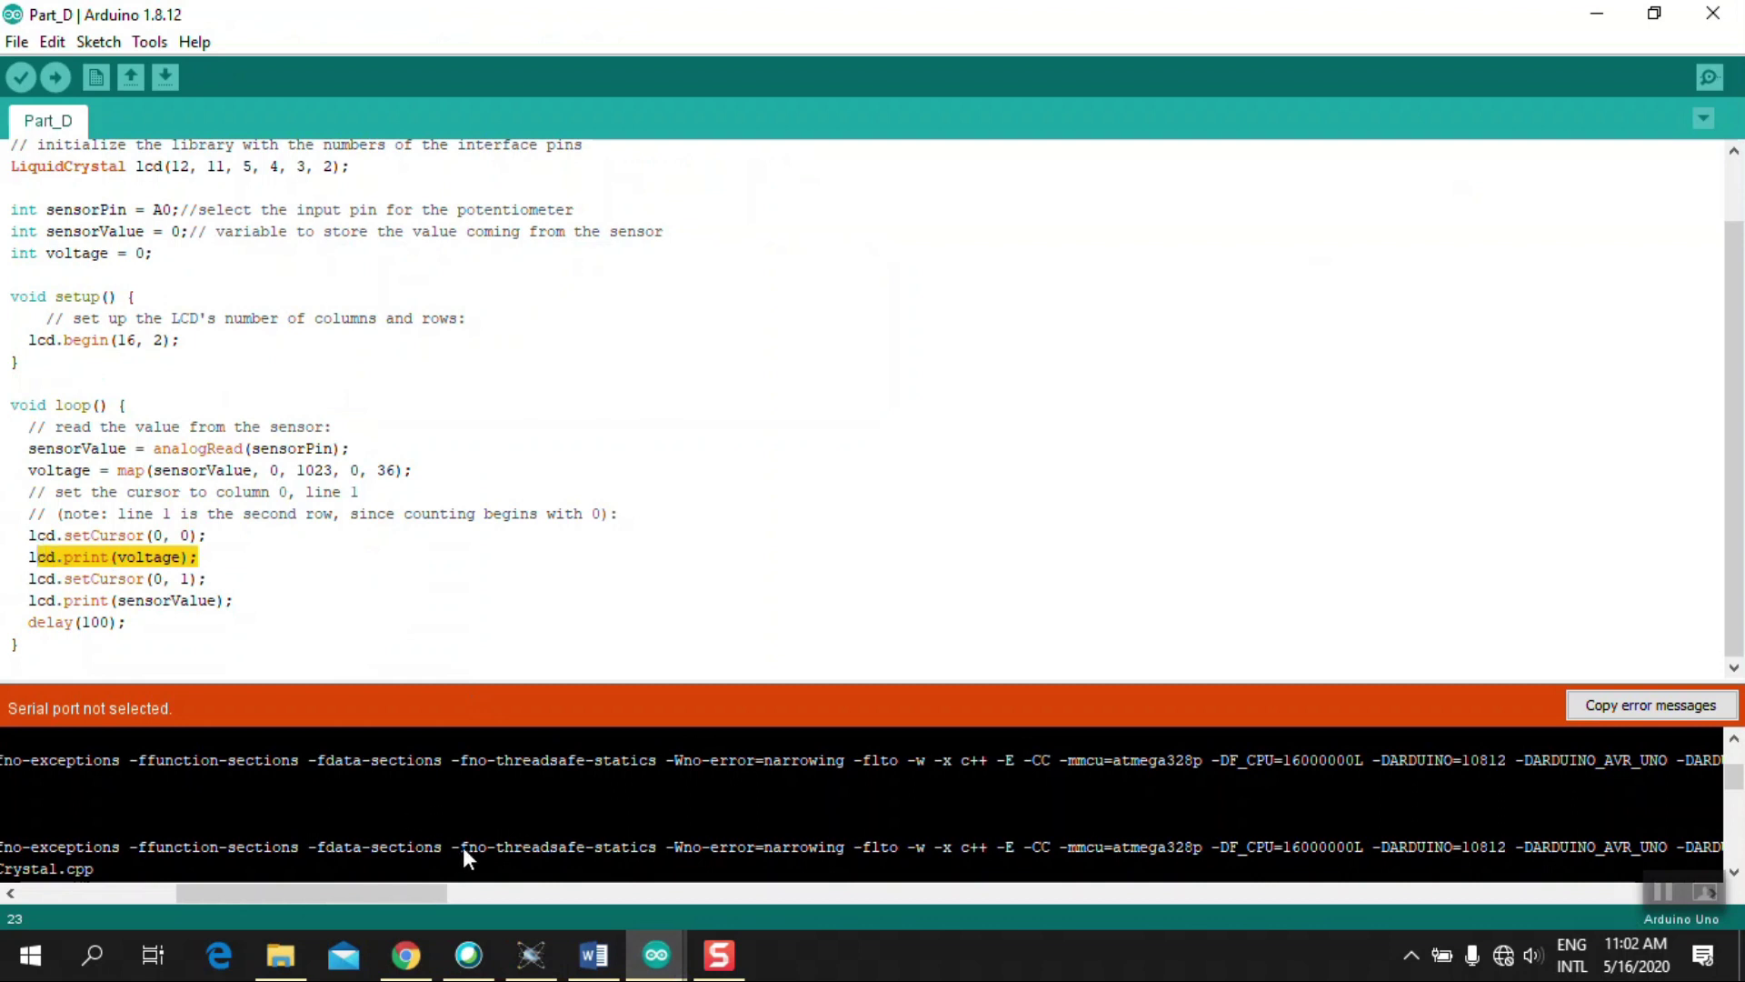
click(531, 955)
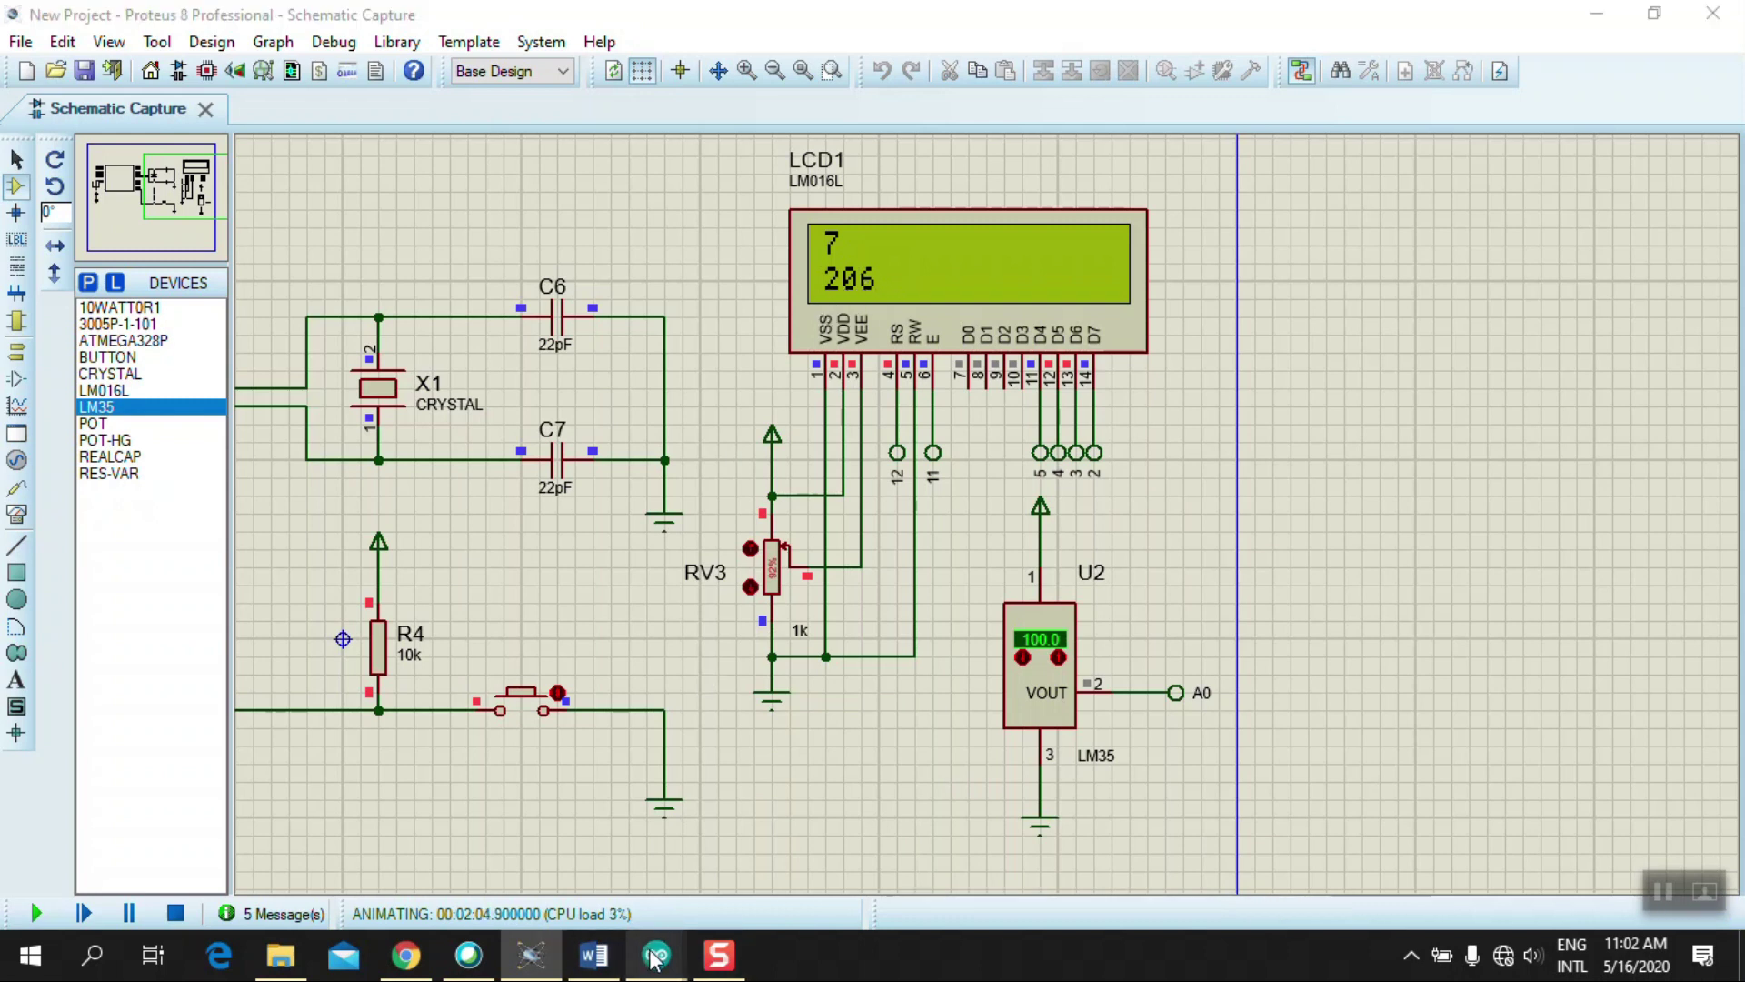
mouse_move(641, 950)
click(613, 862)
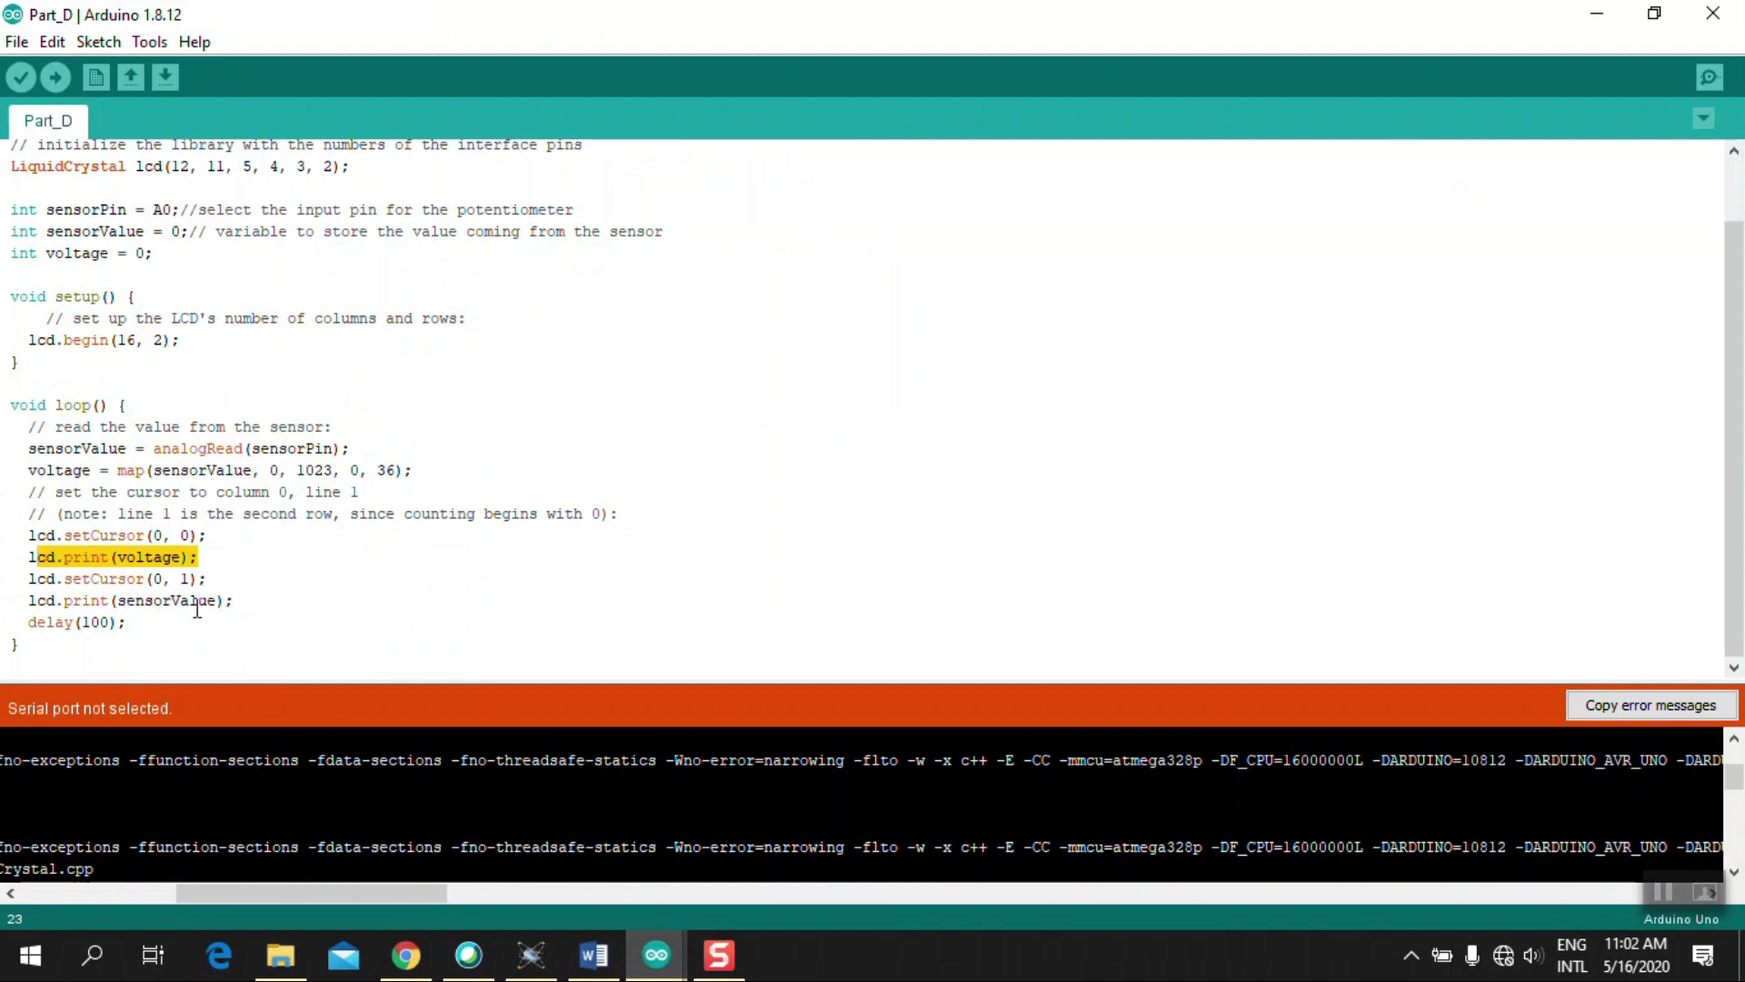
click(531, 955)
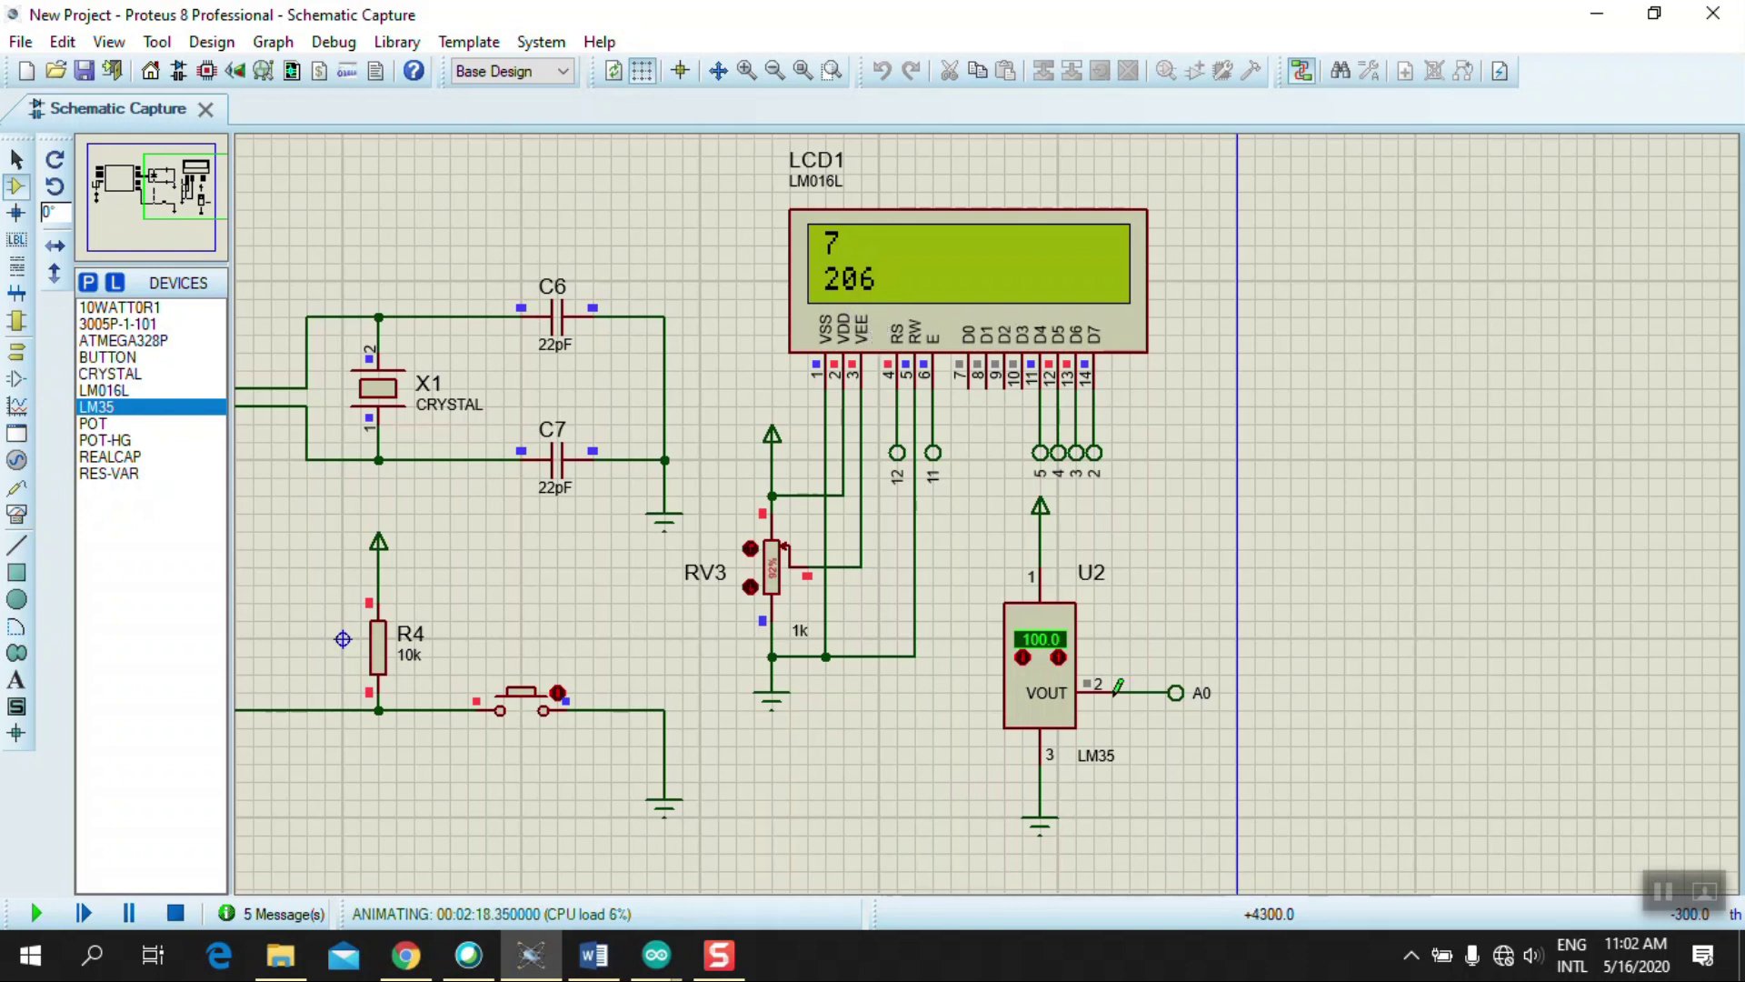
Step: Bring the LM35 sensor U2 down to 80.0 in the running simulation
click(1022, 658)
click(1022, 657)
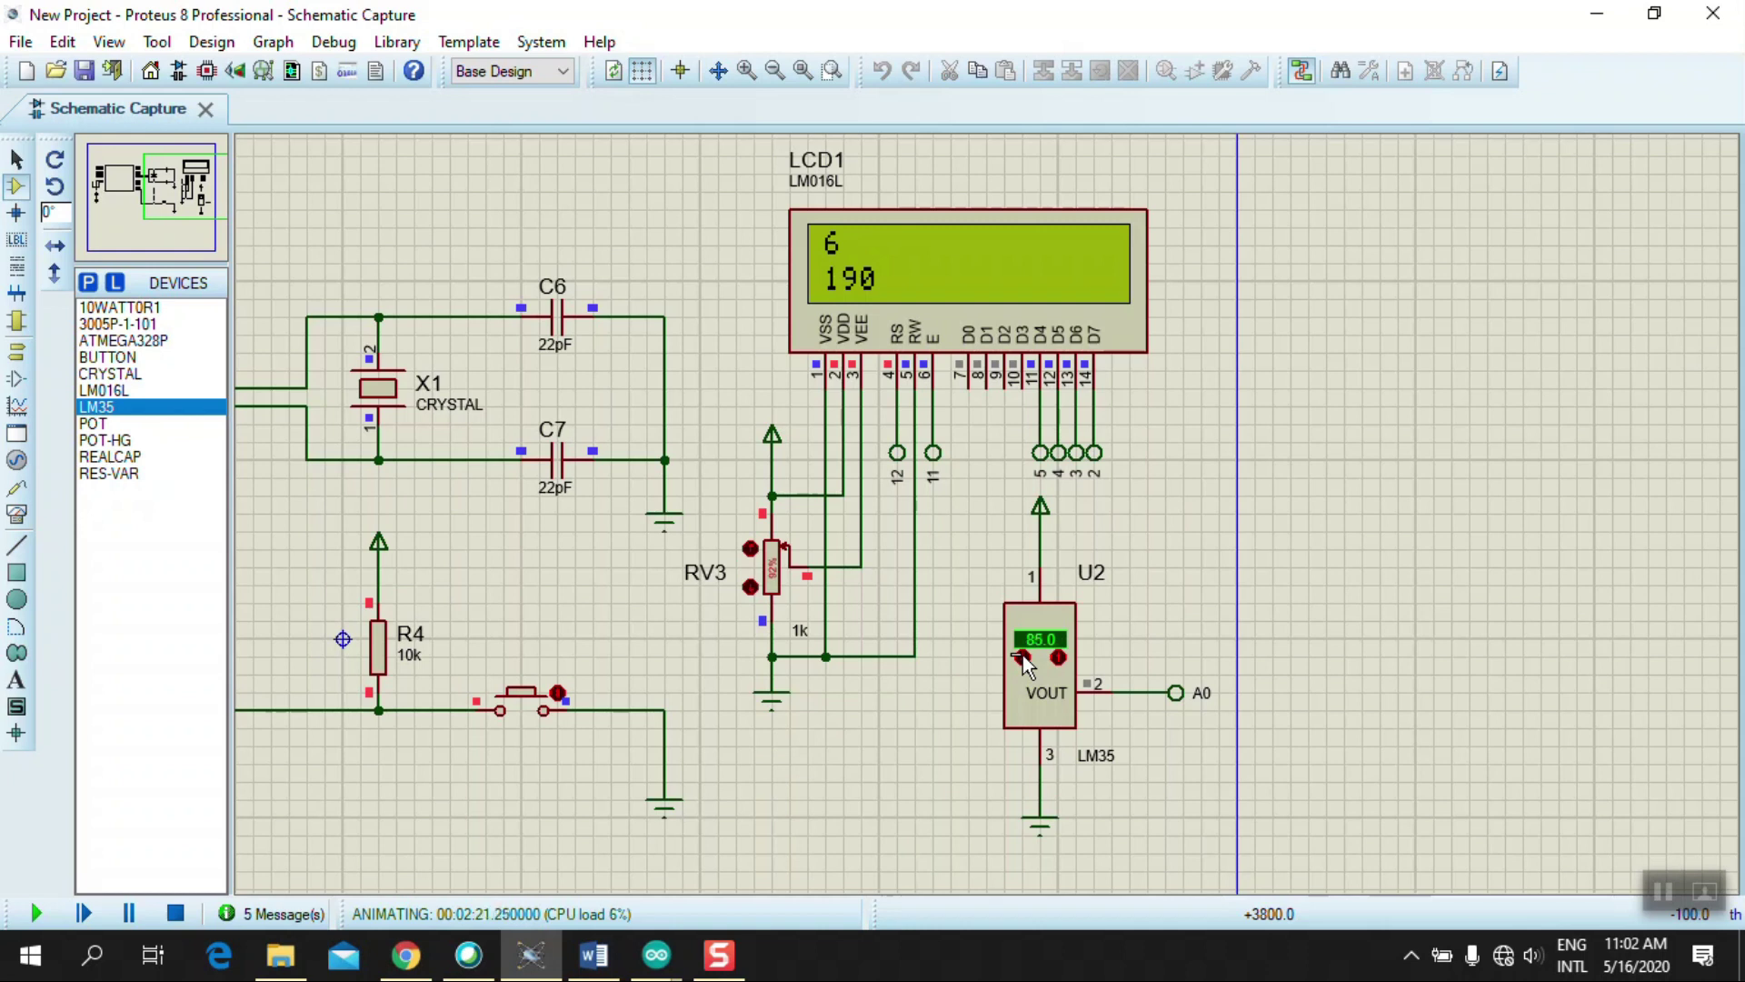
click(1058, 657)
click(1058, 657)
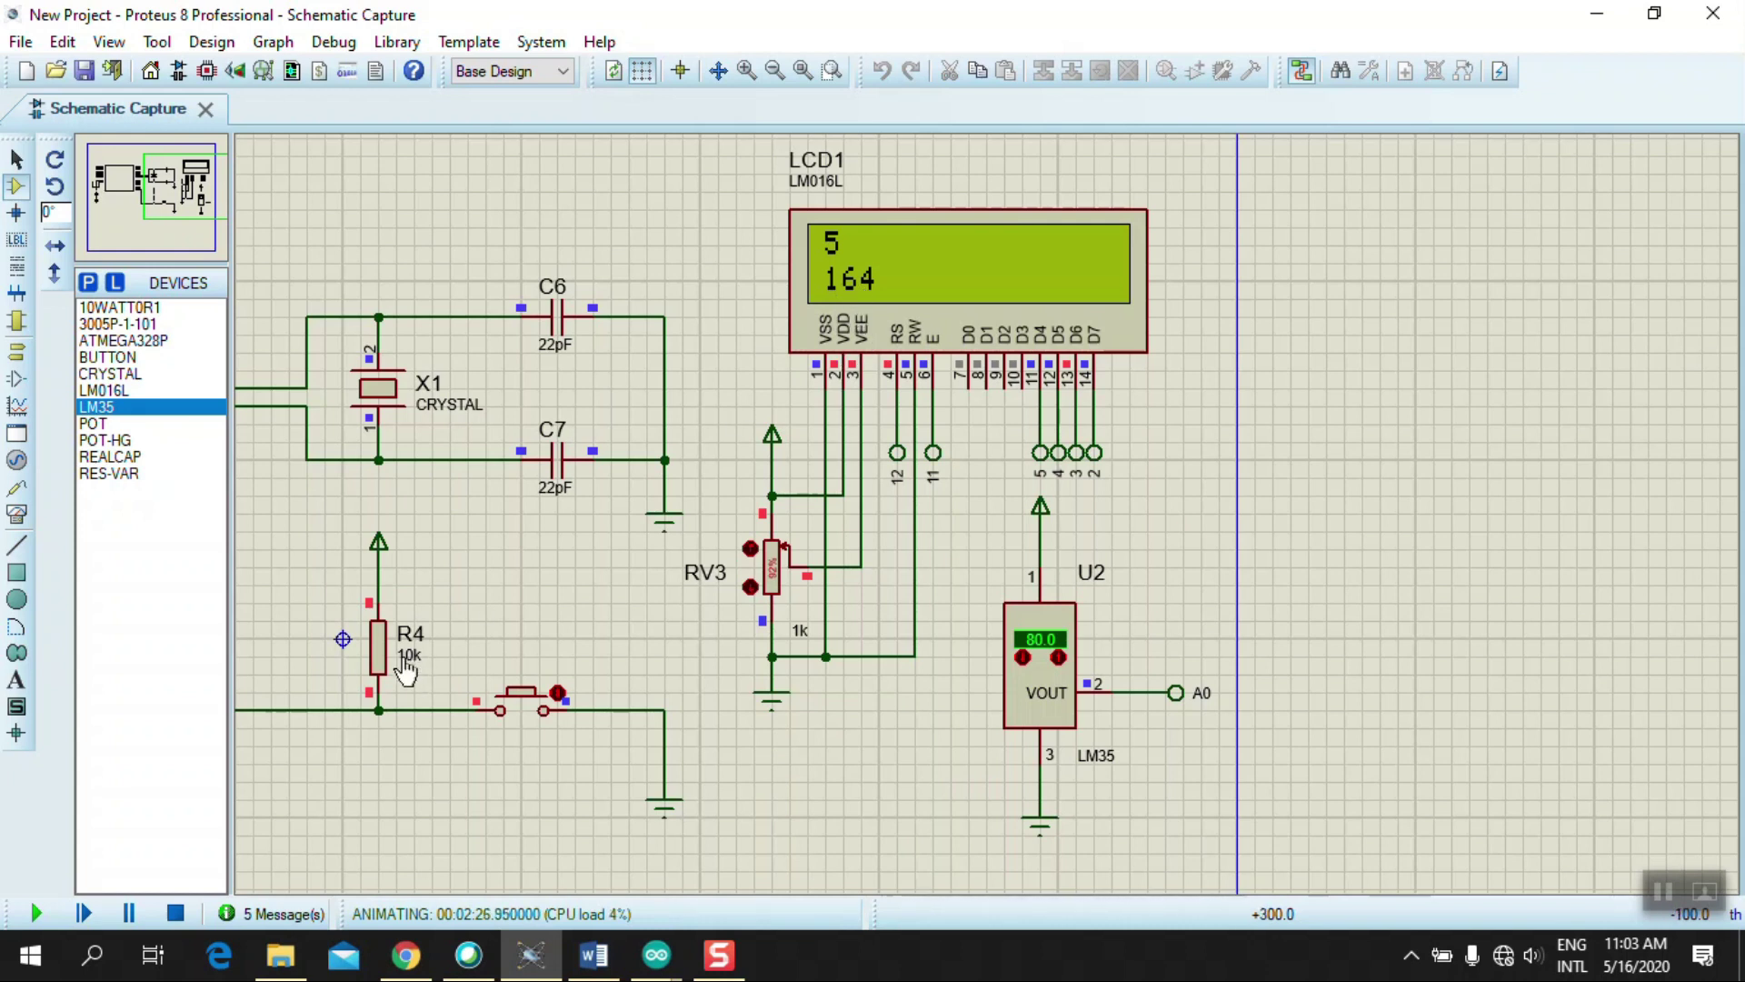
Step: Operate the reset push button in the running simulation and inspect its wiring to the ATMEGA328P's RESET pin and the whole circuit
click(524, 702)
click(524, 702)
scroll(574, 671, down, 1)
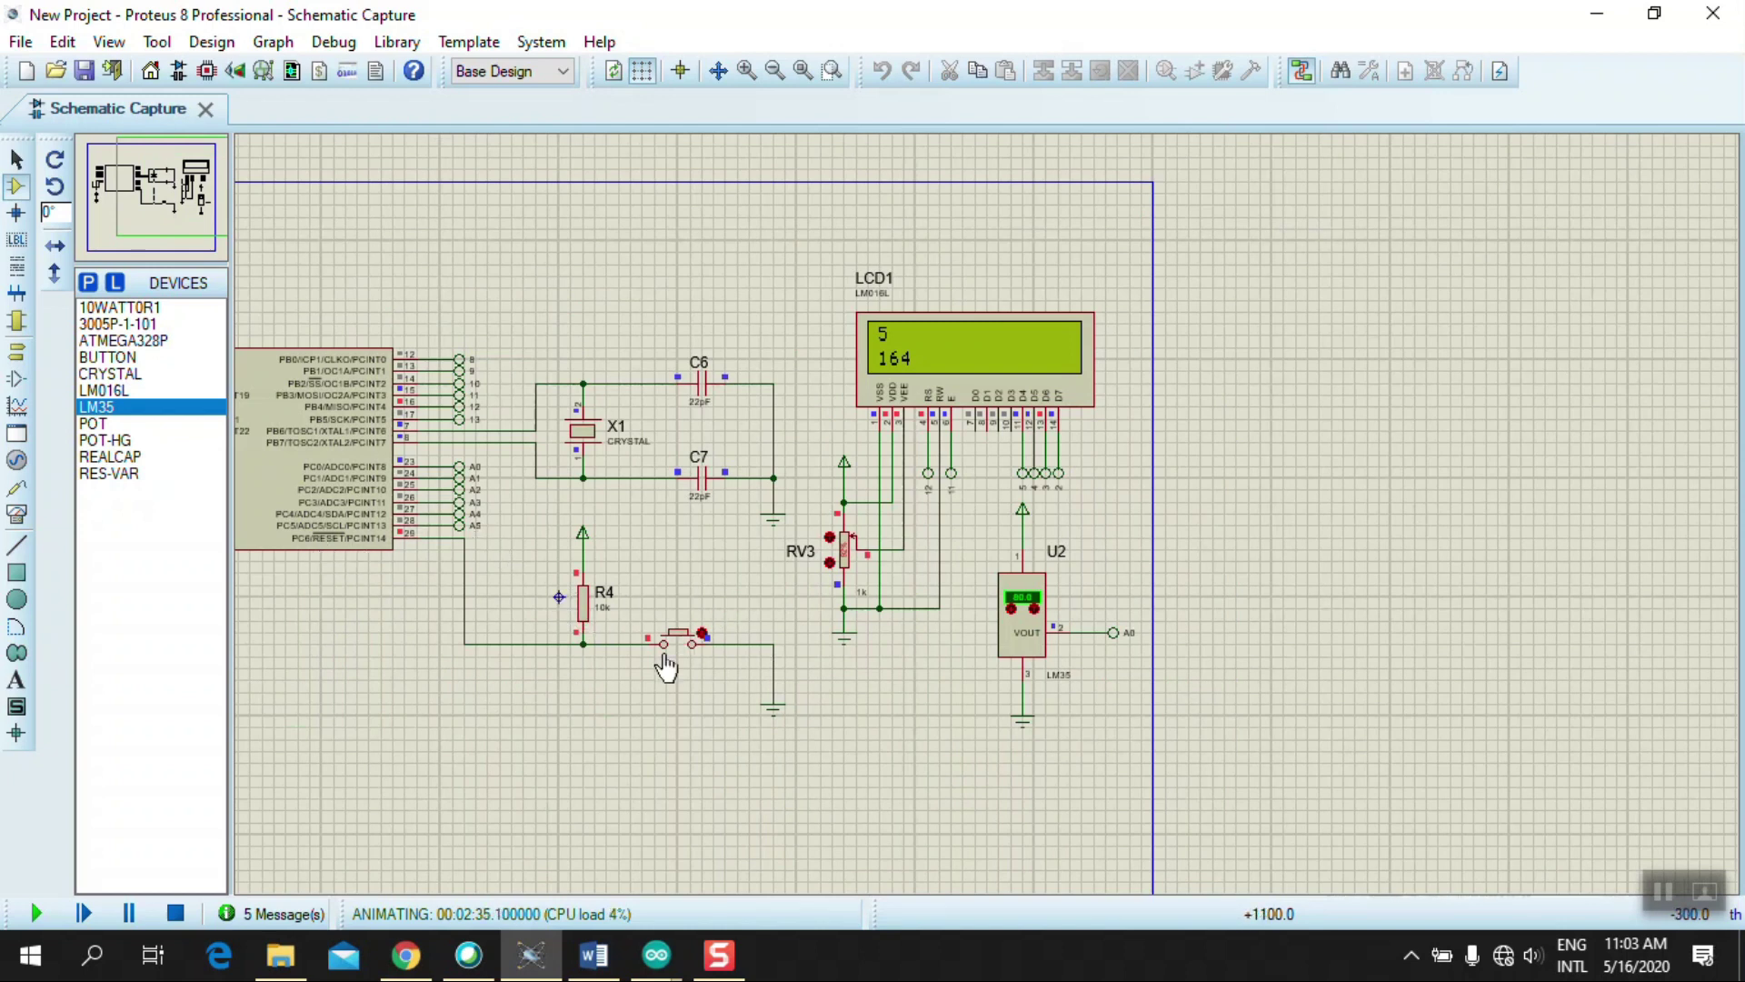
scroll(549, 669, up, 1)
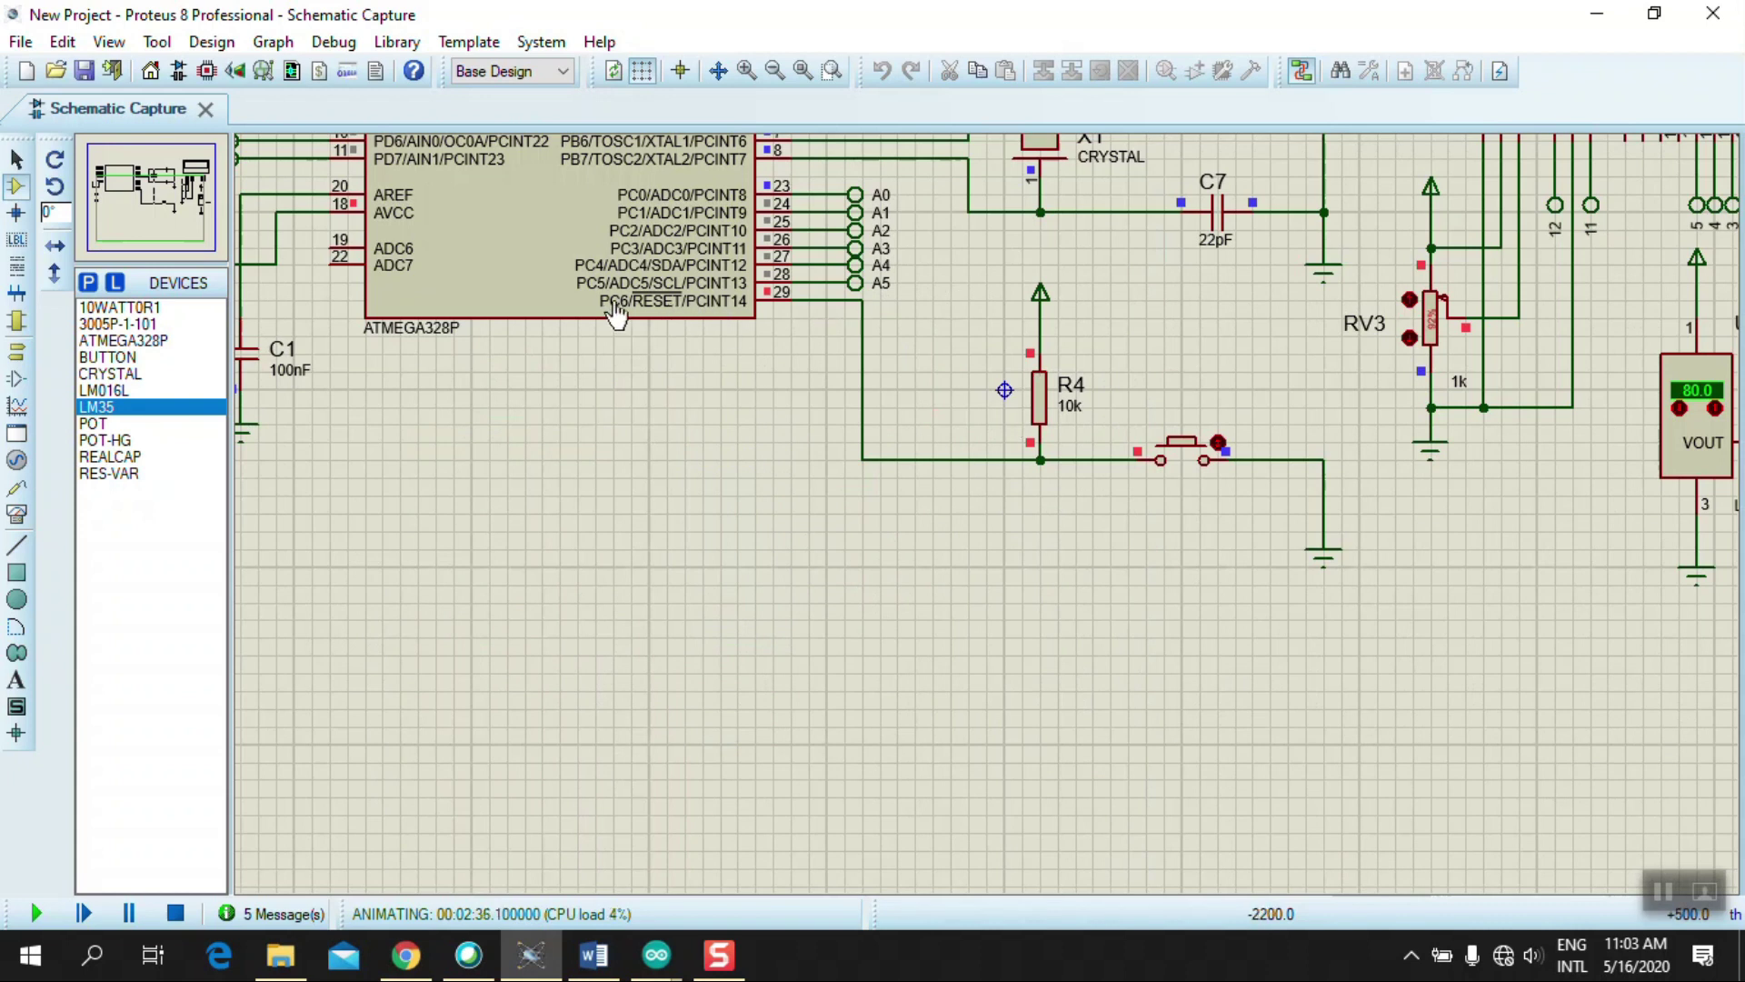
scroll(909, 436, up, 1)
scroll(1073, 518, down, 2)
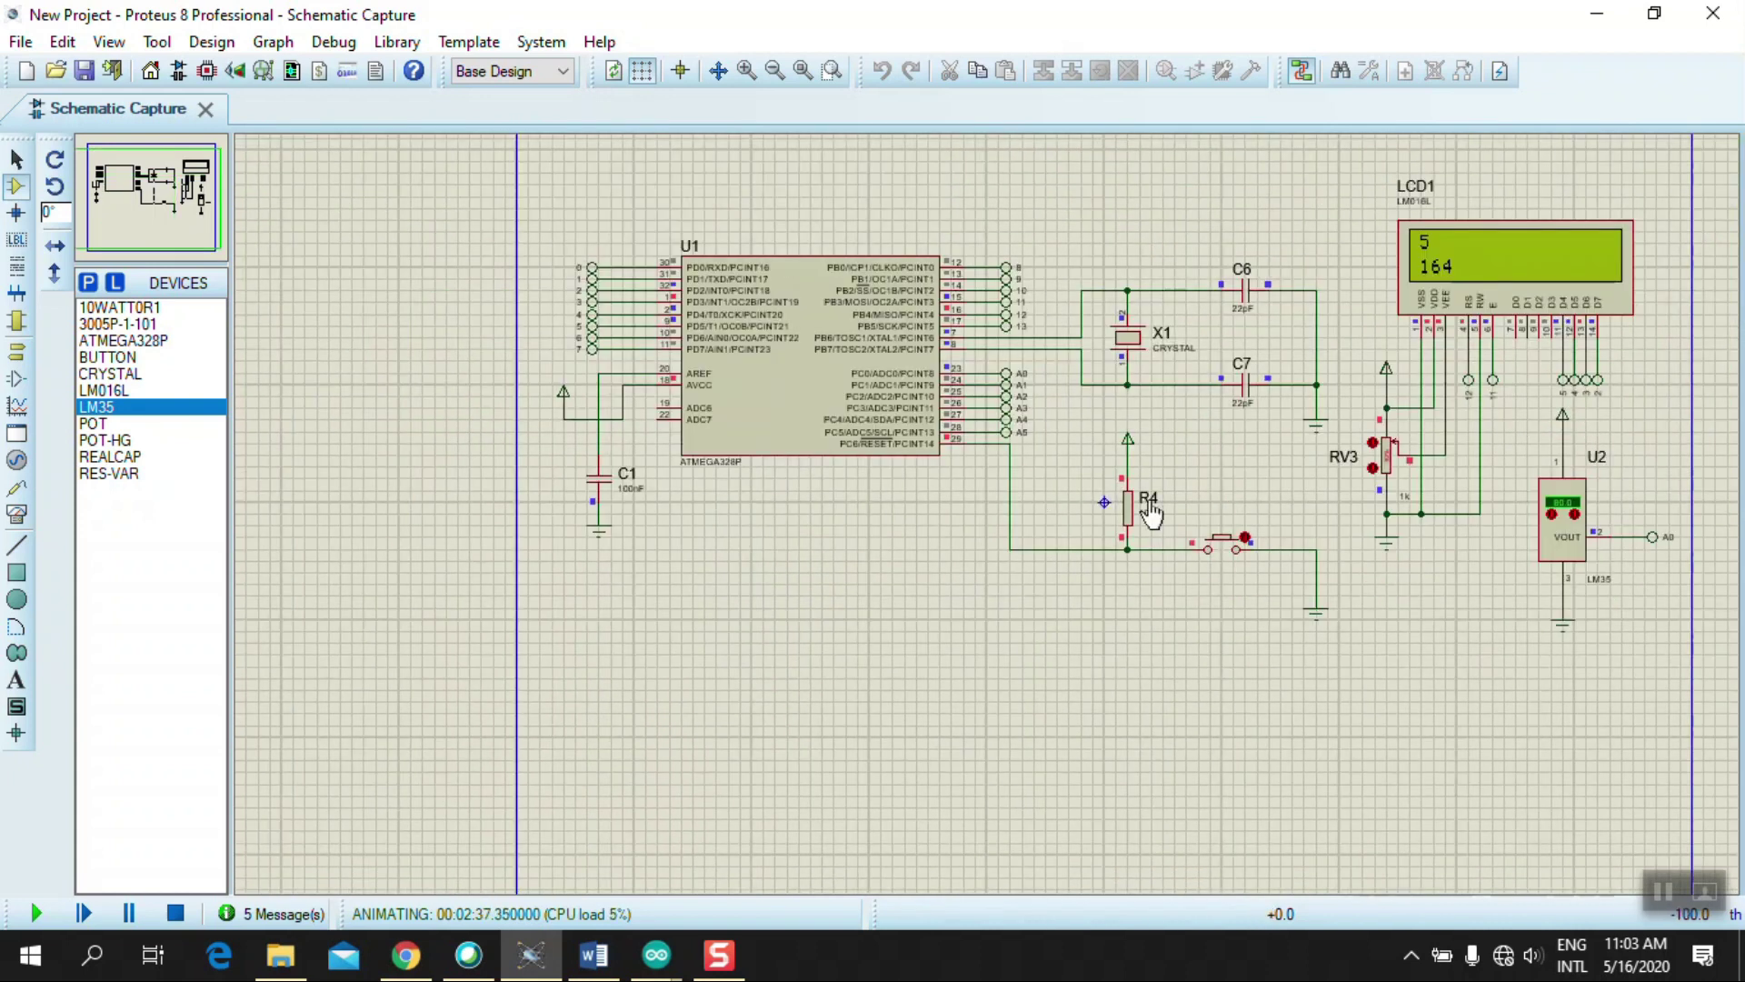
scroll(992, 506, up, 1)
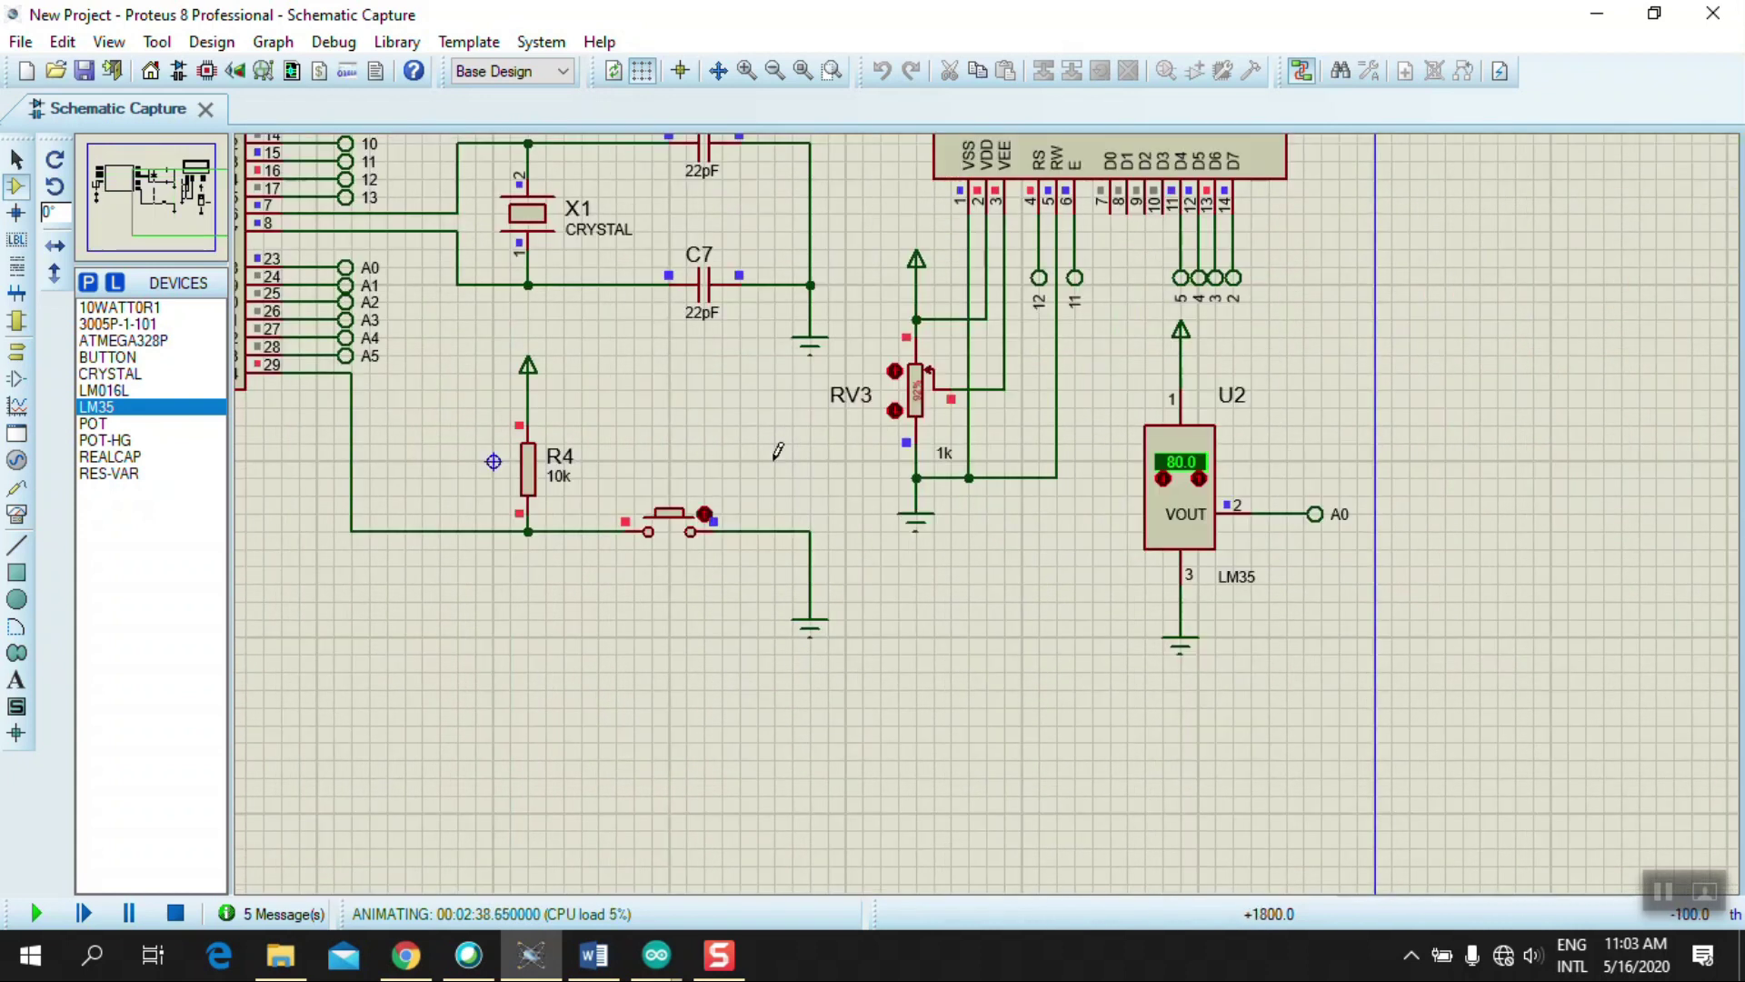
scroll(779, 448, down, 1)
scroll(831, 468, down, 1)
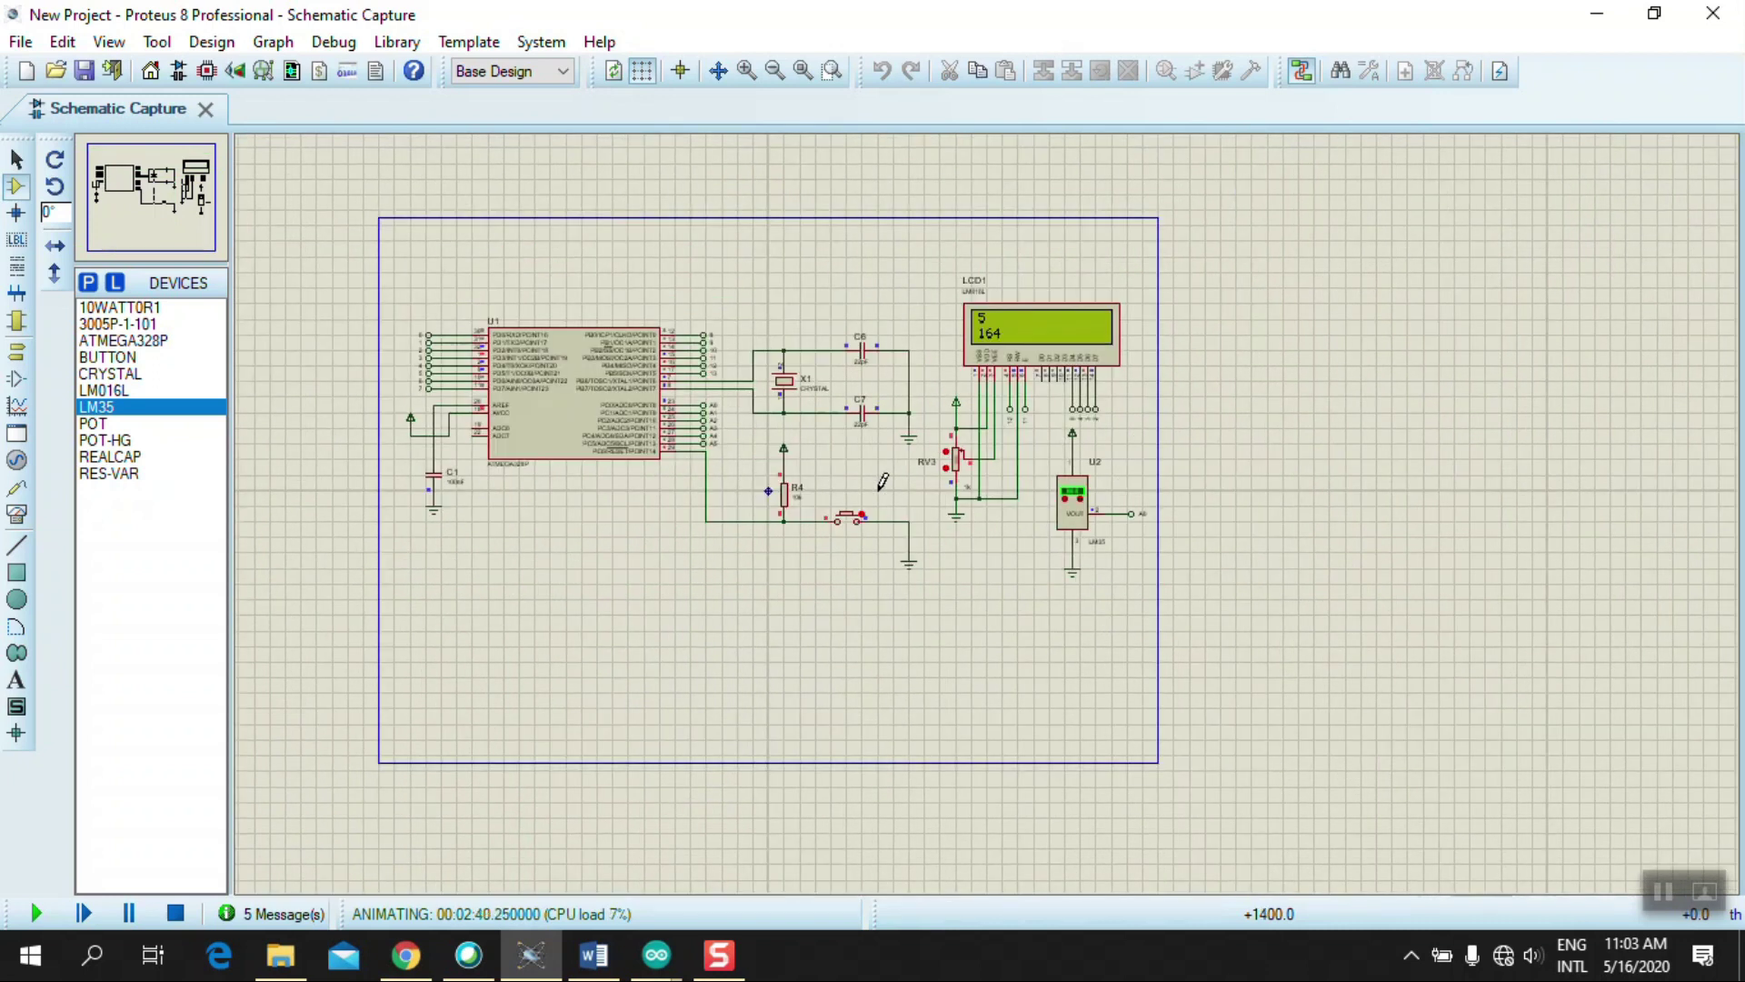